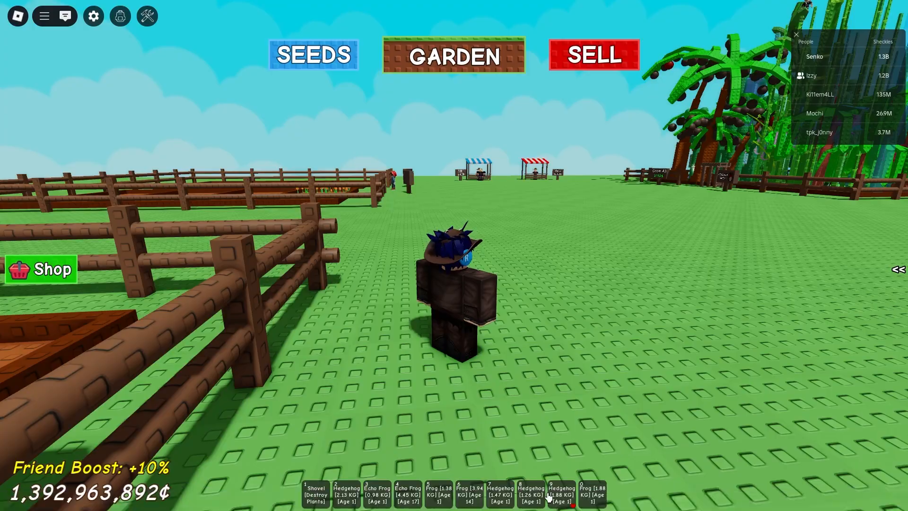
- Walk across the field in the game and teleport to the garden plot
{"action": "key", "text": "w"}
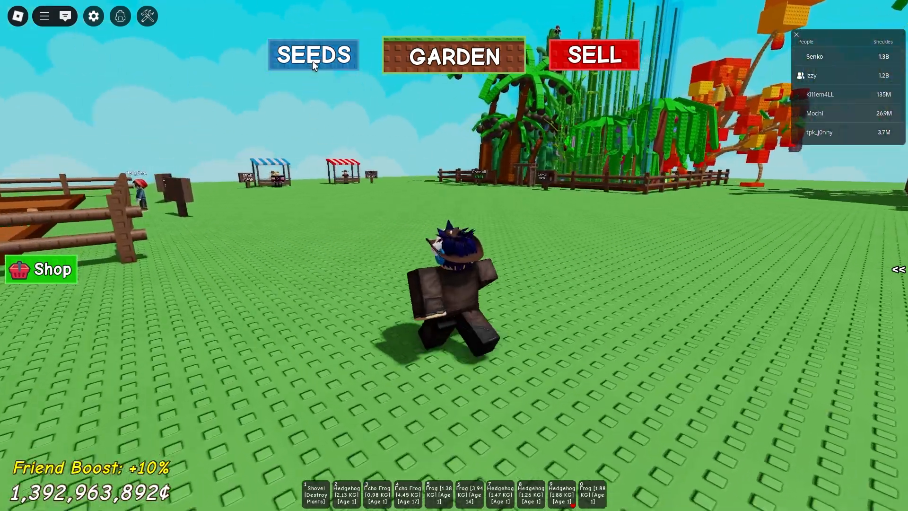
{"action": "left_click", "coordinate": [509, 60]}
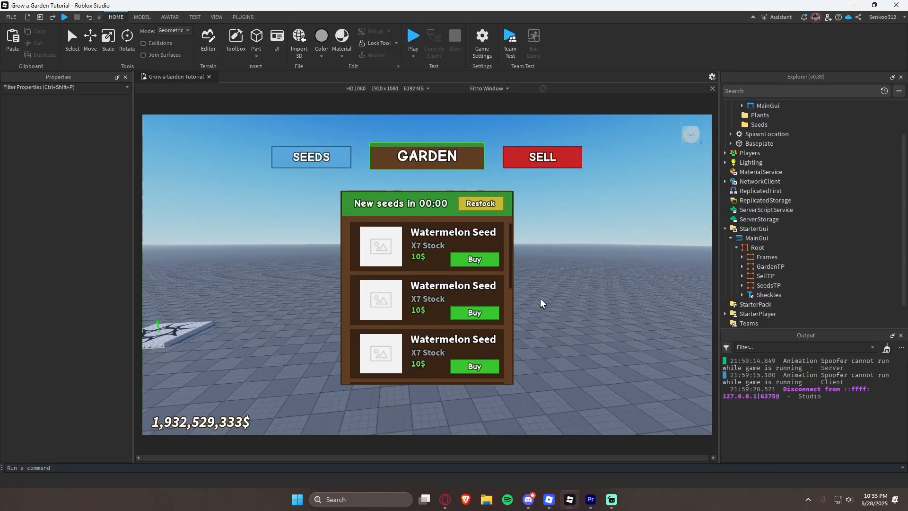
- In Roblox Studio, examine the Frames container and its SeedsFrame inside the finished MainGui hierarchy
{"action": "scroll", "coordinate": [569, 294], "scroll_direction": "down", "scroll_amount": 3}
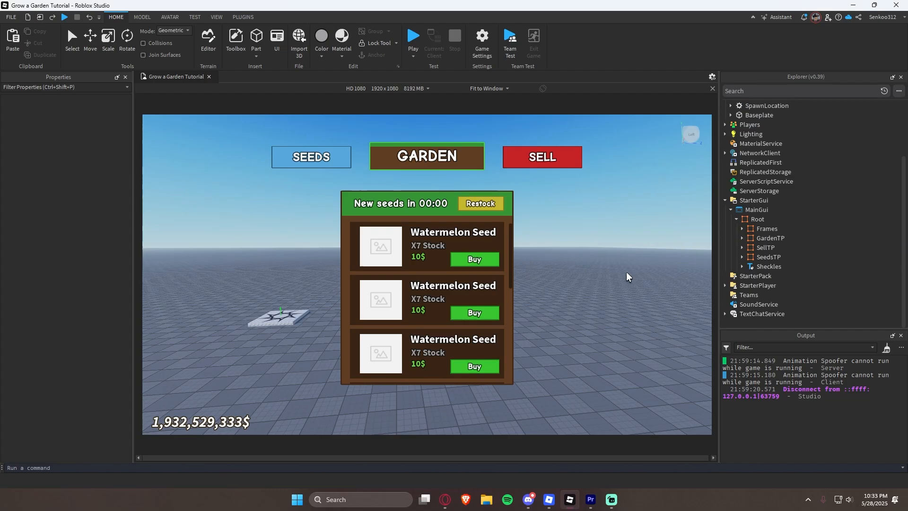
{"action": "left_click", "coordinate": [742, 229]}
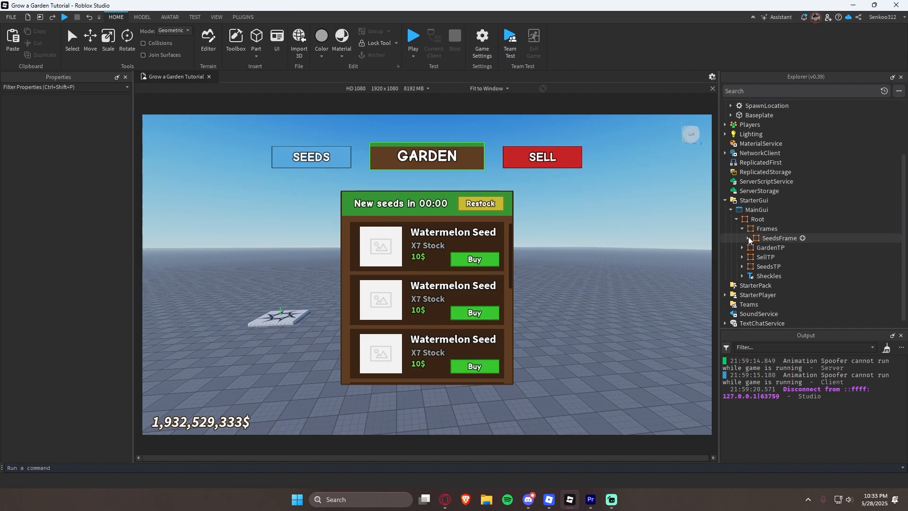
{"action": "left_click", "coordinate": [748, 237]}
{"action": "left_click", "coordinate": [748, 238]}
{"action": "left_click", "coordinate": [765, 228]}
{"action": "left_click", "coordinate": [636, 267]}
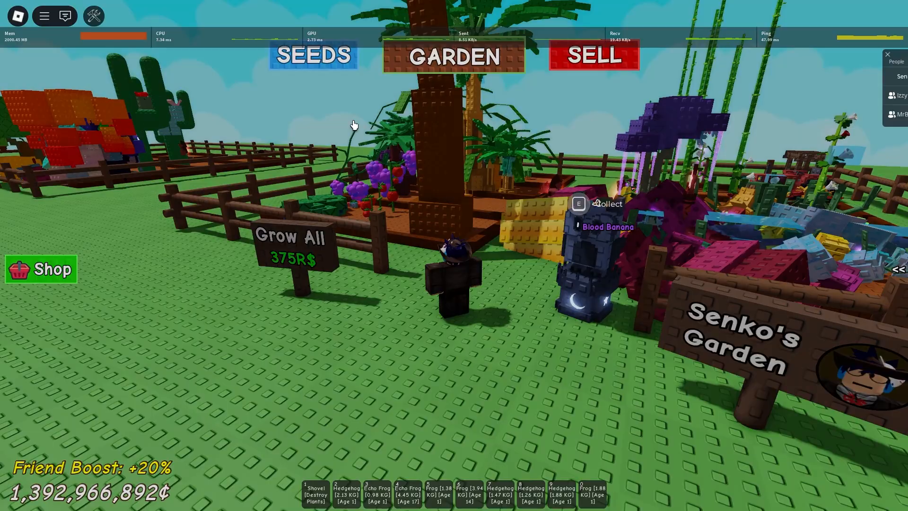
- In the Roblox game, turn off the Performance Stats overlay in the settings and resume playing
{"action": "key", "text": "Escape"}
{"action": "left_click", "coordinate": [390, 100]}
{"action": "scroll", "coordinate": [445, 293], "scroll_direction": "down", "scroll_amount": 1}
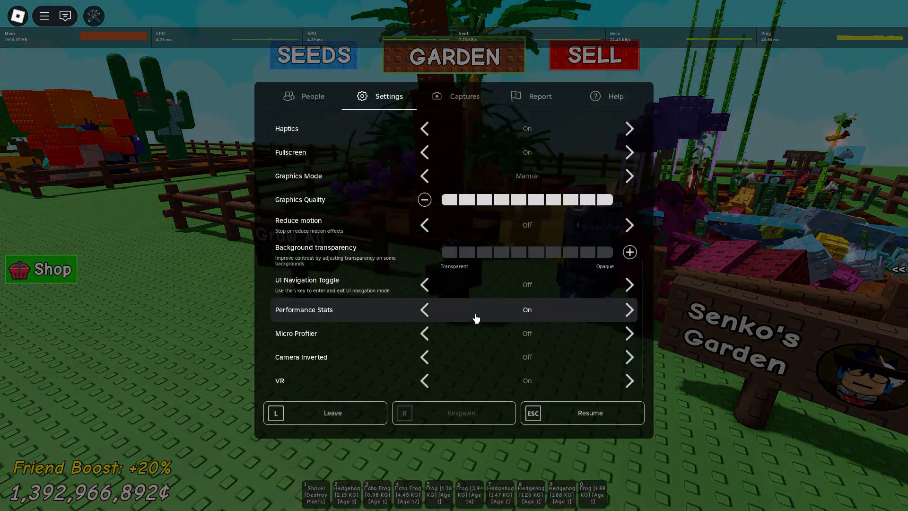
{"action": "key", "text": "Escape"}
- Walk and jump through the planted garden to look over its crops
{"action": "key", "text": "w"}
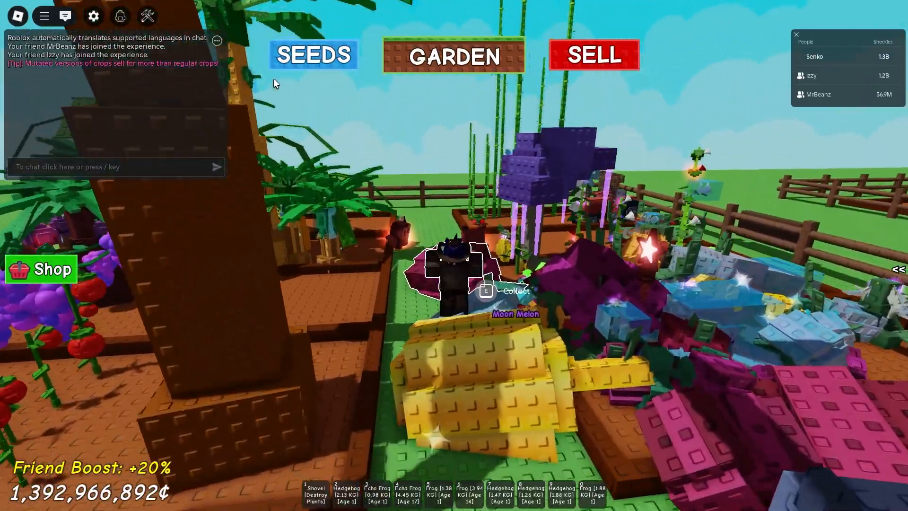
{"action": "key", "text": "w"}
{"action": "key", "text": "space"}
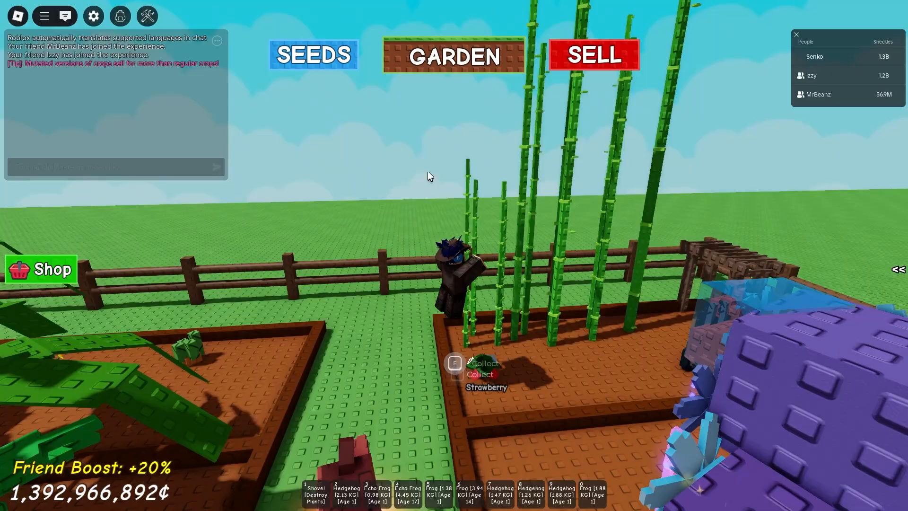
{"action": "right_click_drag", "start_coordinate": [427, 175], "coordinate": [606, 78]}
{"action": "key", "text": "w"}
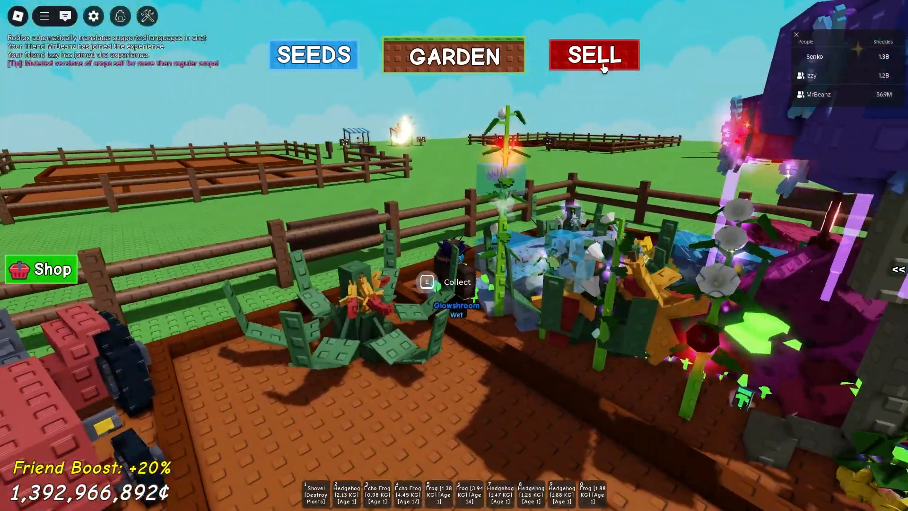
- Test the Seeds, Garden and Sell teleports, ending back at the garden
{"action": "left_click", "coordinate": [594, 54]}
{"action": "left_click", "coordinate": [497, 66]}
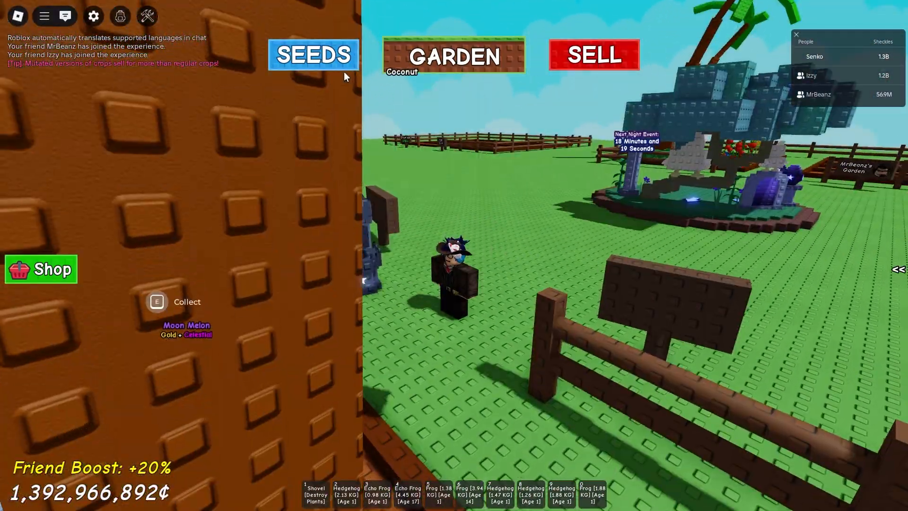
{"action": "left_click", "coordinate": [343, 69]}
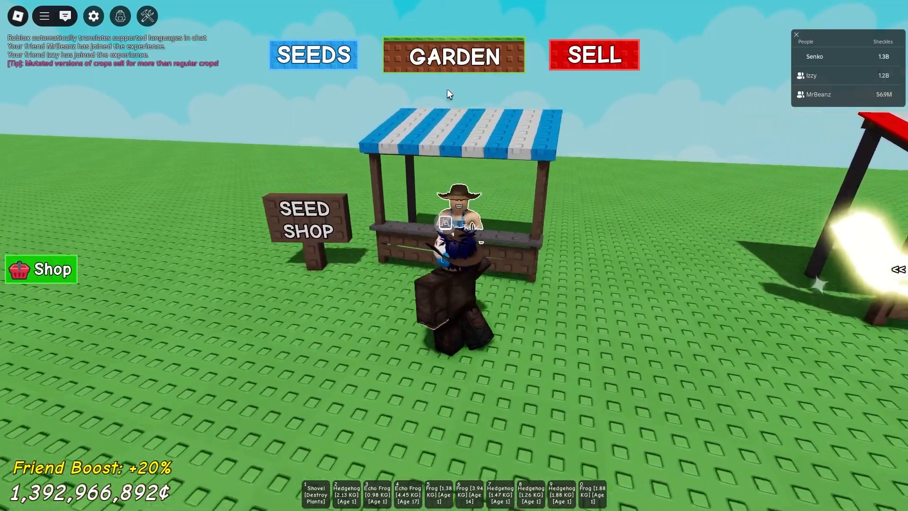
{"action": "left_click", "coordinate": [487, 69]}
{"action": "left_click", "coordinate": [558, 68]}
{"action": "left_click", "coordinate": [461, 58]}
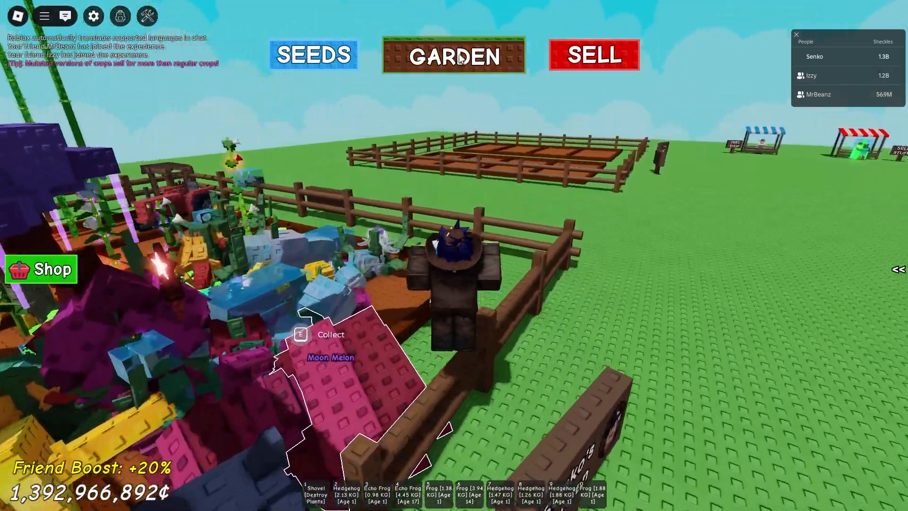
- Walk and jump out of the garden onto the open field while looking around
{"action": "key", "text": "w"}
{"action": "right_click_drag", "start_coordinate": [536, 166], "coordinate": [452, 166]}
{"action": "key", "text": "space"}
{"action": "key", "text": "w"}
- Switch to Roblox Studio and insert a ScreenGui in StarterGui
{"action": "key", "text": "alt+Tab"}
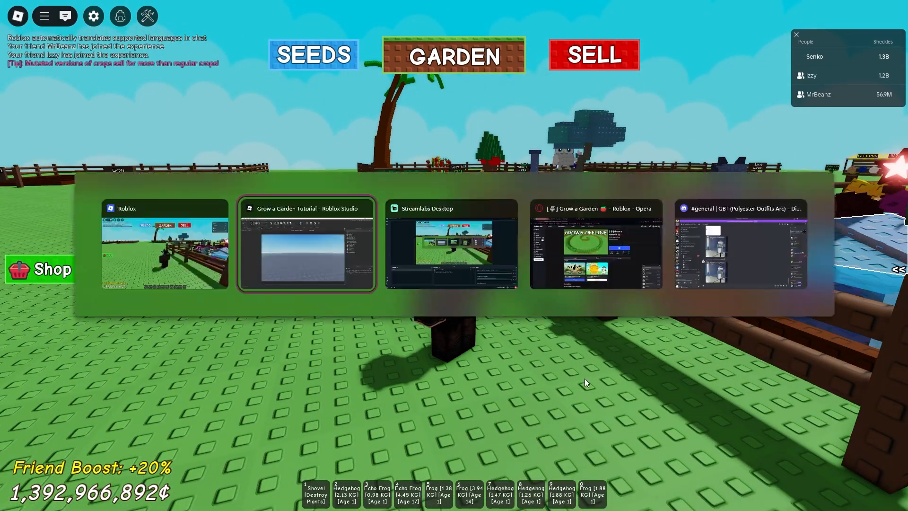
{"action": "left_click", "coordinate": [741, 189]}
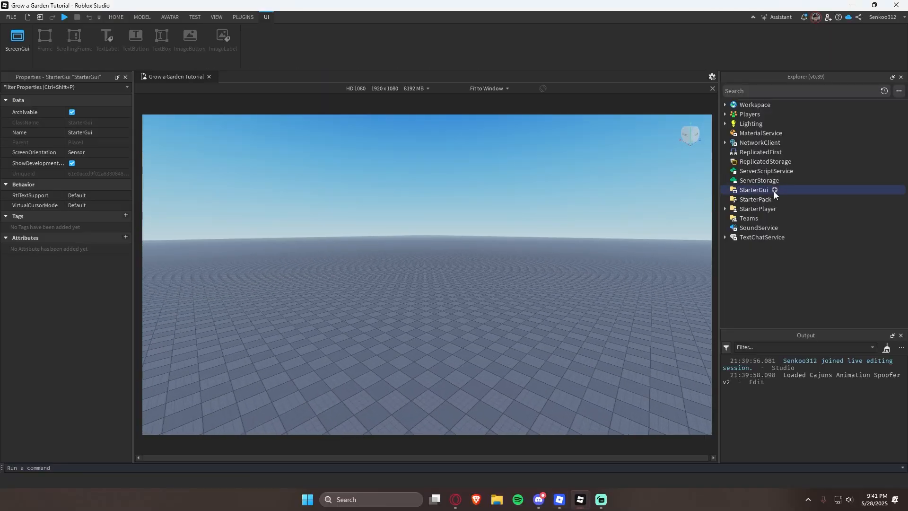
{"action": "left_click", "coordinate": [775, 189]}
{"action": "type", "text": "scre"}
{"action": "key", "text": "Return"}
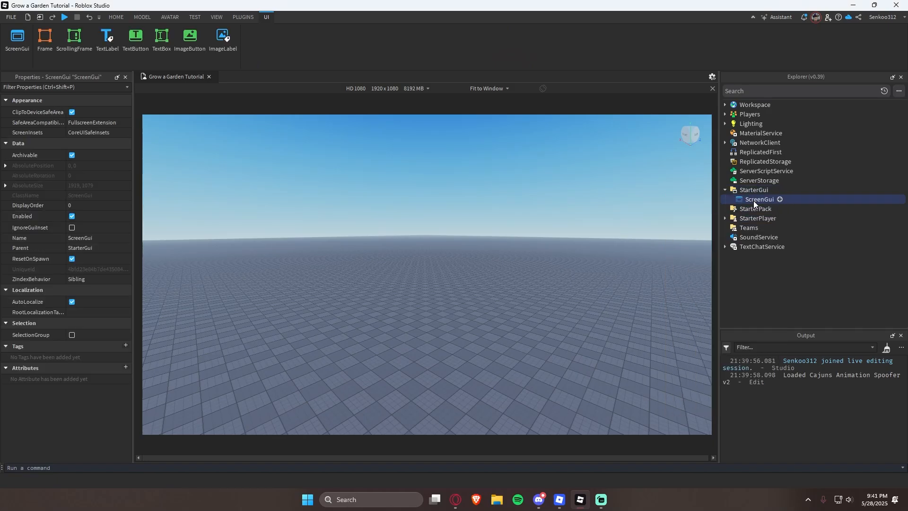
- Rename the new ScreenGui as MainGui
{"action": "key", "text": "F2"}
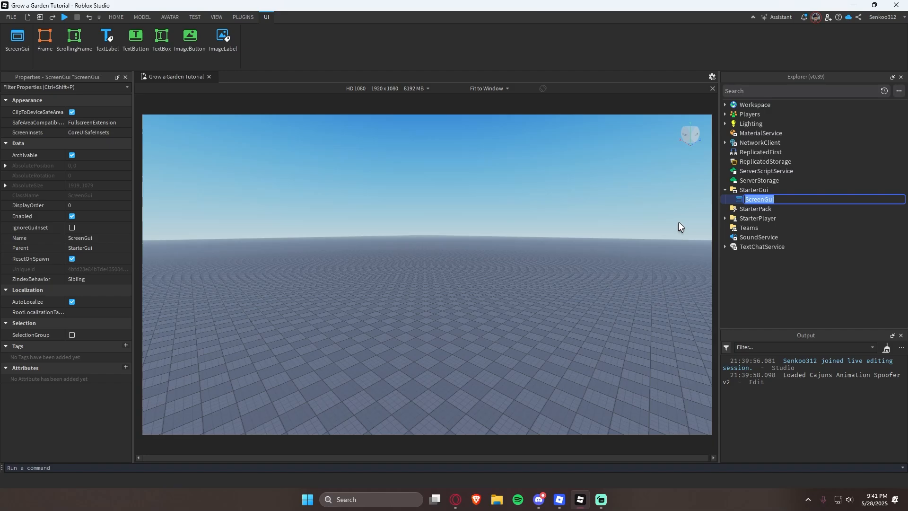
{"action": "type", "text": "MainGui"}
{"action": "key", "text": "Return"}
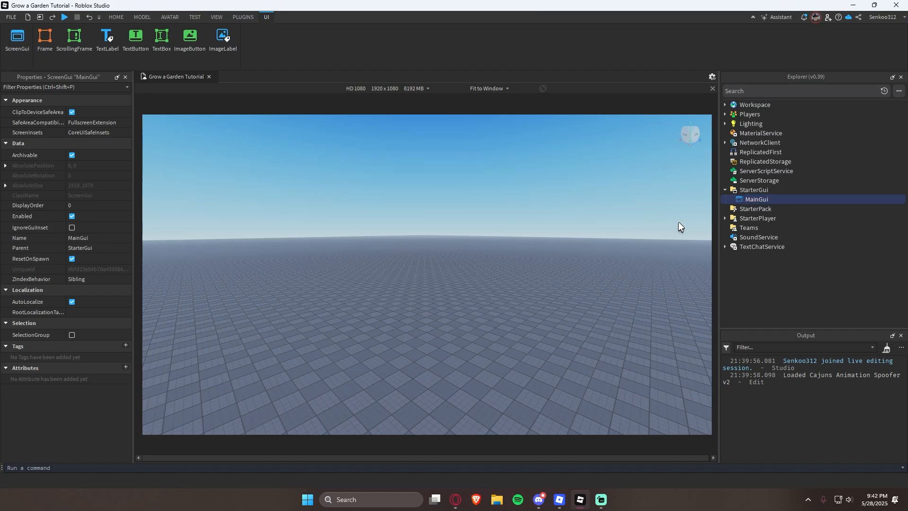
- Insert a Frame inside MainGui
{"action": "left_click", "coordinate": [743, 192]}
{"action": "left_click", "coordinate": [745, 202]}
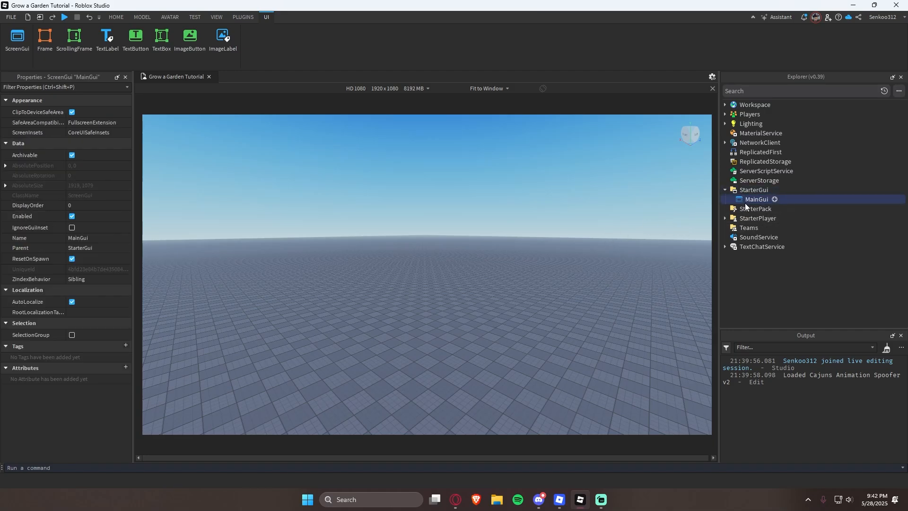
{"action": "left_click", "coordinate": [116, 17]}
{"action": "left_click", "coordinate": [775, 200]}
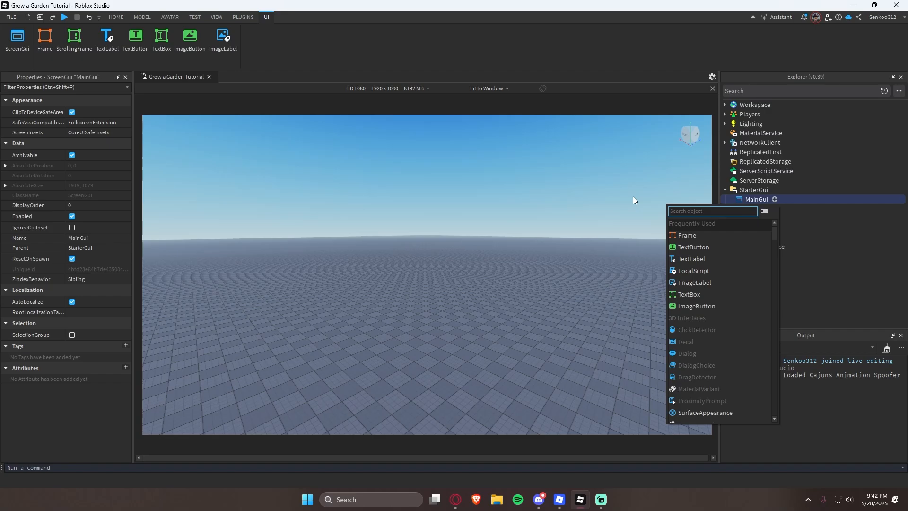
{"action": "type", "text": "frame"}
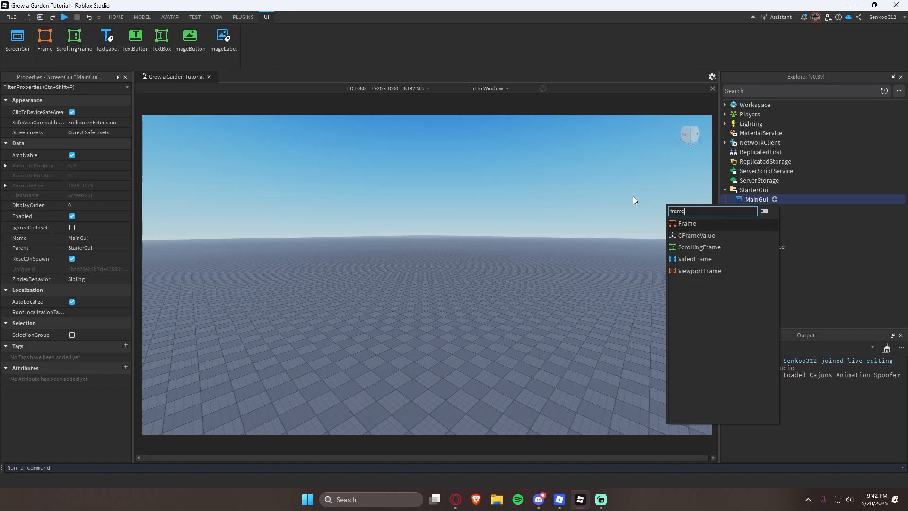
{"action": "key", "text": "Return"}
- Examine the frame's Size property, including the Scale and Offset of its X component and the offset values
{"action": "scroll", "coordinate": [87, 311], "scroll_direction": "down", "scroll_amount": 1}
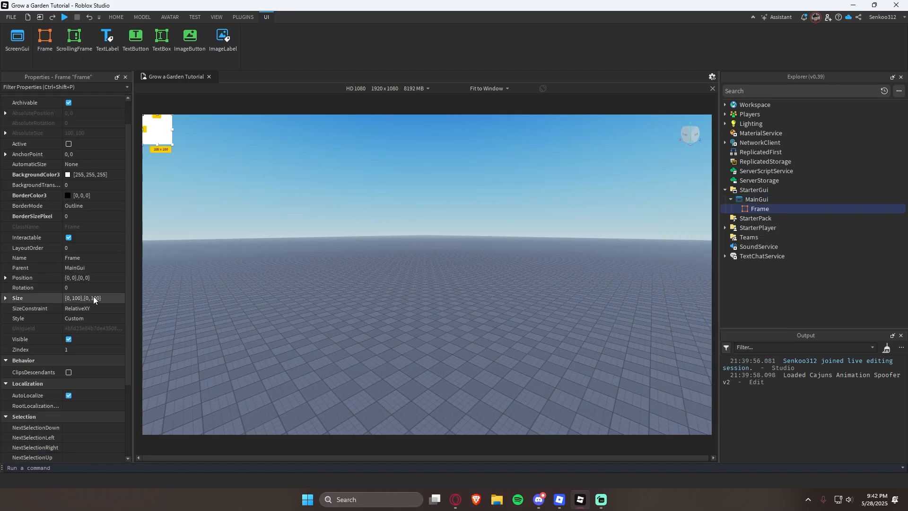
{"action": "right_click_drag", "start_coordinate": [246, 303], "coordinate": [192, 319]}
{"action": "key", "text": "s"}
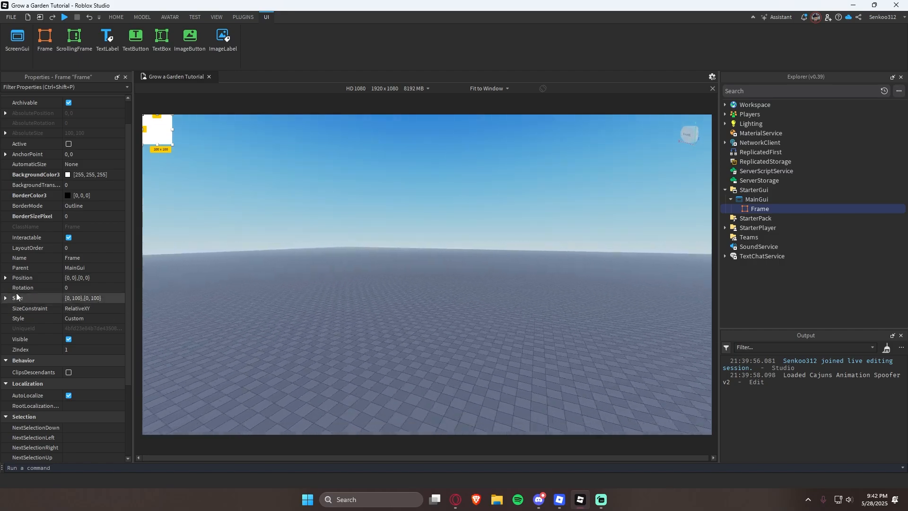
{"action": "left_click", "coordinate": [75, 299]}
{"action": "left_click", "coordinate": [5, 298]}
{"action": "left_click", "coordinate": [15, 308]}
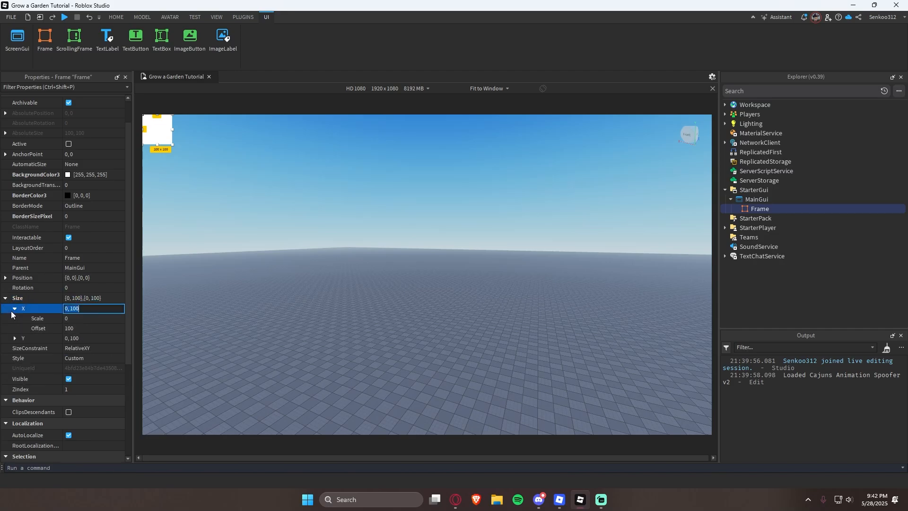
{"action": "double_click", "coordinate": [73, 299]}
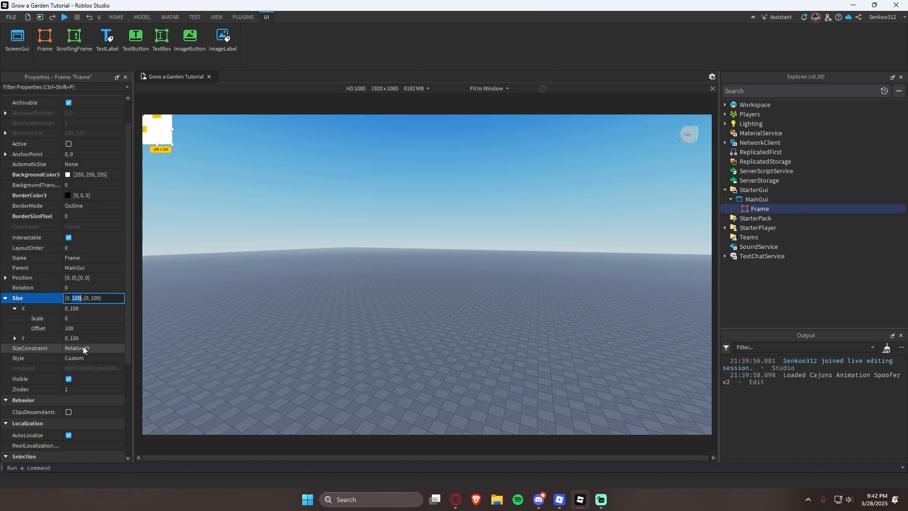
{"action": "double_click", "coordinate": [97, 298]}
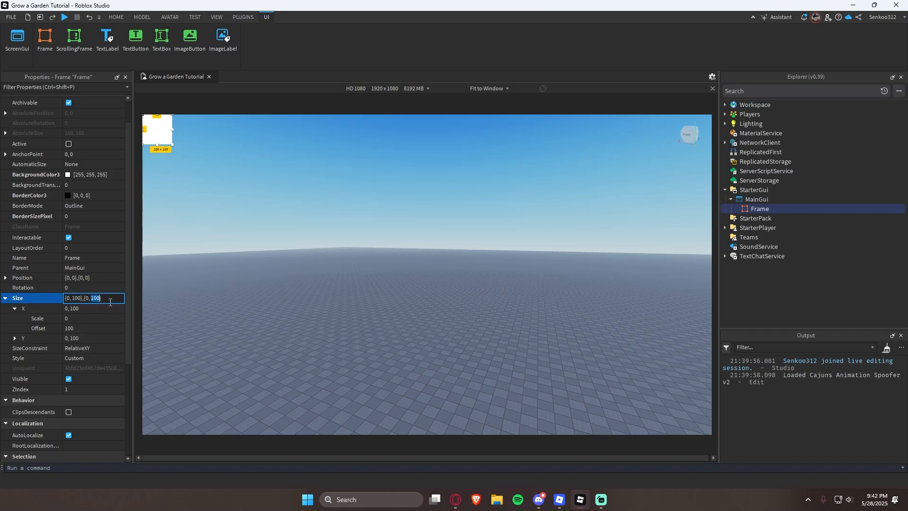
{"action": "left_click", "coordinate": [271, 342]}
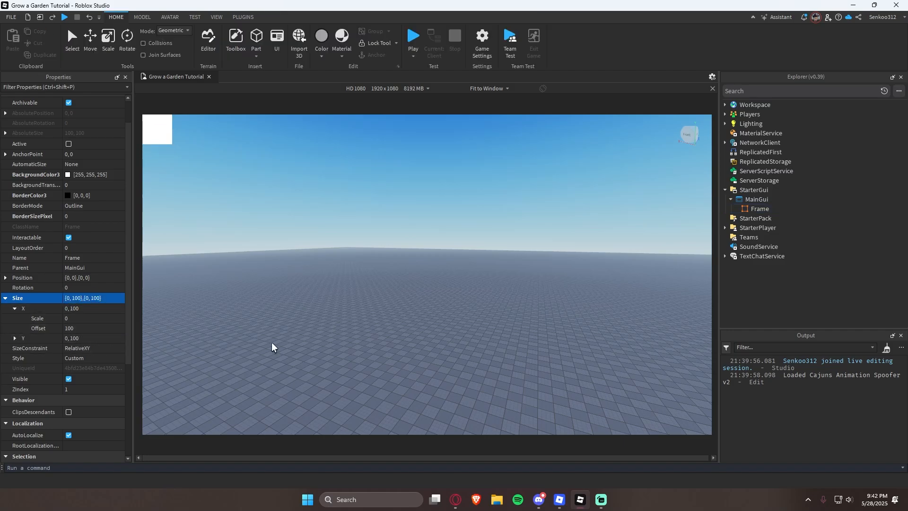
- Preview the frame on the emulated iPhone X screen, then return the device emulation to HD 1080
{"action": "left_click", "coordinate": [413, 90]}
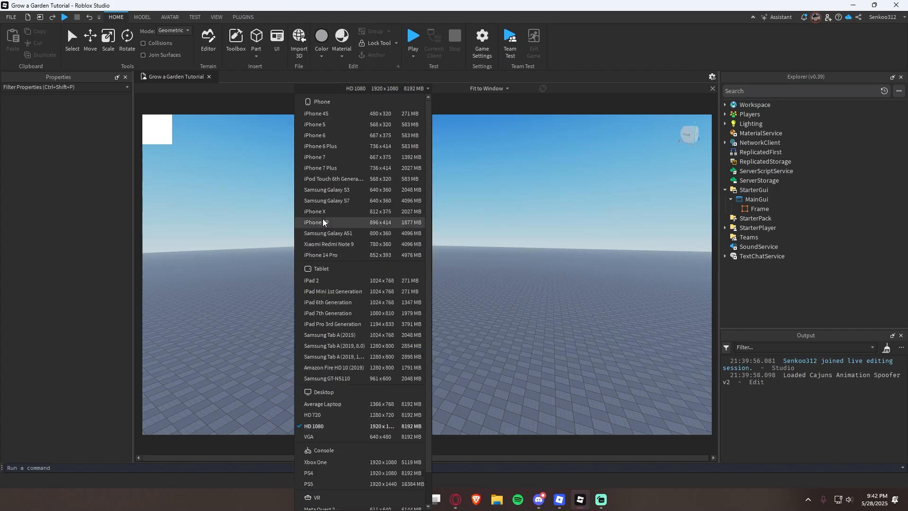
{"action": "left_click", "coordinate": [323, 218]}
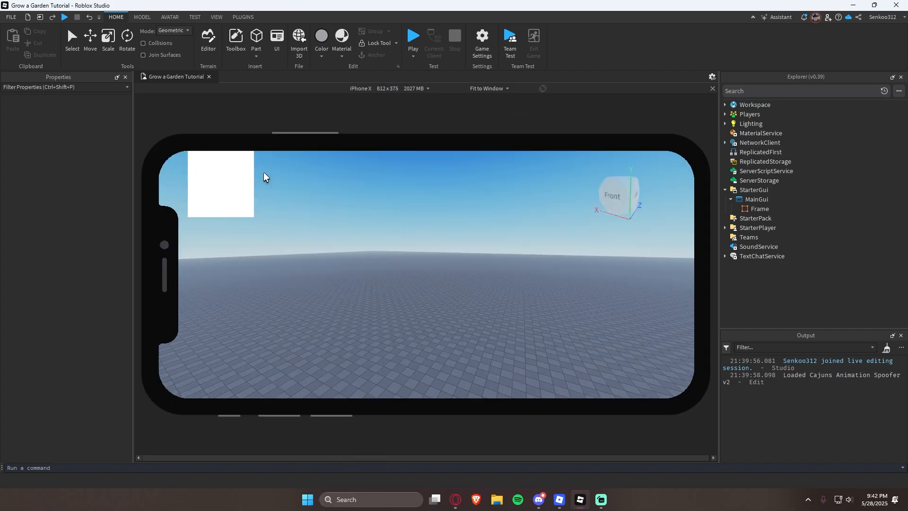
{"action": "left_click", "coordinate": [390, 92]}
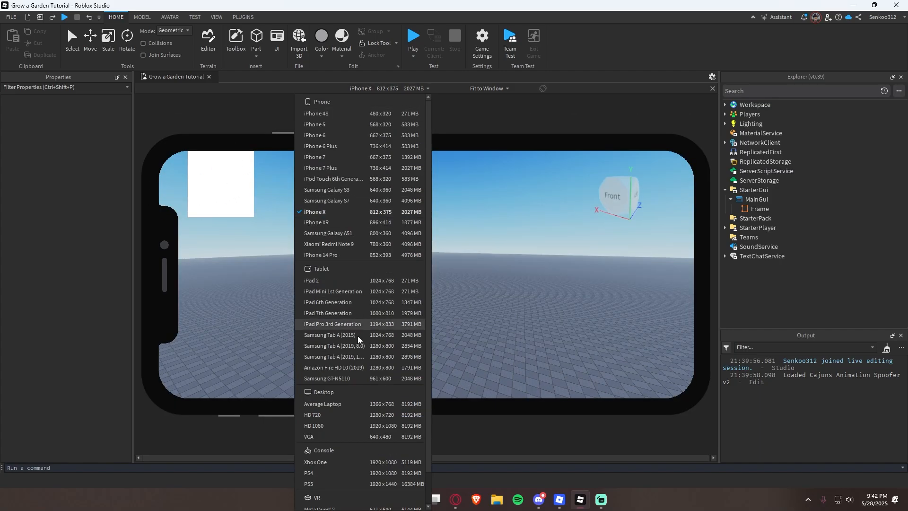
{"action": "left_click", "coordinate": [352, 425]}
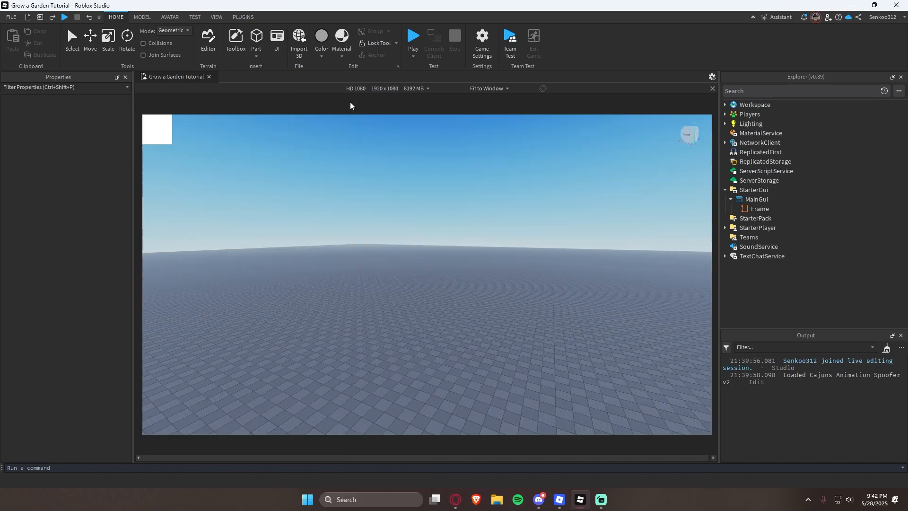
- Enlarge the frame to about 1229 x 834 pixels and move it to about {0.221, 0},{0.113, 0}
{"action": "left_click", "coordinate": [765, 209]}
{"action": "left_click_drag", "start_coordinate": [173, 144], "coordinate": [507, 361]}
{"action": "left_click_drag", "start_coordinate": [335, 134], "coordinate": [460, 171]}
- Preview the enlarged frame on the emulated iPhone 7 Plus screen, then return the device emulation to HD 1080
{"action": "left_click", "coordinate": [407, 89]}
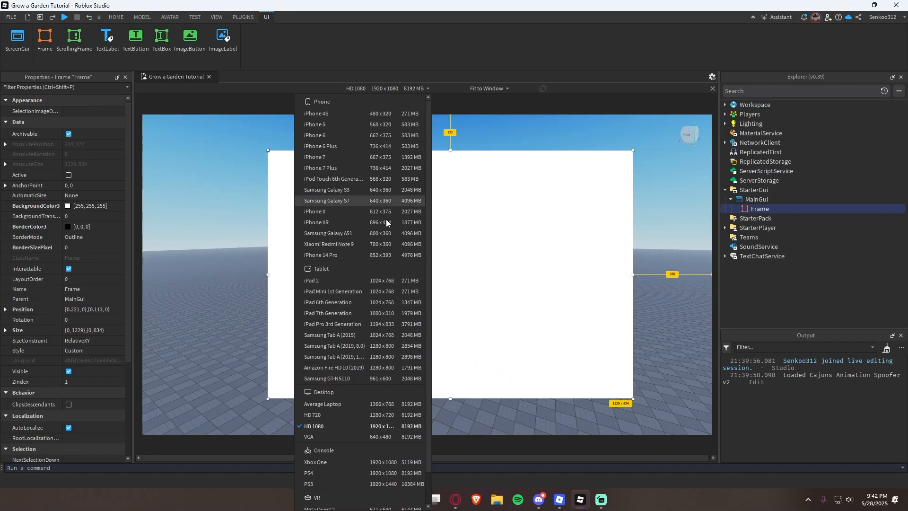
{"action": "left_click", "coordinate": [327, 163]}
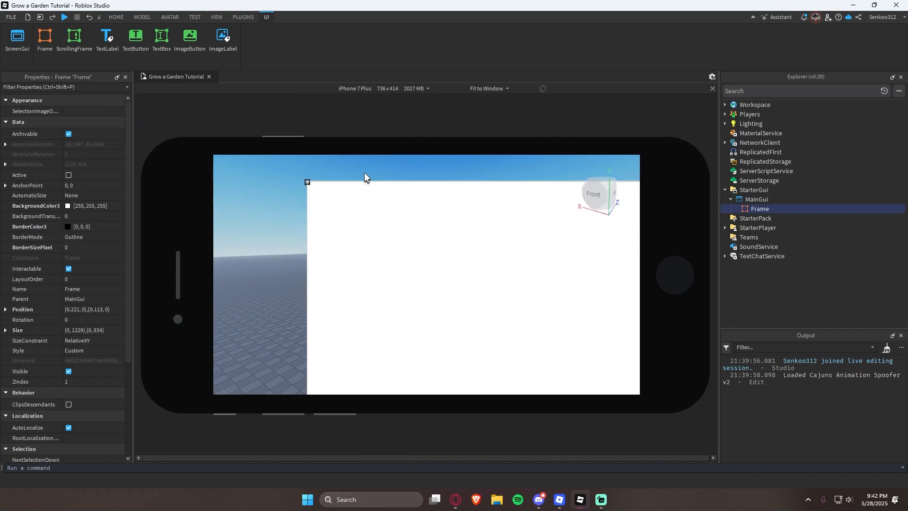
{"action": "left_click", "coordinate": [393, 88]}
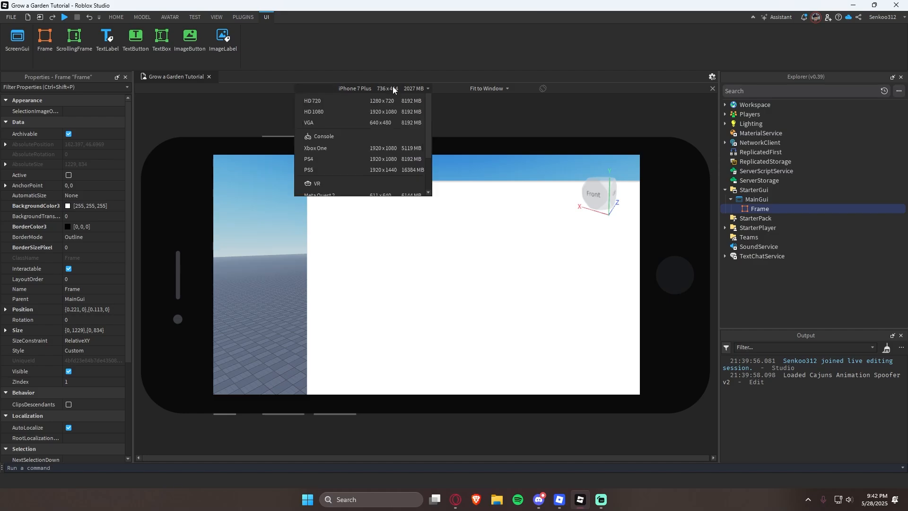
{"action": "left_click", "coordinate": [345, 425]}
- Return the device emulation to HD 1080 and examine the frame's Size, including the X component's Scale and Offset
{"action": "scroll", "coordinate": [76, 321], "scroll_direction": "down", "scroll_amount": 1}
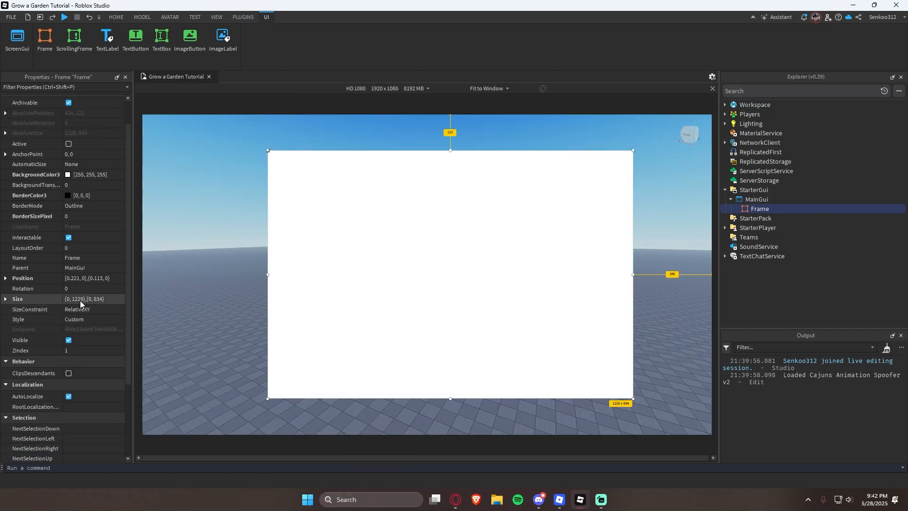
{"action": "left_click", "coordinate": [80, 300]}
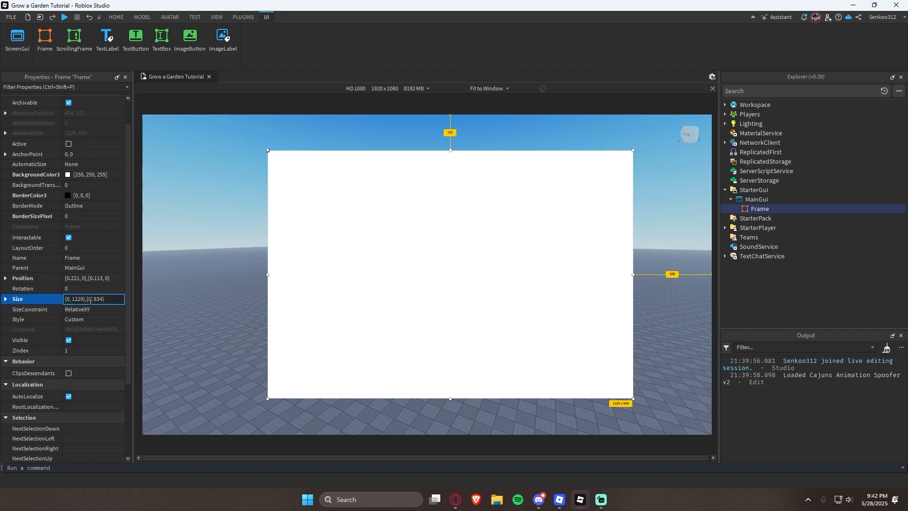
{"action": "left_click_drag", "start_coordinate": [89, 300], "coordinate": [93, 300]}
{"action": "left_click", "coordinate": [4, 300]}
{"action": "left_click", "coordinate": [14, 309]}
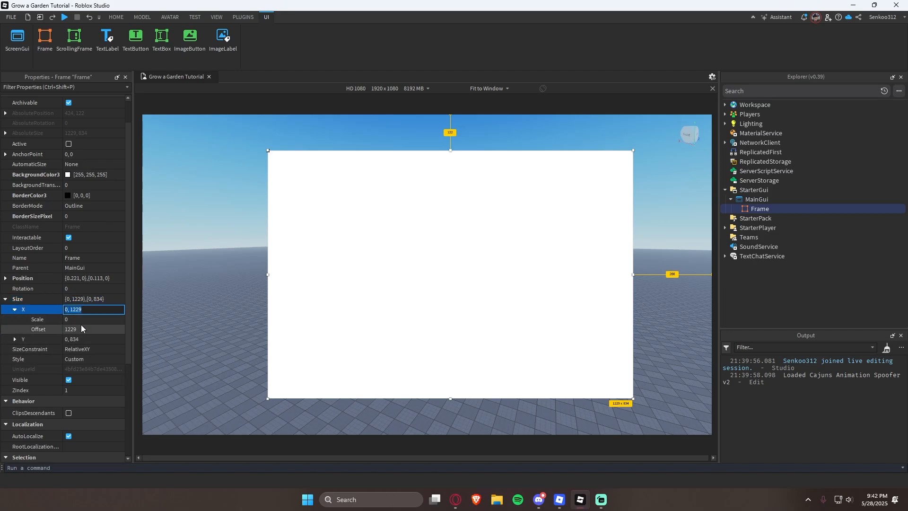
{"action": "left_click", "coordinate": [87, 300]}
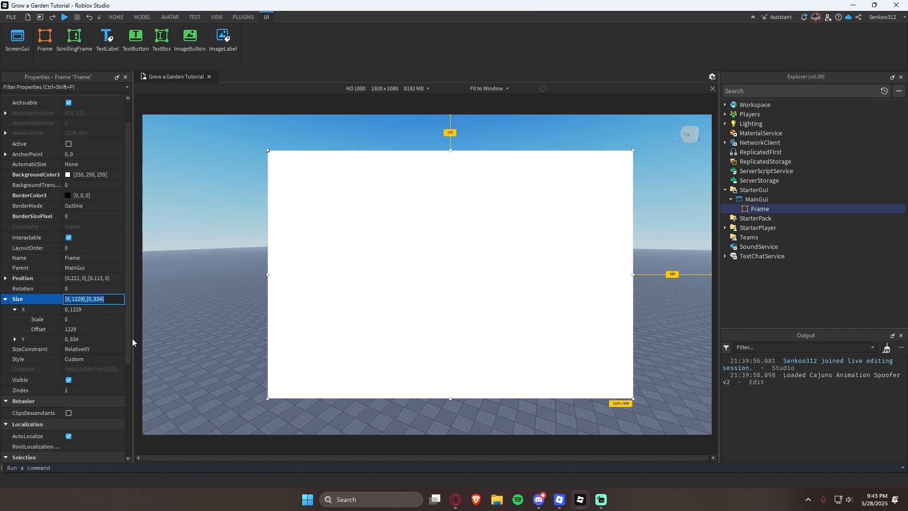
- Replace both offset values in the frame's Size with 0
{"action": "left_click", "coordinate": [102, 300]}
{"action": "left_click", "coordinate": [78, 299]}
{"action": "left_click_drag", "start_coordinate": [72, 300], "coordinate": [84, 299]}
{"action": "type", "text": "0"}
{"action": "double_click", "coordinate": [88, 300]}
{"action": "type", "text": "0"}
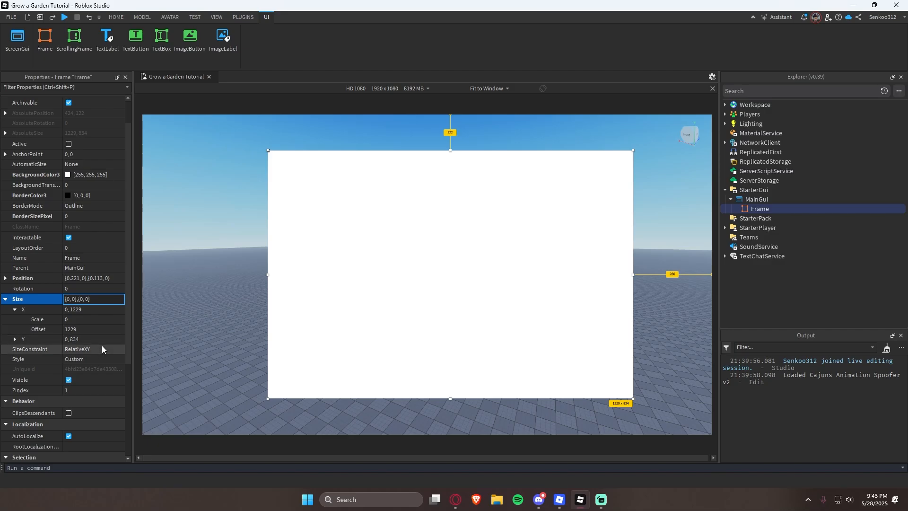
- Set both scale values of the frame's Size to 0.1 and move the frame to about {0.443, 0},{0.449, 0}
{"action": "key", "text": "Right"}
{"action": "type", "text": ".1"}
{"action": "key", "text": "Right"}
{"action": "key", "text": "Right"}
{"action": "key", "text": "Right"}
{"action": "key", "text": "Right"}
{"action": "key", "text": "Right"}
{"action": "key", "text": "Right"}
{"action": "key", "text": "Right"}
{"action": "type", "text": ".1"}
{"action": "key", "text": "Return"}
{"action": "left_click_drag", "start_coordinate": [312, 172], "coordinate": [441, 278]}
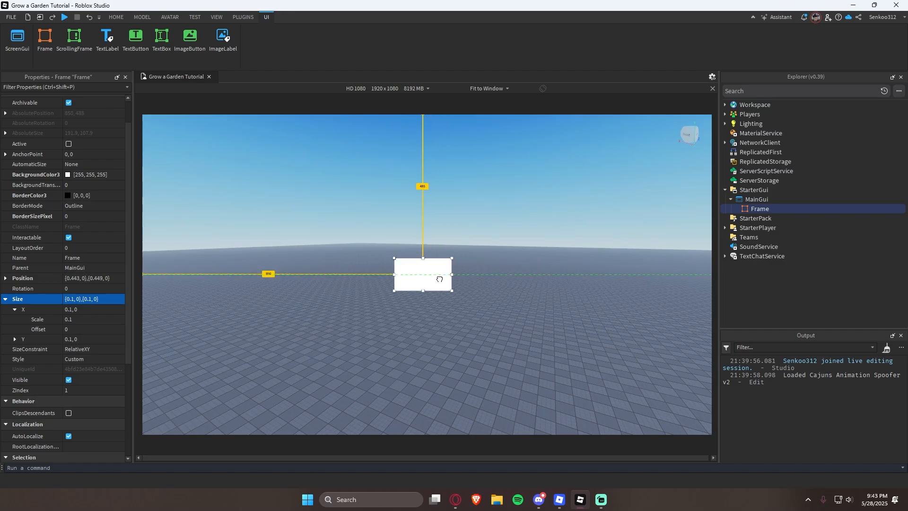
- Preview the scaled frame on the emulated iPhone 7 and Samsung Tab A (2019, 10.1), then return the device emulation to HD 1080
{"action": "left_click", "coordinate": [341, 239]}
{"action": "left_click", "coordinate": [411, 88]}
{"action": "left_click", "coordinate": [331, 157]}
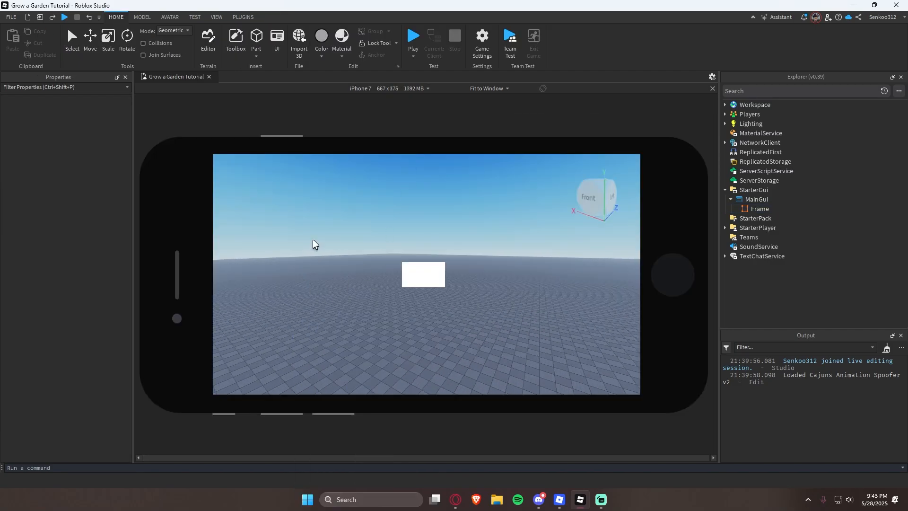
{"action": "left_click", "coordinate": [393, 88]}
{"action": "left_click", "coordinate": [332, 356]}
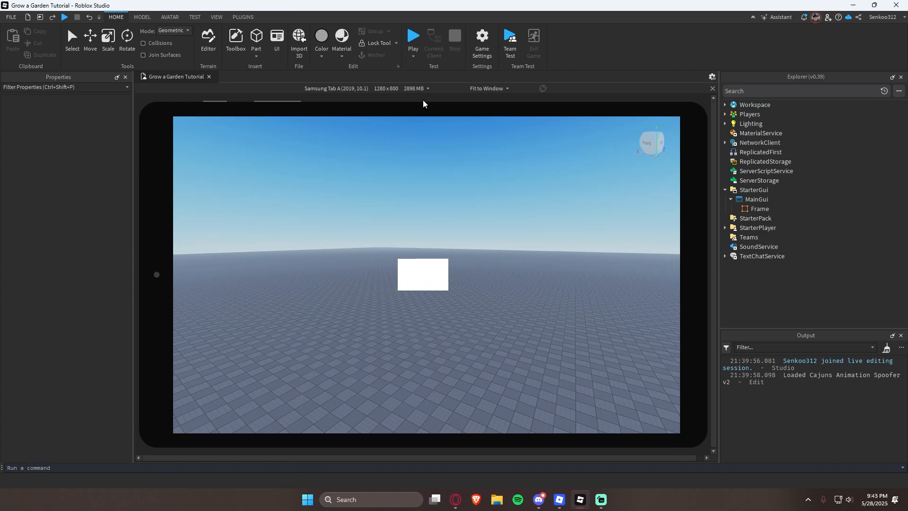
{"action": "left_click", "coordinate": [423, 89]}
{"action": "left_click", "coordinate": [384, 426]}
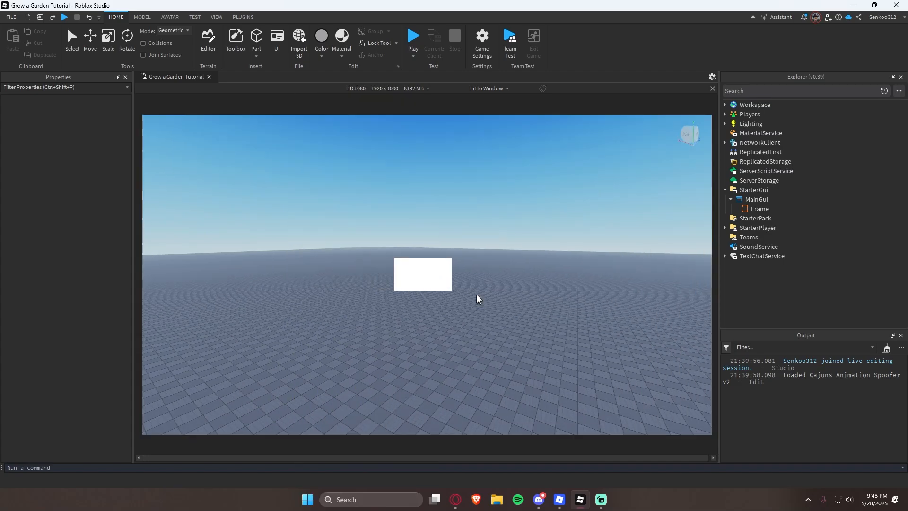
- Select the frame, undo its last resize and move for comparison, and redo both changes
{"action": "left_click", "coordinate": [760, 209]}
{"action": "scroll", "coordinate": [52, 279], "scroll_direction": "down", "scroll_amount": 3}
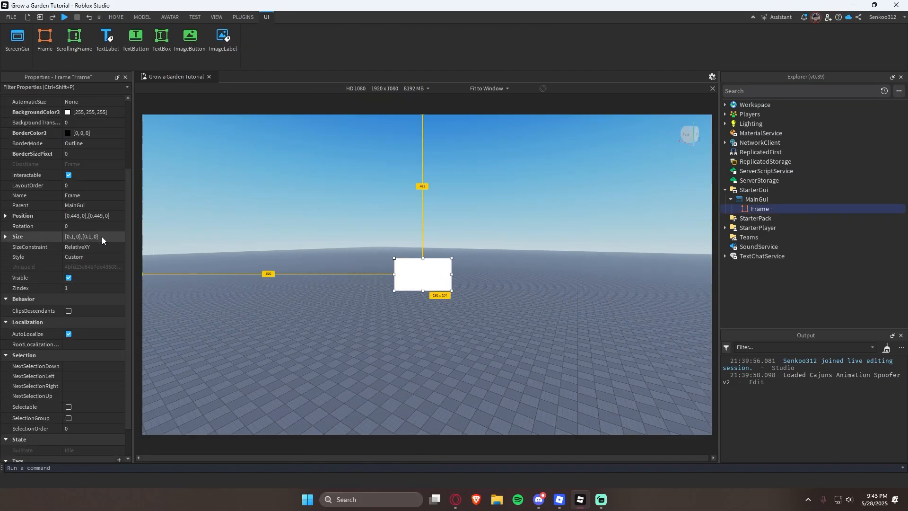
{"action": "key", "text": "ctrl+z"}
{"action": "key", "text": "ctrl+z"}
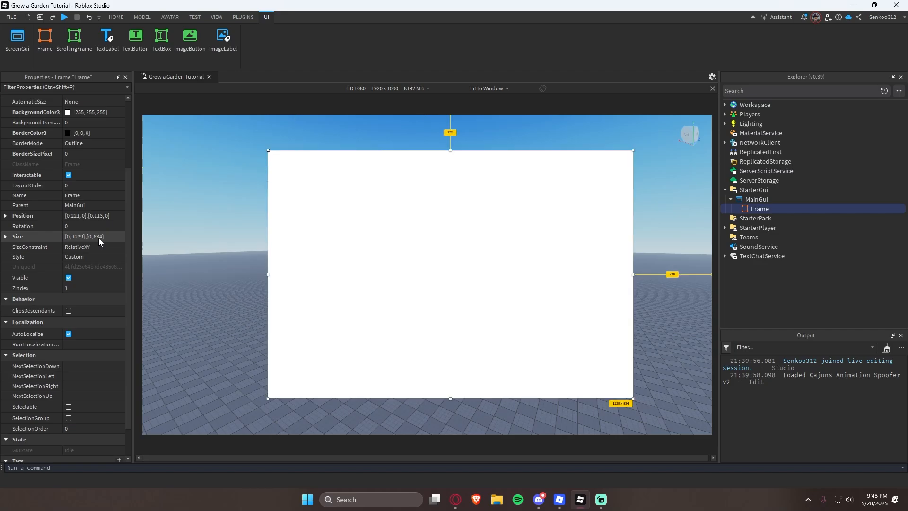
{"action": "key", "text": "ctrl+y"}
{"action": "key", "text": "ctrl+y"}
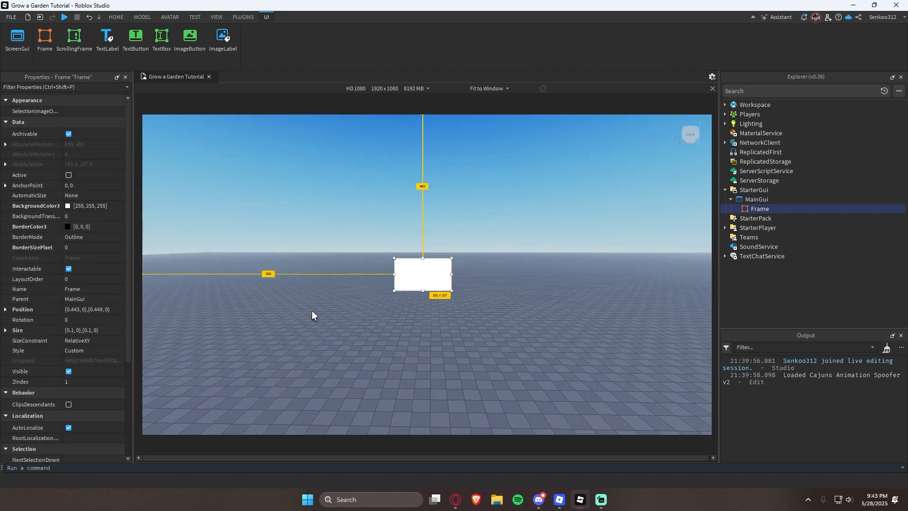
- Set the frame's Position to {1, 0},{1, 0}
{"action": "left_click", "coordinate": [312, 315]}
{"action": "left_click", "coordinate": [760, 209]}
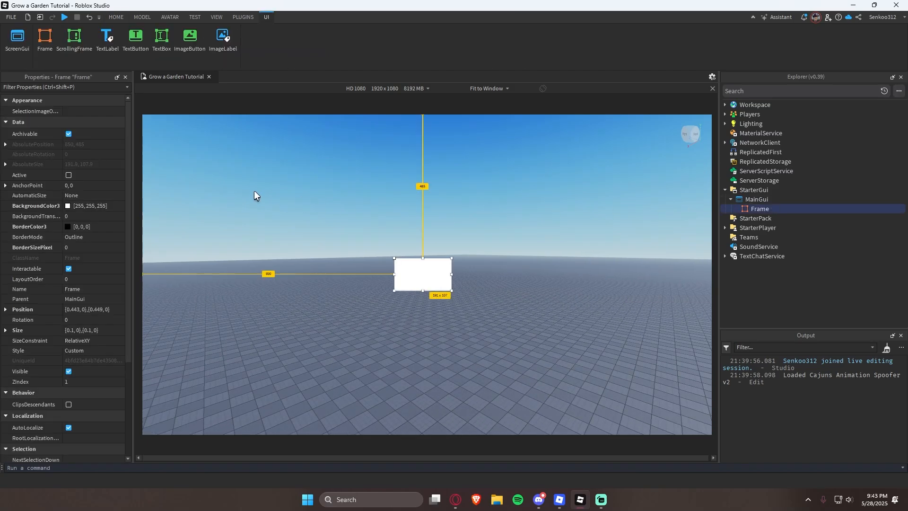
{"action": "left_click", "coordinate": [78, 310]}
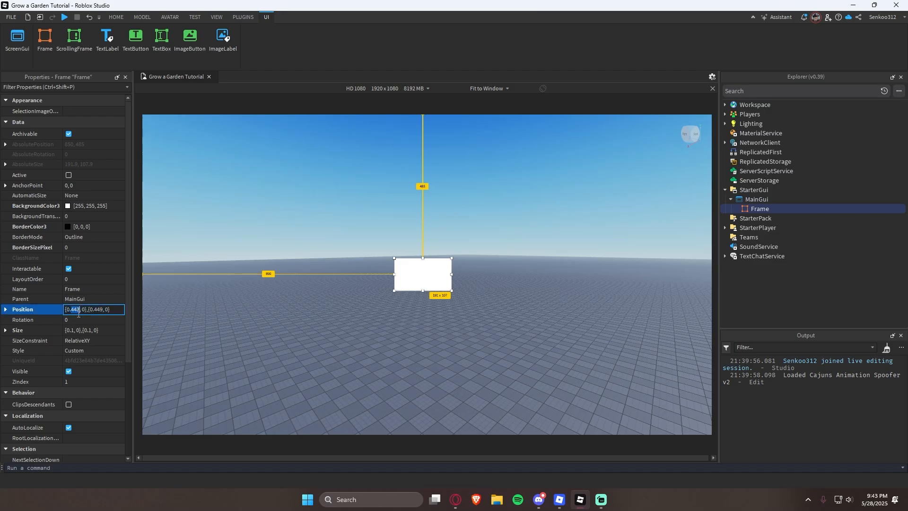
{"action": "double_click", "coordinate": [76, 309]}
{"action": "type", "text": "1"}
{"action": "key", "text": "Return"}
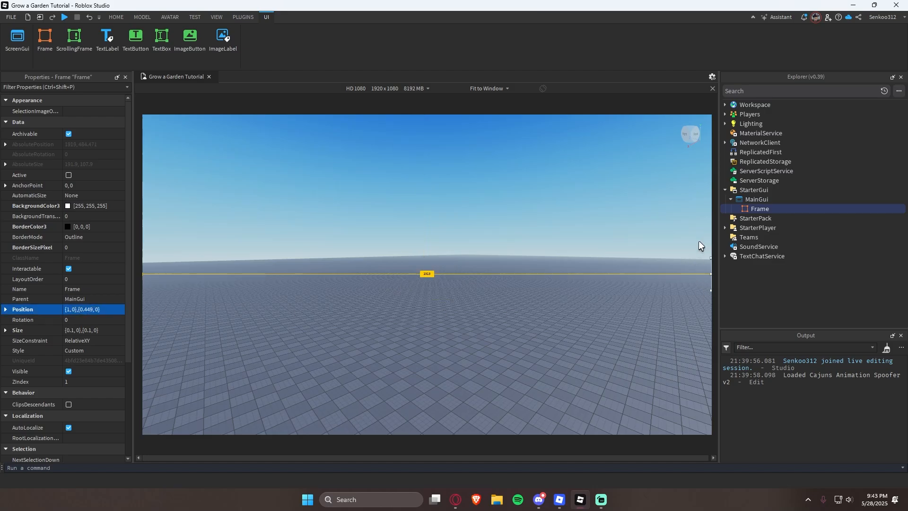
{"action": "left_click_drag", "start_coordinate": [93, 309], "coordinate": [85, 310]}
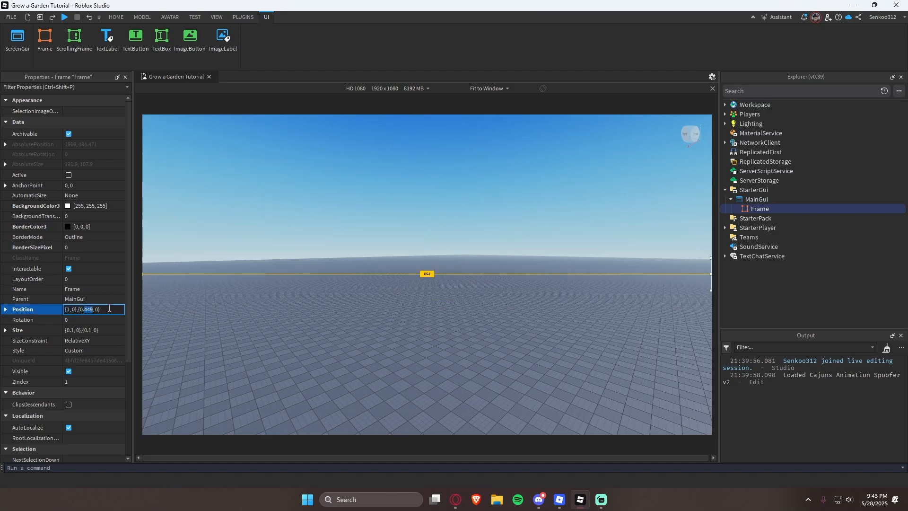
{"action": "type", "text": "1"}
{"action": "key", "text": "Return"}
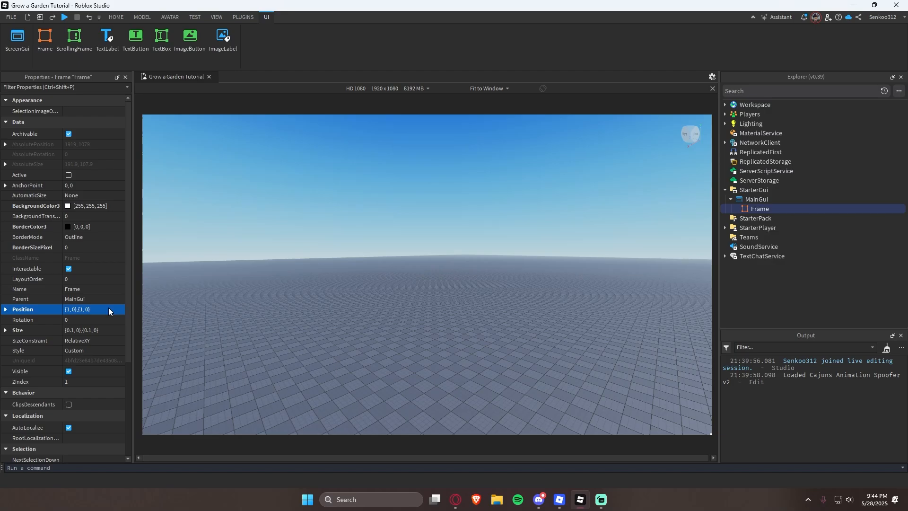
- Set the X scale of the frame's Position to 0, then undo the last three position changes
{"action": "double_click", "coordinate": [72, 310]}
{"action": "type", "text": "0"}
{"action": "key", "text": "Return"}
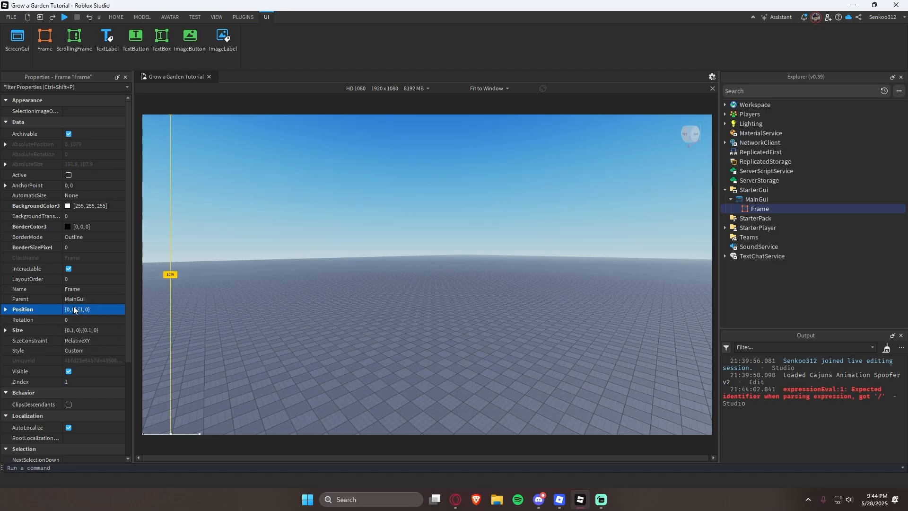
{"action": "key", "text": "ctrl+z"}
{"action": "key", "text": "ctrl+z"}
{"action": "key", "text": "ctrl+z"}
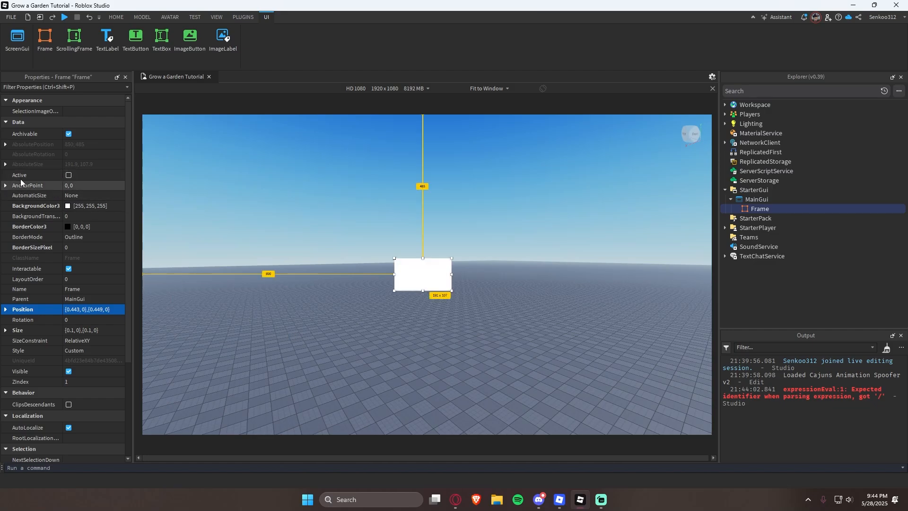
- Set the frame's AnchorPoint to 0.5, 0.5
{"action": "left_click", "coordinate": [77, 185]}
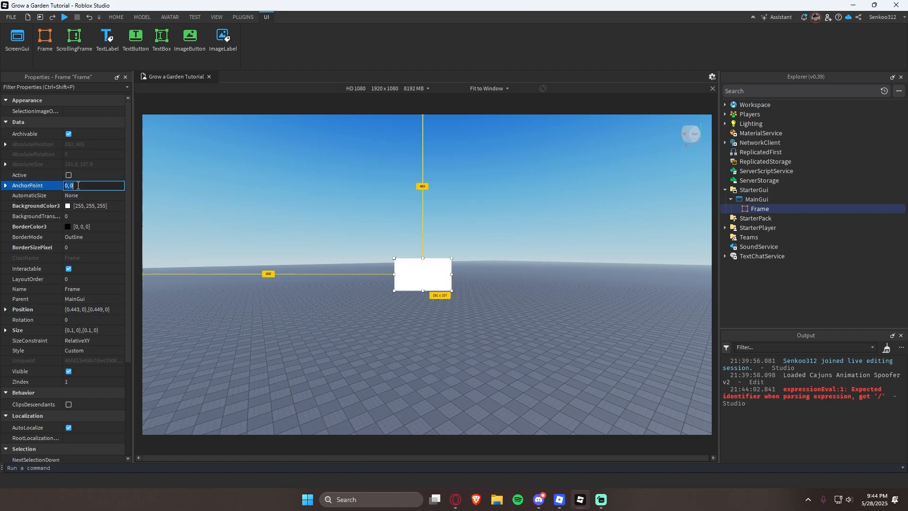
{"action": "type", "text": ".5"}
{"action": "key", "text": "Return"}
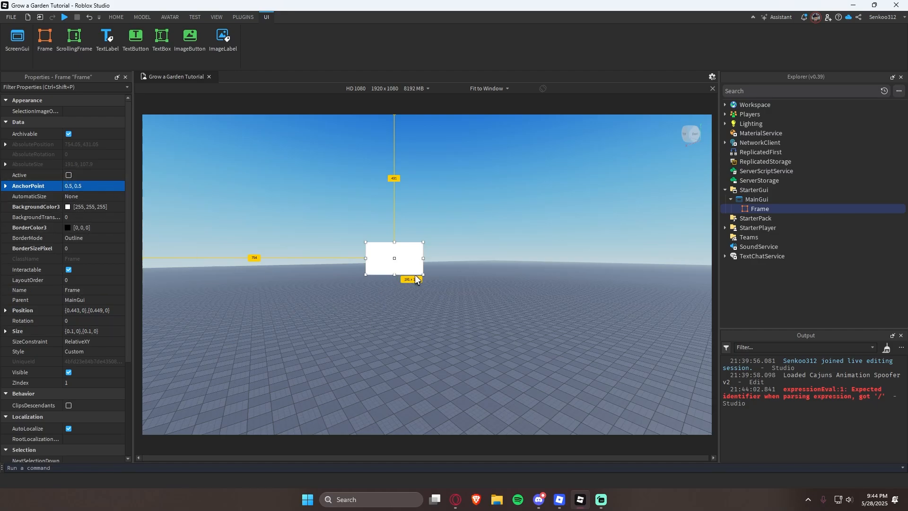
- Center the frame by setting its Position to {0.5, 0},{0.5, 0}, then check the AnchorPoint's X and Y components
{"action": "double_click", "coordinate": [73, 313]}
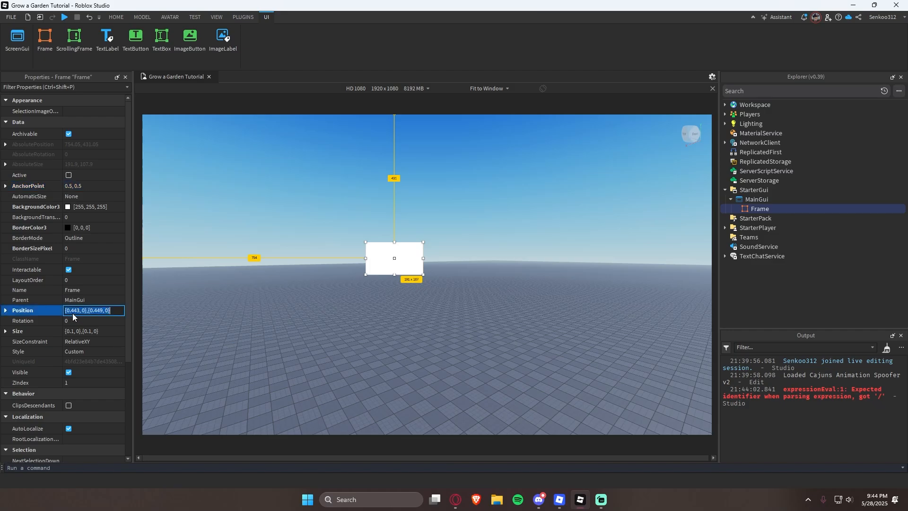
{"action": "type", "text": "5"}
{"action": "double_click", "coordinate": [92, 311]}
{"action": "type", "text": "5"}
{"action": "key", "text": "Return"}
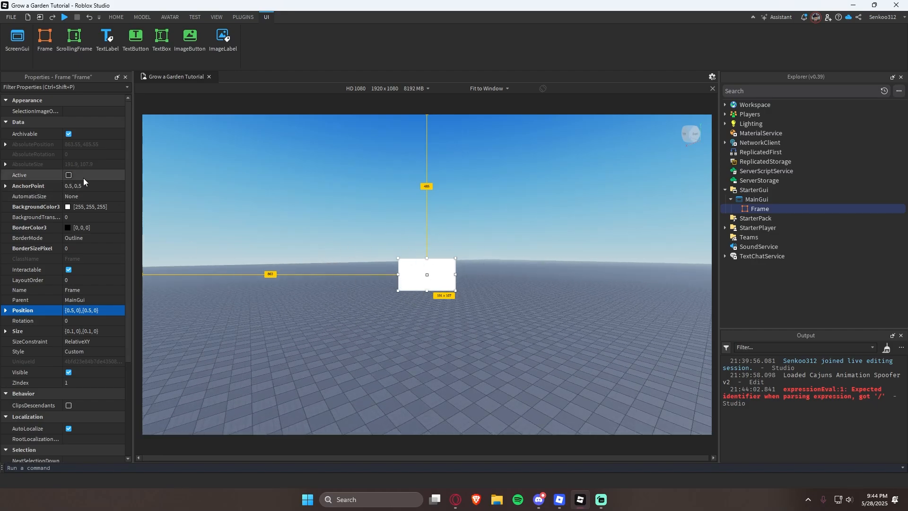
{"action": "left_click", "coordinate": [73, 185]}
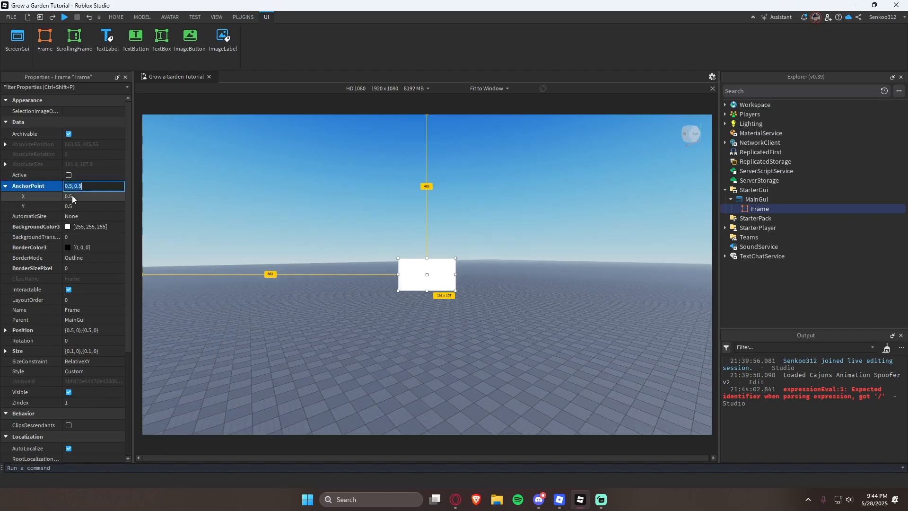
{"action": "left_click", "coordinate": [341, 307]}
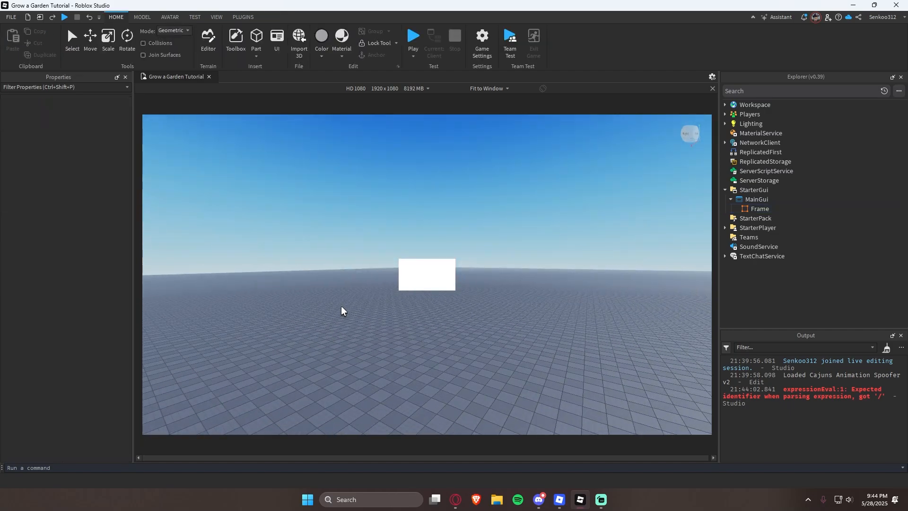
- Select the frame and set the X scale of its Position to 0.25
{"action": "left_click", "coordinate": [759, 209]}
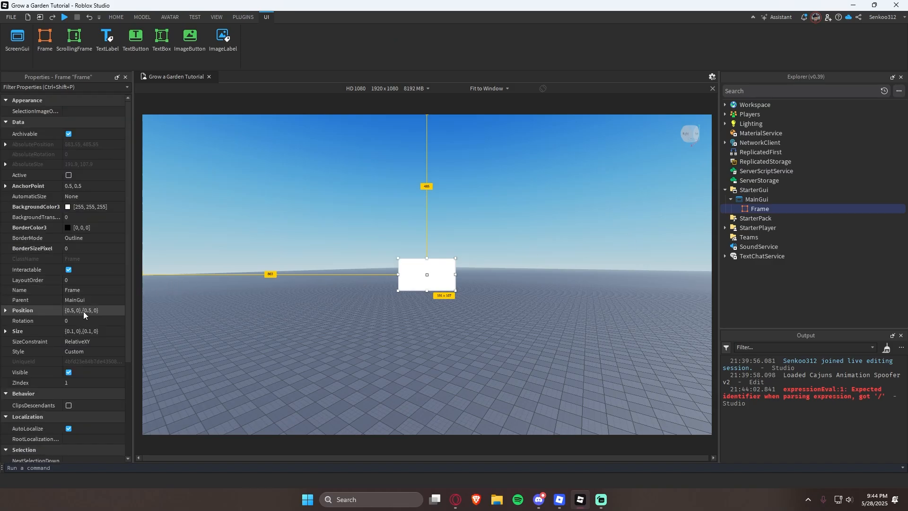
{"action": "left_click", "coordinate": [118, 311]}
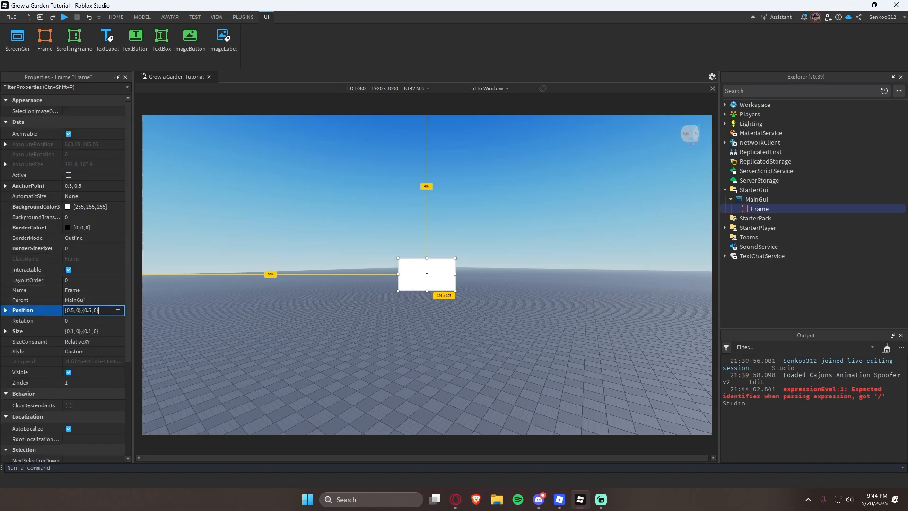
{"action": "left_click", "coordinate": [74, 311]}
{"action": "key", "text": "BackSpace"}
{"action": "type", "text": "25"}
{"action": "key", "text": "Return"}
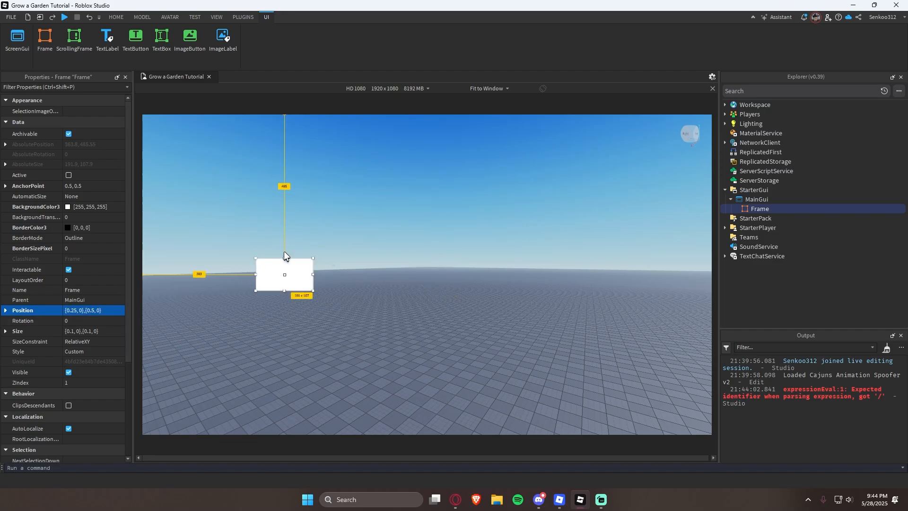
- Set the X scale of the frame's Position to 0.75
{"action": "left_click", "coordinate": [78, 308]}
{"action": "left_click_drag", "start_coordinate": [72, 311], "coordinate": [77, 315]}
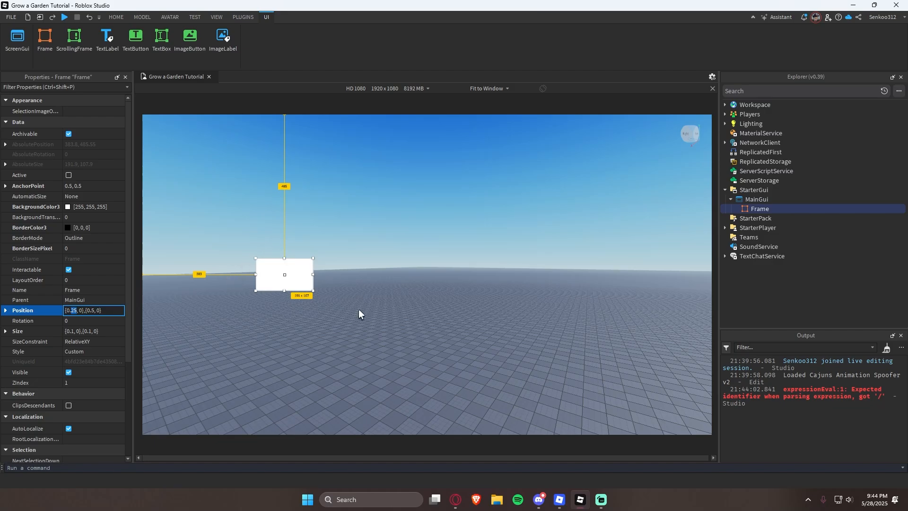
{"action": "type", "text": "75"}
{"action": "key", "text": "Return"}
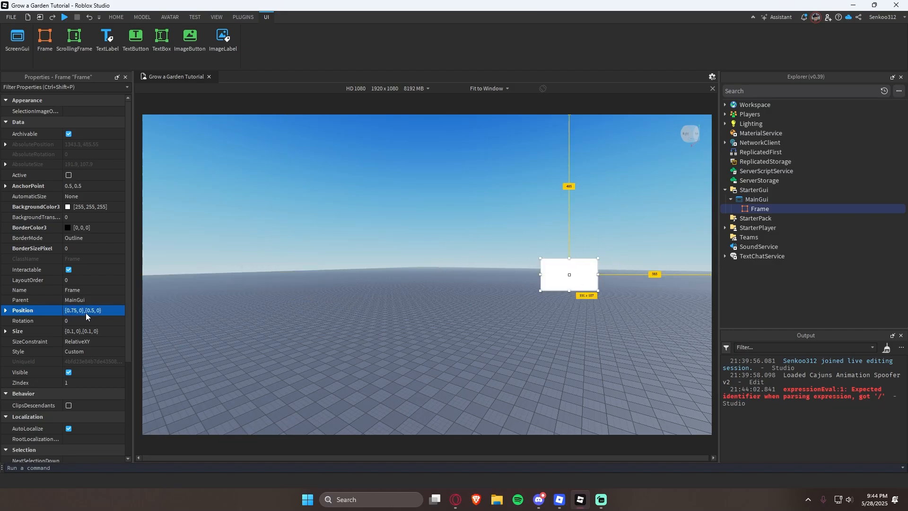
- Try the frame's Position at {1, 0},{1, 0} and at {0, 0},{0, 0}
{"action": "left_click", "coordinate": [102, 310]}
{"action": "type", "text": "1,0,1,0"}
{"action": "key", "text": "Return"}
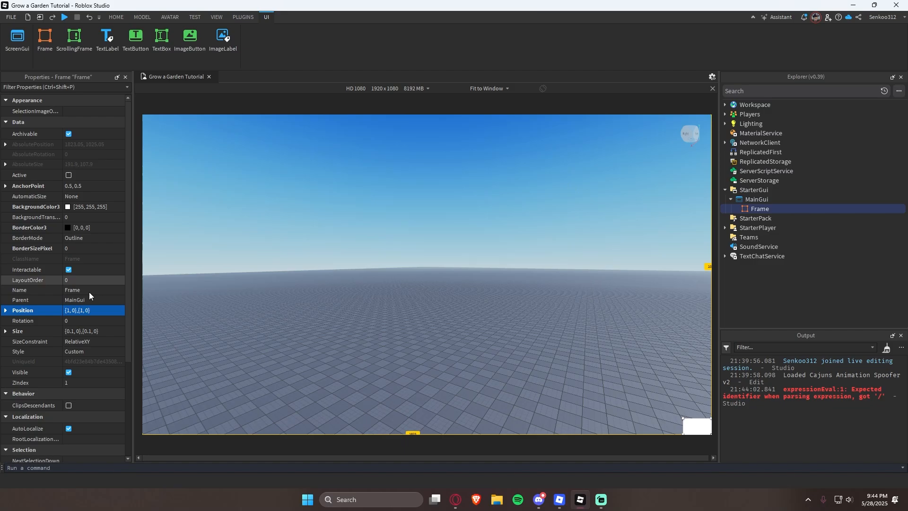
{"action": "left_click", "coordinate": [106, 310]}
{"action": "type", "text": "0,0,0,0"}
{"action": "key", "text": "Return"}
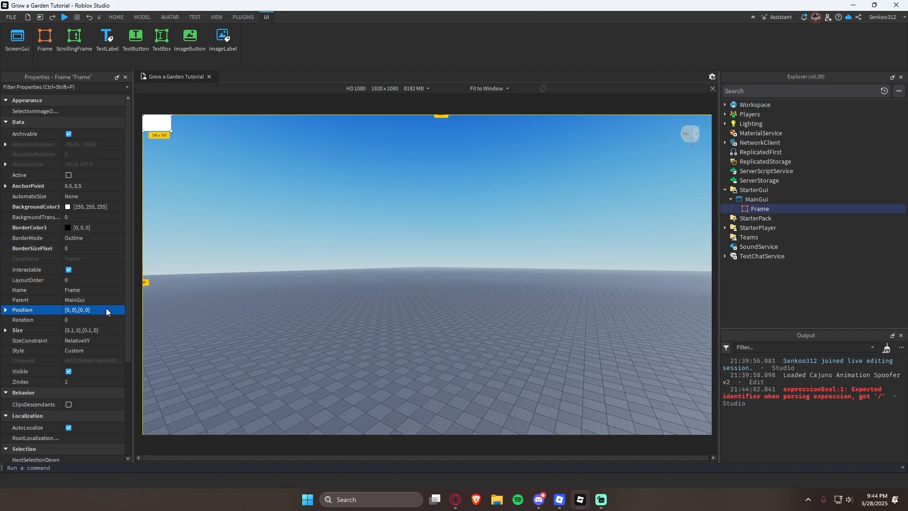
- Set the frame's Position back to the screen center at {0.5, 0},{0.5, 0}
{"action": "left_click", "coordinate": [109, 310]}
{"action": "type", "text": ".5, 0},{0.5, 0"}
{"action": "key", "text": "Return"}
- Make the frame fill the screen with Size {1, 0},{1, 0} and set its BackgroundTransparency to 1
{"action": "left_click", "coordinate": [112, 331]}
{"action": "type", "text": "1,"}
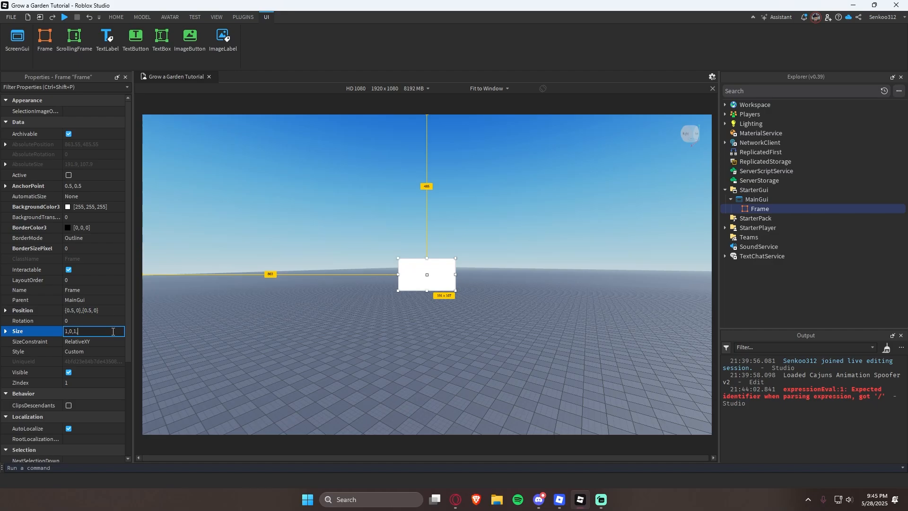
{"action": "type", "text": " 0},{1, 0"}
{"action": "key", "text": "Return"}
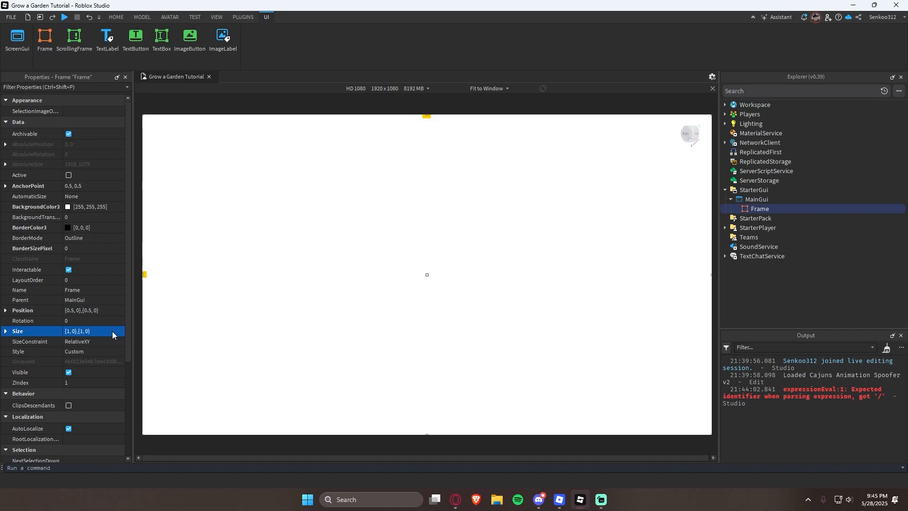
{"action": "left_click", "coordinate": [71, 218]}
{"action": "type", "text": "1"}
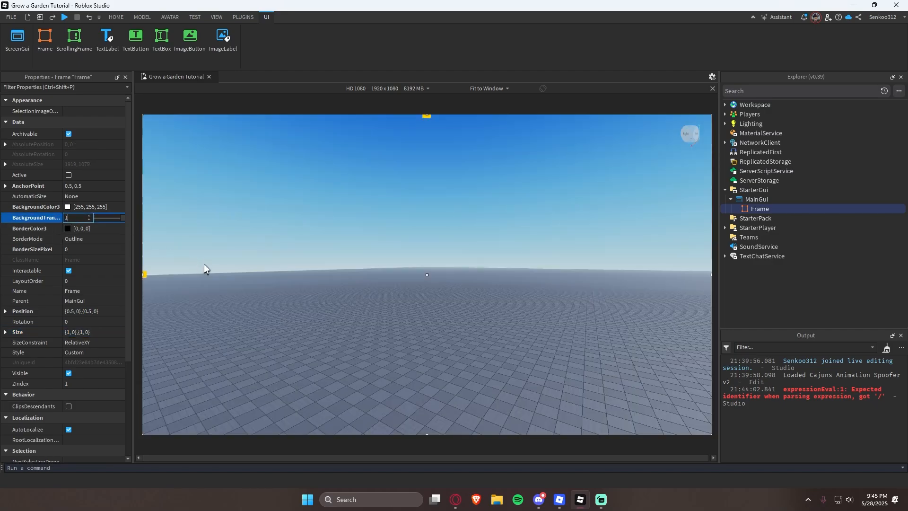
- Commit the frame's BackgroundTransparency value of 1 and select the frame inside MainGui again
{"action": "key", "text": "Return"}
{"action": "left_click", "coordinate": [406, 262]}
{"action": "left_click", "coordinate": [759, 209]}
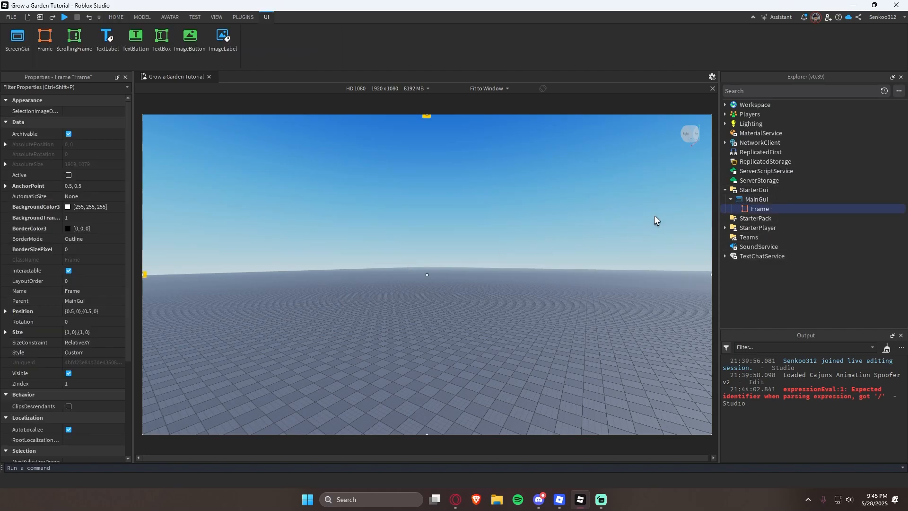
{"action": "left_click", "coordinate": [756, 201]}
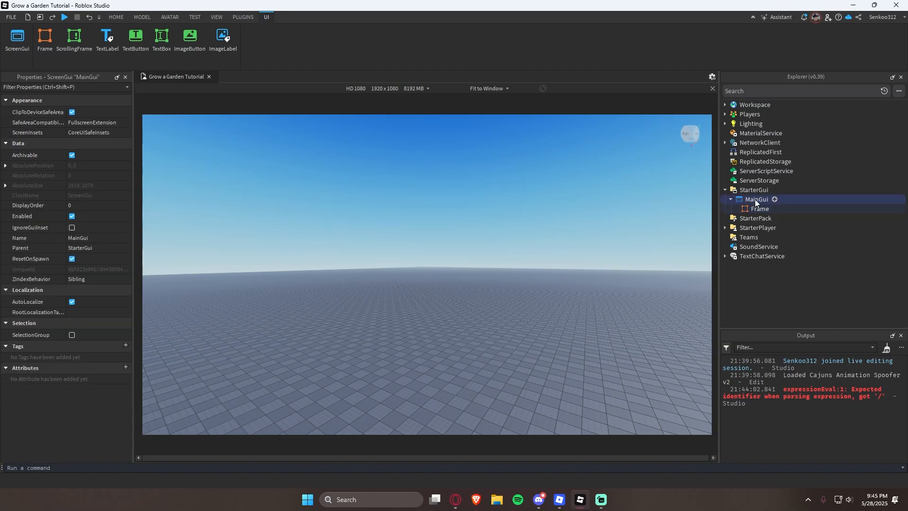
{"action": "key", "text": "F2"}
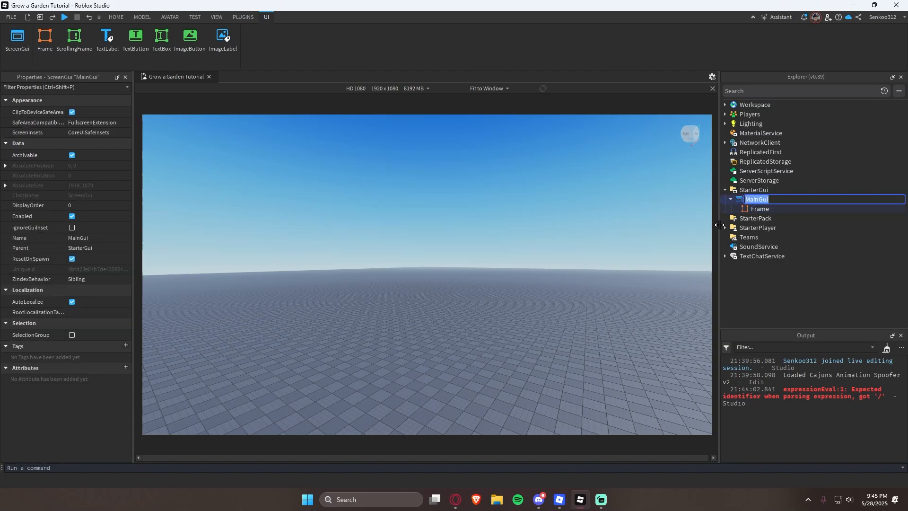
{"action": "type", "text": "asdasdasdasd"}
{"action": "key", "text": "ctrl+a"}
{"action": "key", "text": "BackSpace"}
{"action": "key", "text": "Escape"}
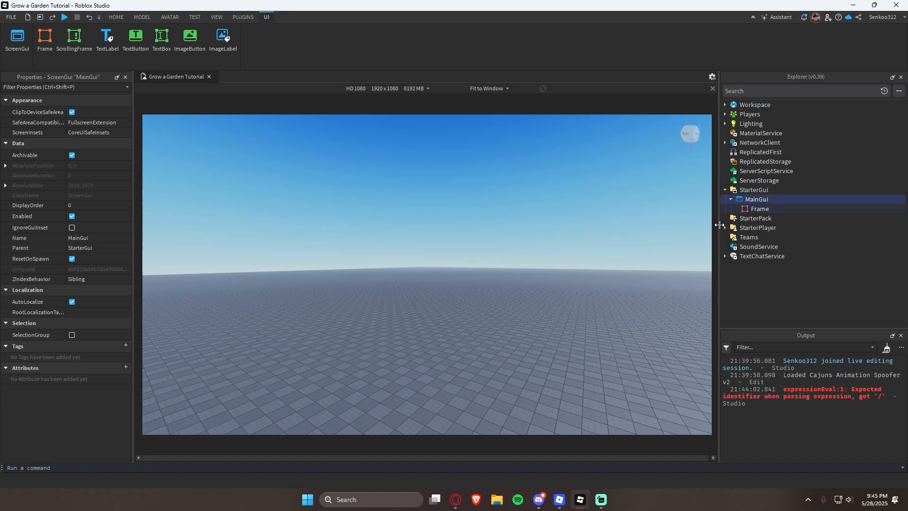
{"action": "double_click", "coordinate": [756, 199]}
- Rename the frame inside MainGui to Root
{"action": "left_click", "coordinate": [747, 209]}
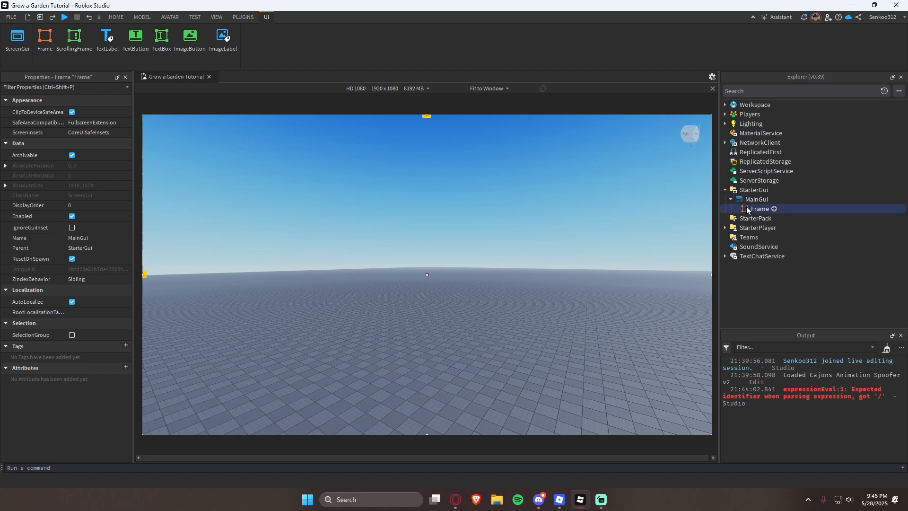
{"action": "key", "text": "F2"}
{"action": "type", "text": "Root"}
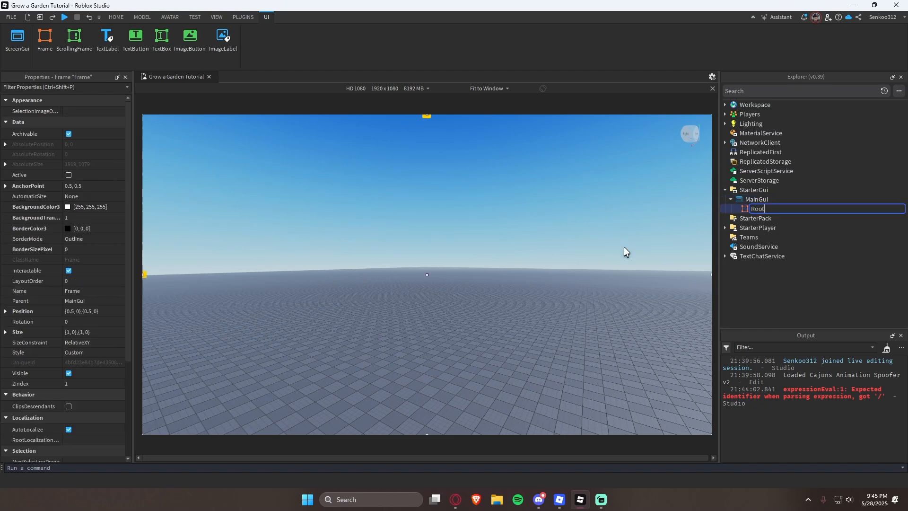
{"action": "key", "text": "Return"}
- Switch to the running Grow a Garden game to examine its Seeds, Garden and Sell buttons, and return to Roblox Studio
{"action": "left_click", "coordinate": [554, 494]}
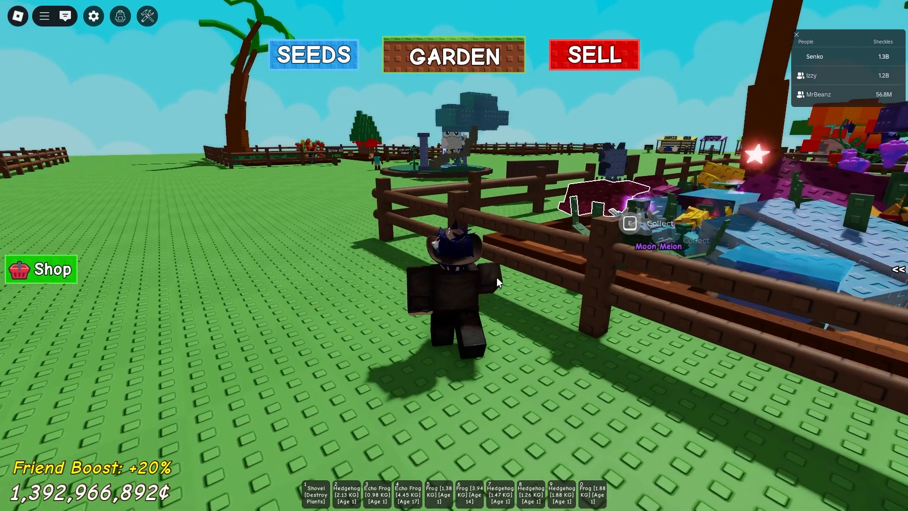
{"action": "key", "text": "w"}
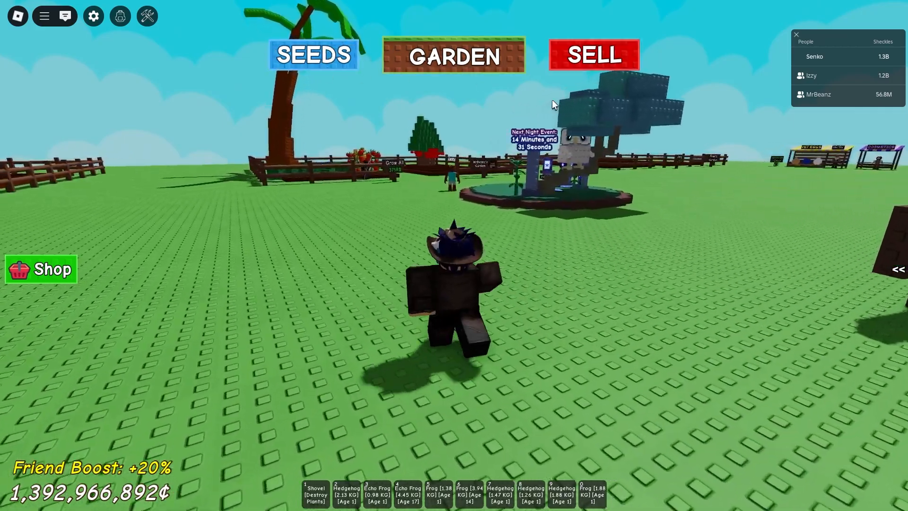
{"action": "key", "text": "w"}
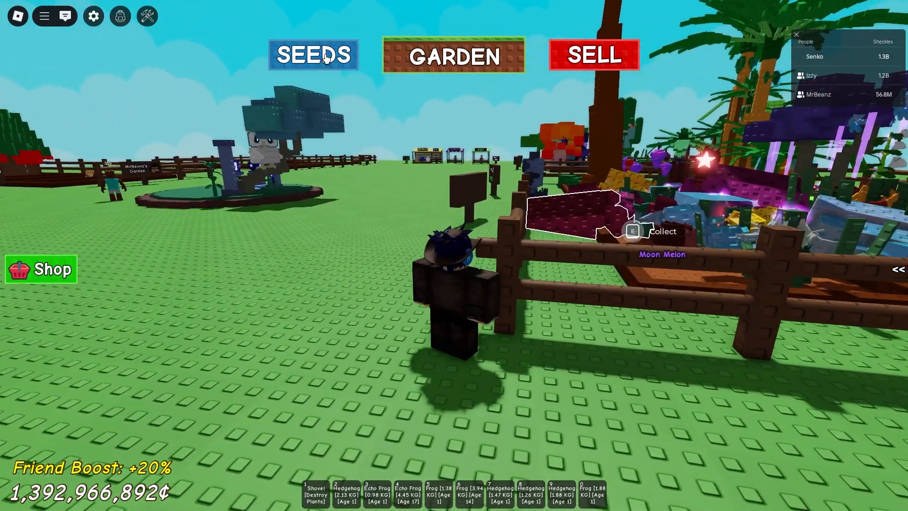
{"action": "key", "text": "alt+Tab"}
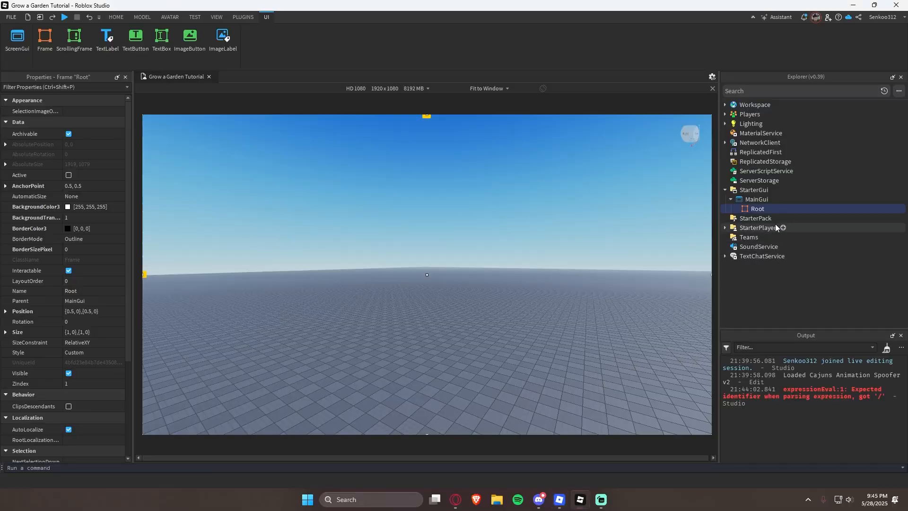
- Insert a new Frame inside Root and name it GardenTP
{"action": "left_click", "coordinate": [769, 209]}
{"action": "type", "text": "frame"}
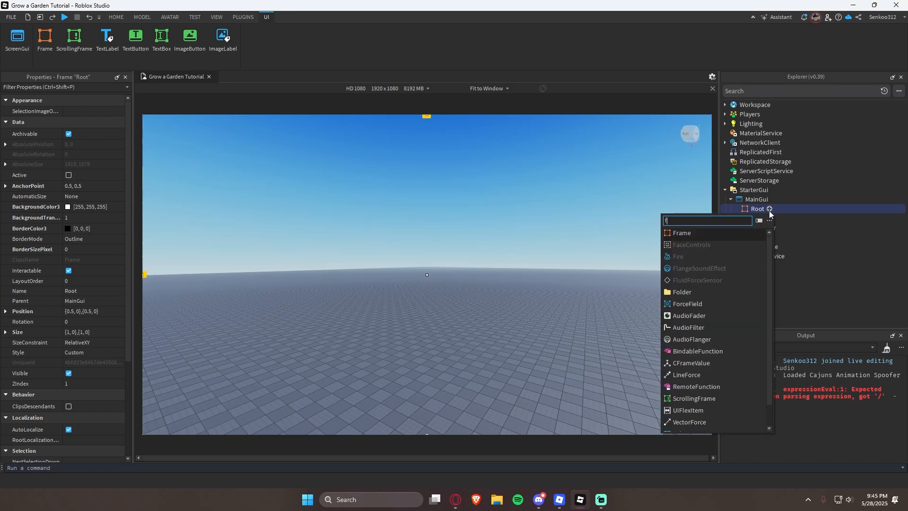
{"action": "key", "text": "Return"}
{"action": "left_click", "coordinate": [770, 223]}
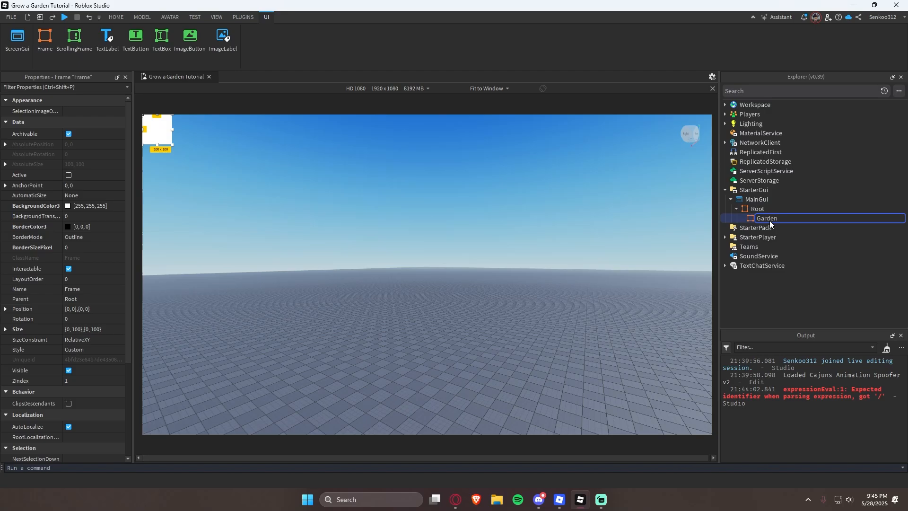
{"action": "type", "text": "GardenTP"}
{"action": "key", "text": "Return"}
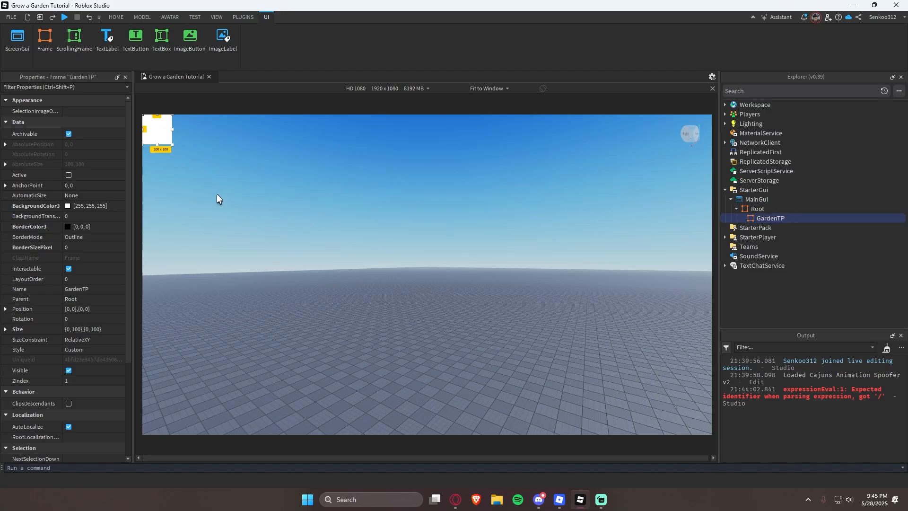
- Center GardenTP with AnchorPoint 0.5, 0.5 and Position {0.5, 0},{0.5, 0}
{"action": "left_click", "coordinate": [114, 186]}
{"action": "key", "text": "ctrl+a"}
{"action": "type", "text": ".5,.5"}
{"action": "key", "text": "Return"}
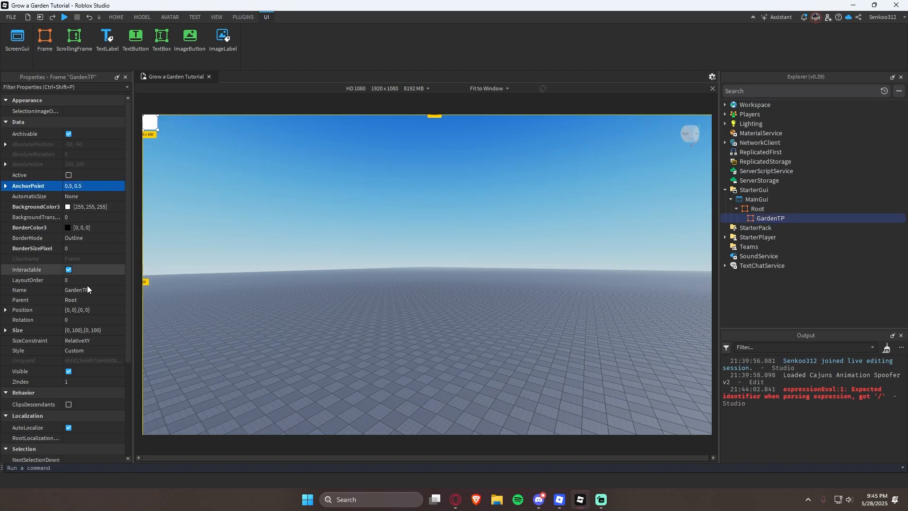
{"action": "left_click", "coordinate": [85, 310]}
{"action": "type", "text": ".5, 0},{0.5, 0"}
{"action": "key", "text": "Return"}
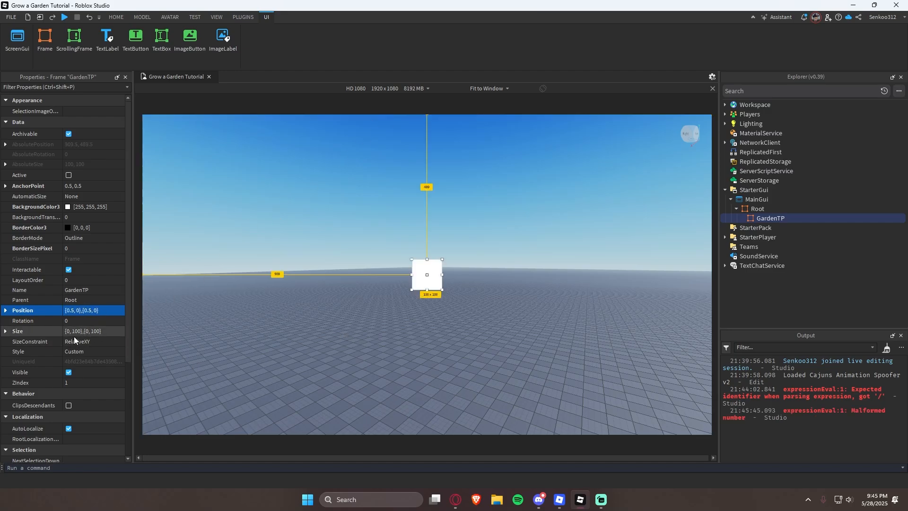
- Preview the interface on the iPhone 6 screen and return the emulated device to HD 1080
{"action": "left_click", "coordinate": [377, 89]}
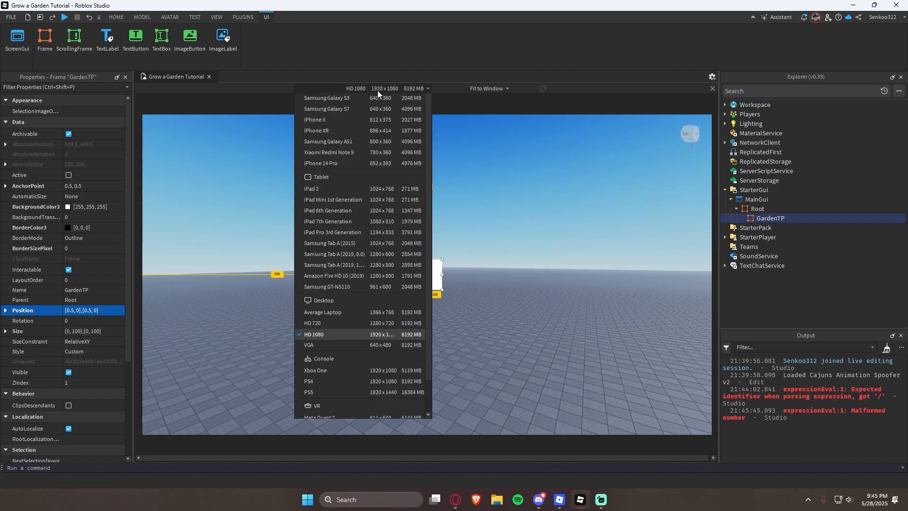
{"action": "left_click", "coordinate": [361, 134]}
{"action": "left_click", "coordinate": [381, 89]}
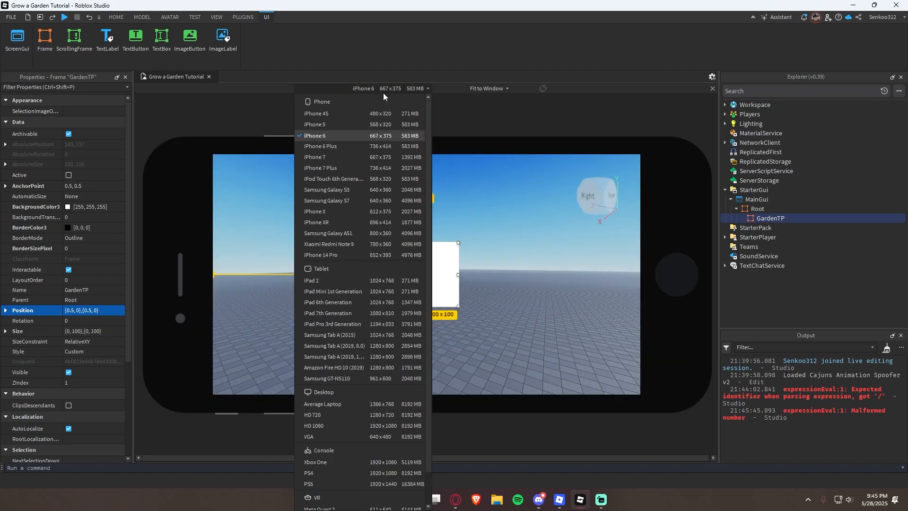
{"action": "left_click", "coordinate": [347, 430]}
- Set GardenTP's Size to {0.2, 0},{0.2, 0}
{"action": "left_click", "coordinate": [99, 331]}
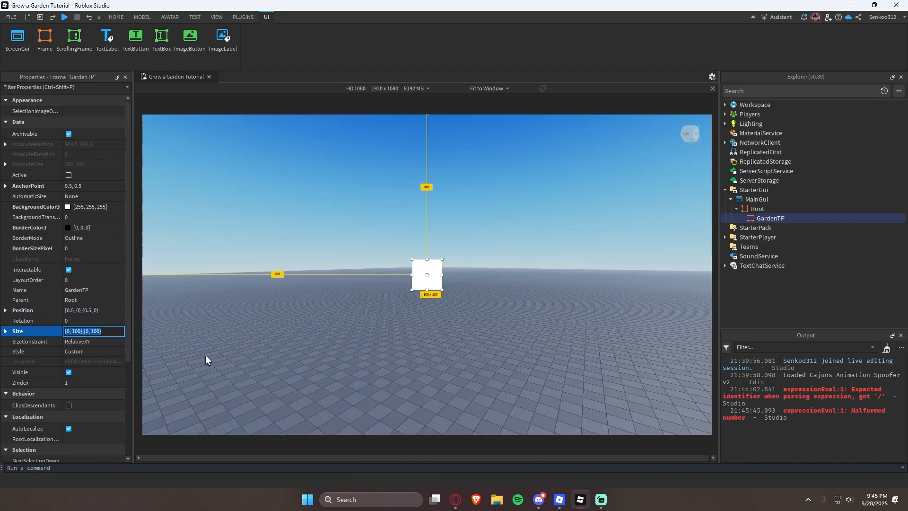
{"action": "type", "text": ".2, 0},{0"}
{"action": "type", "text": ".2, 0"}
{"action": "key", "text": "Return"}
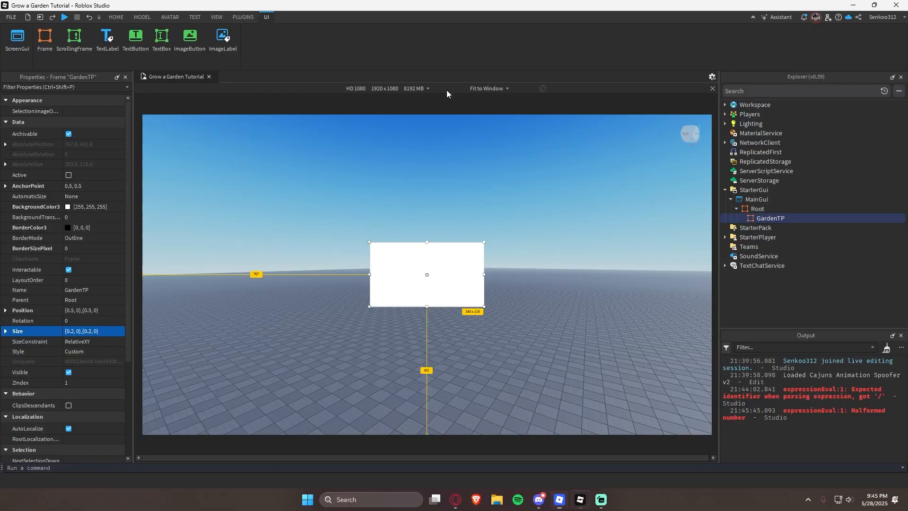
- Try GardenTP's Position at {0.5, 0},{0.2, 0} and with a Y scale of 0.15
{"action": "left_click", "coordinate": [97, 312]}
{"action": "type", "text": "0.5,0,0.2,0"}
{"action": "key", "text": "Return"}
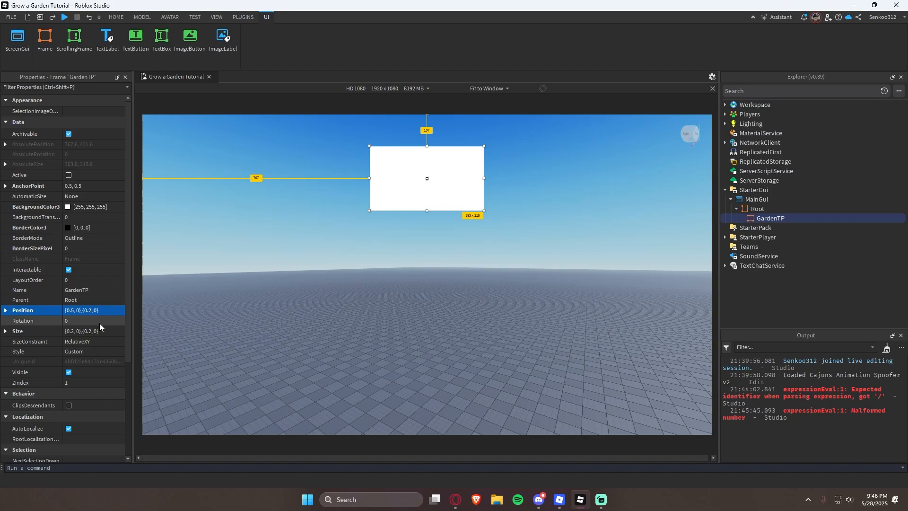
{"action": "left_click", "coordinate": [102, 312]}
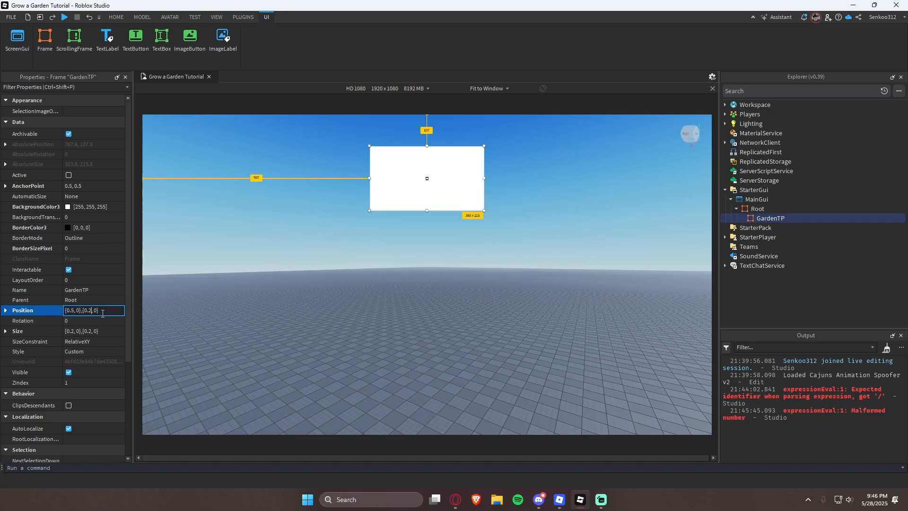
{"action": "key", "text": "BackSpace"}
{"action": "type", "text": "15"}
{"action": "key", "text": "Return"}
- Shrink GardenTP from its lower edge to a Size Y scale of about 0.083, comparing it with the game's Garden button
{"action": "left_click_drag", "start_coordinate": [428, 195], "coordinate": [437, 163]}
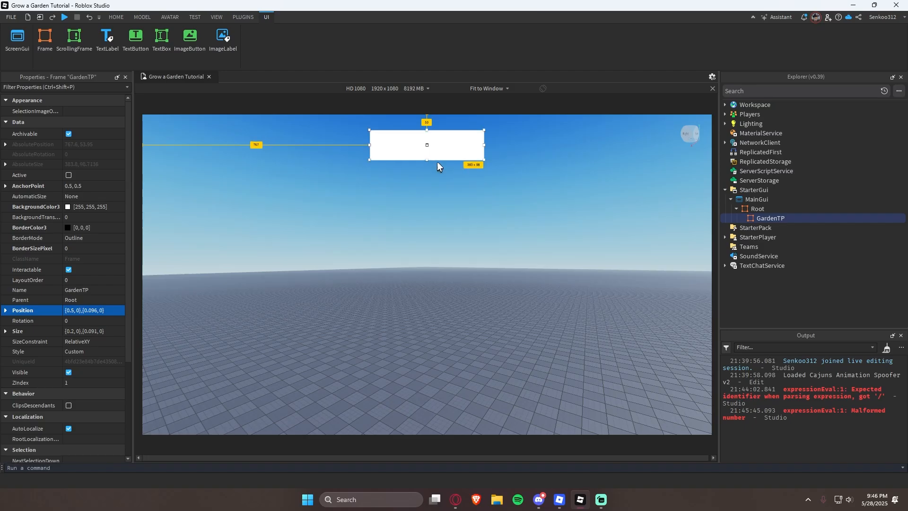
{"action": "right_click_drag", "start_coordinate": [492, 249], "coordinate": [493, 249]}
{"action": "left_click", "coordinate": [493, 249]}
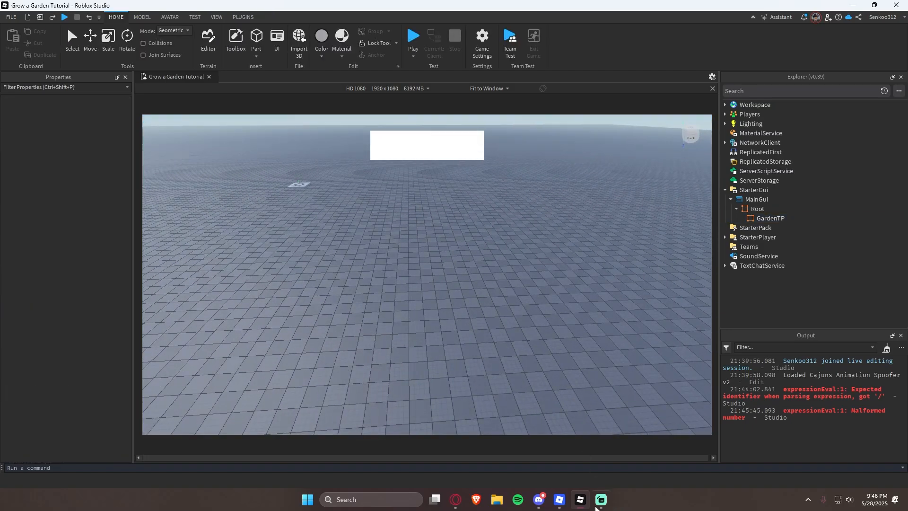
{"action": "left_click", "coordinate": [599, 500]}
{"action": "key", "text": "alt+Tab"}
{"action": "left_click", "coordinate": [427, 155]}
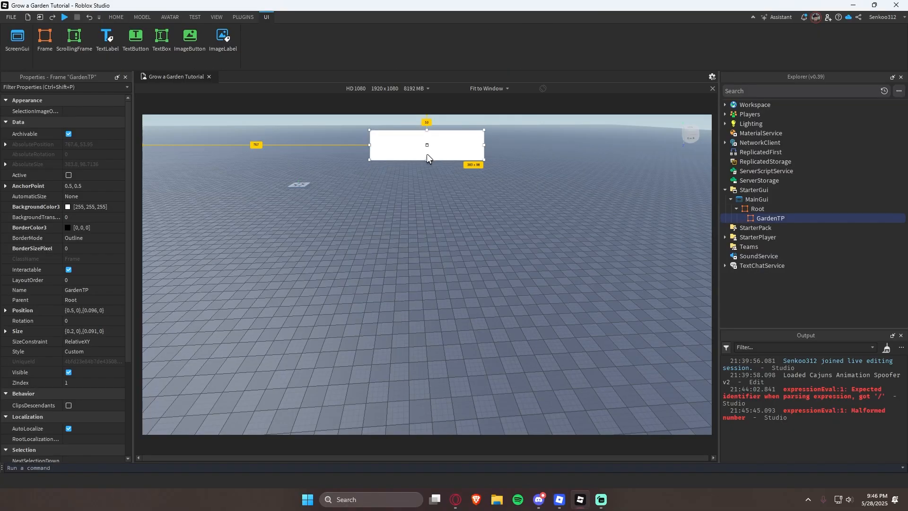
{"action": "left_click_drag", "start_coordinate": [427, 160], "coordinate": [429, 158]}
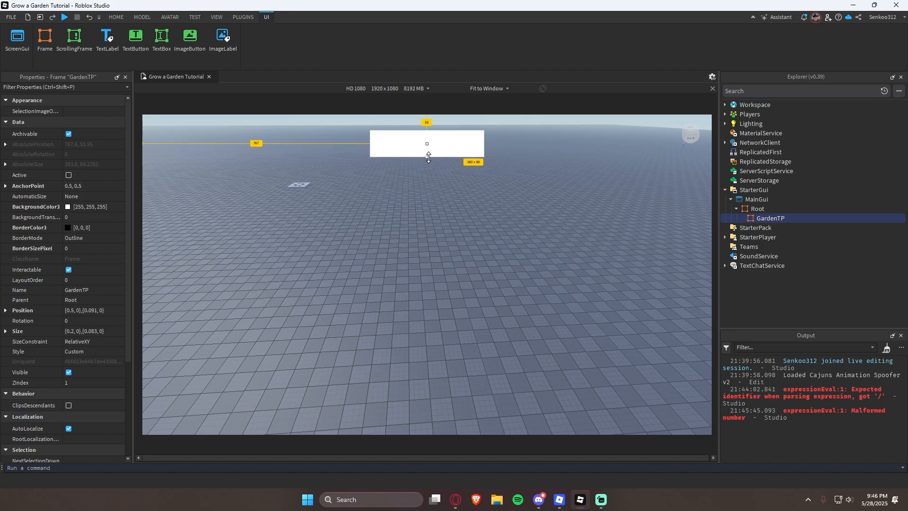
- Set the Y scale of GardenTP's Position to 0.1 and refine it to 0.13
{"action": "double_click", "coordinate": [95, 330]}
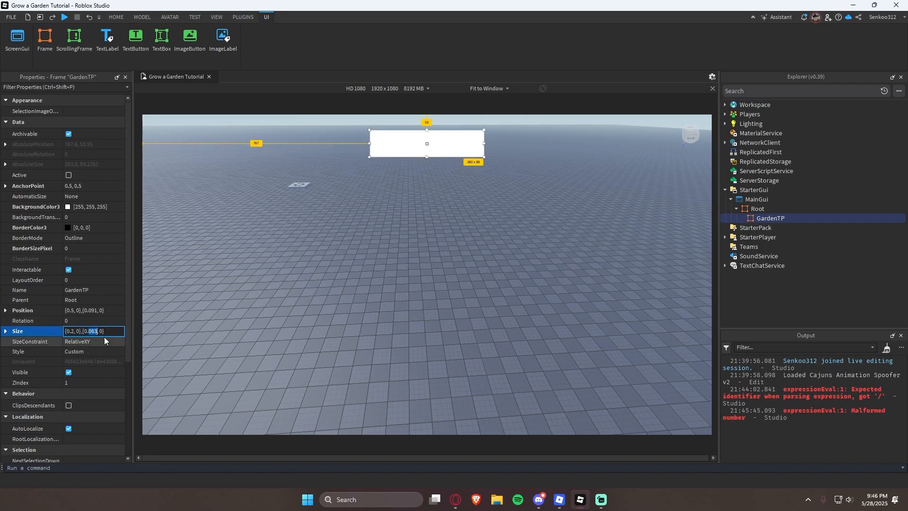
{"action": "left_click", "coordinate": [94, 310]}
{"action": "key", "text": "BackSpace"}
{"action": "key", "text": "BackSpace"}
{"action": "key", "text": "BackSpace"}
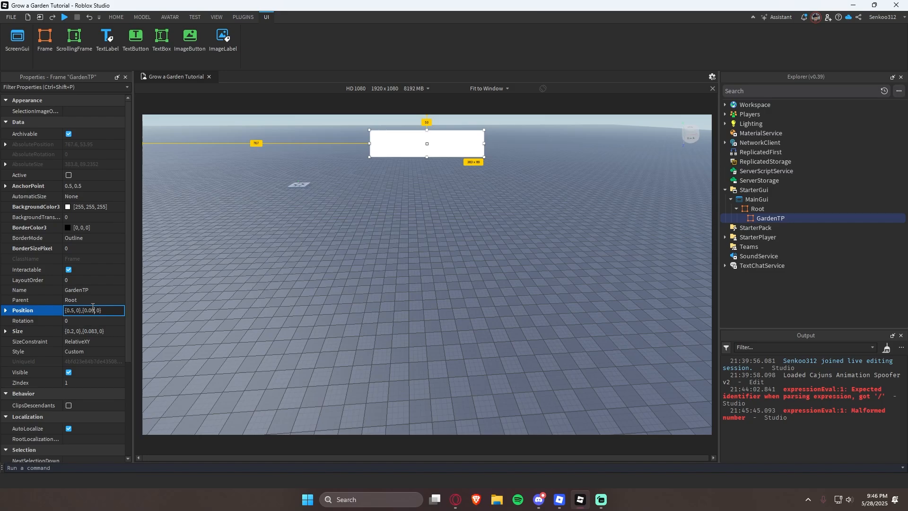
{"action": "type", "text": "1"}
{"action": "key", "text": "Return"}
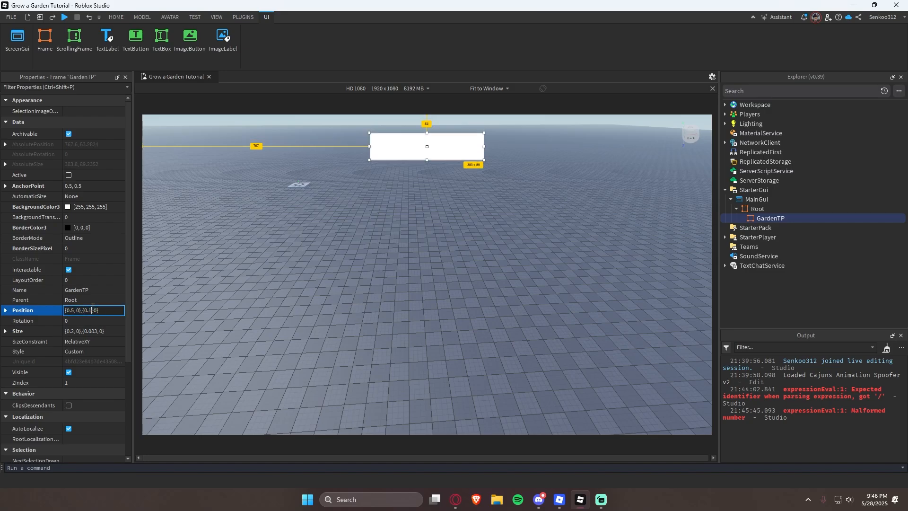
{"action": "type", "text": "3"}
{"action": "key", "text": "Return"}
{"action": "left_click", "coordinate": [336, 310]}
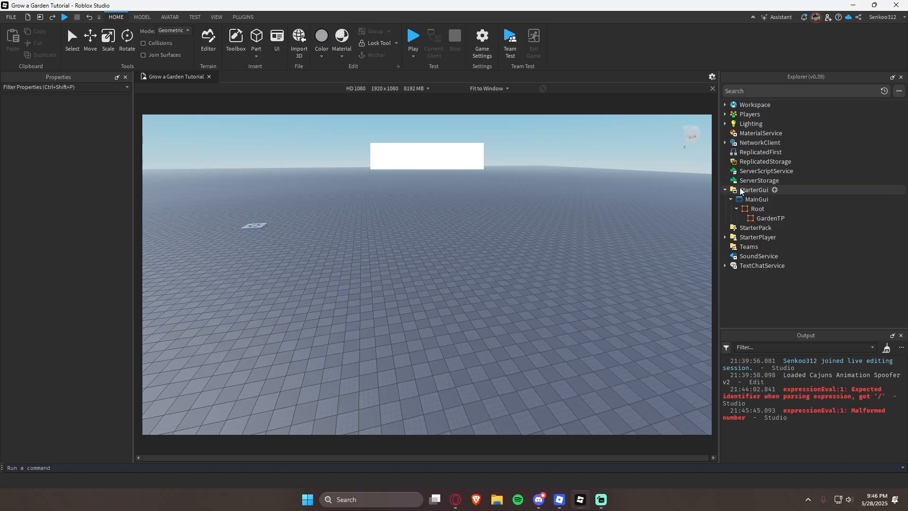
- Try a dark brown BackgroundColor3 of [95, 61, 34] on GardenTP
{"action": "left_click", "coordinate": [767, 219]}
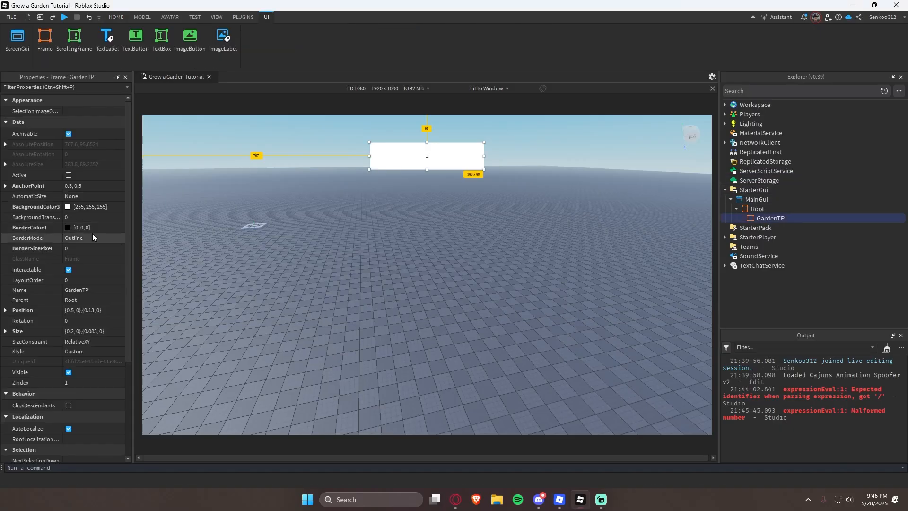
{"action": "left_click", "coordinate": [68, 209]}
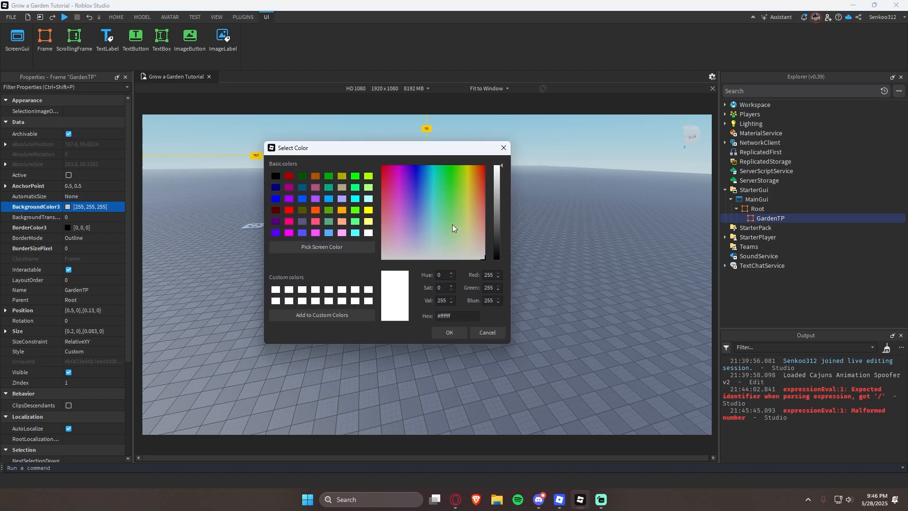
{"action": "mouse_move", "coordinate": [483, 216]}
{"action": "left_mouse_down"}
{"action": "mouse_move", "coordinate": [467, 207]}
{"action": "mouse_move", "coordinate": [478, 198]}
{"action": "mouse_move", "coordinate": [496, 223]}
{"action": "left_mouse_up"}
{"action": "left_click", "coordinate": [494, 203]}
{"action": "left_click_drag", "start_coordinate": [433, 148], "coordinate": [612, 202]}
{"action": "left_click", "coordinate": [624, 386]}
{"action": "left_click", "coordinate": [586, 369]}
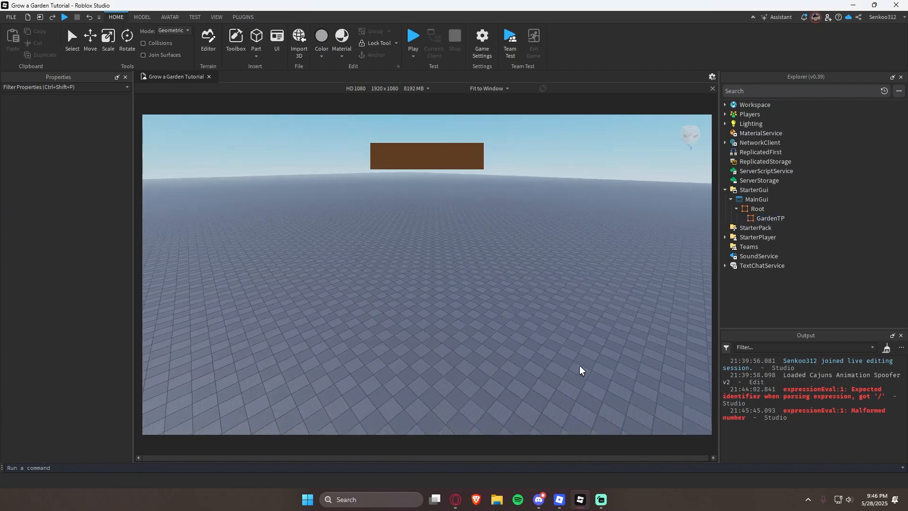
- Select GardenTP and undo its last BackgroundColor3 change
{"action": "left_click", "coordinate": [767, 218]}
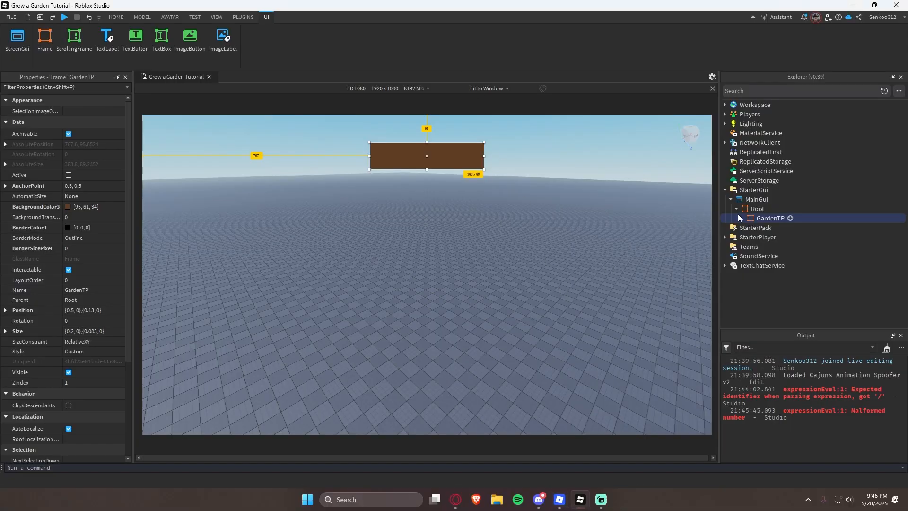
{"action": "left_click", "coordinate": [97, 207]}
{"action": "key", "text": "Return"}
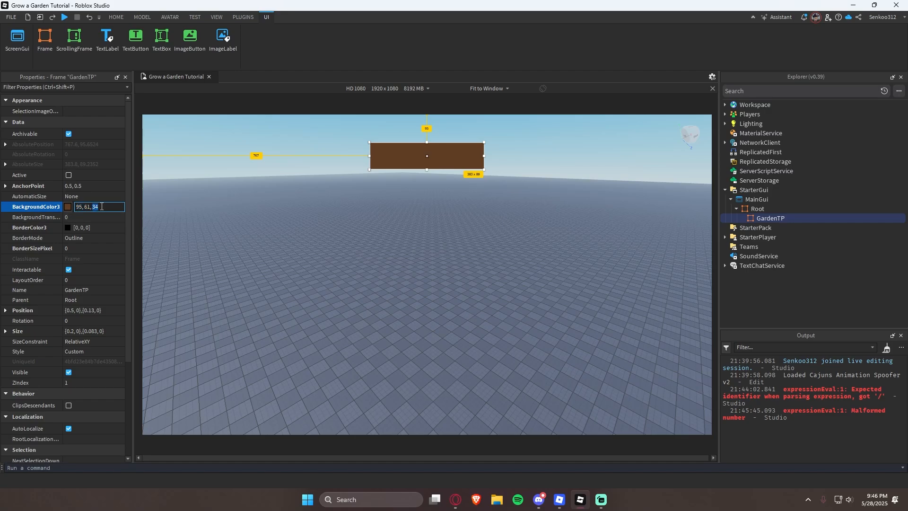
{"action": "key", "text": "ctrl+z"}
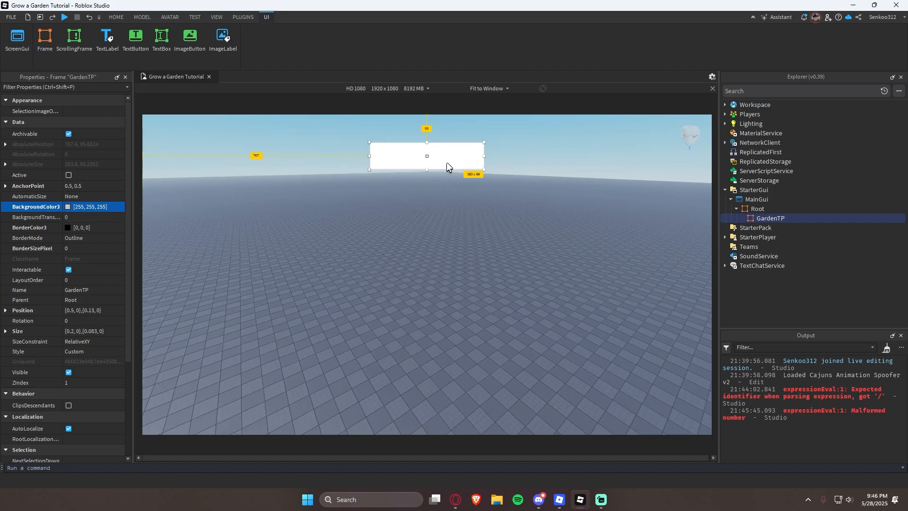
- Set GardenTP's BackgroundTransparency to 1
{"action": "left_click", "coordinate": [78, 217]}
{"action": "type", "text": "1"}
{"action": "key", "text": "Return"}
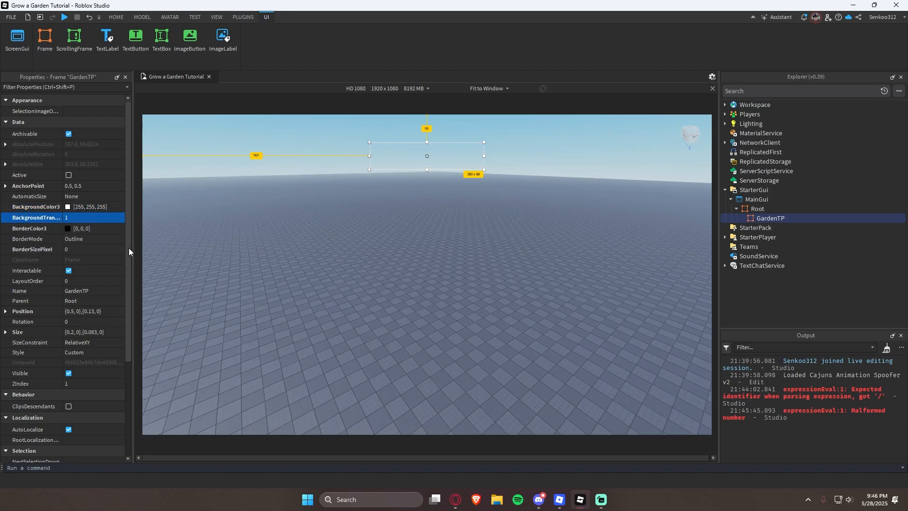
- Insert a Frame inside GardenTP and name it Background1
{"action": "left_click", "coordinate": [786, 218]}
{"action": "type", "text": "frame"}
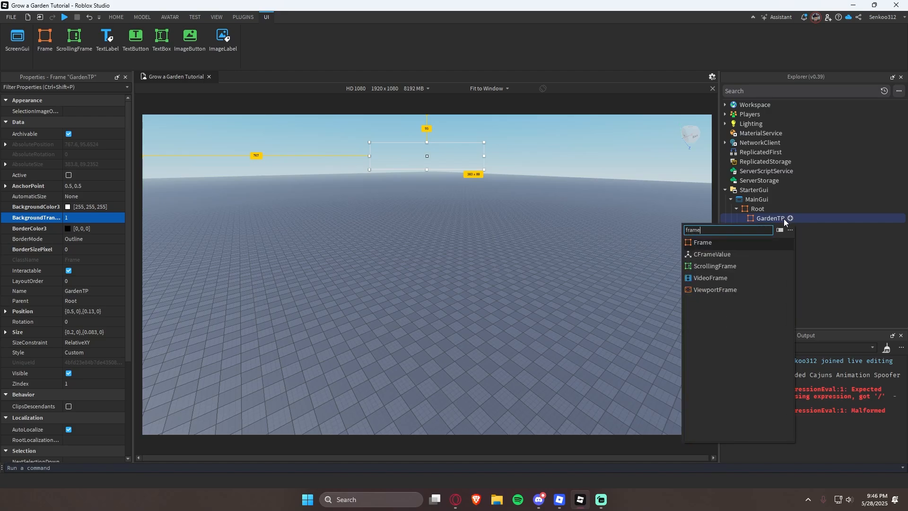
{"action": "key", "text": "Return"}
{"action": "key", "text": "F2"}
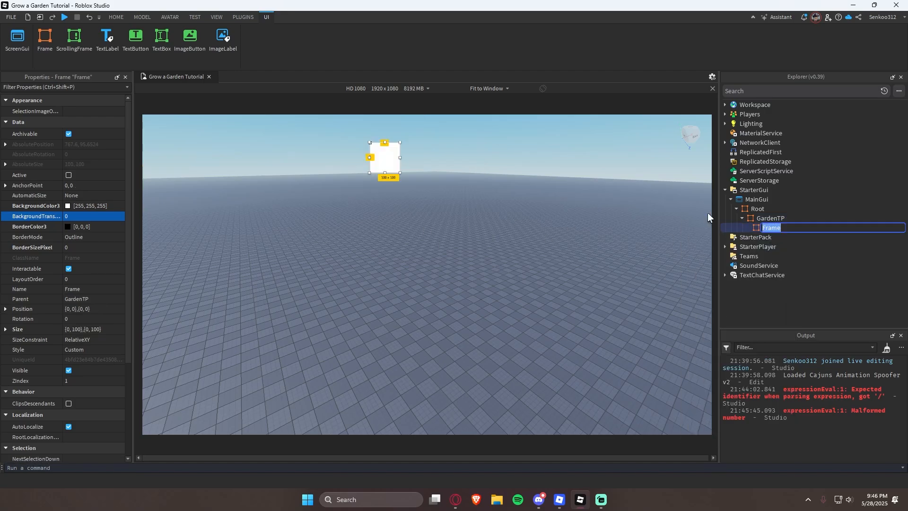
{"action": "type", "text": "Background1"}
{"action": "key", "text": "Return"}
{"action": "right_click_drag", "start_coordinate": [707, 212], "coordinate": [700, 231]}
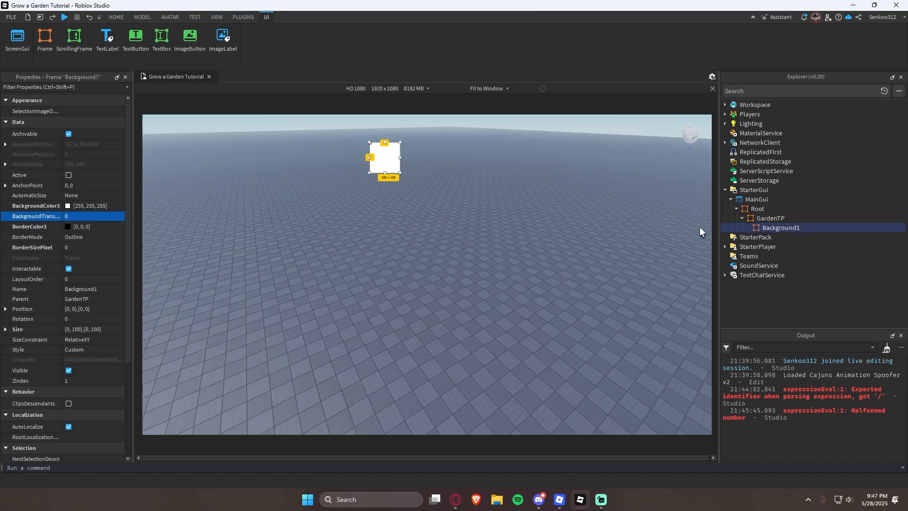
- Undo the new frame's naming and rename it Background
{"action": "key", "text": "ctrl+z"}
{"action": "key", "text": "F2"}
{"action": "type", "text": "Background"}
{"action": "key", "text": "Return"}
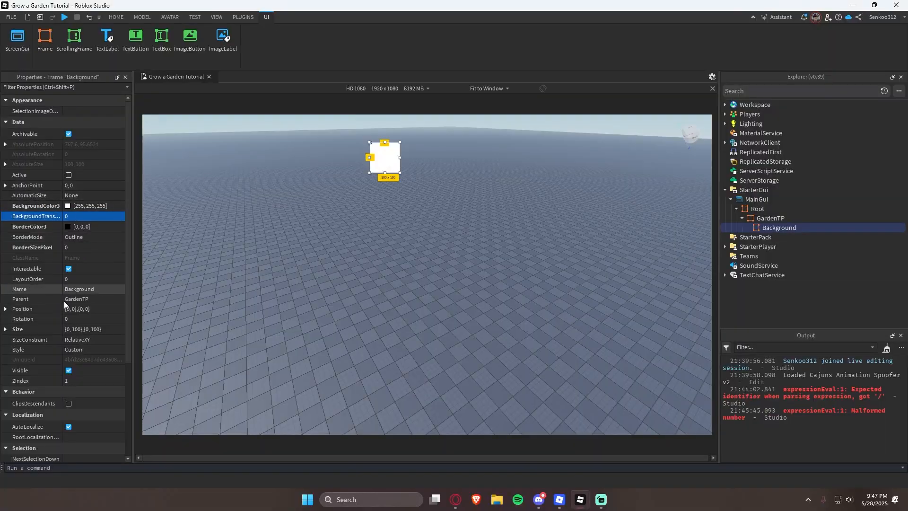
- Set the Background frame's Size to {1, 0},{1, 0} so it fills GardenTP
{"action": "left_click", "coordinate": [87, 329]}
{"action": "type", "text": "1,0,1,0"}
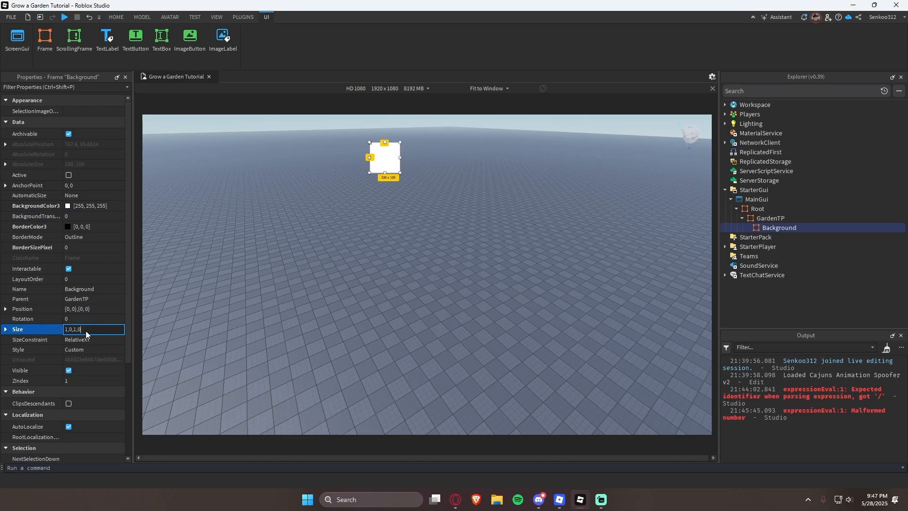
{"action": "key", "text": "Return"}
- Paste the dark brown [95, 61, 34] as the Background frame's BackgroundColor3
{"action": "left_click", "coordinate": [770, 218]}
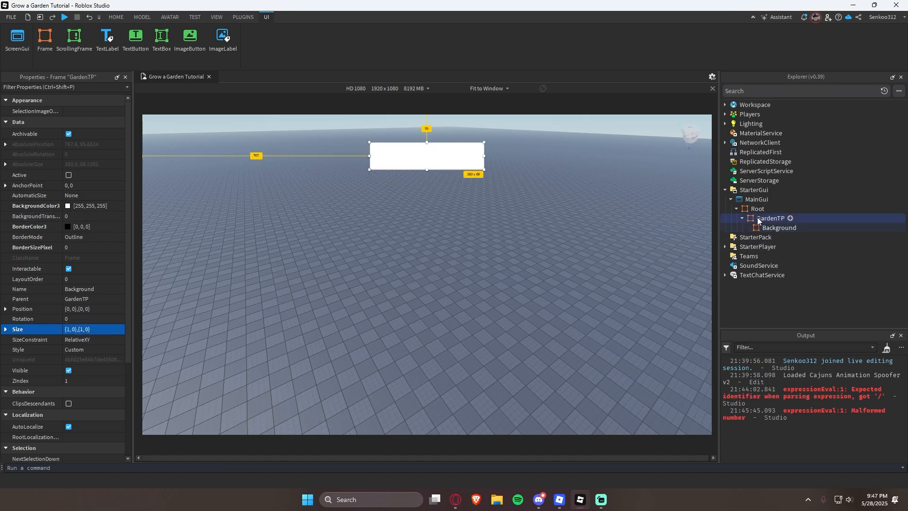
{"action": "left_click", "coordinate": [767, 229]}
{"action": "left_click", "coordinate": [85, 206]}
{"action": "key", "text": "ctrl+v"}
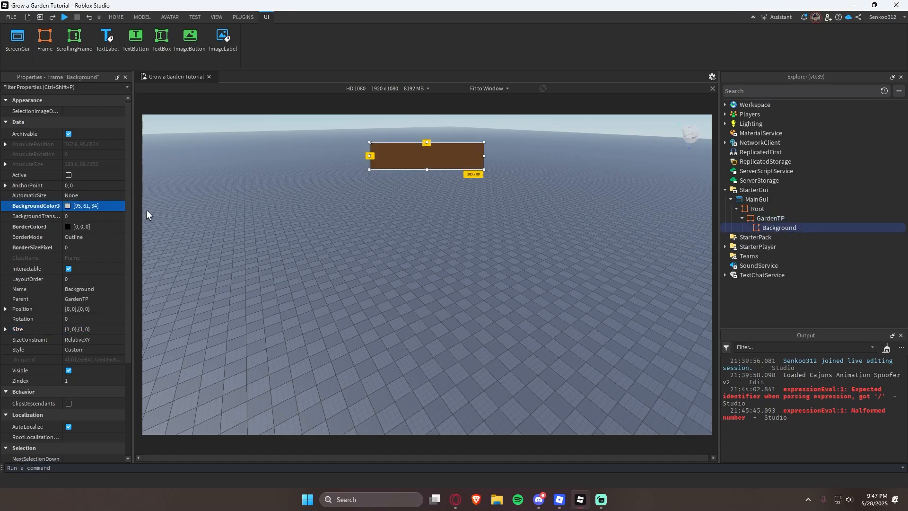
- Duplicate the Background frame inside GardenTP
{"action": "left_click", "coordinate": [774, 220]}
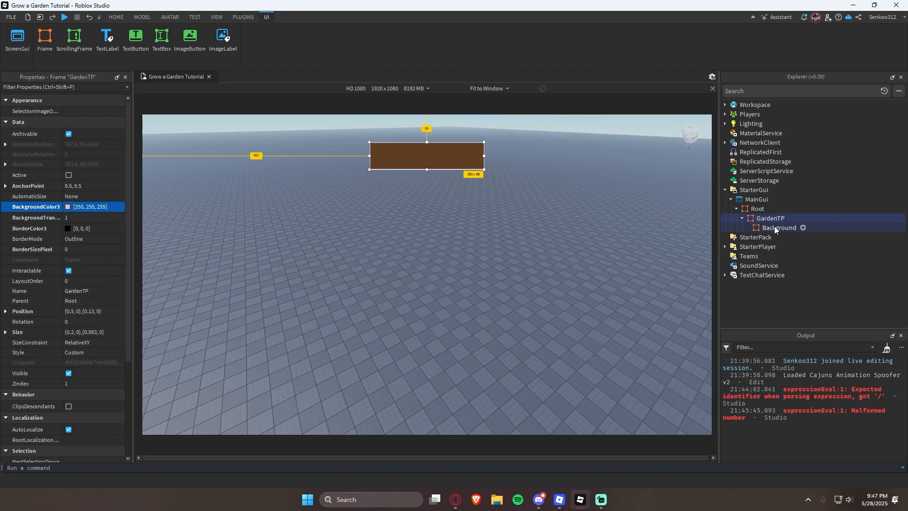
{"action": "left_click", "coordinate": [774, 227]}
{"action": "key", "text": "ctrl+d"}
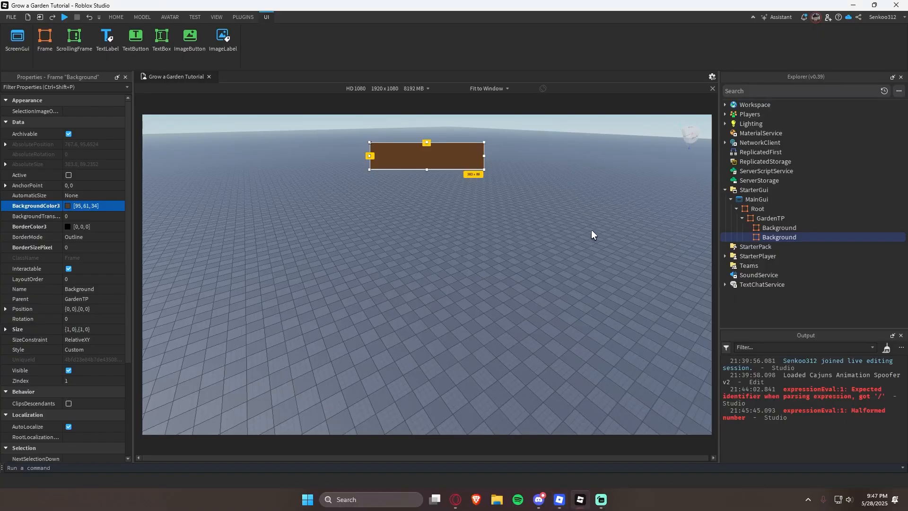
- Set the ZIndex of the duplicate Background frame to 0
{"action": "scroll", "coordinate": [62, 302], "scroll_direction": "down", "scroll_amount": 1}
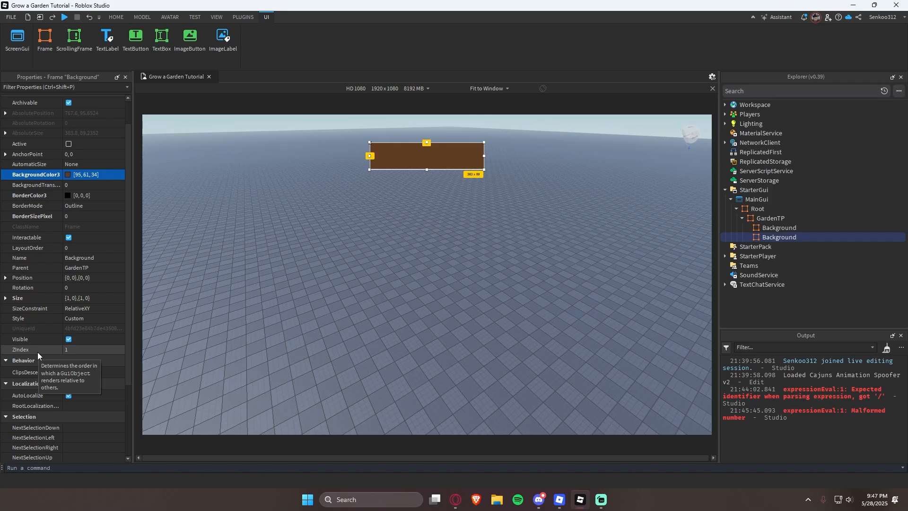
{"action": "left_click", "coordinate": [780, 229]}
{"action": "left_click", "coordinate": [777, 235]}
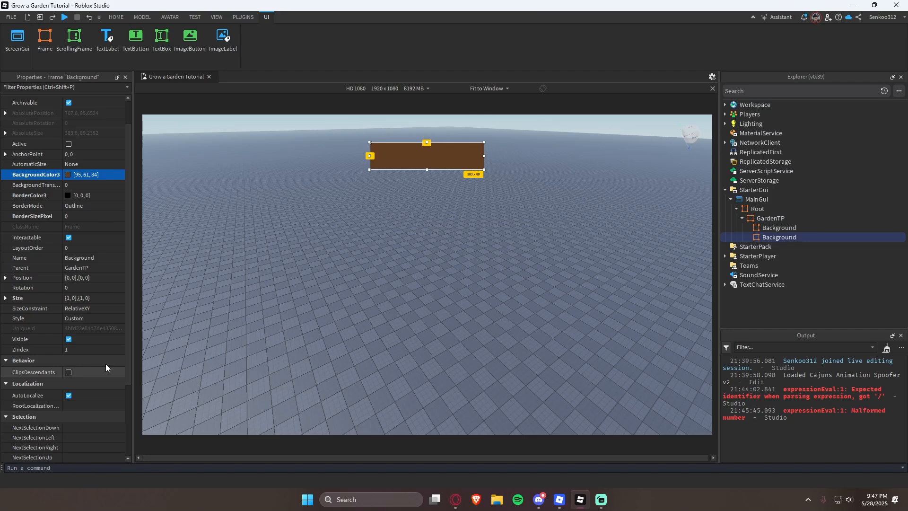
{"action": "left_click", "coordinate": [105, 349]}
{"action": "type", "text": "0"}
{"action": "key", "text": "Return"}
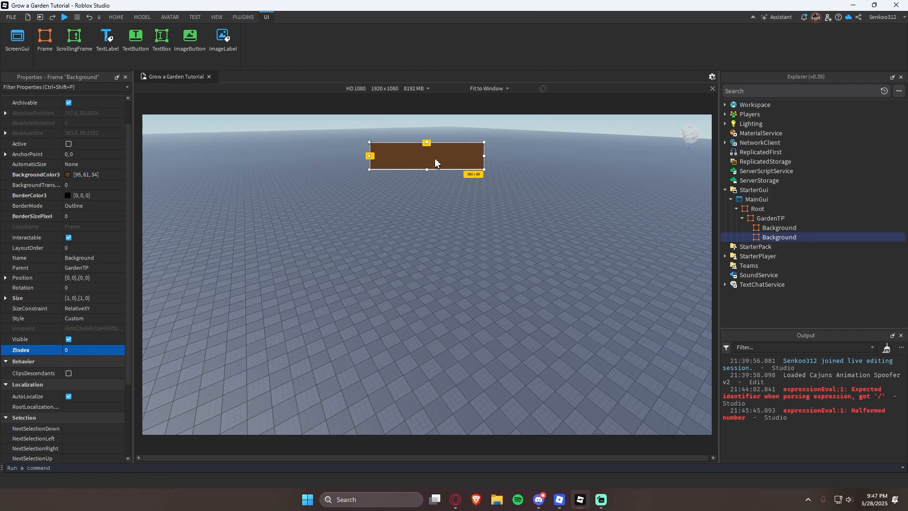
- Colour the duplicate Background frame pink with a BackgroundColor3 of [250, 75, 247]
{"action": "left_click", "coordinate": [68, 175]}
{"action": "left_click_drag", "start_coordinate": [473, 143], "coordinate": [310, 189]}
{"action": "left_click_drag", "start_coordinate": [415, 208], "coordinate": [415, 164]}
{"action": "left_click", "coordinate": [367, 328]}
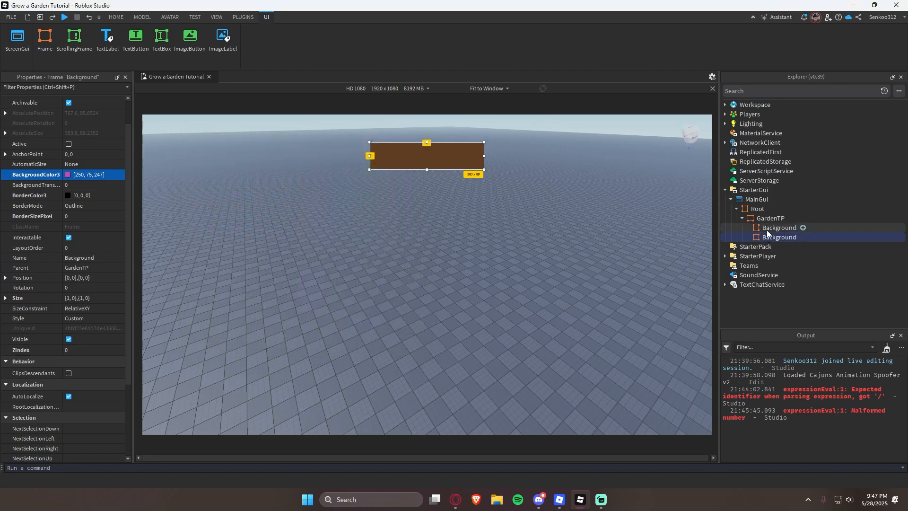
- Set the pink Background frame's ZIndex to 2 and shrink it from its lower edge to a Size Y scale of about 0.153
{"action": "left_click", "coordinate": [785, 228]}
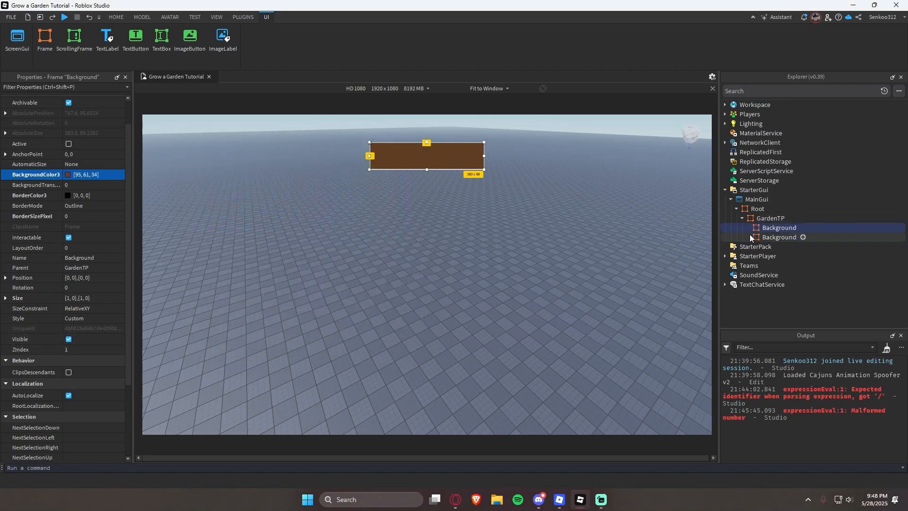
{"action": "left_click", "coordinate": [779, 237]}
{"action": "left_click", "coordinate": [91, 350]}
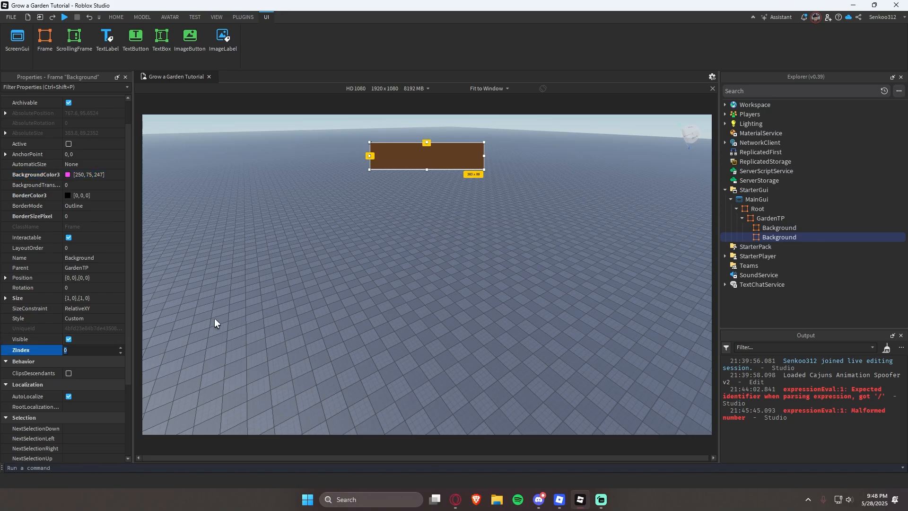
{"action": "type", "text": "2"}
{"action": "key", "text": "Return"}
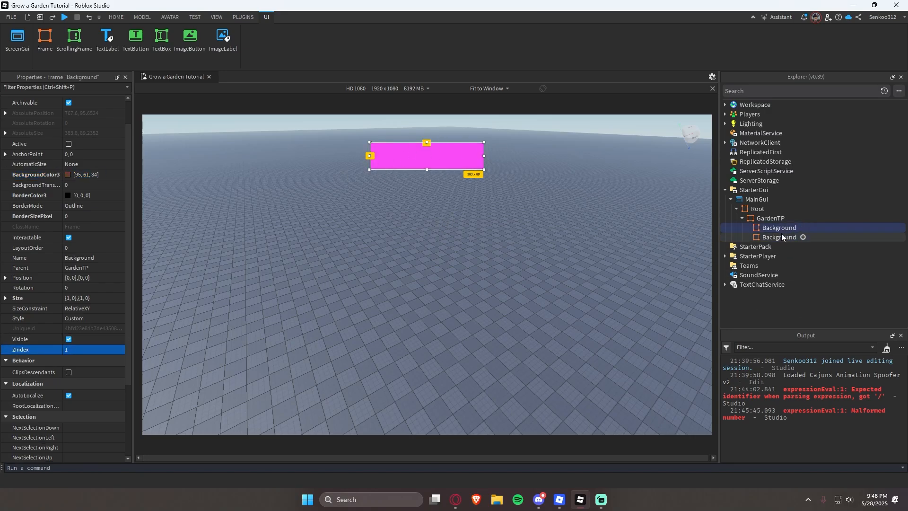
{"action": "left_click_drag", "start_coordinate": [427, 170], "coordinate": [442, 148]}
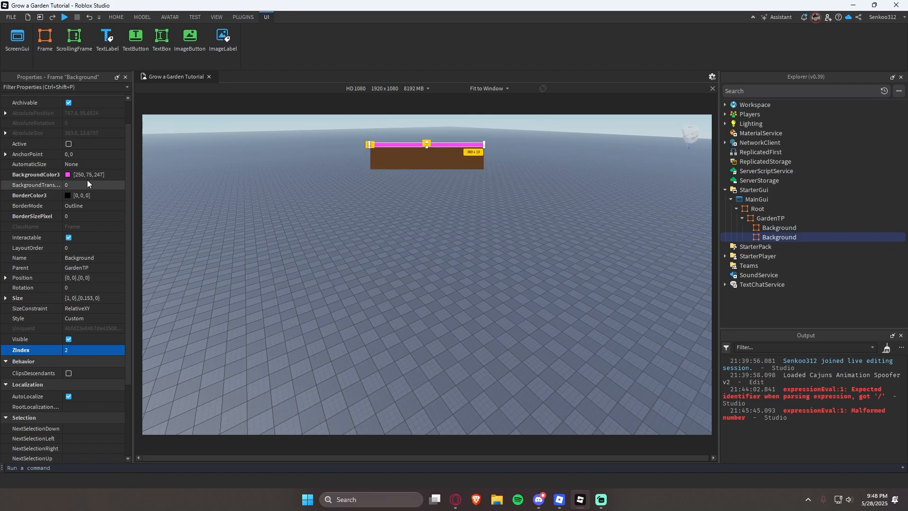
- Recolour the thin pink strip bright green with a BackgroundColor3 of [88, 250, 88]
{"action": "left_click", "coordinate": [69, 175]}
{"action": "left_click", "coordinate": [516, 206]}
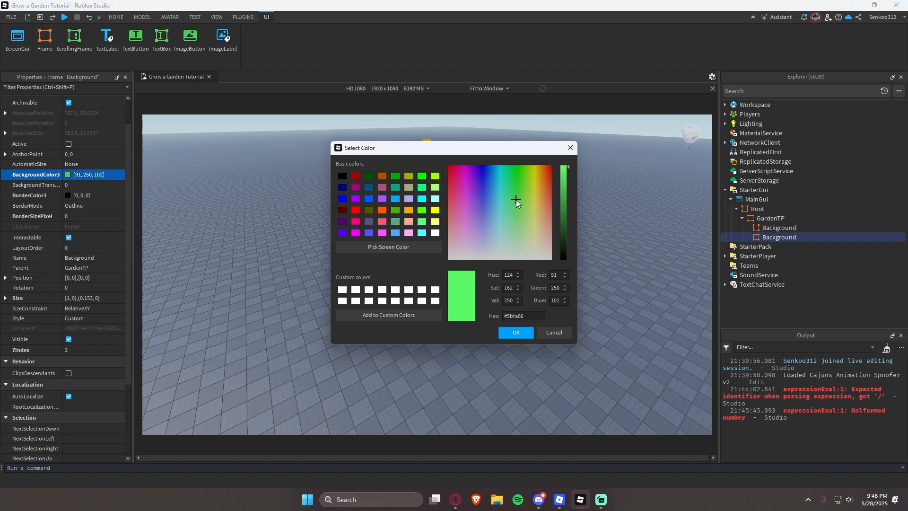
{"action": "left_click", "coordinate": [518, 333]}
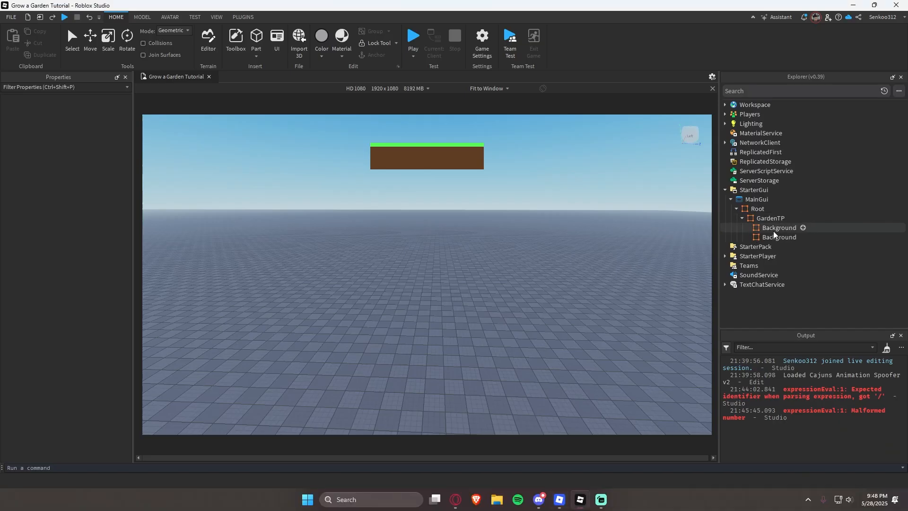
- Rename the green Background strip as Background2
{"action": "left_click", "coordinate": [774, 235]}
{"action": "key", "text": "F2"}
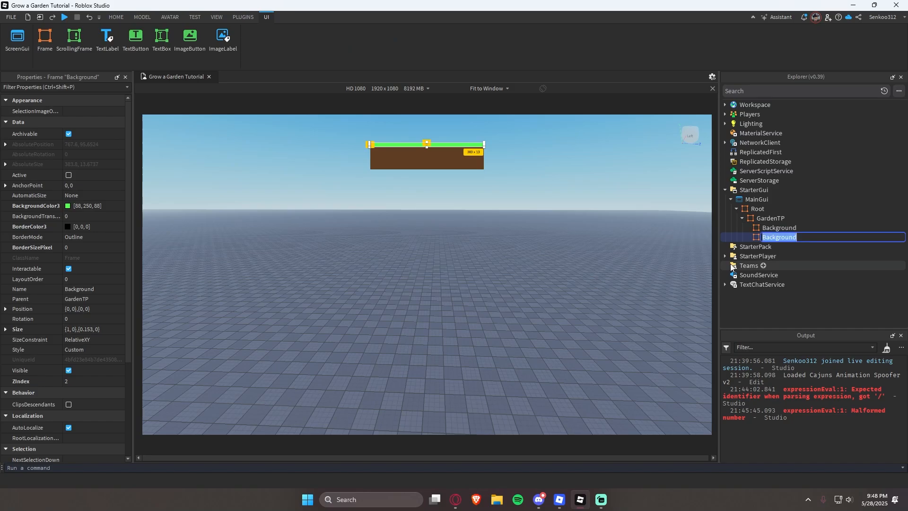
{"action": "key", "text": "End"}
{"action": "type", "text": "2"}
{"action": "key", "text": "Return"}
- Darken Background2's BackgroundColor3 to the green [59, 166, 59]
{"action": "left_click", "coordinate": [68, 207]}
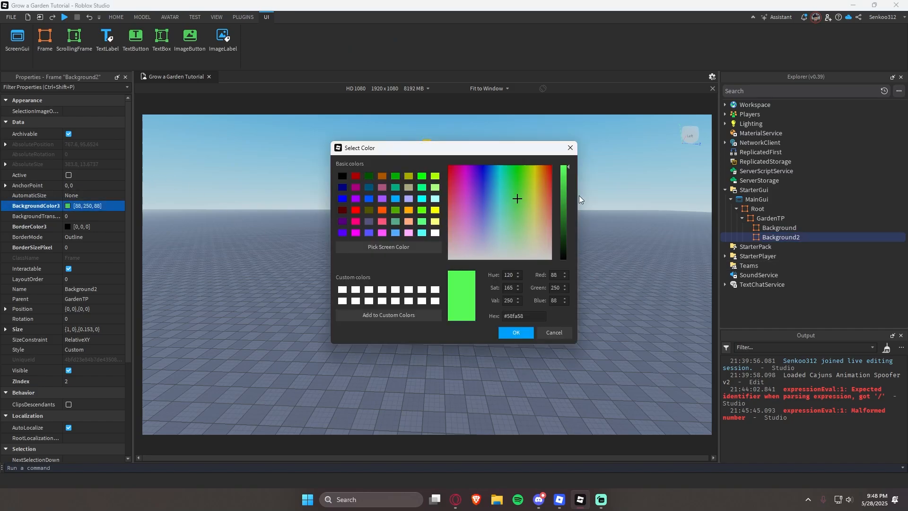
{"action": "left_click", "coordinate": [563, 198]}
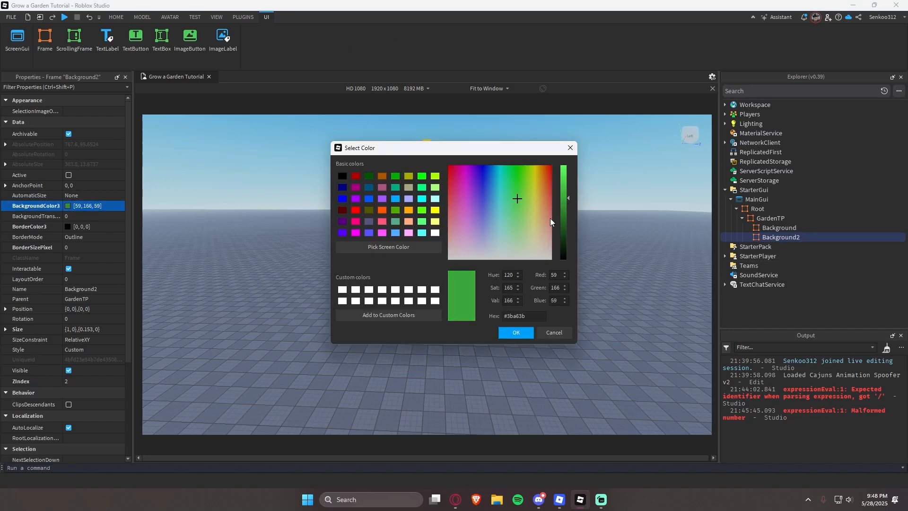
{"action": "left_click", "coordinate": [521, 331]}
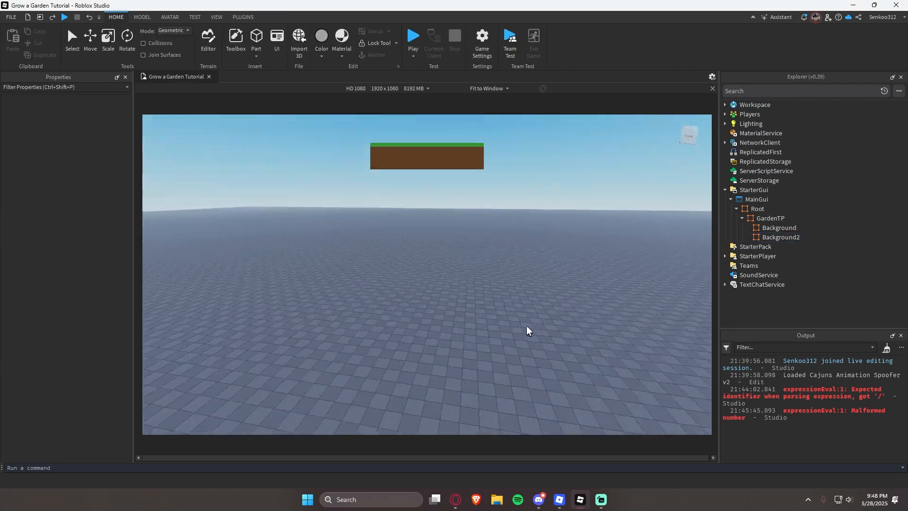
{"action": "right_click_drag", "start_coordinate": [549, 270], "coordinate": [551, 272]}
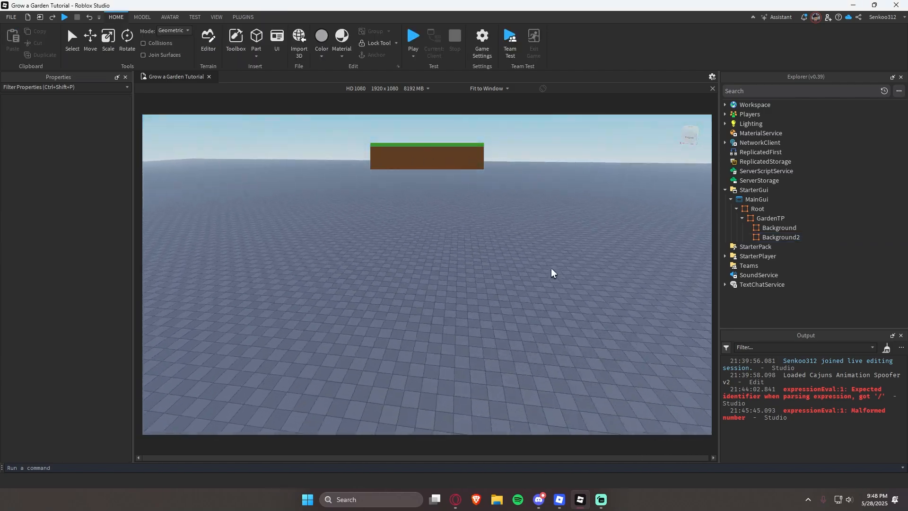
{"action": "right_click_drag", "start_coordinate": [635, 272], "coordinate": [691, 264]}
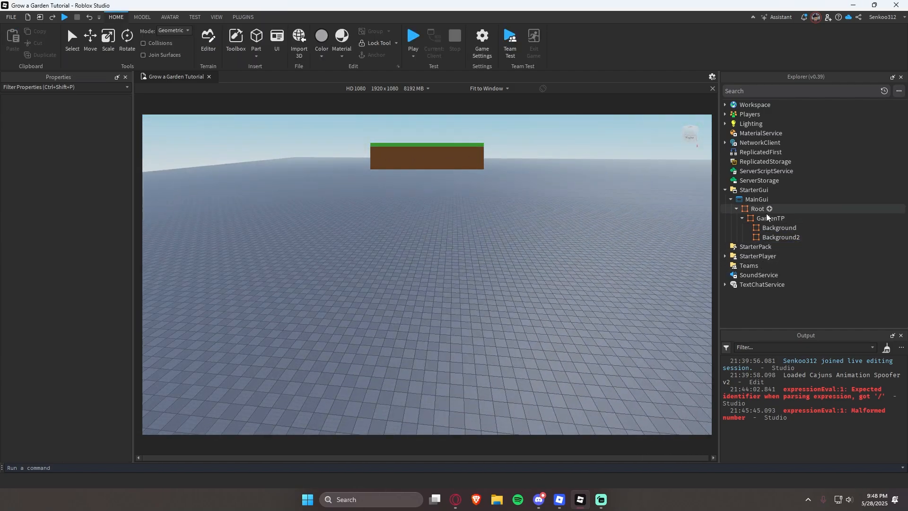
- Insert a Folder inside GardenTP and name it Details
{"action": "left_click", "coordinate": [776, 228]}
{"action": "left_click", "coordinate": [784, 220]}
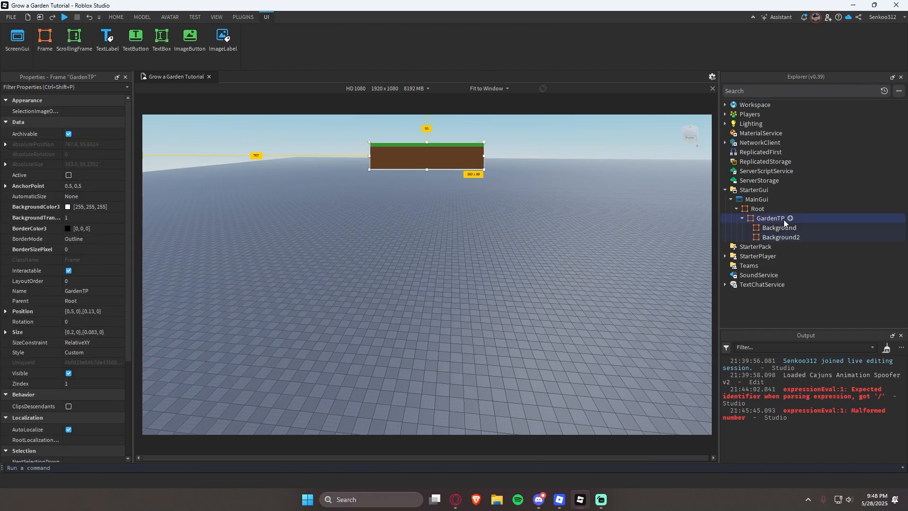
{"action": "left_click", "coordinate": [790, 218]}
{"action": "type", "text": "folder"}
{"action": "key", "text": "Return"}
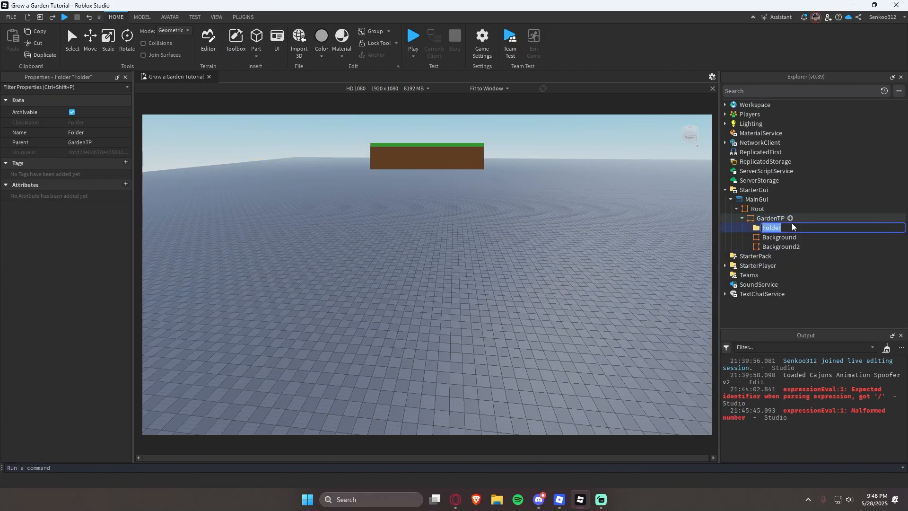
{"action": "key", "text": "Return"}
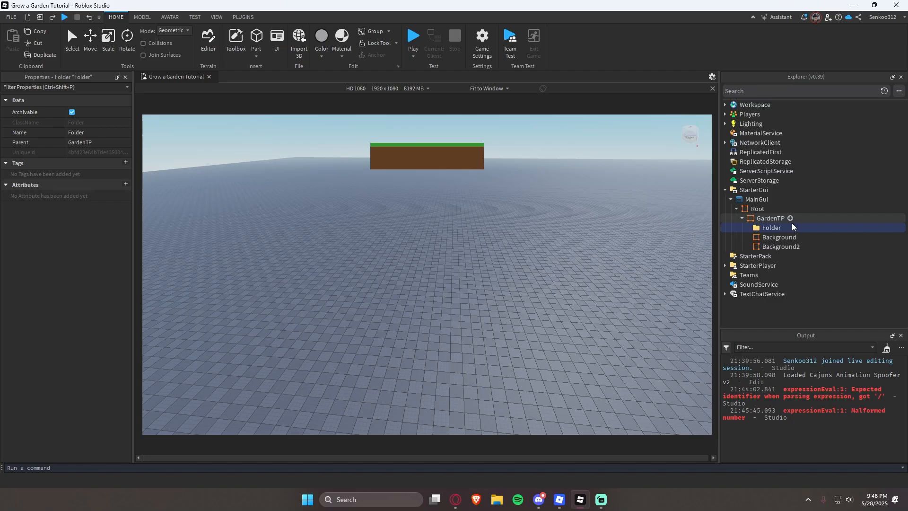
{"action": "key", "text": "F2"}
{"action": "type", "text": "Details"}
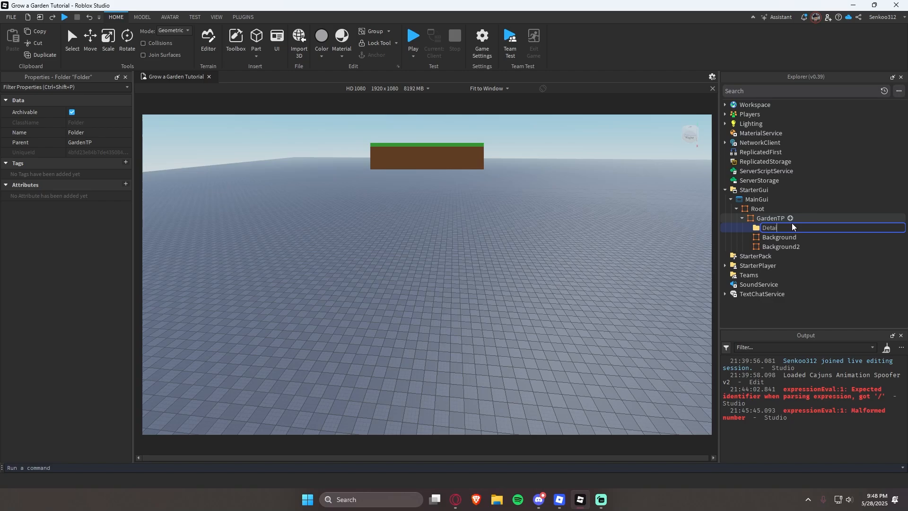
{"action": "key", "text": "Return"}
- Move the Background and Background2 frames together into the Details folder
{"action": "left_click", "coordinate": [781, 247]}
{"action": "left_click", "coordinate": [782, 237], "text": "shift"}
{"action": "mouse_move", "coordinate": [776, 241]}
{"action": "left_mouse_down"}
{"action": "mouse_move", "coordinate": [782, 230]}
{"action": "mouse_move", "coordinate": [770, 228]}
{"action": "left_mouse_up"}
- Insert a TextButton inside GardenTP and keep it selected for editing
{"action": "left_click", "coordinate": [770, 217]}
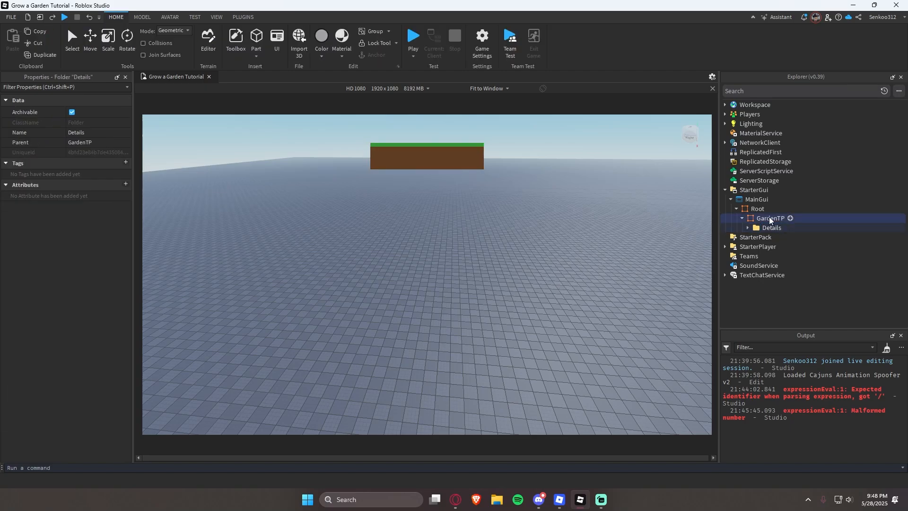
{"action": "left_click", "coordinate": [791, 219]}
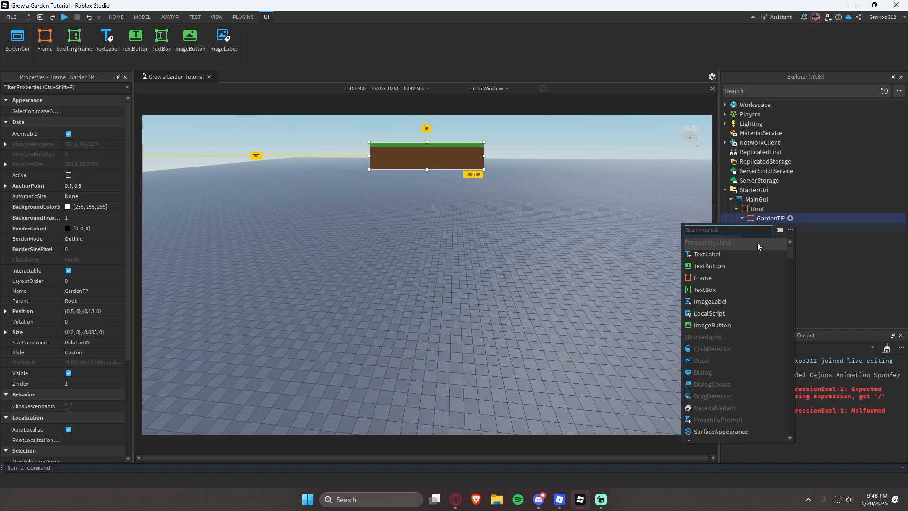
{"action": "type", "text": "textbutton"}
{"action": "key", "text": "Return"}
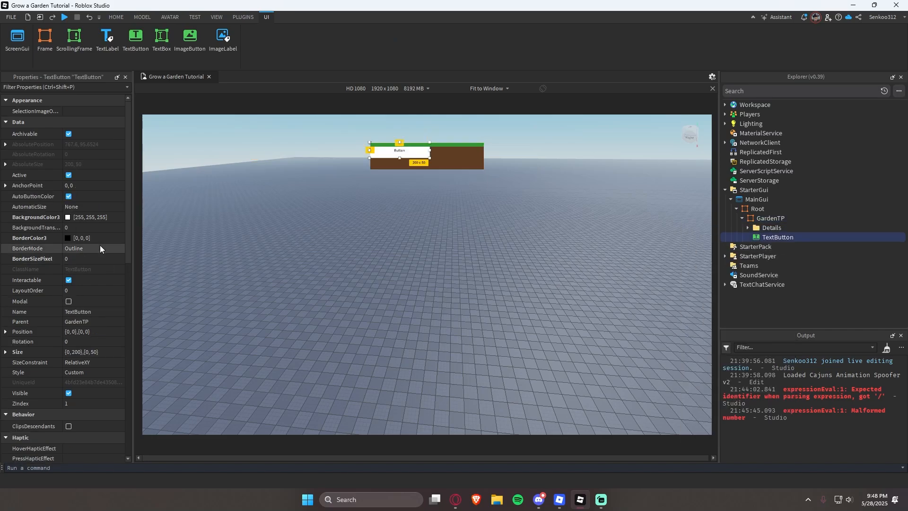
{"action": "left_click", "coordinate": [460, 203]}
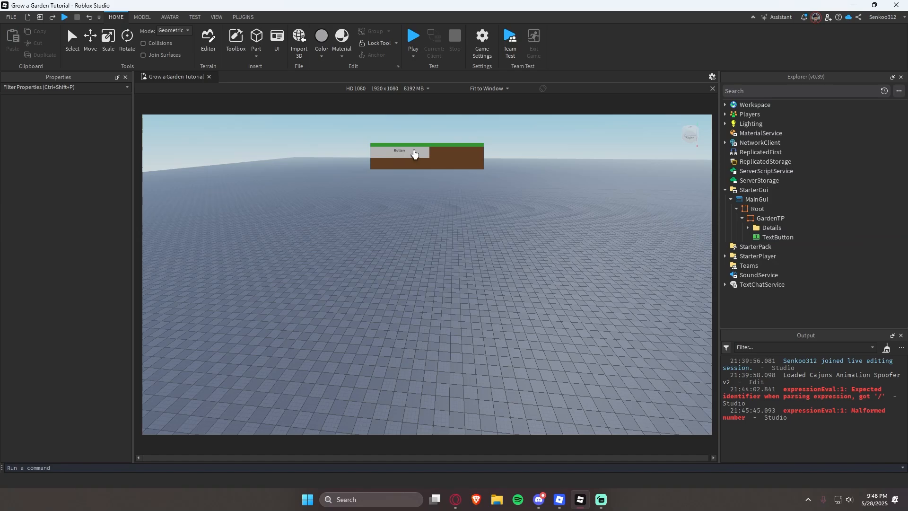
{"action": "left_click", "coordinate": [758, 241]}
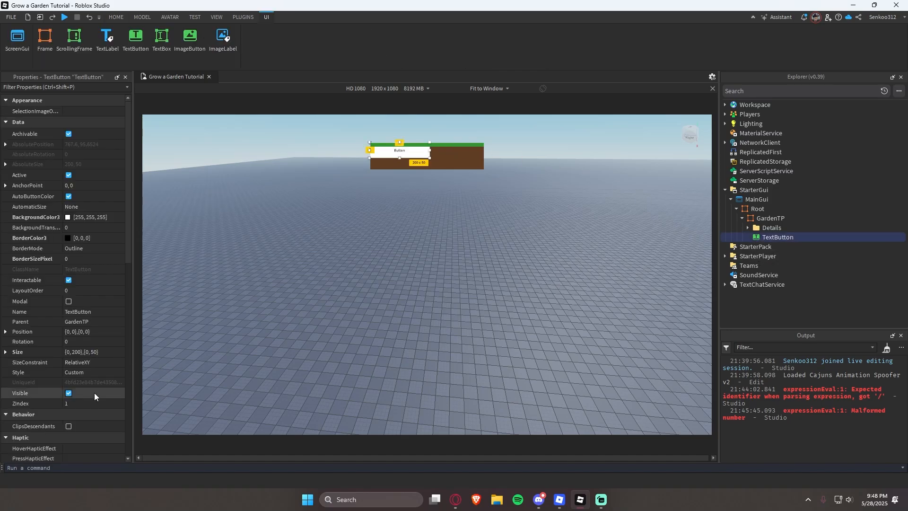
- Set the TextButton's ZIndex to 3 and its Size to {1, 0},{1, 0}
{"action": "left_click", "coordinate": [109, 404]}
{"action": "type", "text": "3"}
{"action": "key", "text": "Return"}
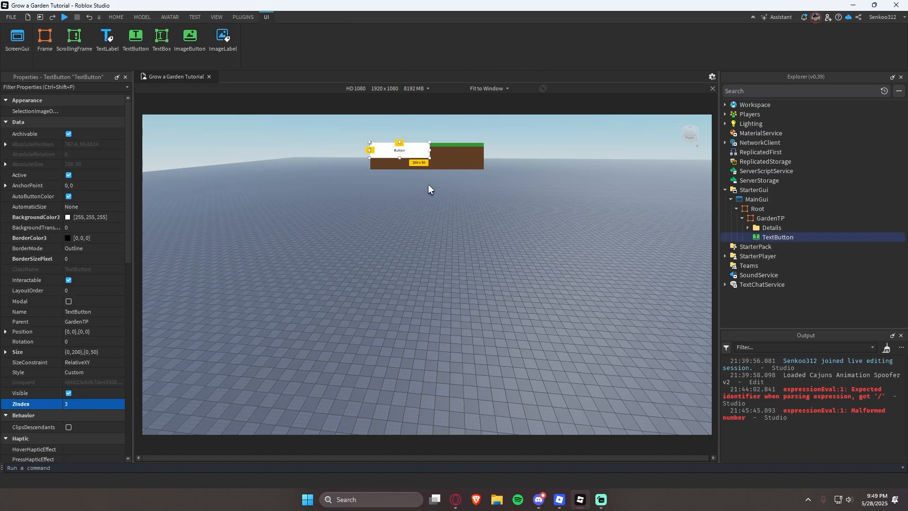
{"action": "left_click", "coordinate": [117, 351]}
{"action": "type", "text": "1, 0},{1, "}
{"action": "type", "text": "0"}
{"action": "key", "text": "Return"}
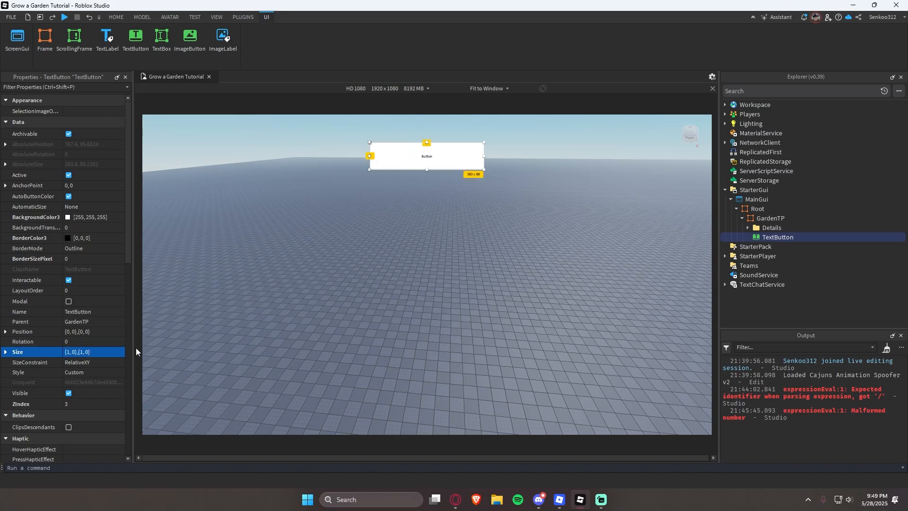
- Set the TextButton's BackgroundTransparency to 1 and expand its Size property down to the X components
{"action": "left_click", "coordinate": [96, 228]}
{"action": "type", "text": "1"}
{"action": "key", "text": "Return"}
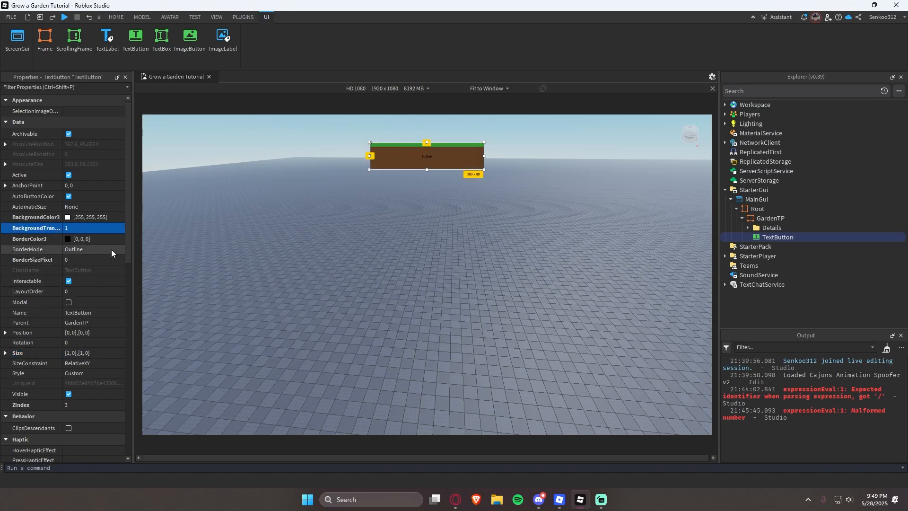
{"action": "left_click", "coordinate": [6, 353]}
{"action": "key", "text": "Tab"}
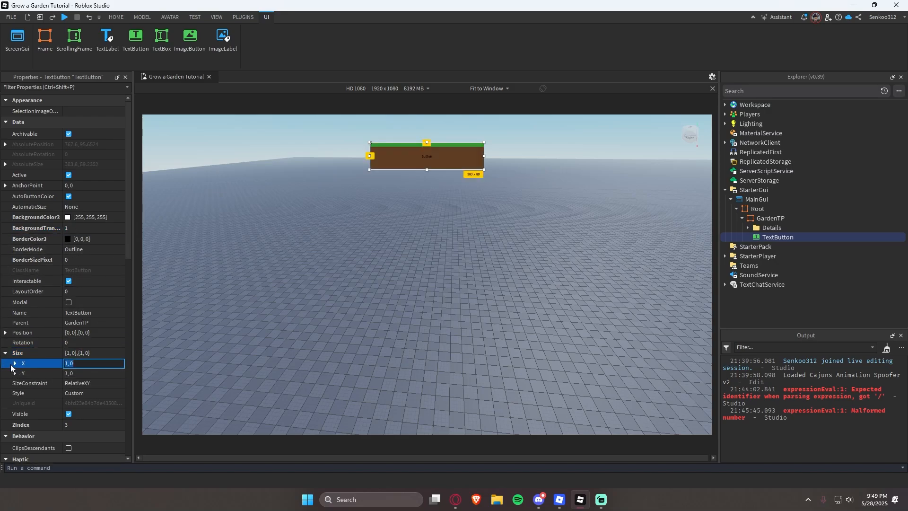
{"action": "left_click", "coordinate": [15, 364]}
- Rename the TextButton as Button and turn on TextScaled for its text
{"action": "scroll", "coordinate": [24, 336], "scroll_direction": "down", "scroll_amount": 15}
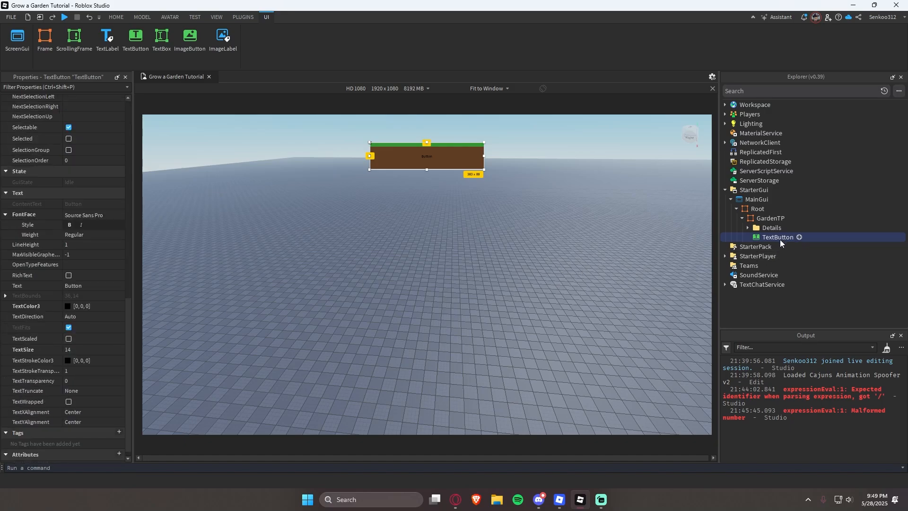
{"action": "key", "text": "F2"}
{"action": "type", "text": "Button"}
{"action": "key", "text": "Return"}
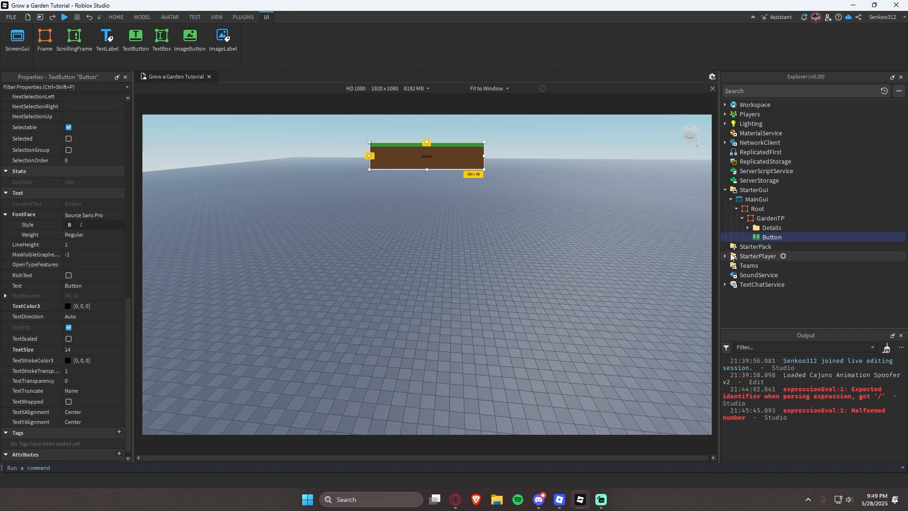
{"action": "left_click", "coordinate": [84, 342]}
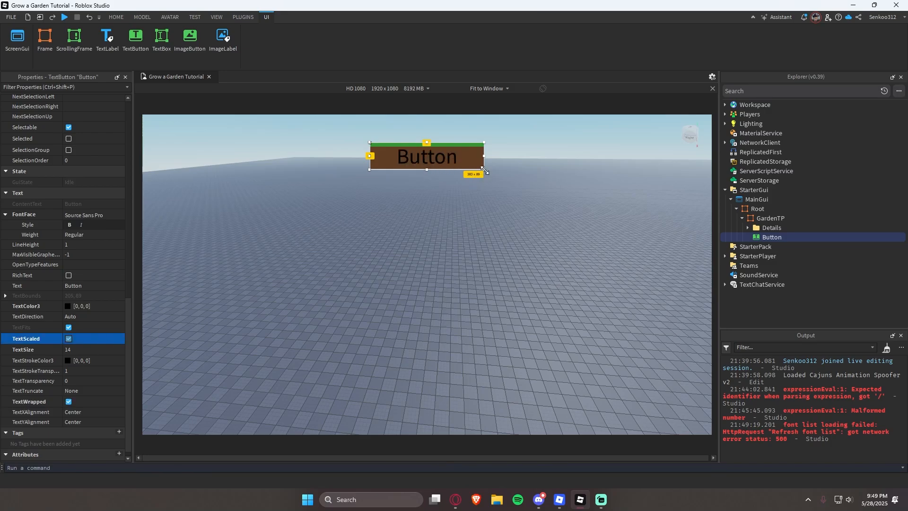
- Shrink the Button inside the brown background to a Size of about {0.812, 0},{0.69, 0}
{"action": "left_click_drag", "start_coordinate": [484, 169], "coordinate": [452, 159]}
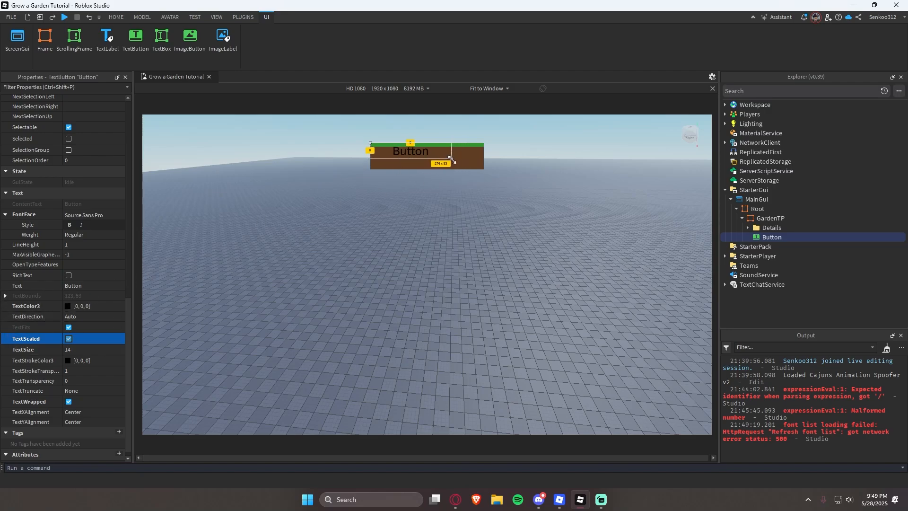
{"action": "left_click_drag", "start_coordinate": [452, 160], "coordinate": [462, 161]}
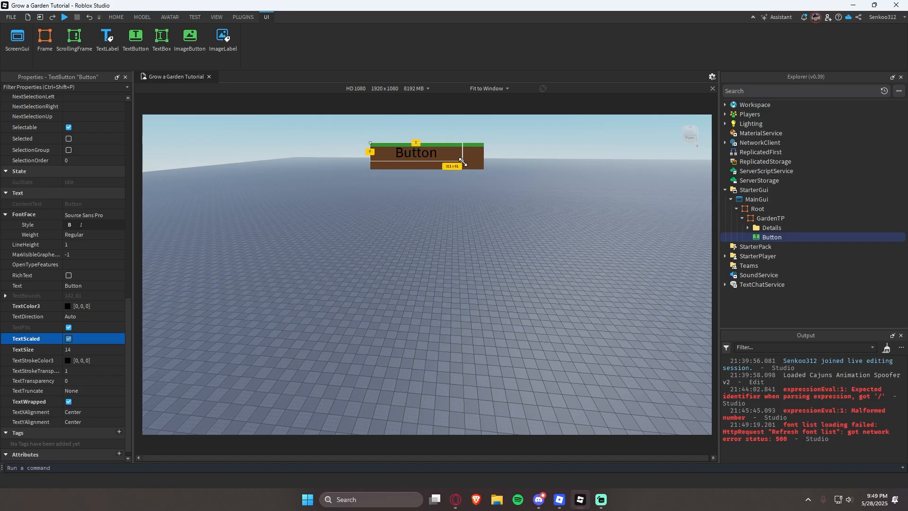
{"action": "left_click", "coordinate": [559, 500]}
{"action": "key", "text": "alt+Tab"}
{"action": "scroll", "coordinate": [55, 226], "scroll_direction": "up", "scroll_amount": 1}
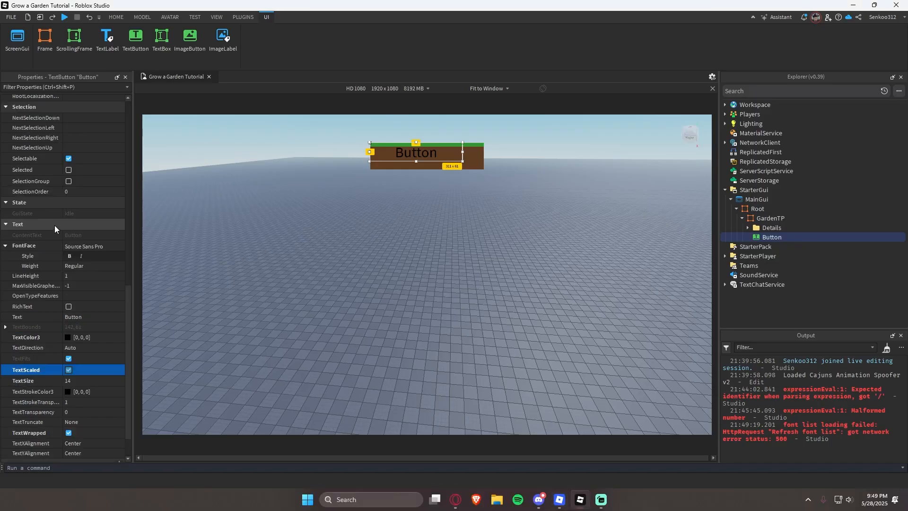
- Centre the Button in GardenTP with AnchorPoint 0.5, 0.5 and Position {0.5, 0},{0.5, 0}
{"action": "scroll", "coordinate": [55, 229], "scroll_direction": "up", "scroll_amount": 10}
{"action": "left_click", "coordinate": [101, 187]}
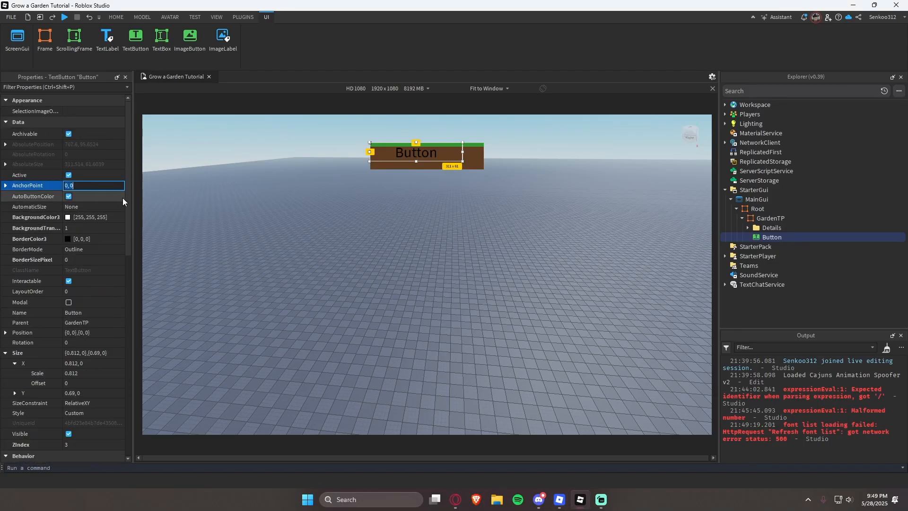
{"action": "type", "text": "0.5, 0.5"}
{"action": "key", "text": "Return"}
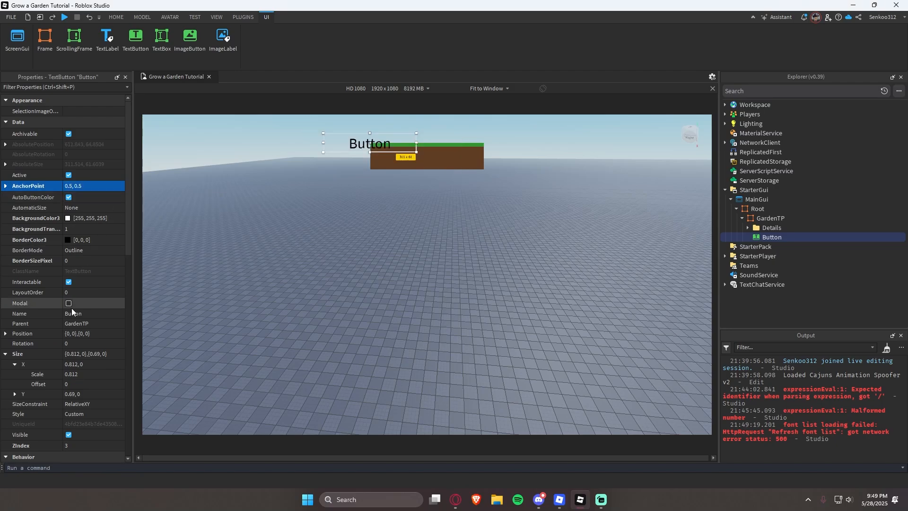
{"action": "left_click", "coordinate": [89, 333]}
{"action": "key", "text": "BackSpace"}
{"action": "type", "text": ".5,0,.5,0"}
{"action": "key", "text": "Return"}
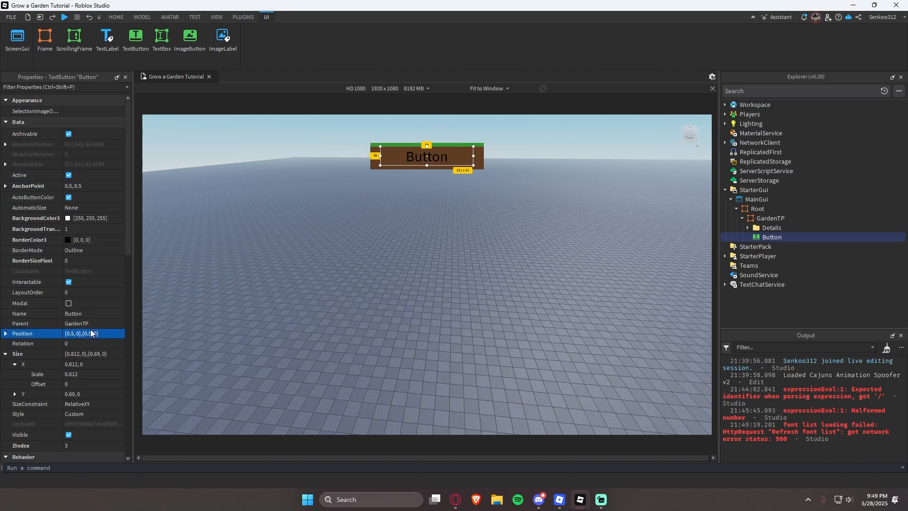
{"action": "left_click", "coordinate": [335, 230]}
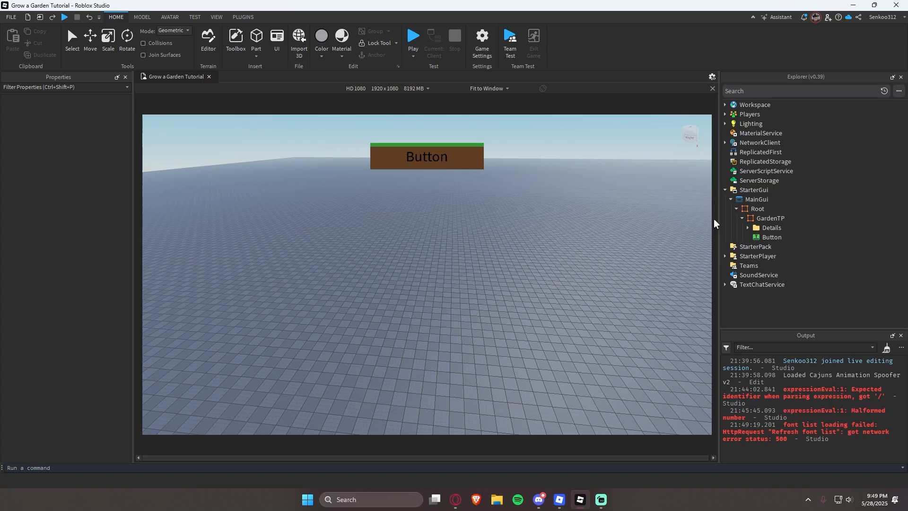
- Make the Button's font bold and set its text to GARDEN
{"action": "left_click", "coordinate": [772, 237]}
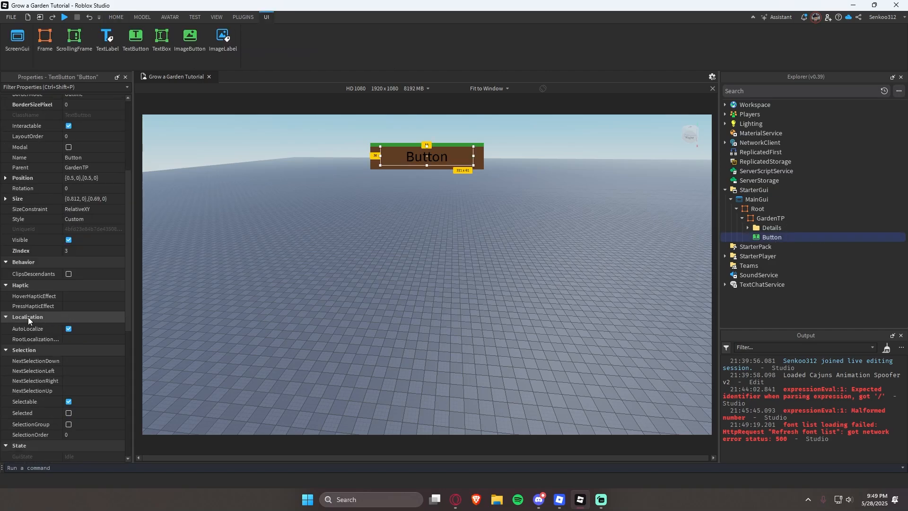
{"action": "scroll", "coordinate": [29, 321], "scroll_direction": "down", "scroll_amount": 5}
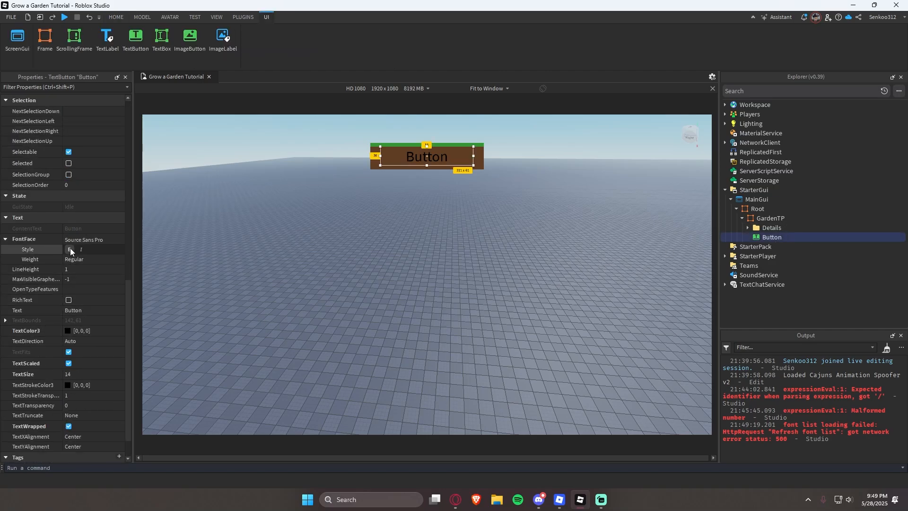
{"action": "left_click", "coordinate": [70, 249]}
{"action": "left_click", "coordinate": [106, 310]}
{"action": "type", "text": "G"}
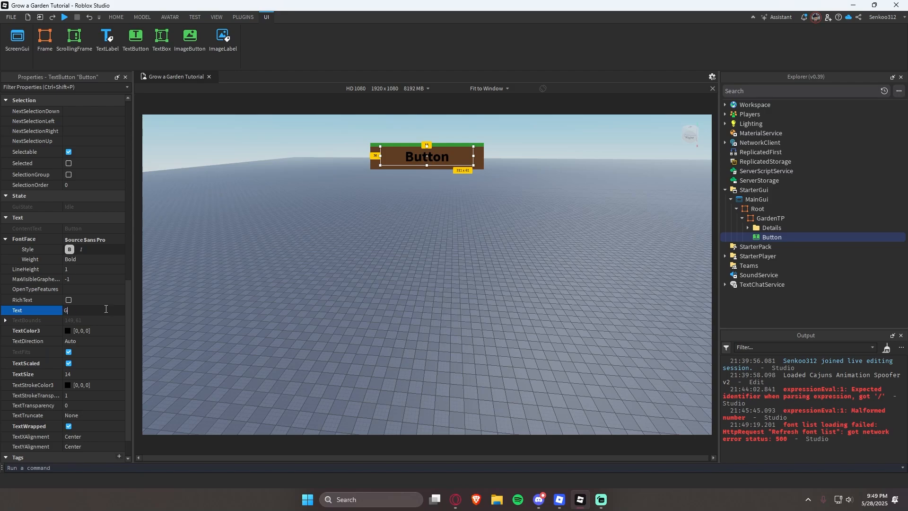
{"action": "type", "text": "ARDEN"}
{"action": "key", "text": "Return"}
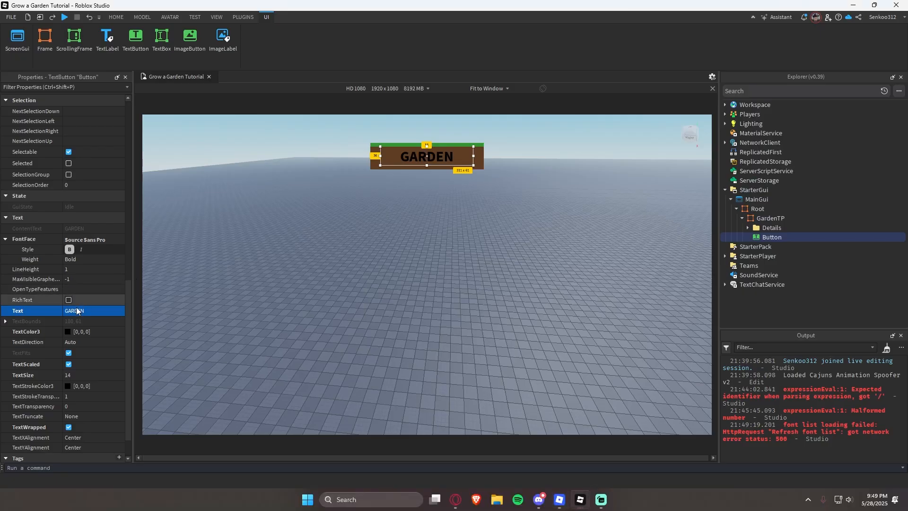
- Change the Button's TextColor3 to white [255, 255, 255]
{"action": "scroll", "coordinate": [49, 282], "scroll_direction": "down", "scroll_amount": 1}
{"action": "left_click", "coordinate": [99, 299]}
{"action": "left_click", "coordinate": [67, 300]}
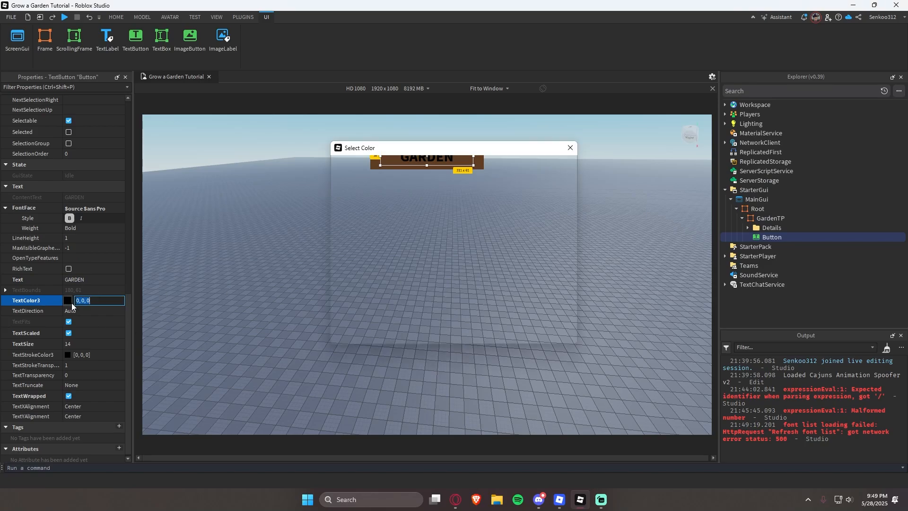
{"action": "left_click_drag", "start_coordinate": [564, 224], "coordinate": [566, 164]}
{"action": "left_click", "coordinate": [514, 333]}
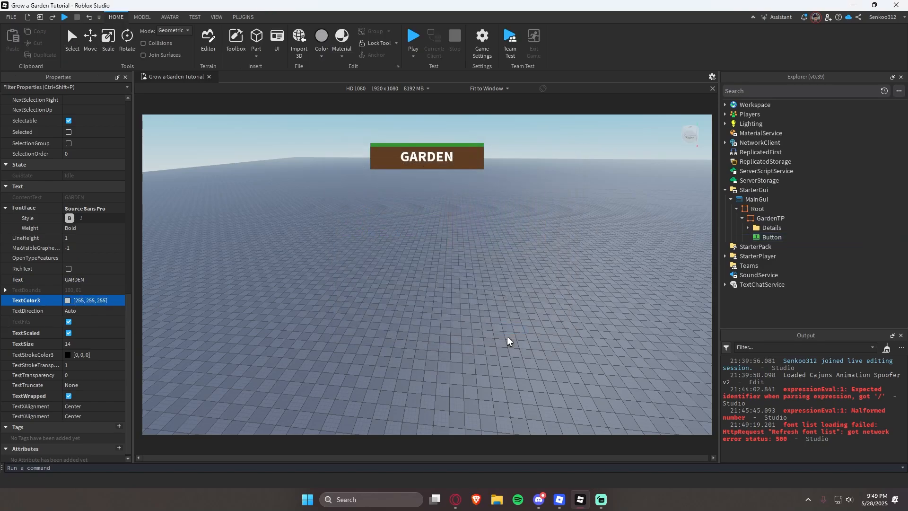
{"action": "left_click", "coordinate": [506, 341]}
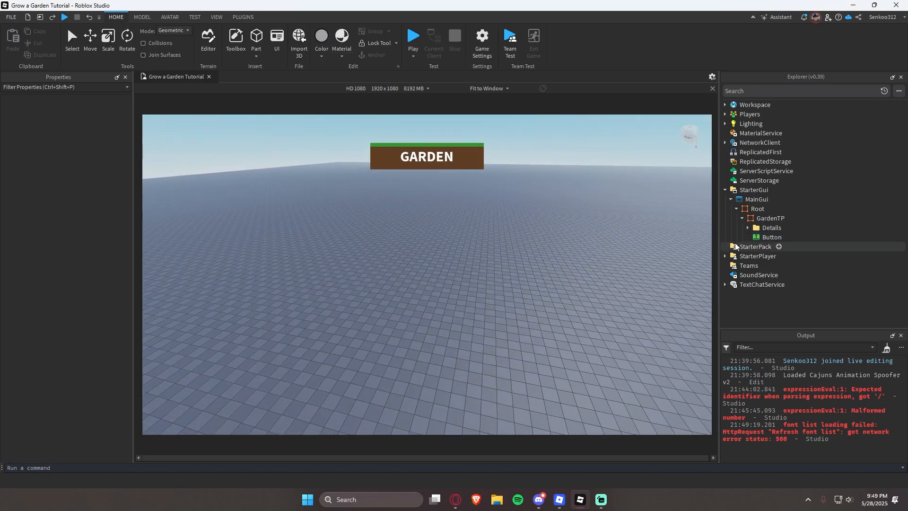
- Compare the properties of the GardenTP frame with those of its Button, undoing a trial move of the Button
{"action": "left_click", "coordinate": [771, 237]}
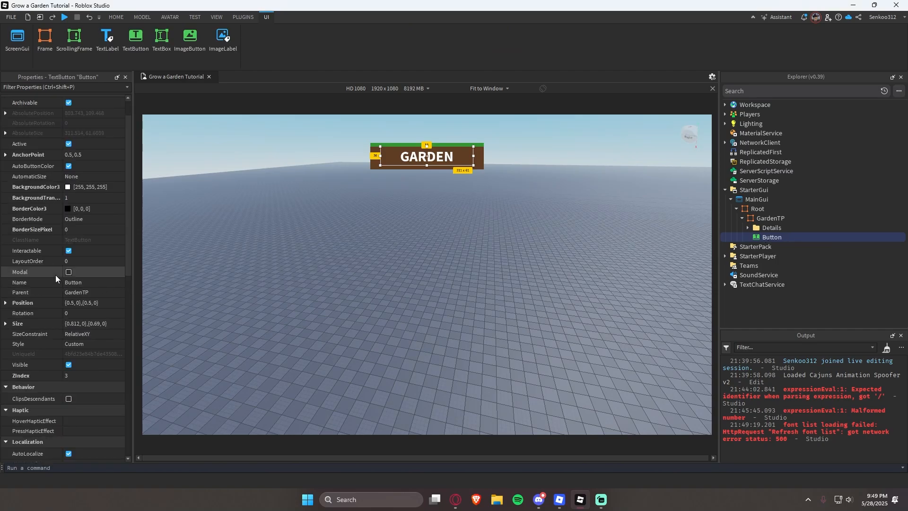
{"action": "scroll", "coordinate": [55, 274], "scroll_direction": "down", "scroll_amount": 3}
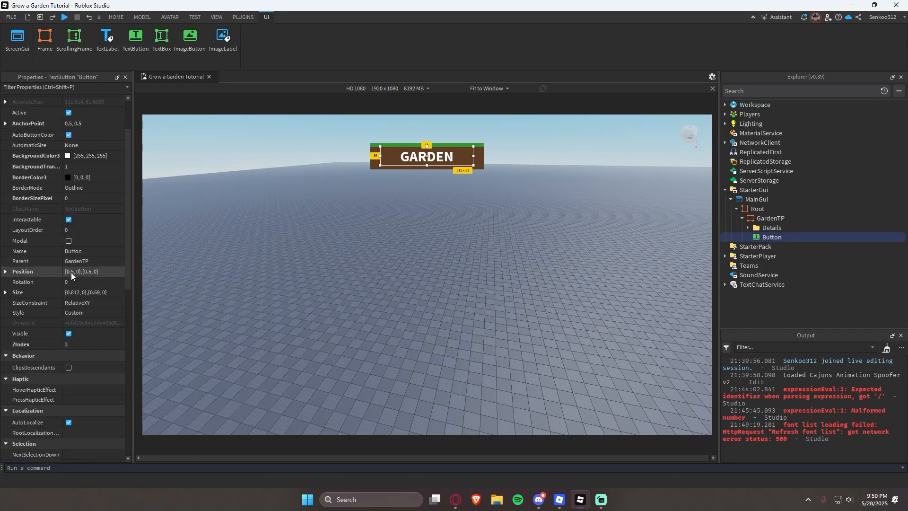
{"action": "left_click", "coordinate": [754, 218]}
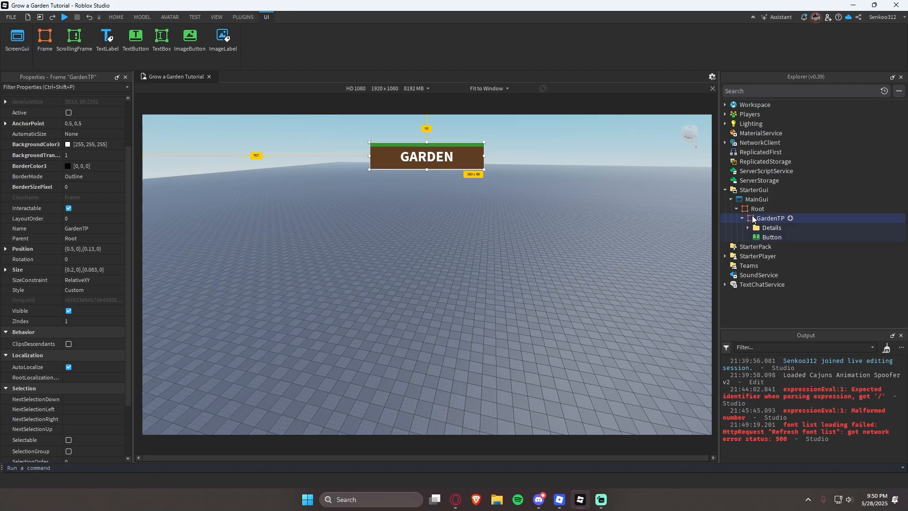
{"action": "left_click", "coordinate": [766, 236]}
{"action": "scroll", "coordinate": [103, 253], "scroll_direction": "up", "scroll_amount": 1}
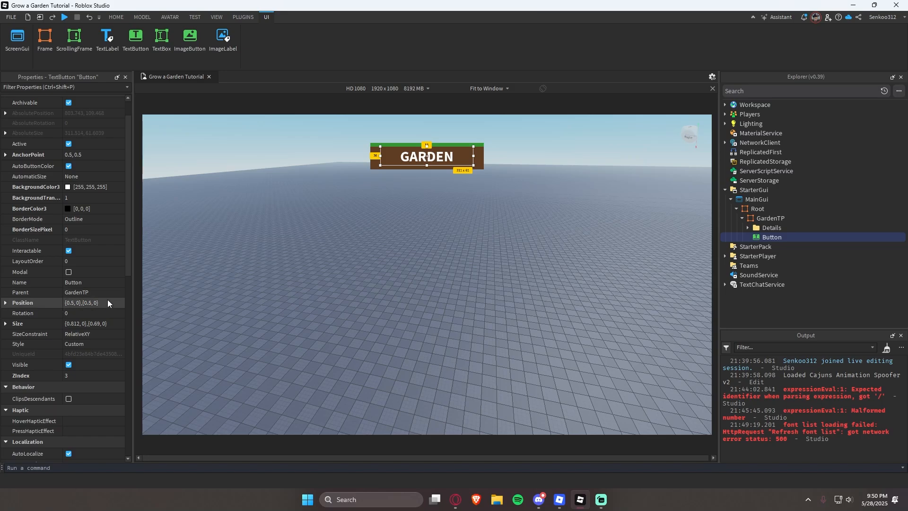
{"action": "left_click_drag", "start_coordinate": [440, 158], "coordinate": [436, 289]}
{"action": "key", "text": "ctrl+z"}
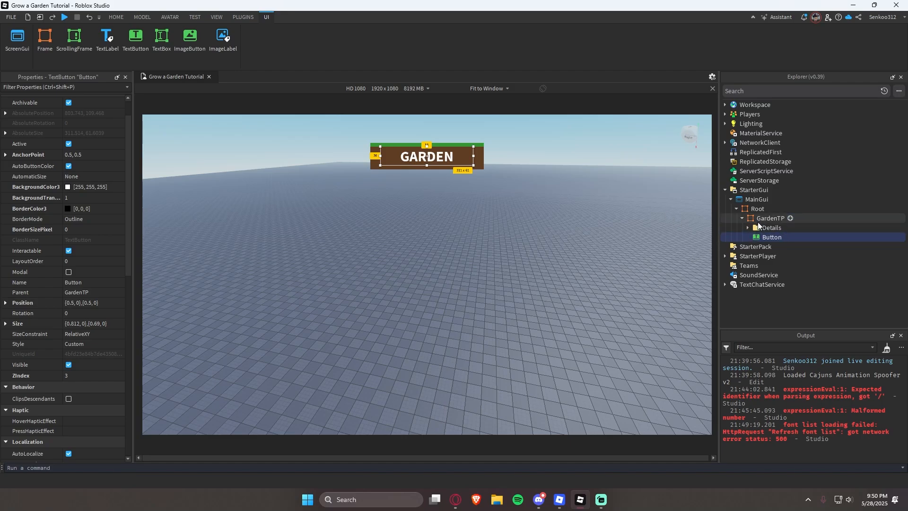
{"action": "left_click", "coordinate": [758, 219]}
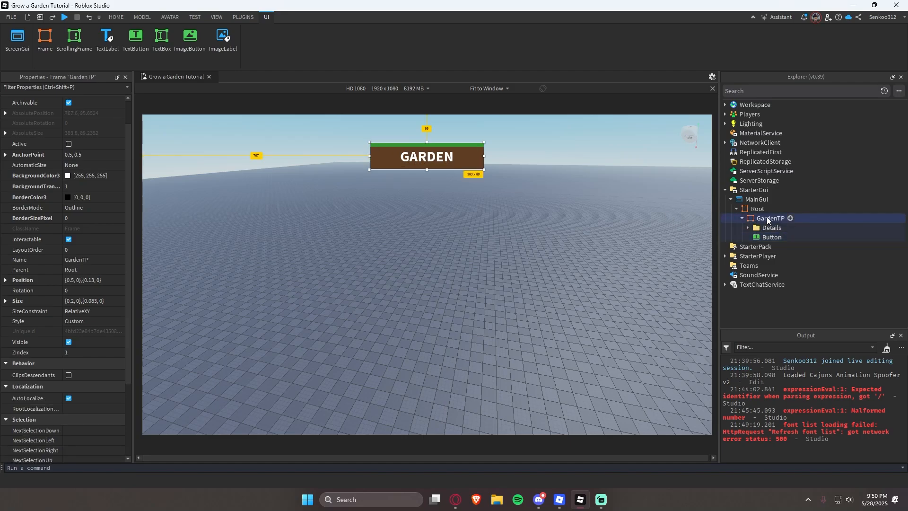
{"action": "left_click", "coordinate": [771, 237]}
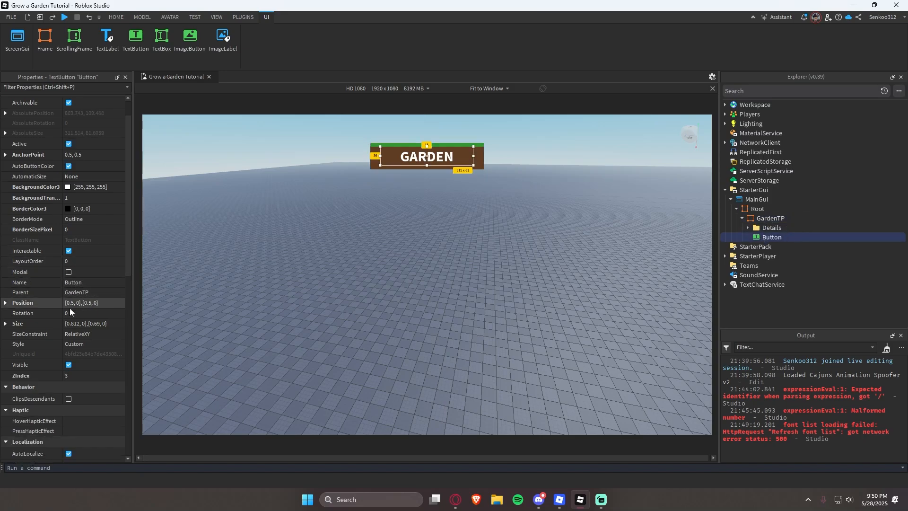
{"action": "left_click", "coordinate": [762, 221]}
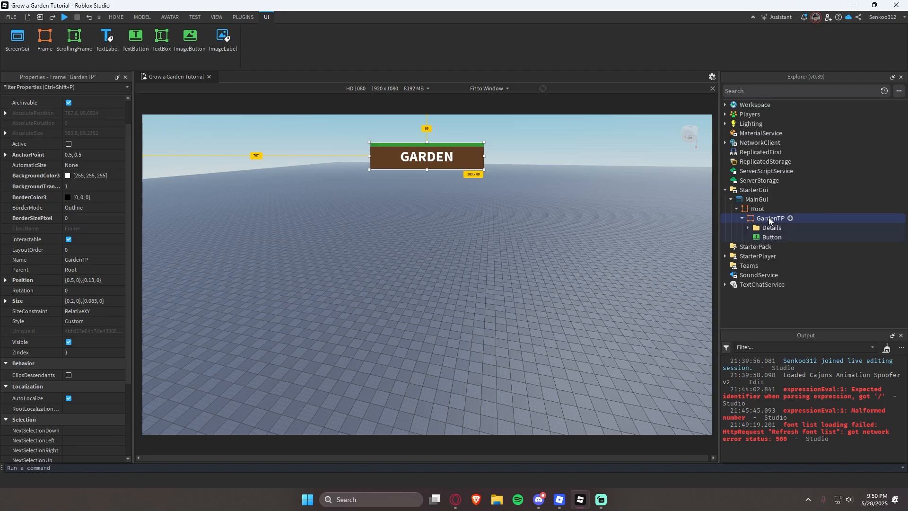
- Enlarge the Button to a Size of about {0.871, 0},{0.845, 0} and set its Position back to {0.5, 0},{0.5, 0}
{"action": "left_click", "coordinate": [768, 238]}
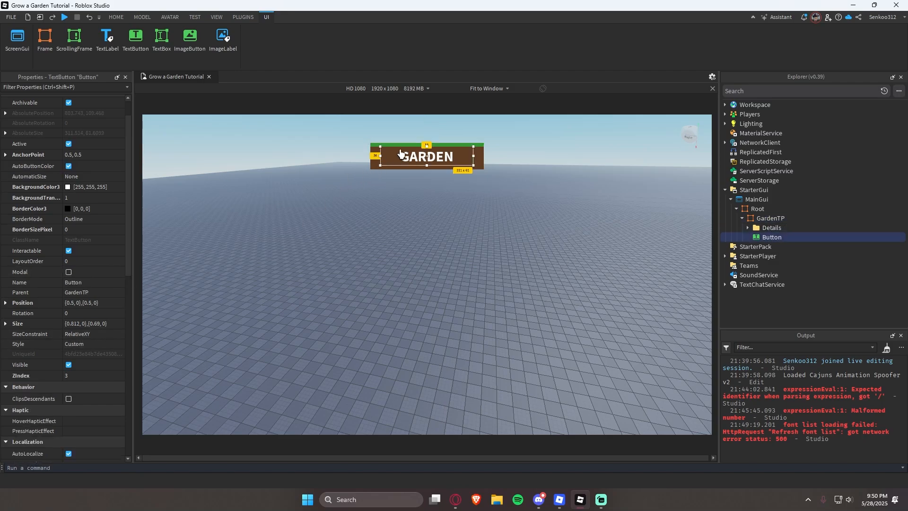
{"action": "left_click_drag", "start_coordinate": [473, 168], "coordinate": [480, 169]}
{"action": "left_click", "coordinate": [75, 301]}
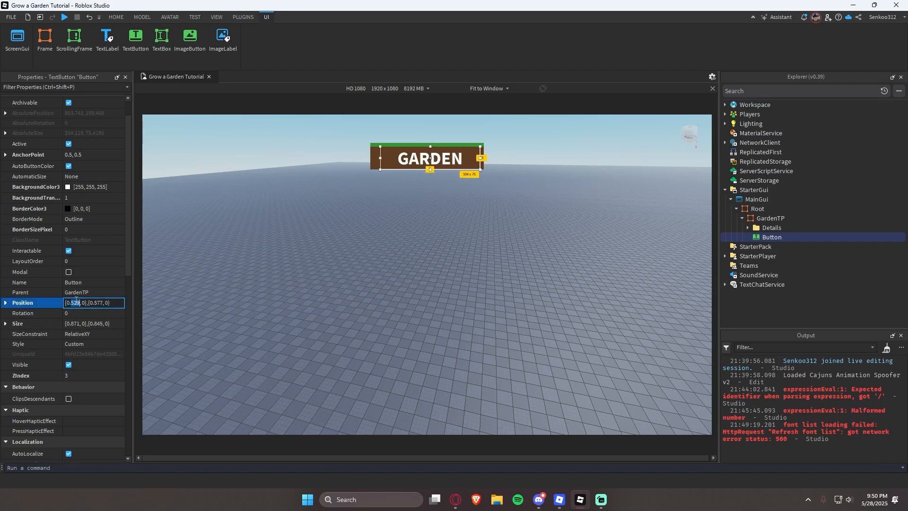
{"action": "key", "text": "BackSpace"}
{"action": "key", "text": "BackSpace"}
{"action": "key", "text": "Return"}
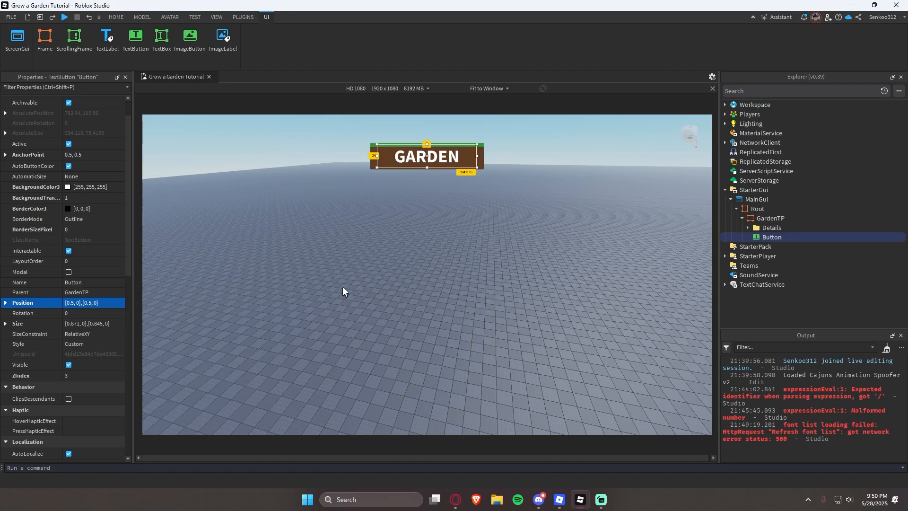
{"action": "left_click", "coordinate": [345, 292]}
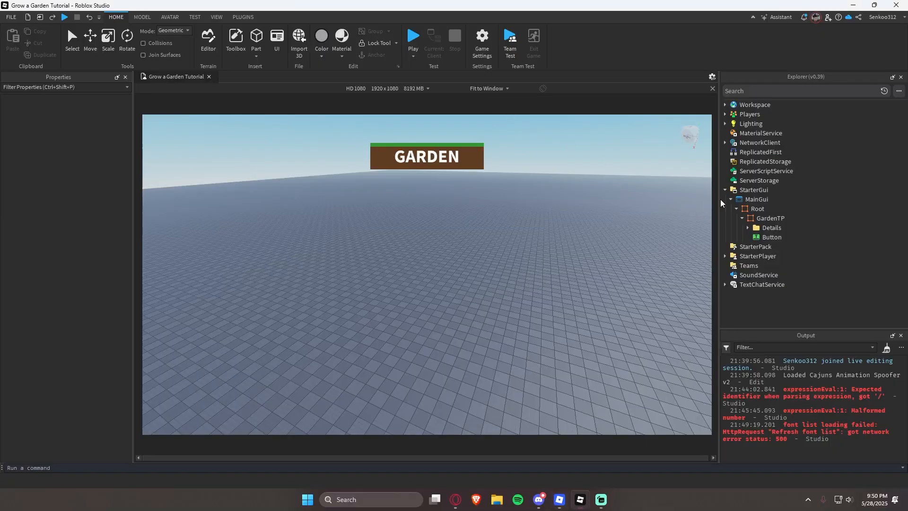
- Change the FontFace of the GardenTP Button to Comic Neue Angular
{"action": "left_click", "coordinate": [772, 237]}
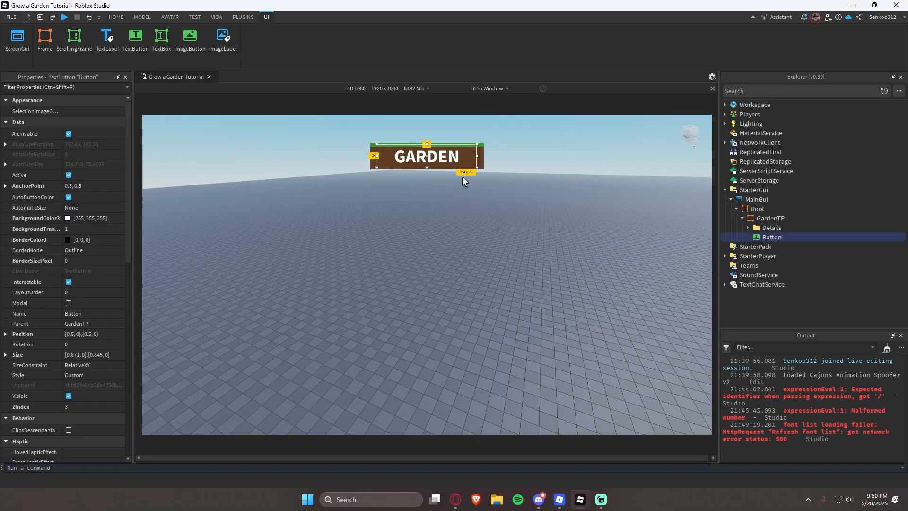
{"action": "scroll", "coordinate": [77, 242], "scroll_direction": "down", "scroll_amount": 3}
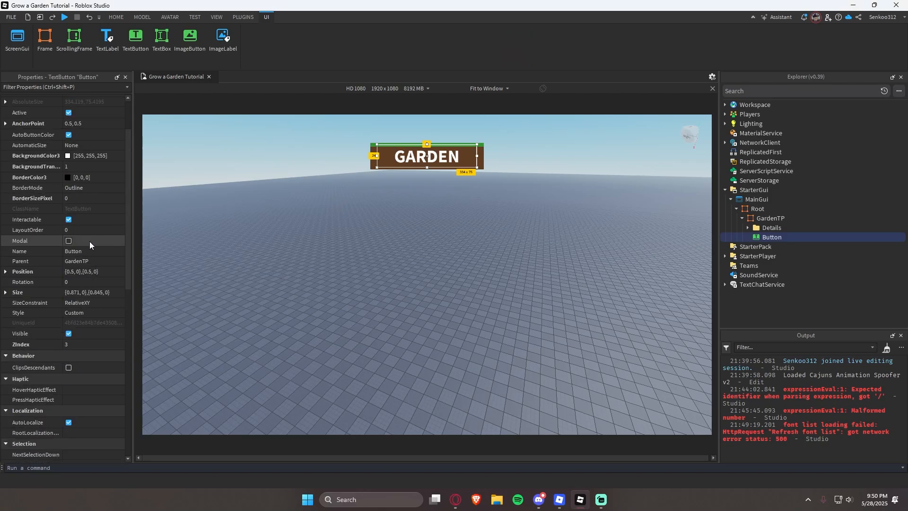
{"action": "scroll", "coordinate": [109, 271], "scroll_direction": "down", "scroll_amount": 5}
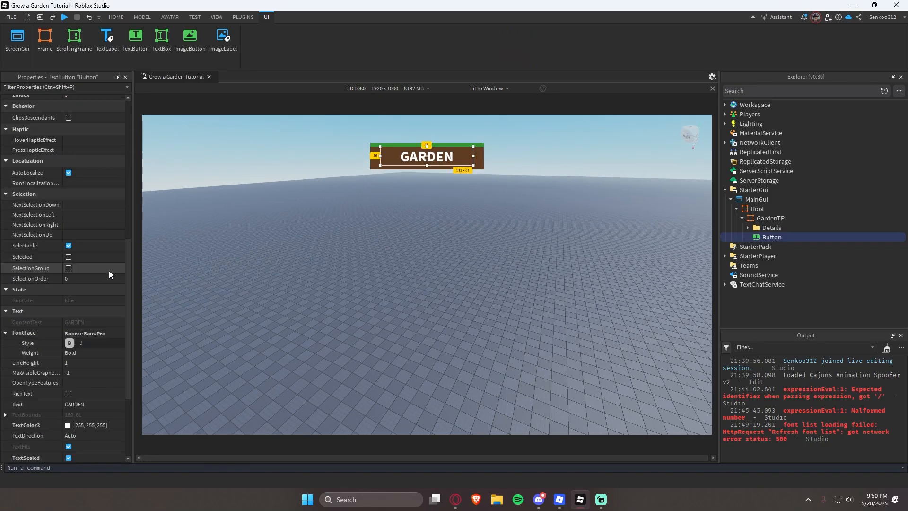
{"action": "left_click", "coordinate": [112, 333]}
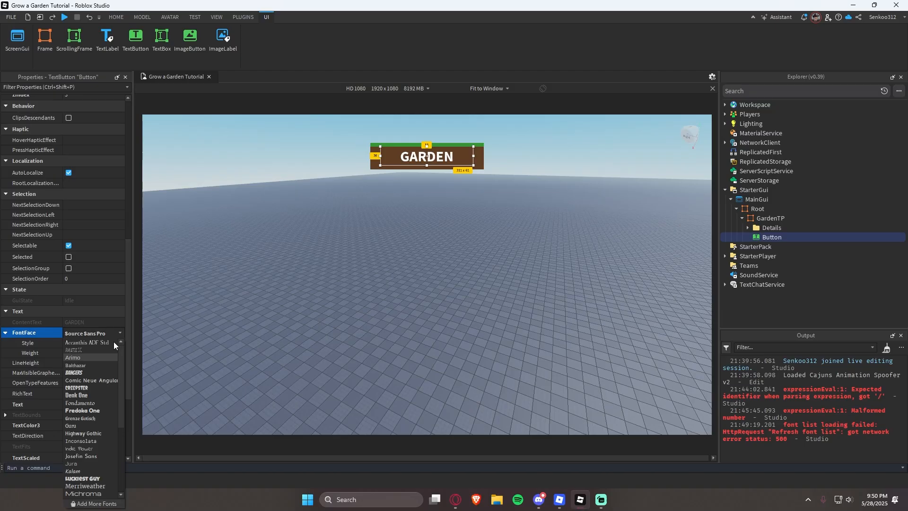
{"action": "left_click", "coordinate": [562, 495]}
{"action": "key", "text": "alt+Tab"}
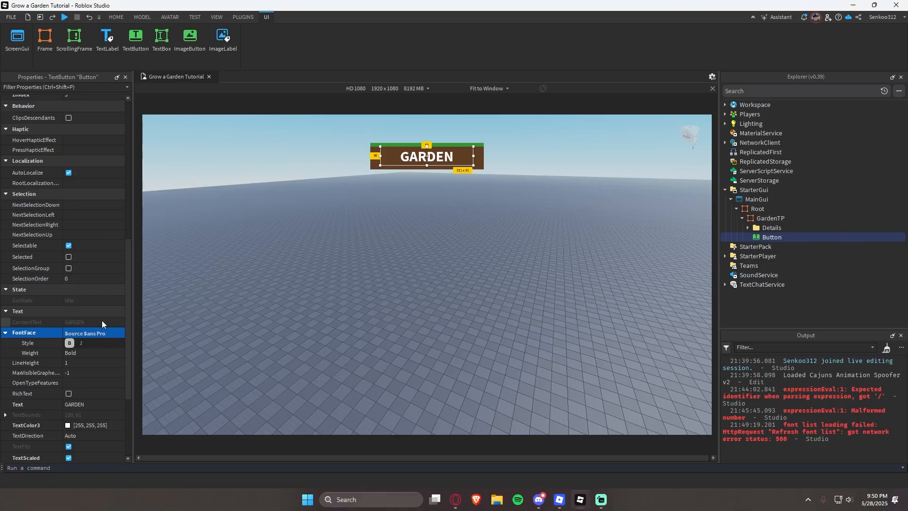
{"action": "left_click", "coordinate": [97, 339]}
{"action": "left_click", "coordinate": [103, 334]}
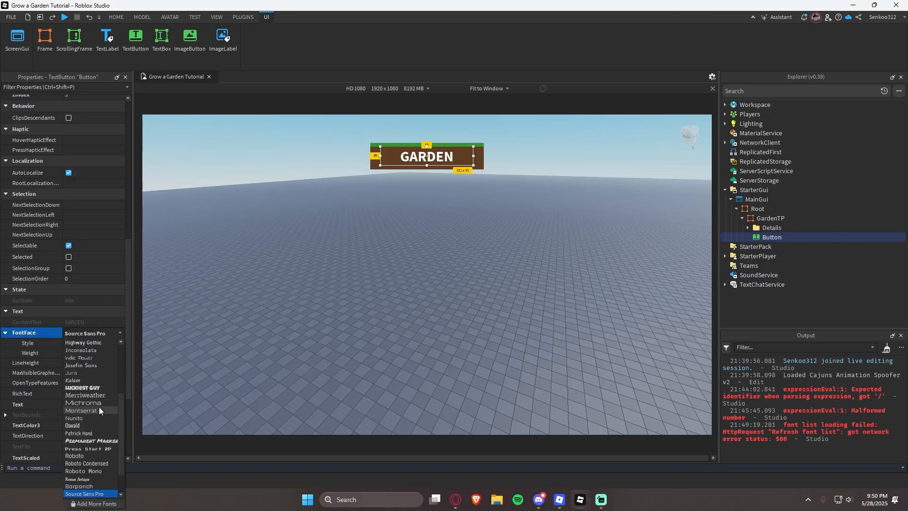
{"action": "scroll", "coordinate": [95, 384], "scroll_direction": "down", "scroll_amount": 1}
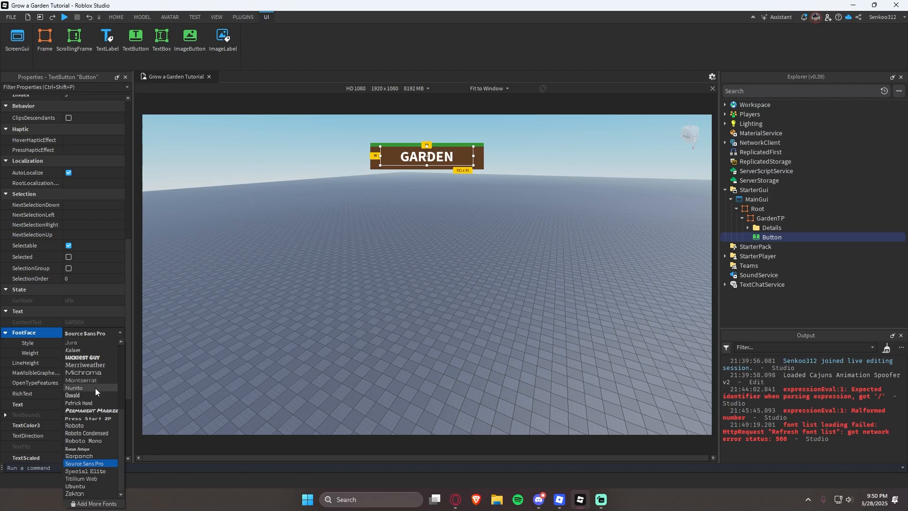
{"action": "scroll", "coordinate": [92, 423], "scroll_direction": "up", "scroll_amount": 4}
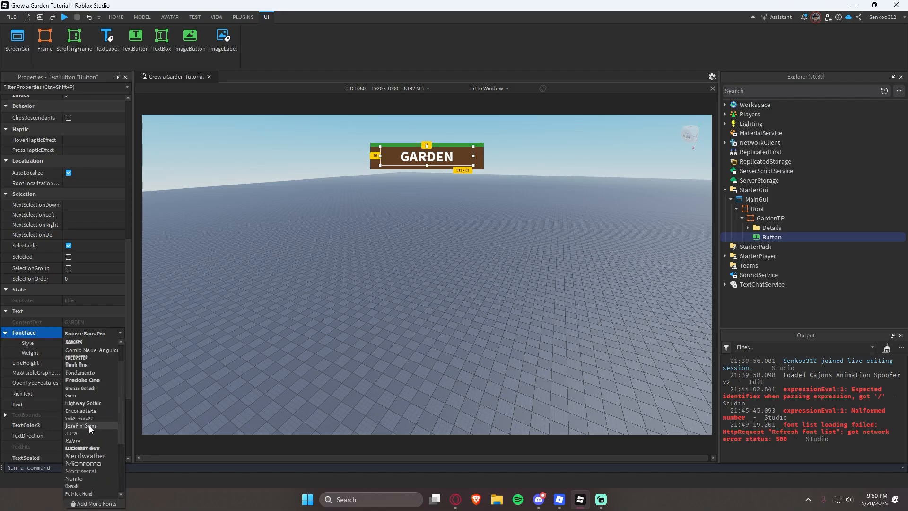
{"action": "scroll", "coordinate": [88, 423], "scroll_direction": "up", "scroll_amount": 1}
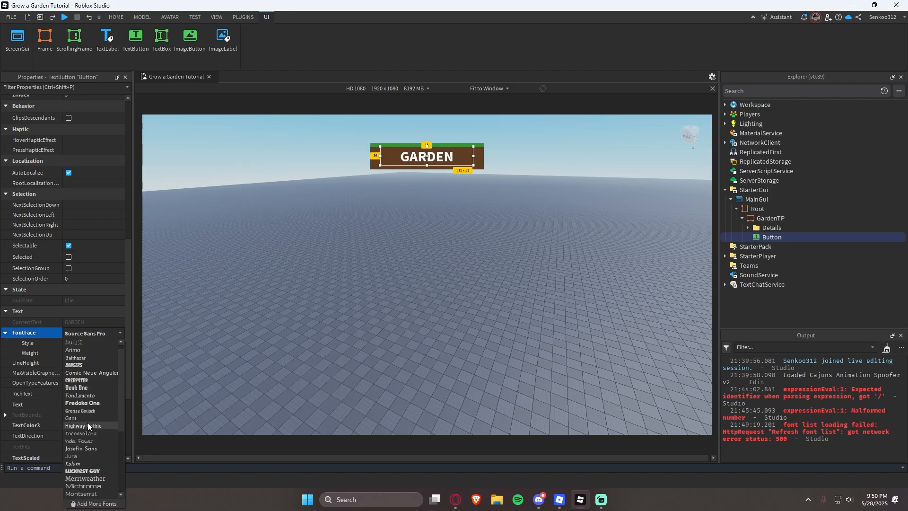
{"action": "left_click", "coordinate": [95, 371]}
{"action": "left_click", "coordinate": [445, 355]}
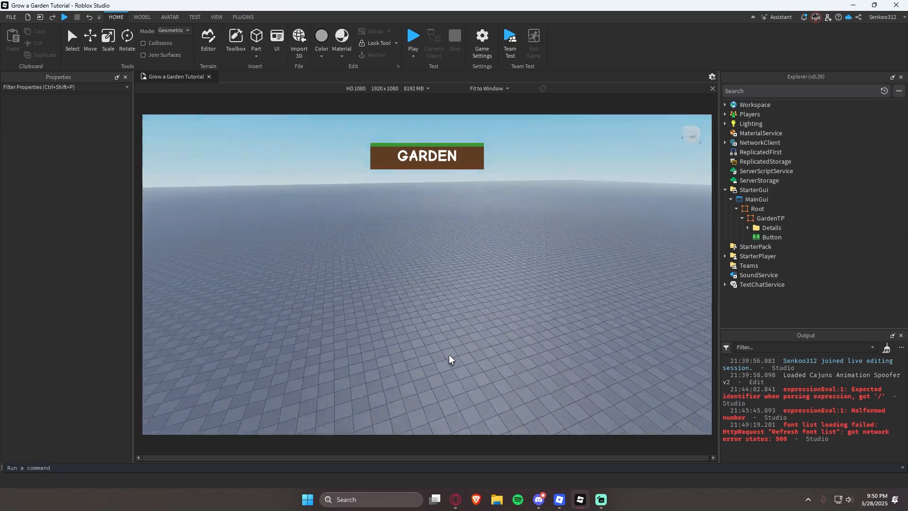
- Set the TextStrokeTransparency of the GardenTP Button to 0
{"action": "left_click", "coordinate": [769, 237]}
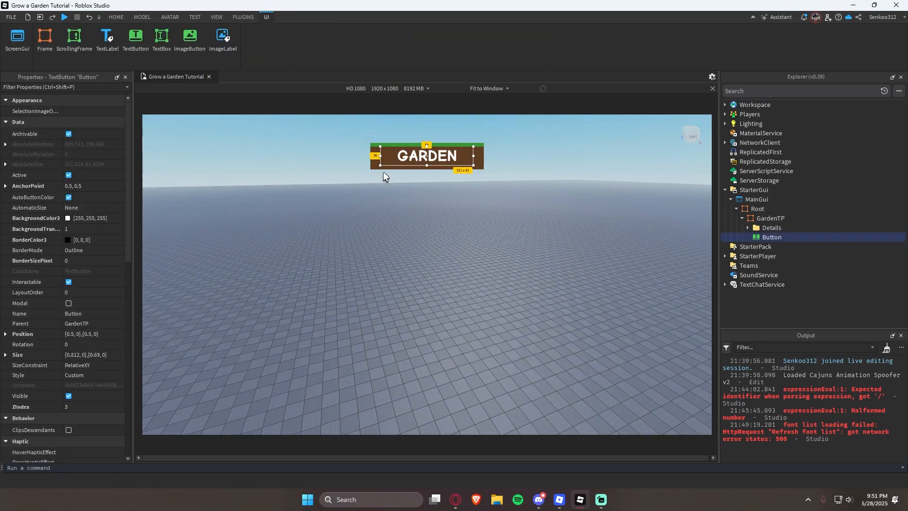
{"action": "left_click", "coordinate": [436, 283]}
{"action": "left_click", "coordinate": [769, 238]}
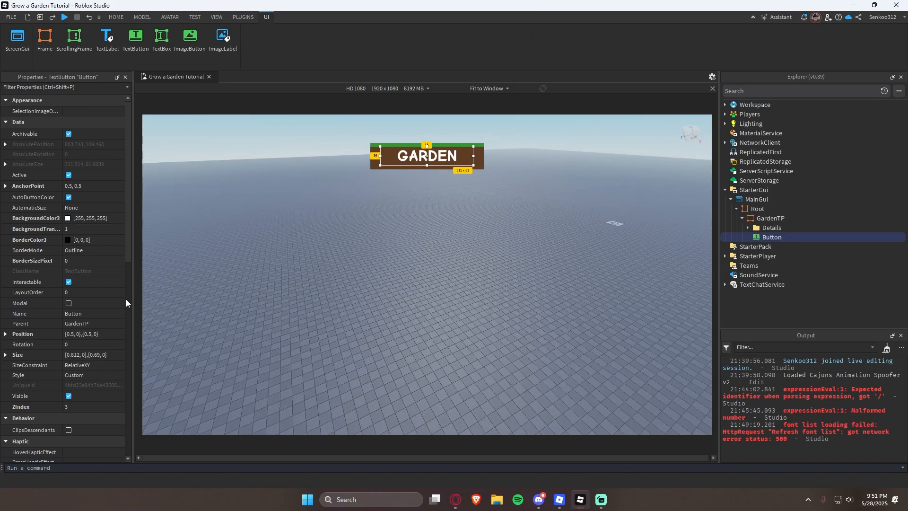
{"action": "scroll", "coordinate": [111, 299], "scroll_direction": "down", "scroll_amount": 15}
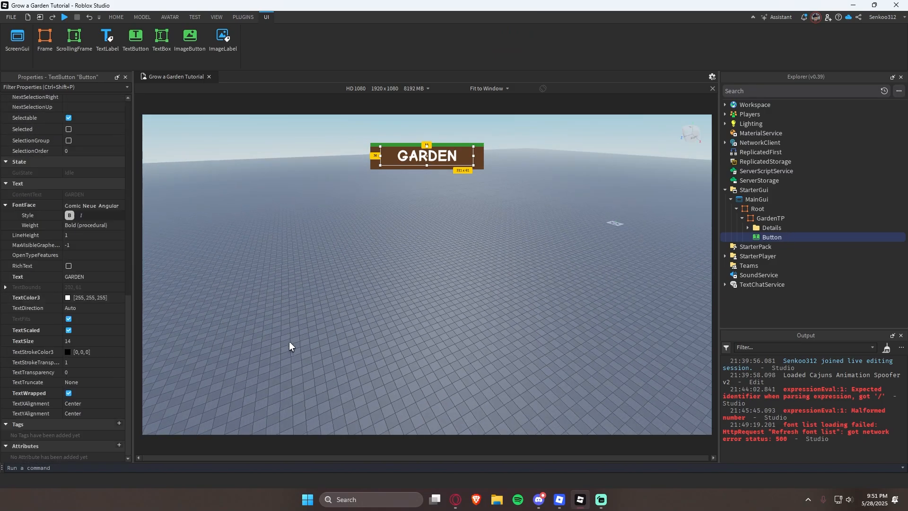
{"action": "left_click", "coordinate": [89, 362]}
{"action": "left_click", "coordinate": [269, 367]}
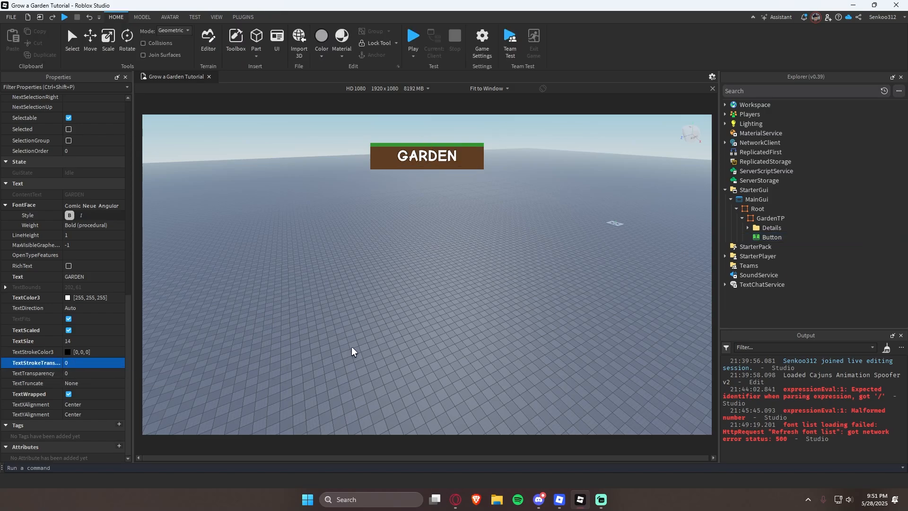
{"action": "scroll", "coordinate": [442, 188], "scroll_direction": "down", "scroll_amount": 4}
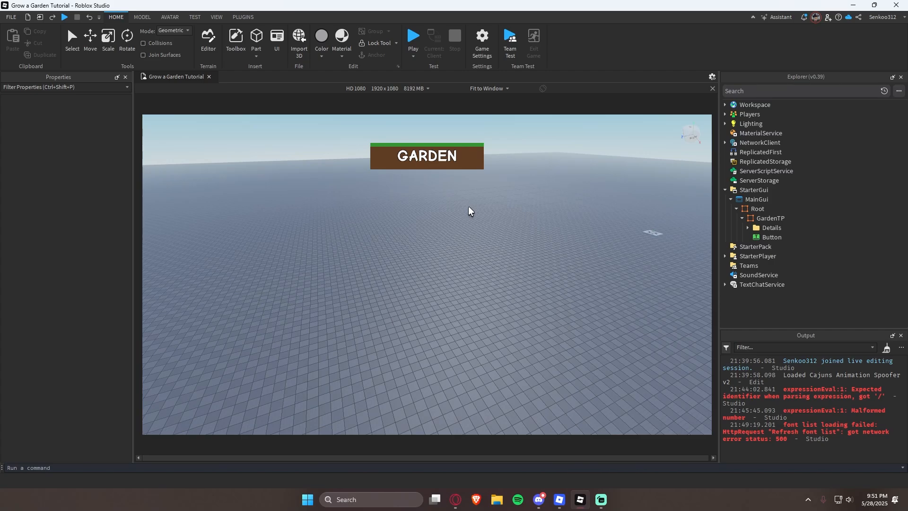
- Add a UIStroke to the GardenTP Button and set its Thickness to 3
{"action": "left_click", "coordinate": [428, 156]}
{"action": "left_click", "coordinate": [788, 237]}
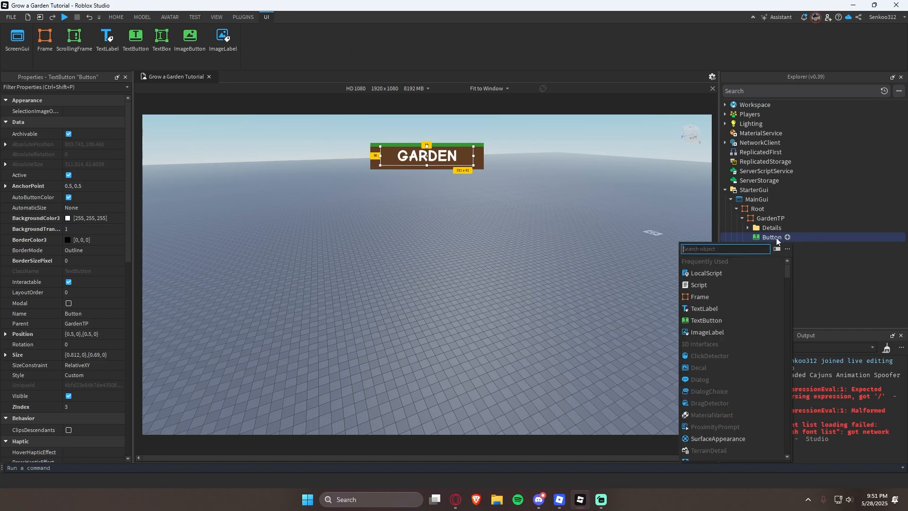
{"action": "type", "text": "uist"}
{"action": "key", "text": "Return"}
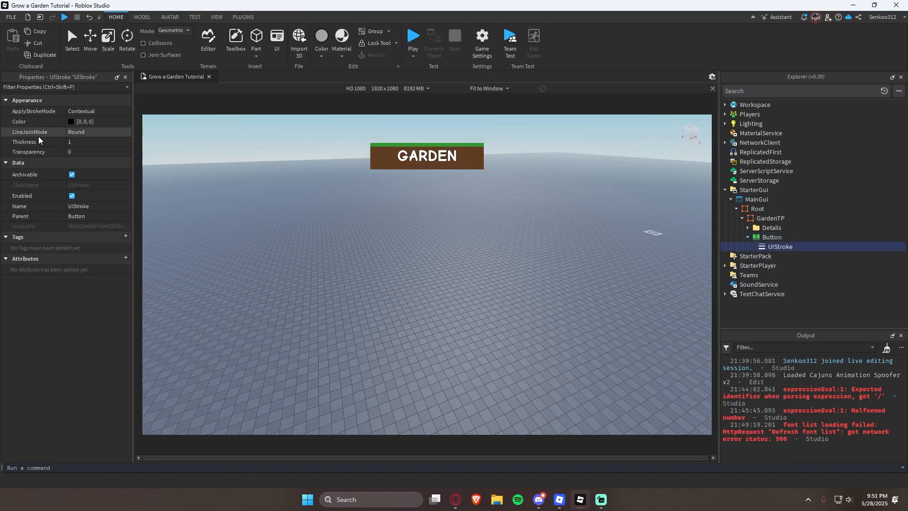
{"action": "left_click", "coordinate": [70, 142]}
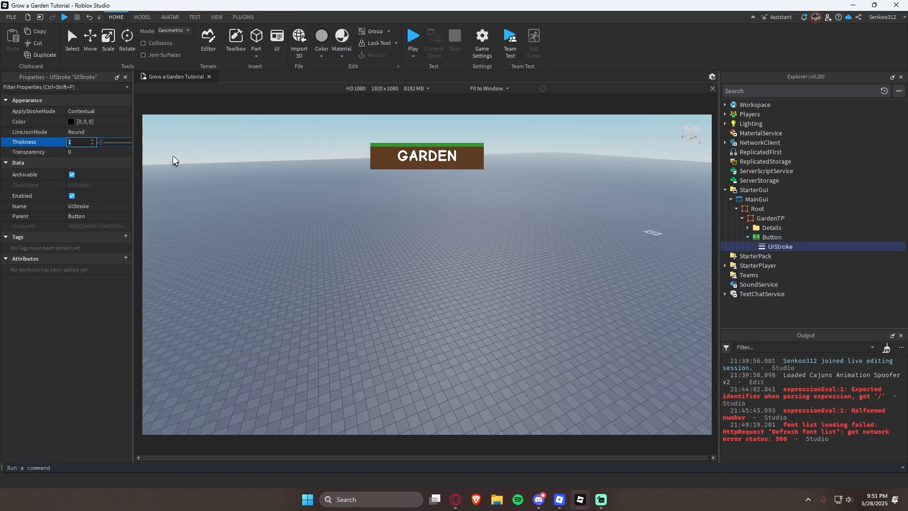
{"action": "type", "text": "3"}
{"action": "key", "text": "Return"}
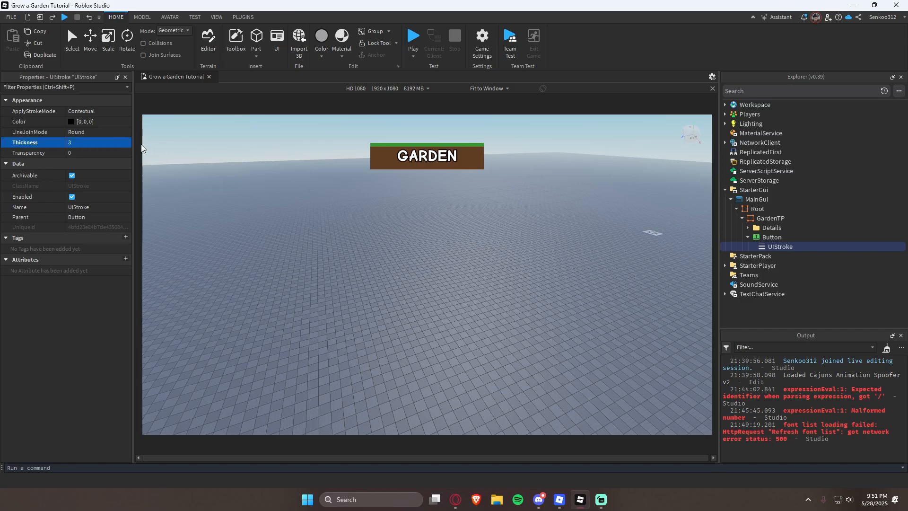
- Try a Transparency of 0.3 on the Button's UIStroke
{"action": "right_click_drag", "start_coordinate": [482, 362], "coordinate": [331, 208]}
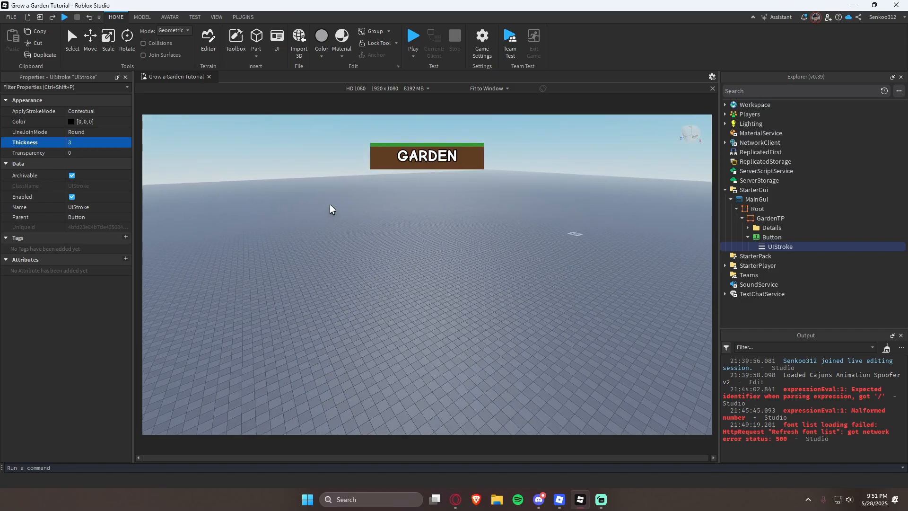
{"action": "left_click", "coordinate": [97, 154]}
{"action": "type", "text": "1"}
{"action": "key", "text": "BackSpace"}
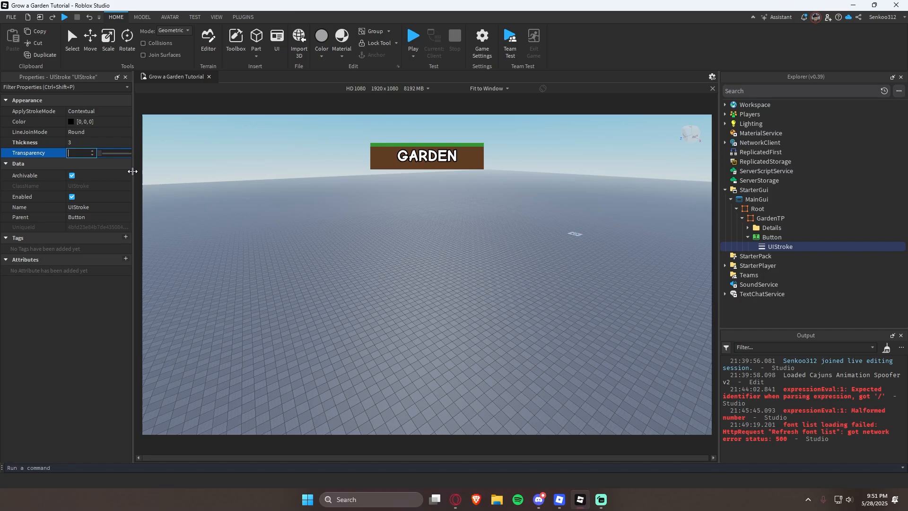
{"action": "type", "text": ".3"}
{"action": "key", "text": "Return"}
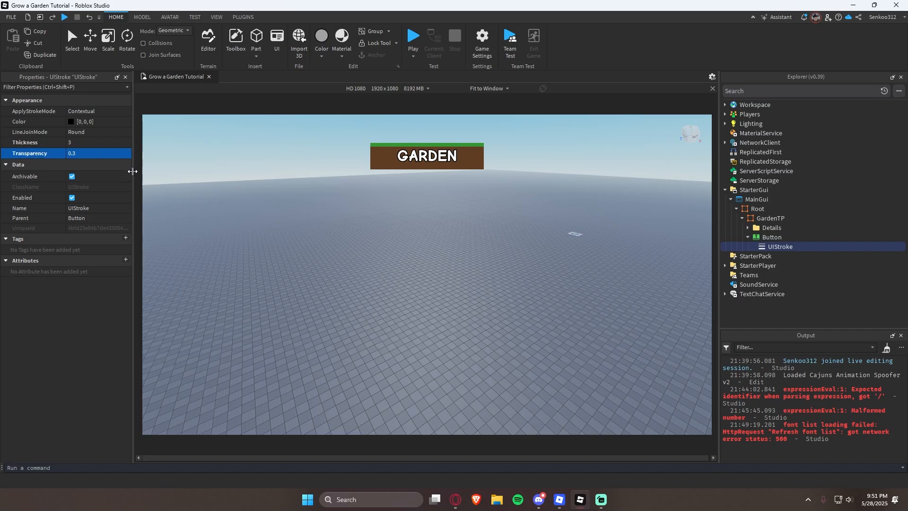
- Set the Transparency of the Button's UIStroke to 0.5
{"action": "left_click", "coordinate": [88, 157]}
{"action": "type", "text": "0."}
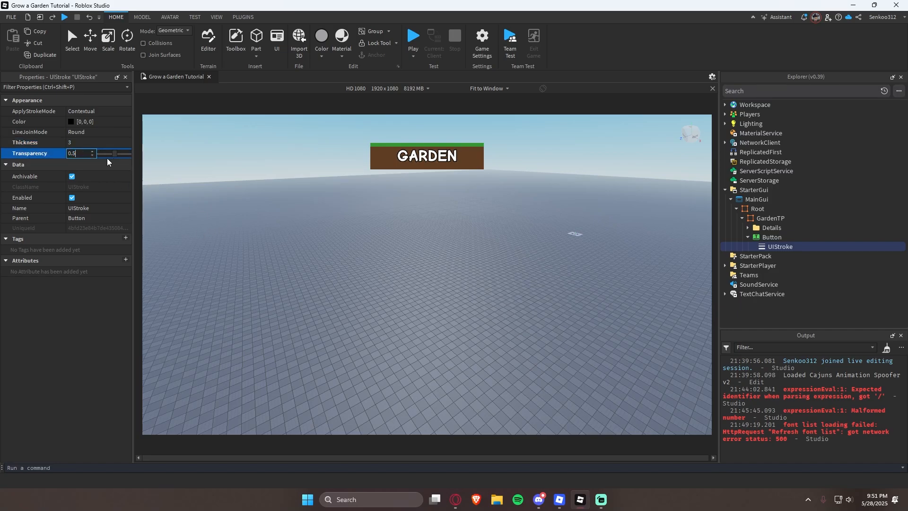
{"action": "left_click", "coordinate": [373, 293]}
{"action": "right_click_drag", "start_coordinate": [374, 294], "coordinate": [422, 220]}
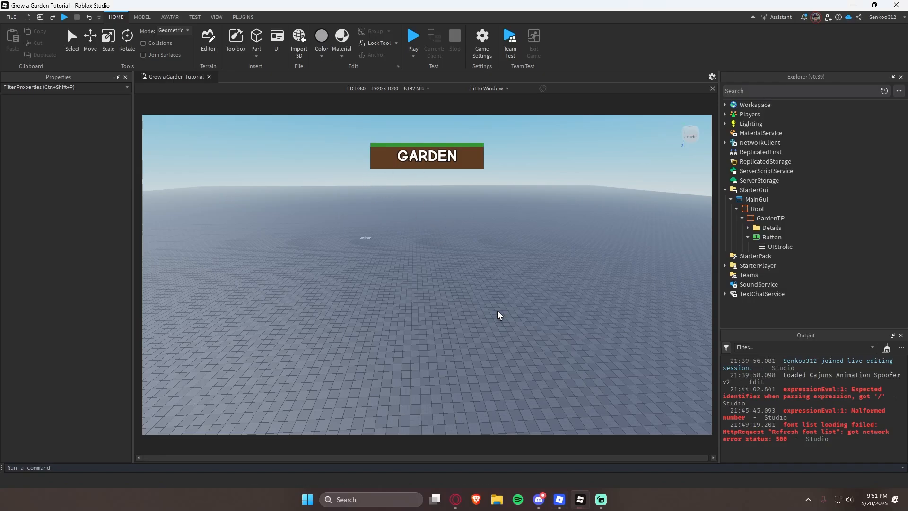
- Compare the finished GARDEN button with the SEEDS, GARDEN and SELL buttons in the running Grow a Garden game
{"action": "left_click", "coordinate": [766, 238]}
{"action": "left_click", "coordinate": [587, 254]}
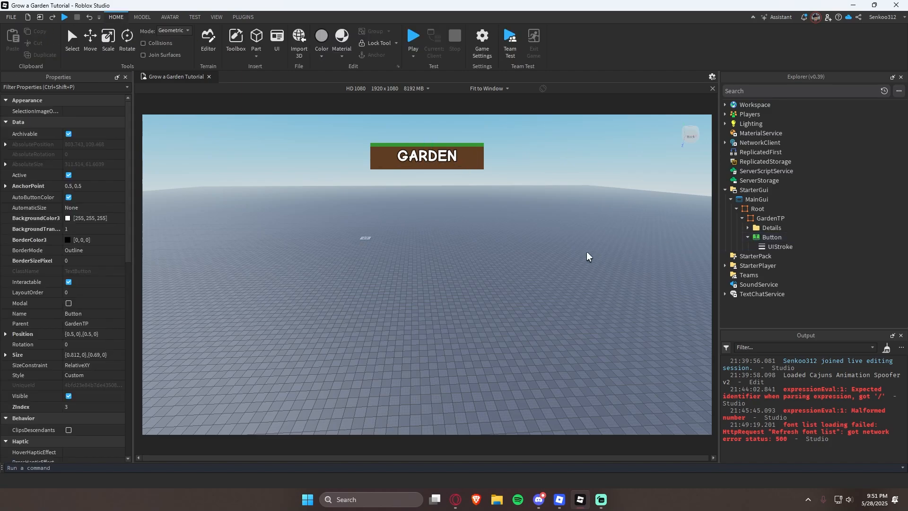
{"action": "right_click_drag", "start_coordinate": [588, 254], "coordinate": [615, 255]}
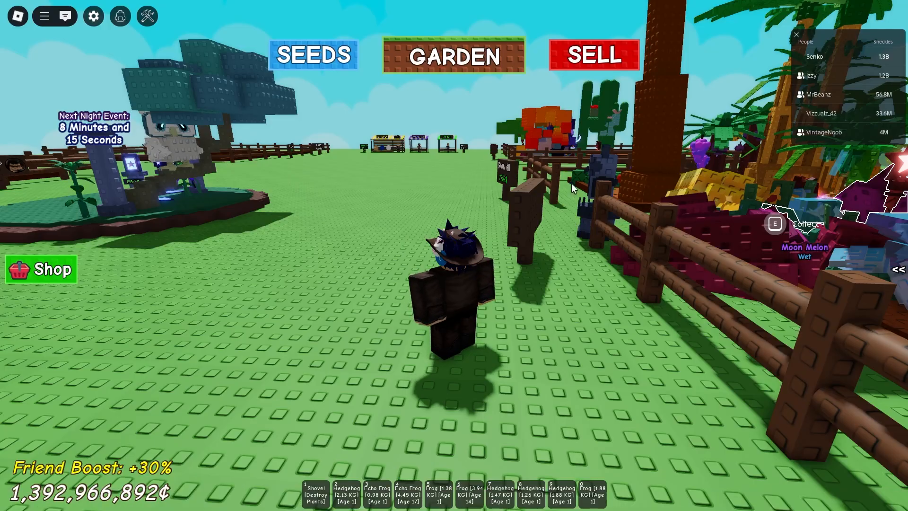
{"action": "key", "text": "w"}
{"action": "key", "text": "s"}
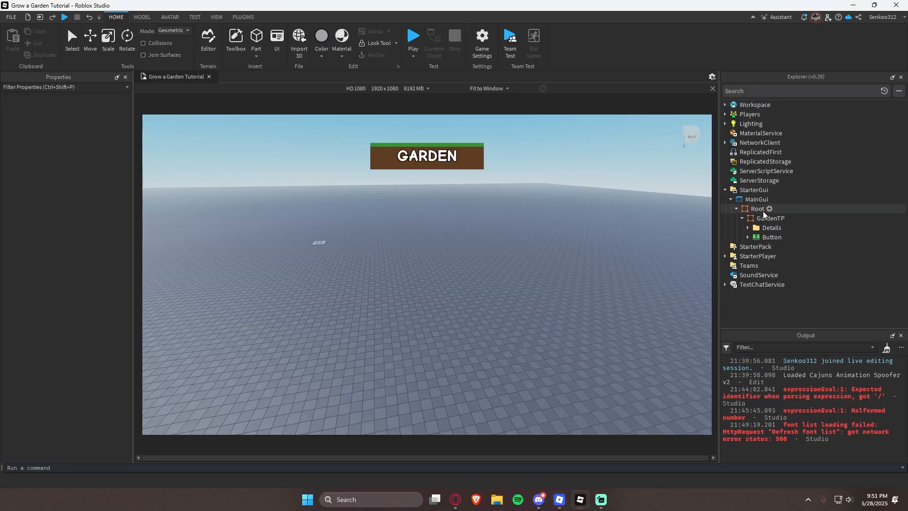
- Duplicate the GardenTP frame inside Root and rename the copy SellTP
{"action": "left_click", "coordinate": [763, 214]}
{"action": "key", "text": "ctrl+d"}
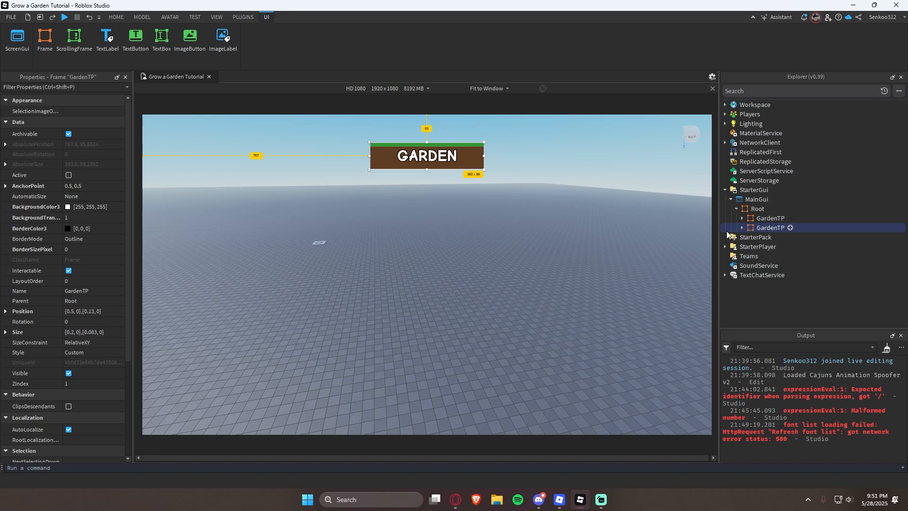
{"action": "key", "text": "F2"}
{"action": "type", "text": "SellTP"}
{"action": "key", "text": "Return"}
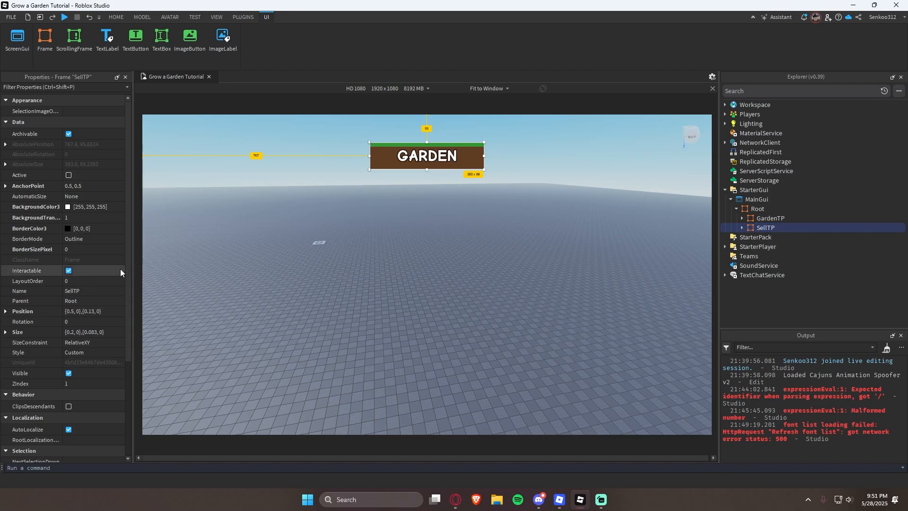
- Try moving SellTP's Button and Background individually to the right of the GARDEN button, undoing each move
{"action": "scroll", "coordinate": [93, 253], "scroll_direction": "down", "scroll_amount": 1}
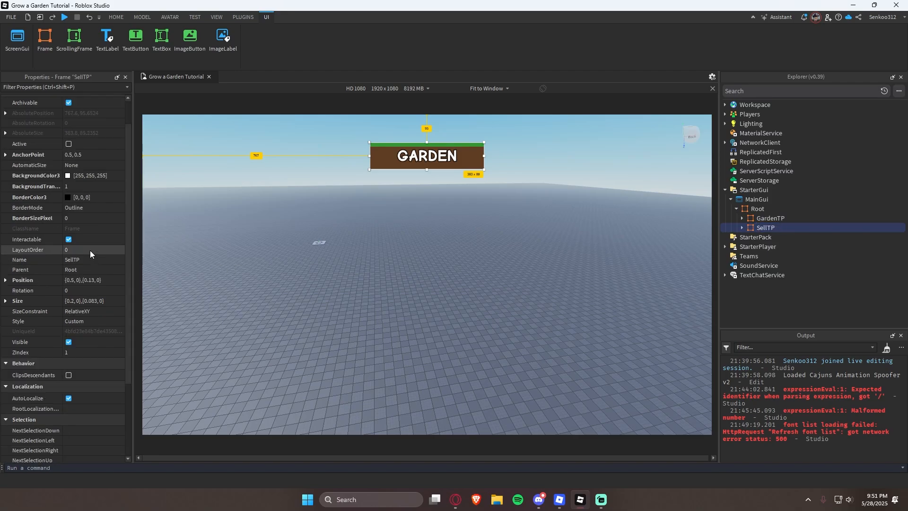
{"action": "left_click", "coordinate": [475, 159]}
{"action": "left_click_drag", "start_coordinate": [462, 165], "coordinate": [593, 176]}
{"action": "key", "text": "ctrl+z"}
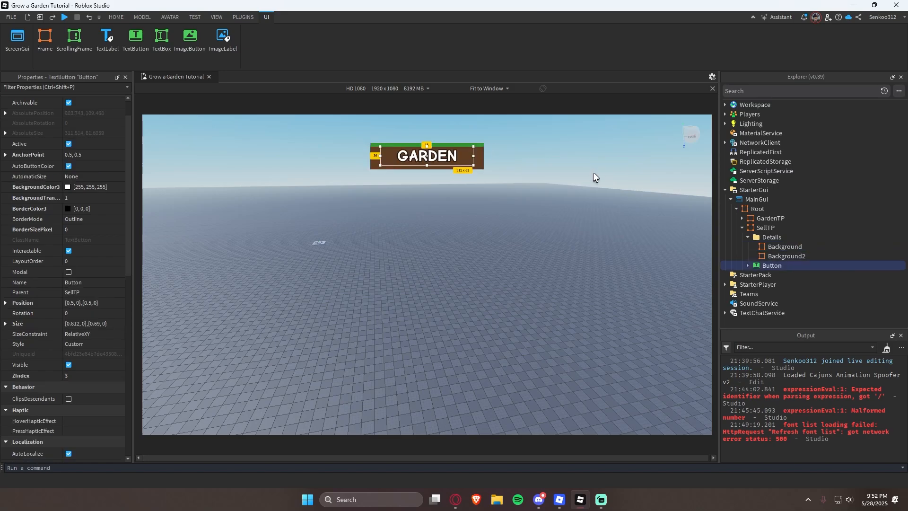
{"action": "left_click_drag", "start_coordinate": [484, 159], "coordinate": [617, 183]}
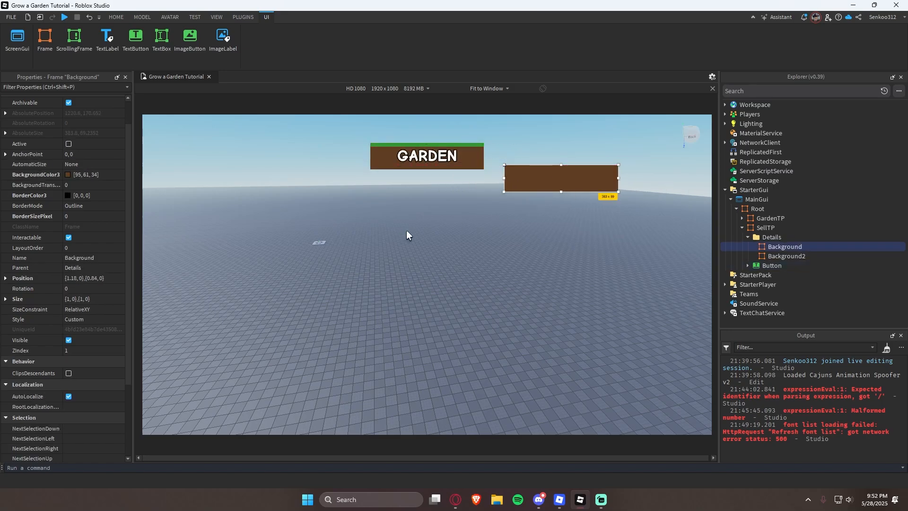
{"action": "key", "text": "ctrl+z"}
- Select the SellTP frame with its Background, Background2 and Button, and move them together to the right of the GARDEN button
{"action": "left_click", "coordinate": [766, 228]}
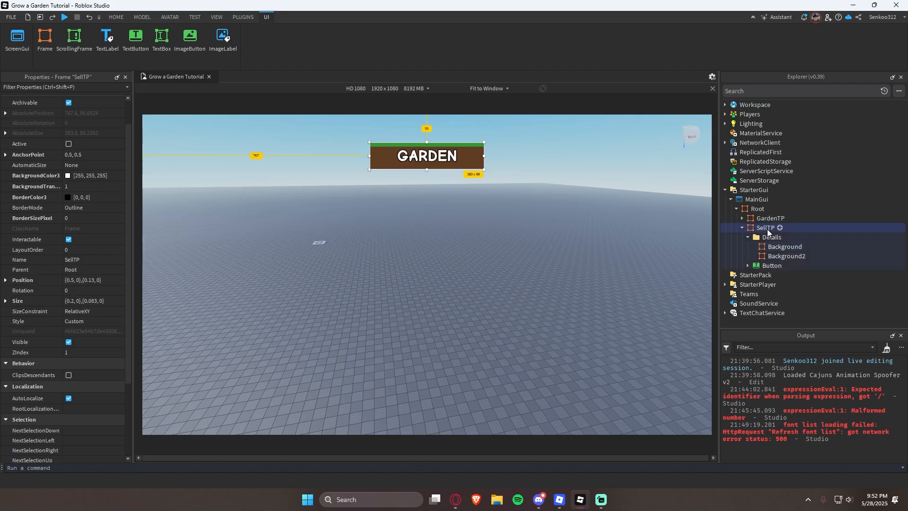
{"action": "left_click", "coordinate": [778, 246], "text": "ctrl"}
{"action": "left_click", "coordinate": [776, 256], "text": "ctrl"}
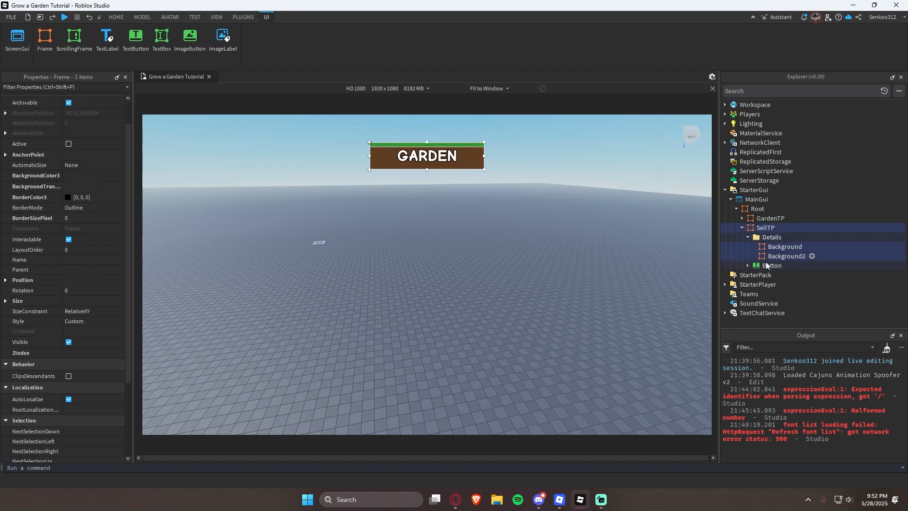
{"action": "left_click", "coordinate": [767, 266], "text": "ctrl"}
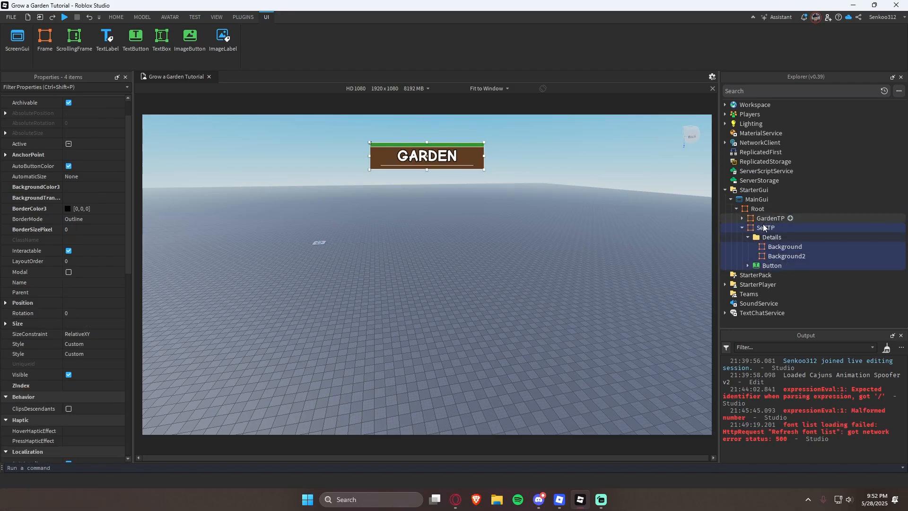
{"action": "left_click", "coordinate": [763, 229]}
{"action": "left_click", "coordinate": [770, 247], "text": "ctrl"}
{"action": "left_click", "coordinate": [769, 257], "text": "ctrl"}
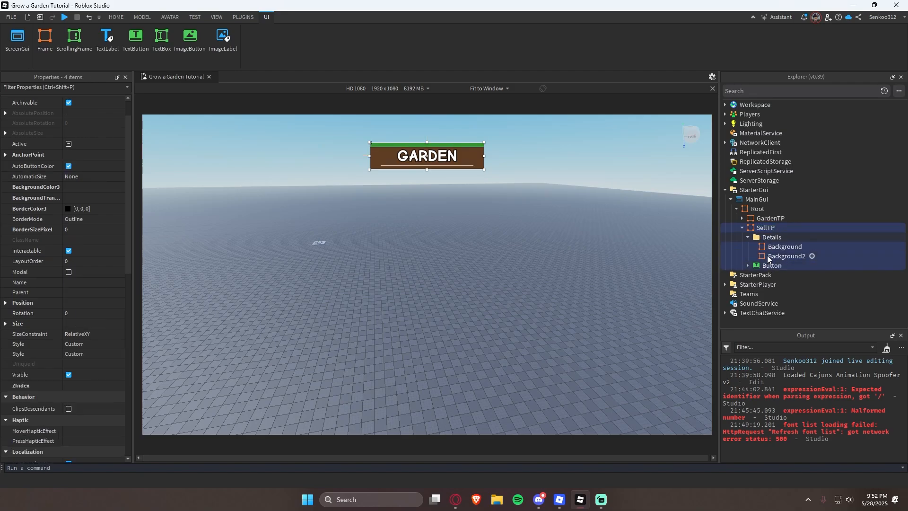
{"action": "left_click_drag", "start_coordinate": [470, 162], "coordinate": [594, 160]}
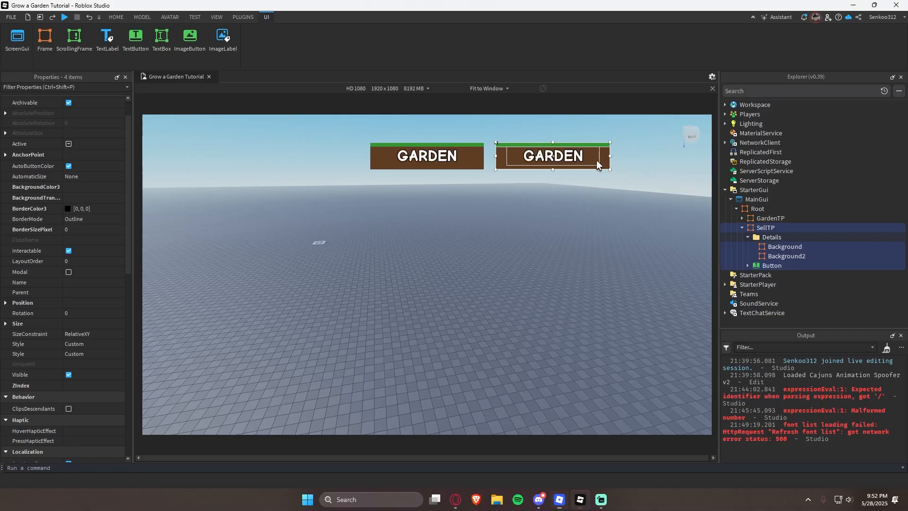
{"action": "left_click_drag", "start_coordinate": [584, 161], "coordinate": [591, 160]}
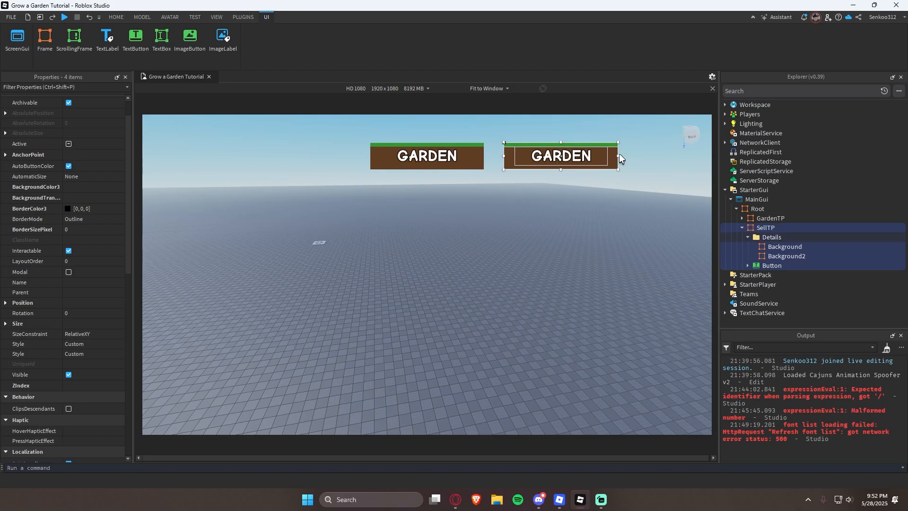
- Narrow the SellTP frame from its right edge to a width scale of about 0.101
{"action": "left_click_drag", "start_coordinate": [619, 157], "coordinate": [575, 158]}
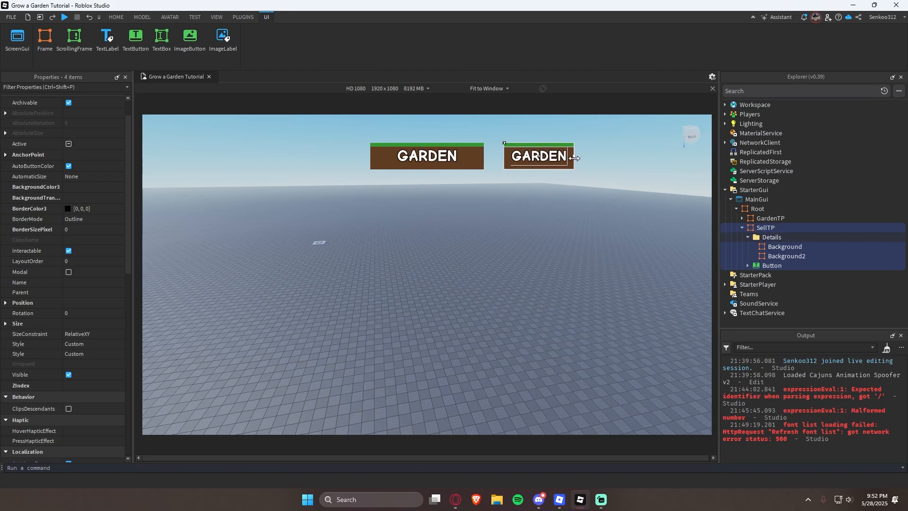
{"action": "key", "text": "ctrl+z"}
{"action": "left_click", "coordinate": [763, 228]}
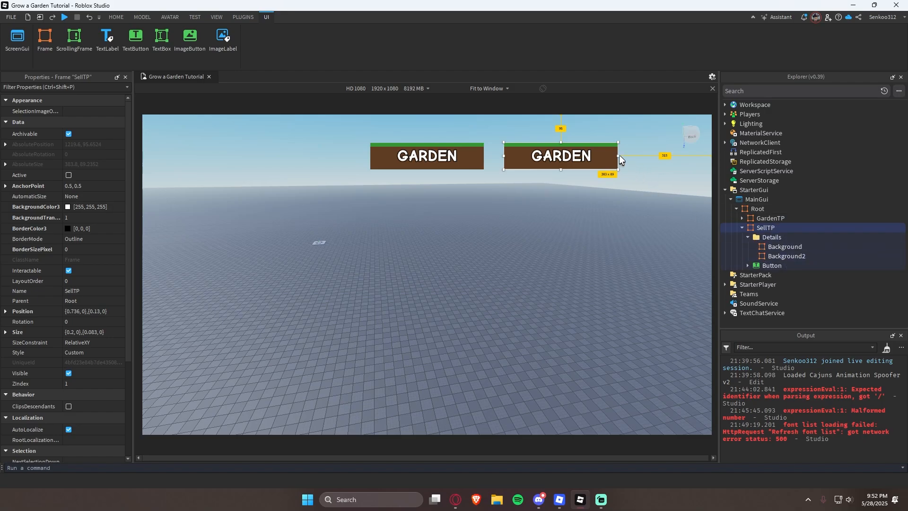
{"action": "left_click_drag", "start_coordinate": [618, 155], "coordinate": [562, 157]}
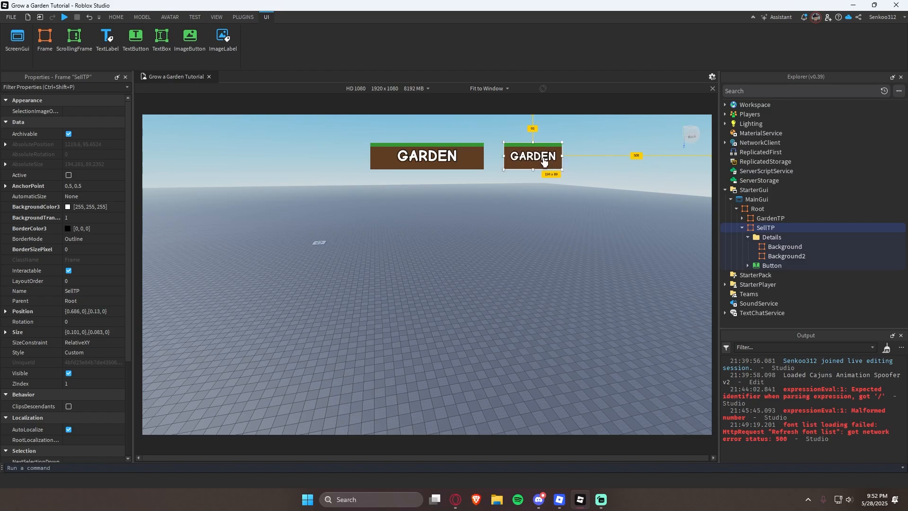
- Change the text of SellTP's Button to SELL
{"action": "double_click", "coordinate": [540, 157]}
{"action": "type", "text": "SELL"}
{"action": "key", "text": "Return"}
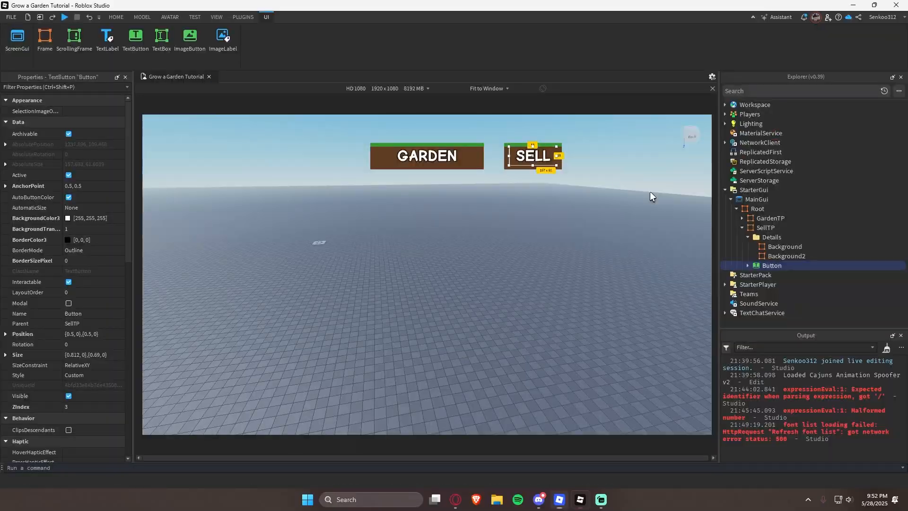
- Resize SellTP to about 0.137 by 0.076 scale and shift it with its contents slightly up to about 0.703, 0.127
{"action": "left_click", "coordinate": [764, 228]}
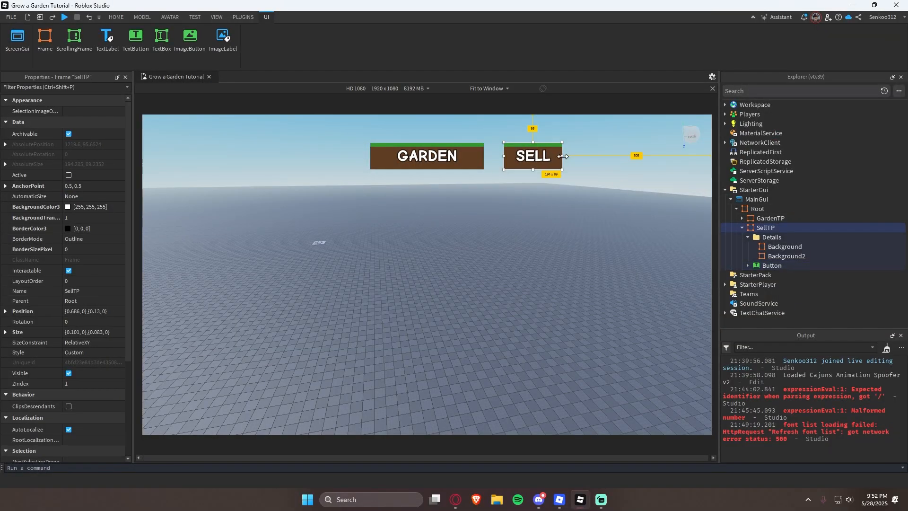
{"action": "left_click_drag", "start_coordinate": [563, 156], "coordinate": [545, 142]}
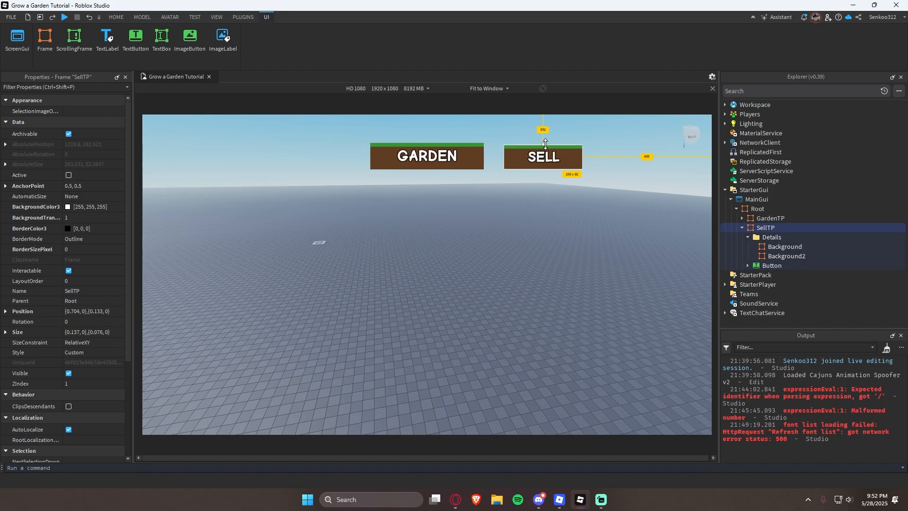
{"action": "left_click", "coordinate": [772, 247], "text": "ctrl"}
{"action": "left_click", "coordinate": [777, 256], "text": "ctrl"}
{"action": "left_click", "coordinate": [769, 265], "text": "ctrl"}
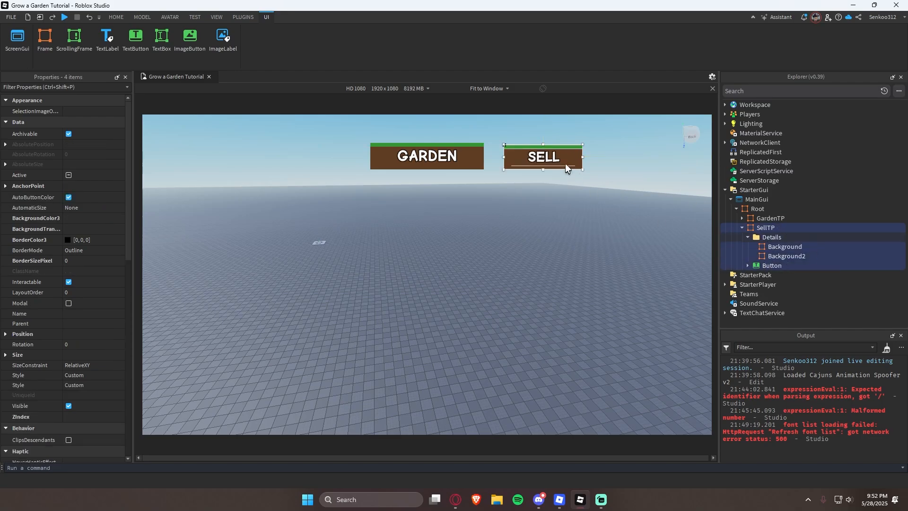
{"action": "left_click_drag", "start_coordinate": [566, 167], "coordinate": [548, 156]}
{"action": "left_click", "coordinate": [560, 247]}
{"action": "right_click_drag", "start_coordinate": [559, 247], "coordinate": [563, 245]}
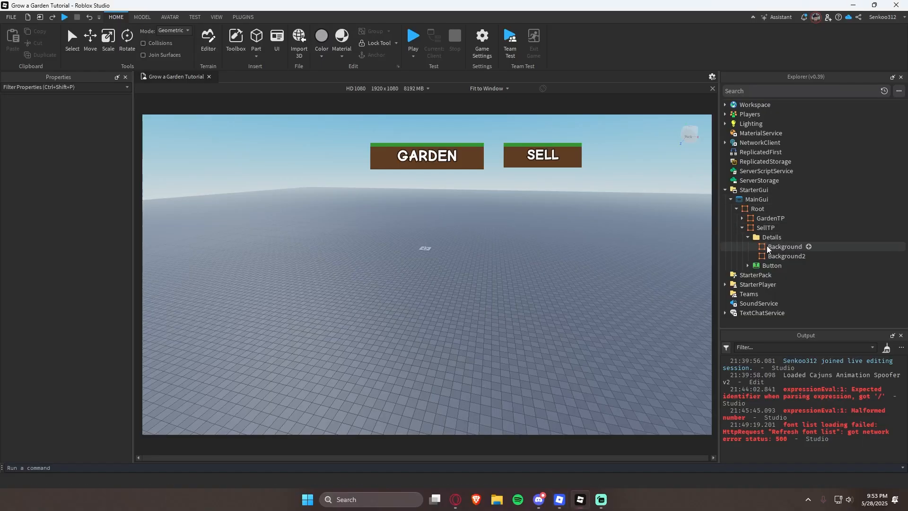
- Delete Background2 from SellTP's Details folder
{"action": "left_click", "coordinate": [768, 246]}
{"action": "left_click", "coordinate": [769, 254]}
{"action": "key", "text": "Delete"}
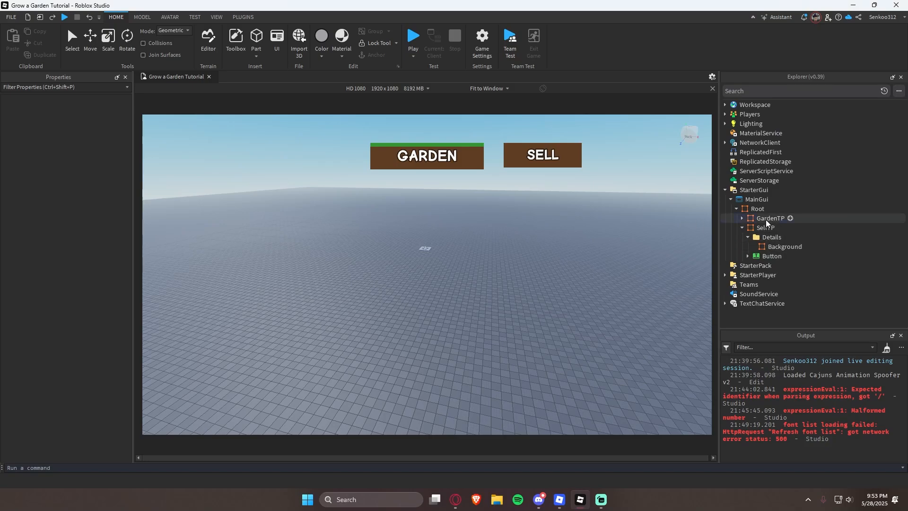
- Add a UIStroke to the GardenTP frame with ApplyStrokeMode set to Border and Thickness set to 3
{"action": "left_click", "coordinate": [765, 220]}
{"action": "left_click", "coordinate": [790, 219]}
{"action": "key", "text": "Return"}
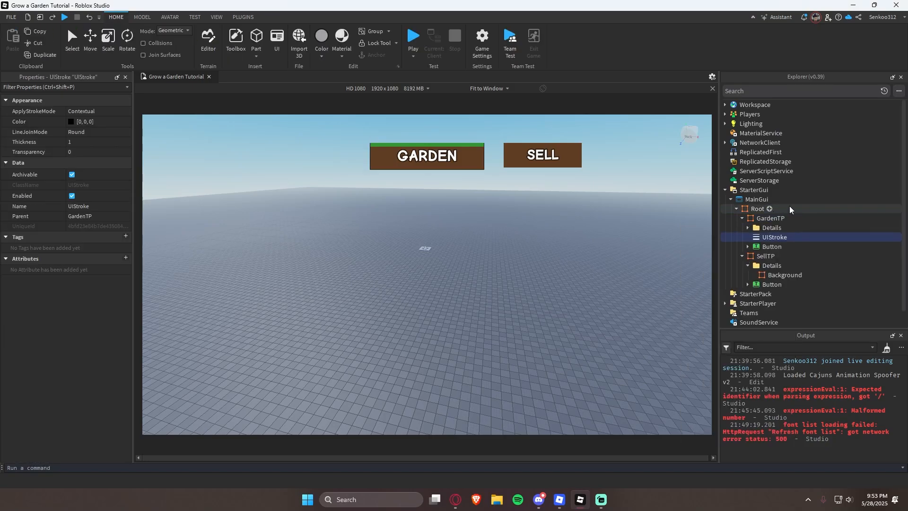
{"action": "left_click", "coordinate": [94, 112]}
{"action": "left_click", "coordinate": [77, 119]}
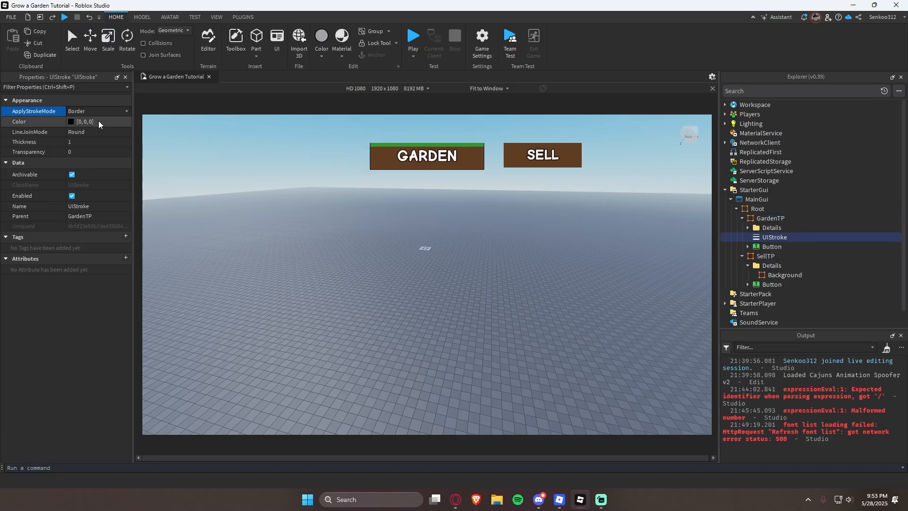
{"action": "left_click", "coordinate": [81, 143]}
{"action": "type", "text": "3"}
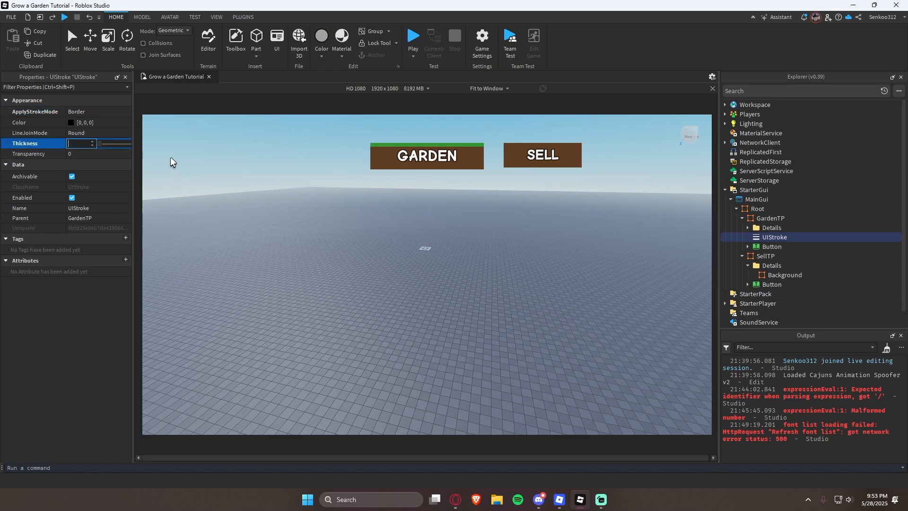
{"action": "key", "text": "Return"}
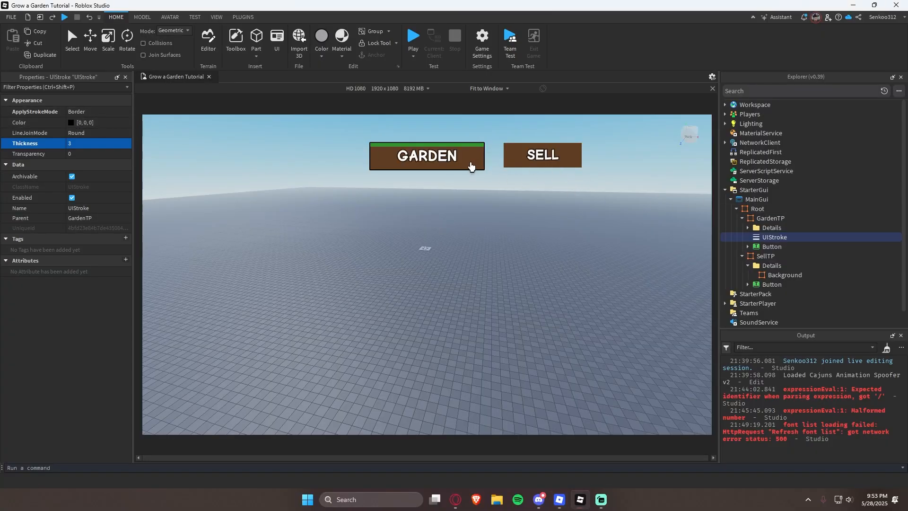
- Copy Background2's green, 52, 148, 52, to the Color of GardenTP's UIStroke
{"action": "left_click", "coordinate": [473, 145]}
{"action": "left_click", "coordinate": [94, 205]}
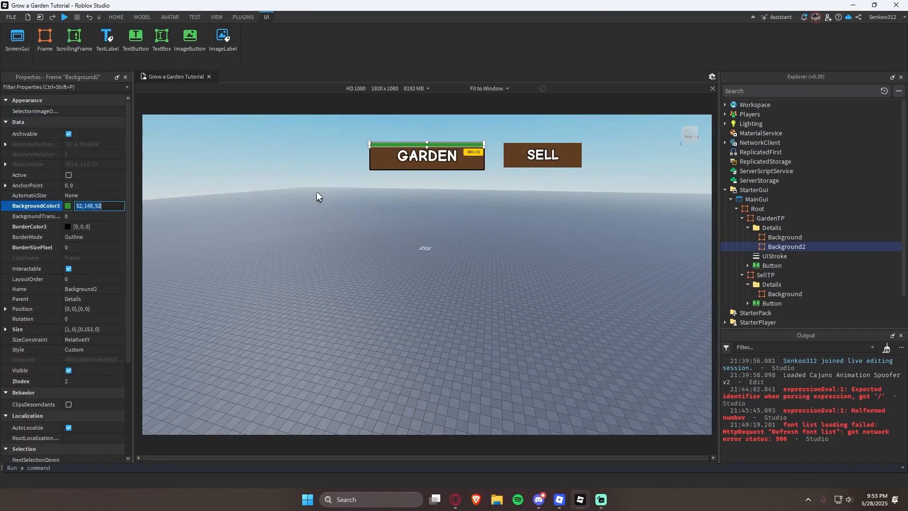
{"action": "left_click", "coordinate": [759, 229]}
{"action": "left_click", "coordinate": [762, 256]}
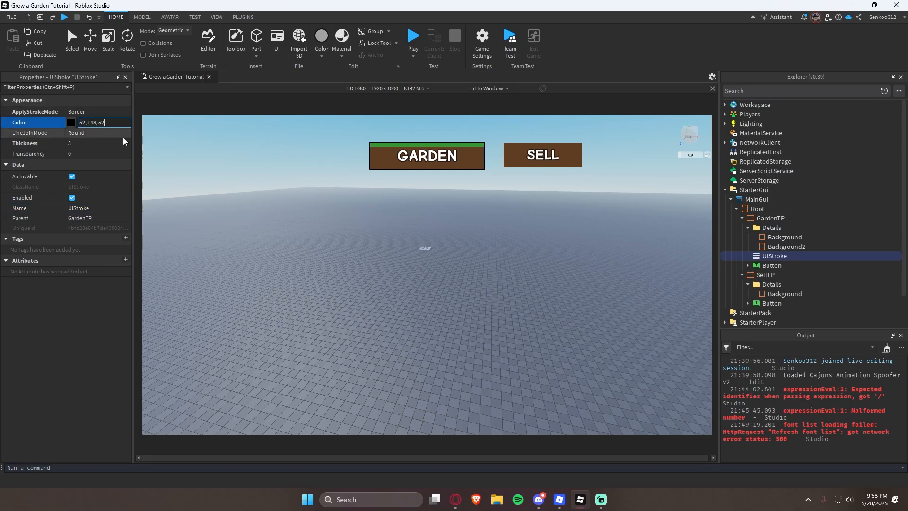
{"action": "left_click", "coordinate": [499, 225]}
{"action": "right_click_drag", "start_coordinate": [498, 225], "coordinate": [557, 234]}
- Brighten the Color of GardenTP's UIStroke to a lighter green, about 74, 209, 74
{"action": "left_click", "coordinate": [775, 256]}
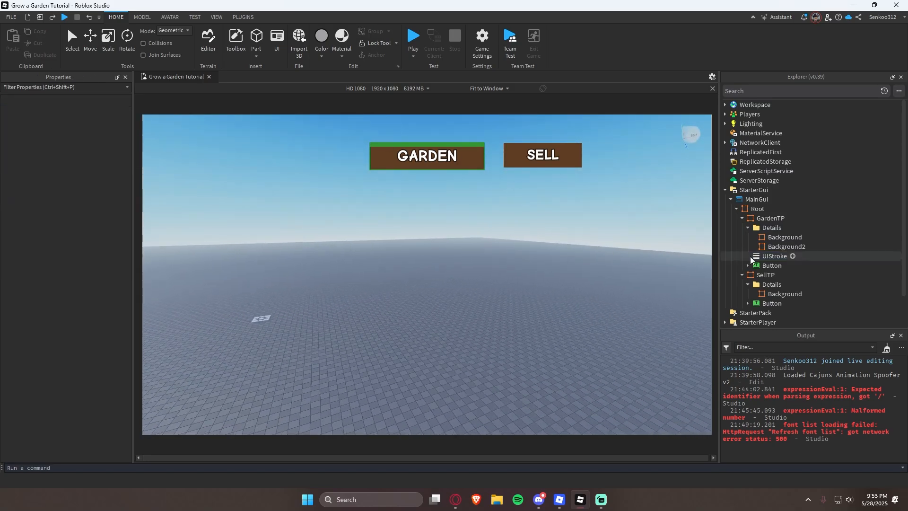
{"action": "left_click", "coordinate": [71, 123]}
{"action": "left_click_drag", "start_coordinate": [568, 203], "coordinate": [561, 188]}
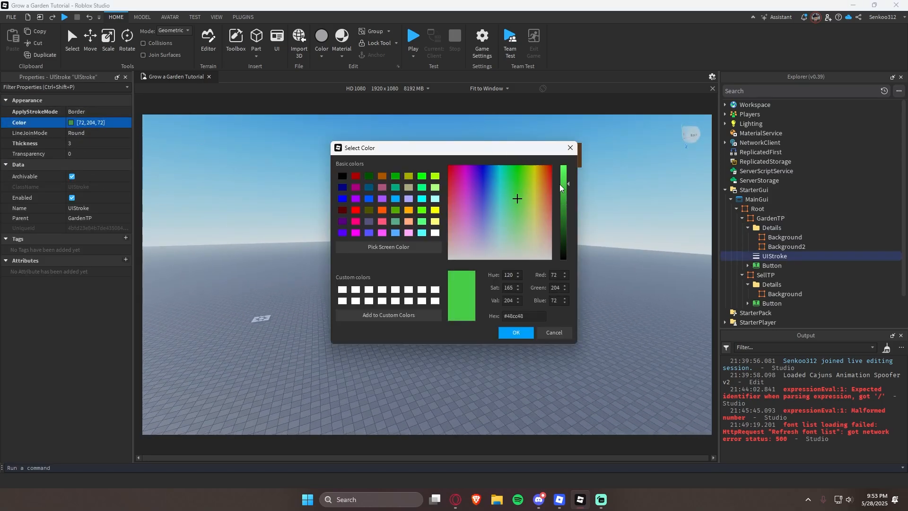
{"action": "left_click", "coordinate": [516, 333]}
{"action": "left_click", "coordinate": [519, 331]}
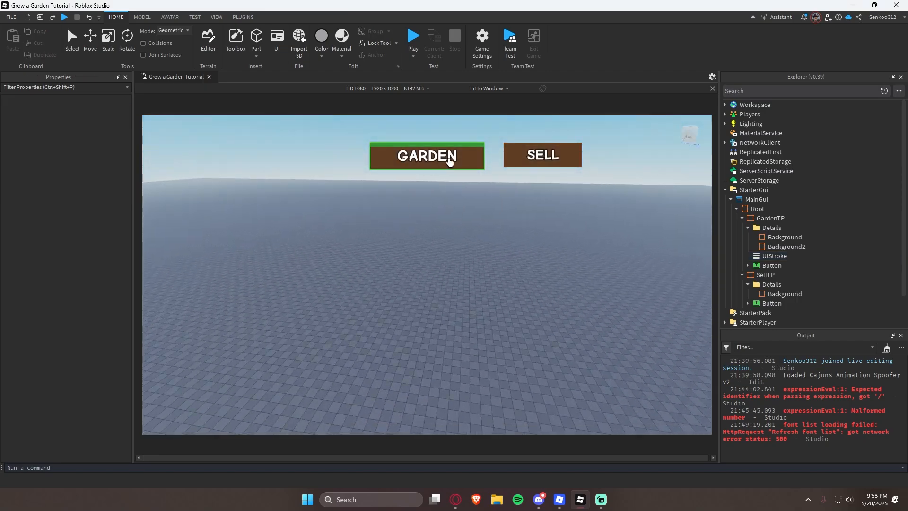
- Set the BackgroundColor3 of SellTP's Background to a red of about 197, 36, 39
{"action": "left_click", "coordinate": [785, 293]}
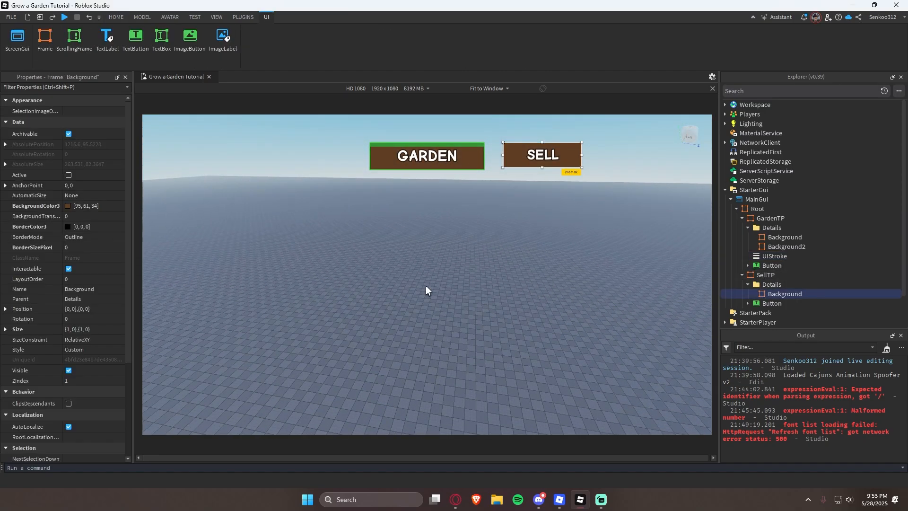
{"action": "left_click", "coordinate": [68, 207]}
{"action": "left_click_drag", "start_coordinate": [514, 209], "coordinate": [437, 210]}
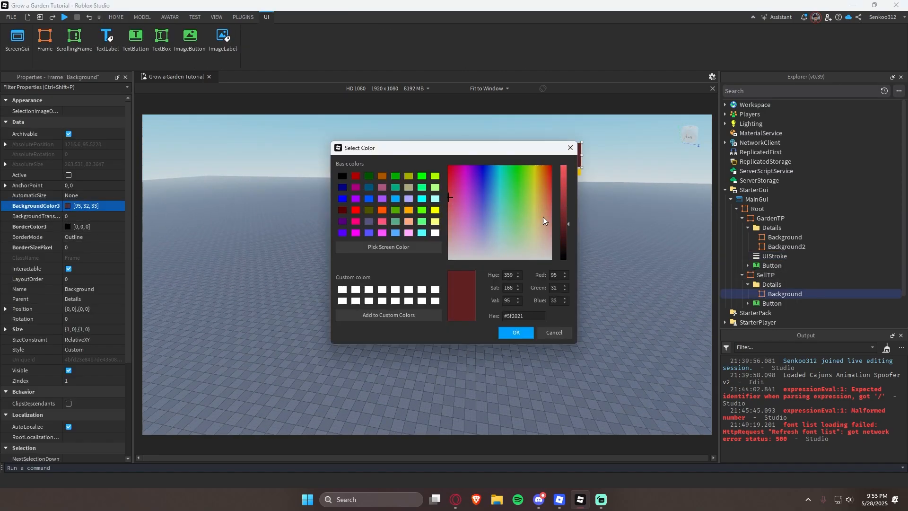
{"action": "left_click_drag", "start_coordinate": [564, 219], "coordinate": [564, 187]}
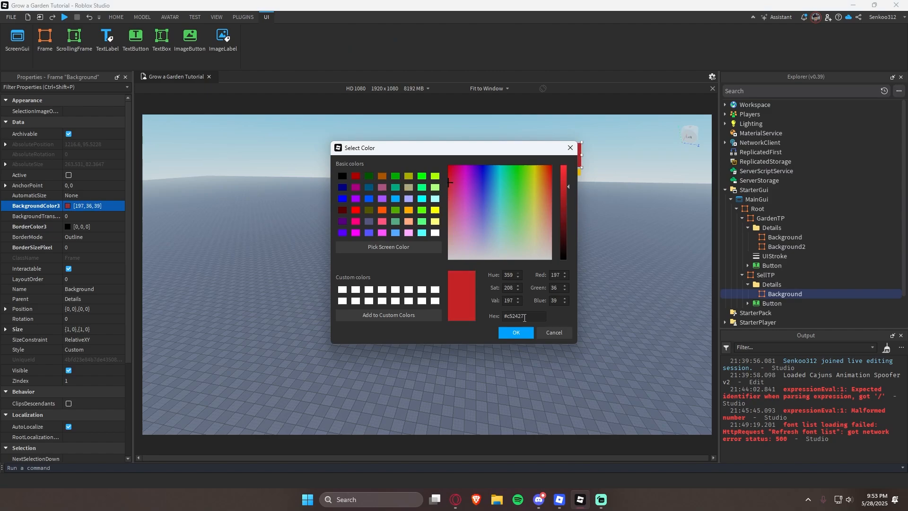
{"action": "left_click", "coordinate": [515, 332]}
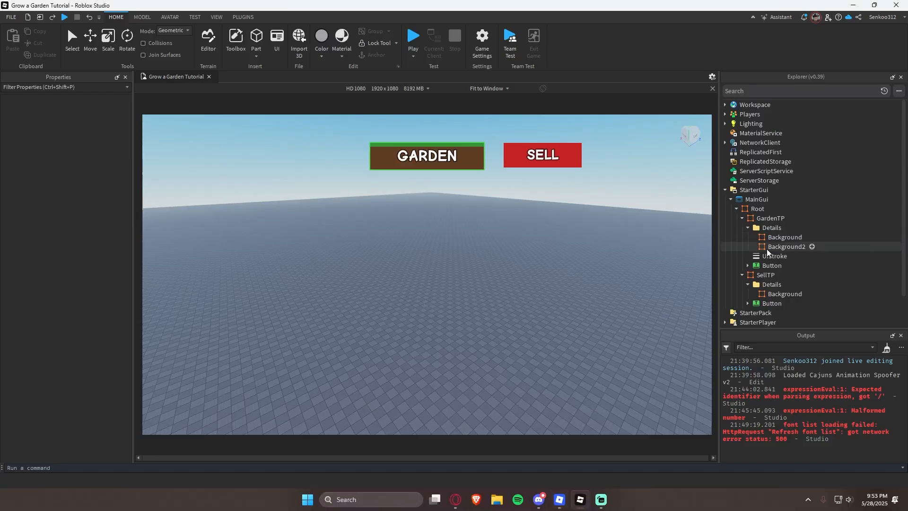
- Copy GardenTP's UIStroke and paste it into the SellTP frame
{"action": "left_click", "coordinate": [773, 256]}
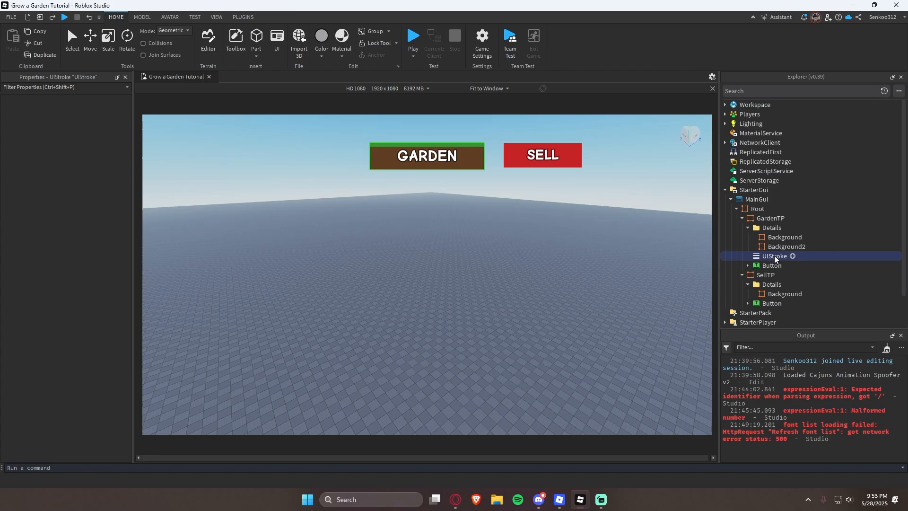
{"action": "key", "text": "ctrl+c"}
{"action": "left_click", "coordinate": [748, 227]}
{"action": "left_click", "coordinate": [748, 265]}
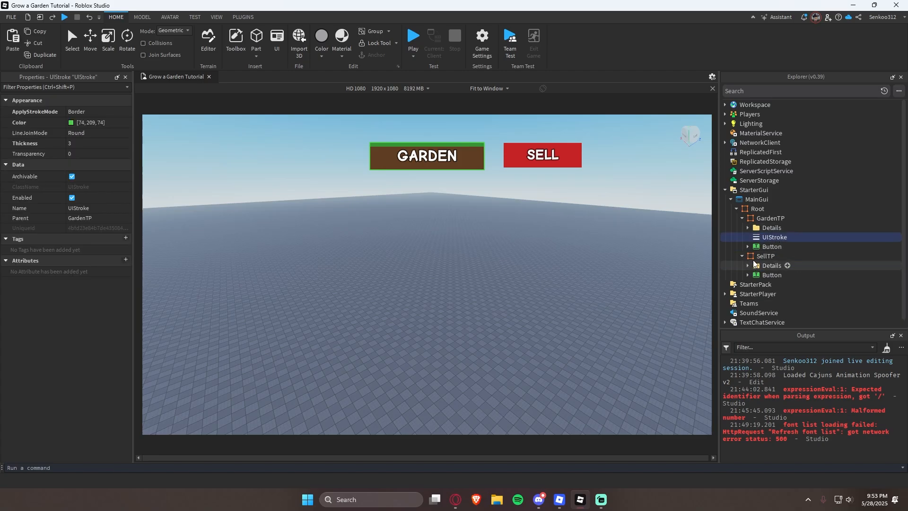
{"action": "left_click", "coordinate": [757, 256]}
{"action": "key", "text": "ctrl+v"}
- Recolour SellTP's UIStroke from green to a dark red
{"action": "left_click", "coordinate": [95, 122]}
{"action": "left_click", "coordinate": [71, 122]}
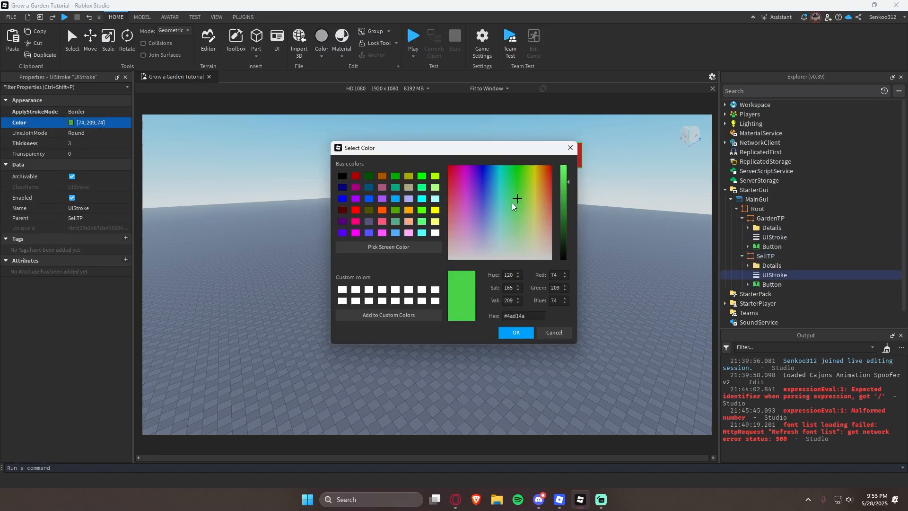
{"action": "left_click_drag", "start_coordinate": [420, 215], "coordinate": [388, 180]}
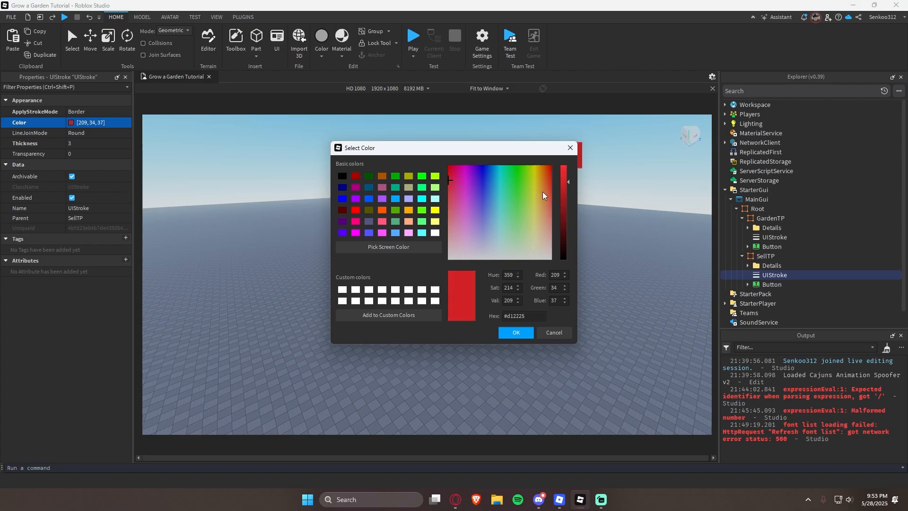
{"action": "left_click_drag", "start_coordinate": [563, 189], "coordinate": [563, 211]}
{"action": "left_click", "coordinate": [519, 333]}
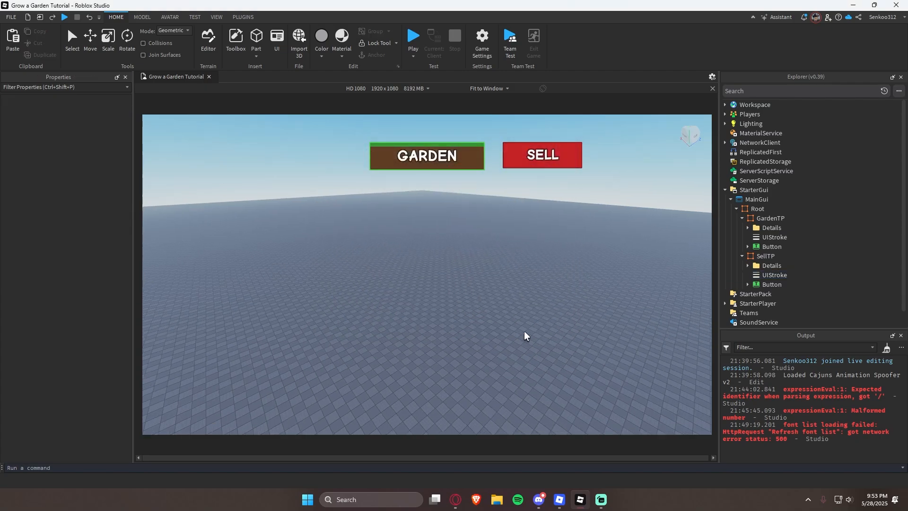
- Lower the upper edge of the SellTP frame to reduce its height to about 0.063 scale
{"action": "left_click", "coordinate": [766, 256]}
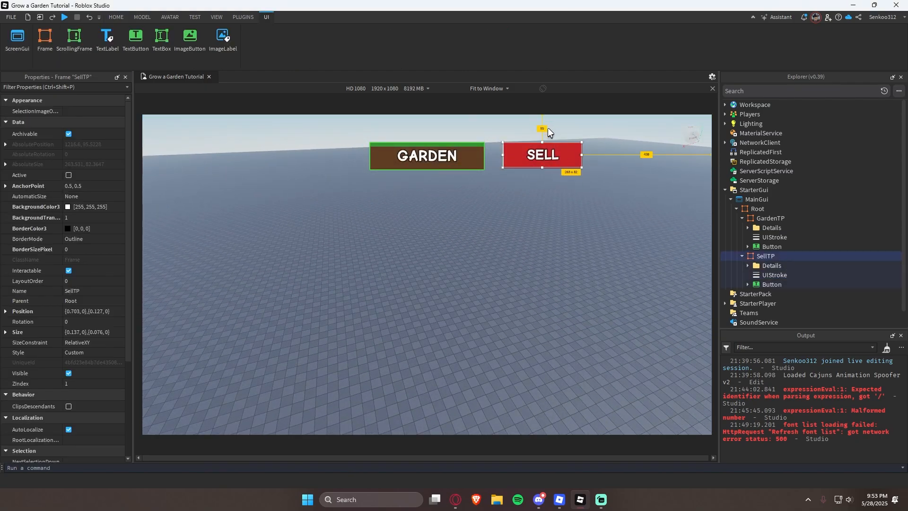
{"action": "left_click_drag", "start_coordinate": [542, 142], "coordinate": [542, 146]}
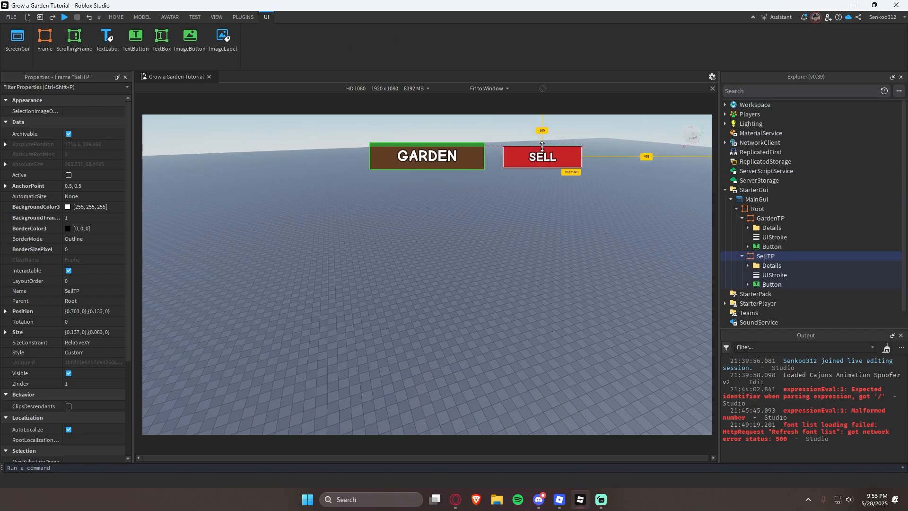
- Duplicate the SellTP frame and move the copy, including its Background and Button, to the opposite side of the GARDEN button
{"action": "left_click", "coordinate": [598, 235]}
{"action": "right_click_drag", "start_coordinate": [598, 234], "coordinate": [574, 235]}
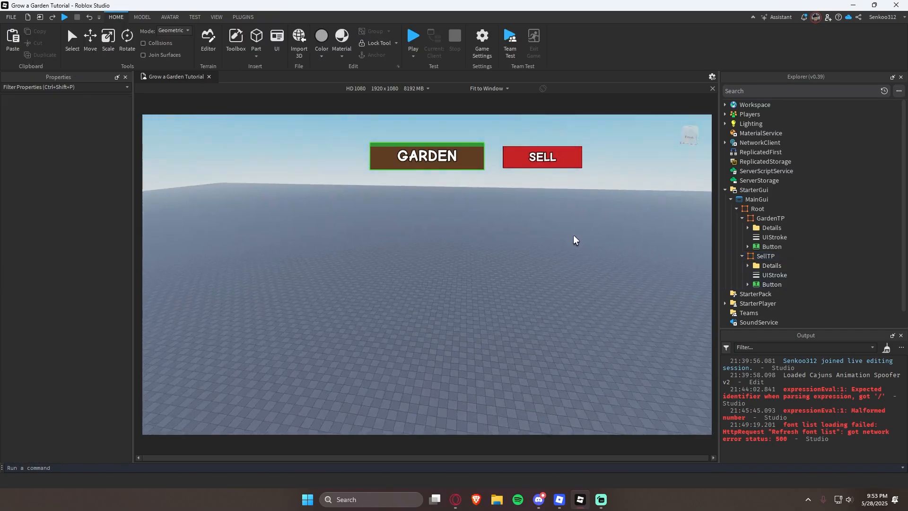
{"action": "left_click", "coordinate": [760, 256]}
{"action": "key", "text": "ctrl+d"}
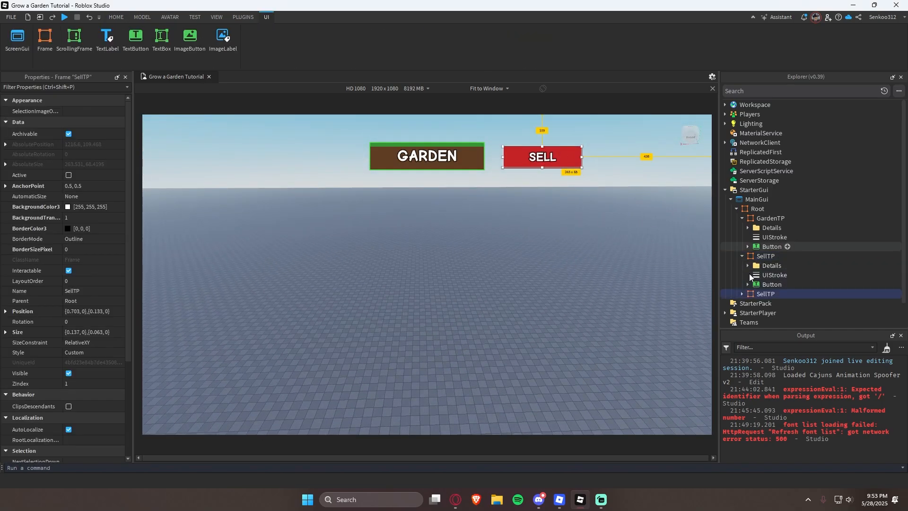
{"action": "left_click", "coordinate": [743, 294]}
{"action": "scroll", "coordinate": [744, 285], "scroll_direction": "down", "scroll_amount": 2}
{"action": "left_click", "coordinate": [748, 248]}
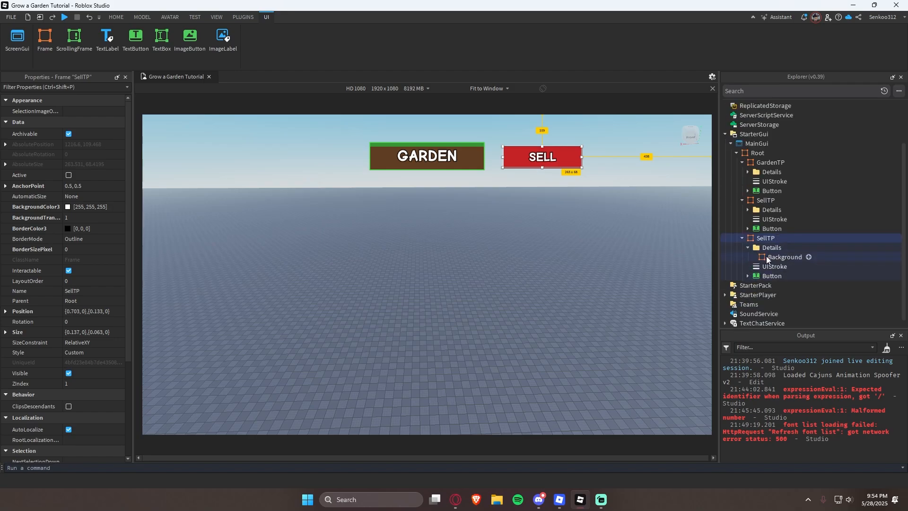
{"action": "left_click", "coordinate": [767, 256], "text": "ctrl"}
{"action": "left_click", "coordinate": [767, 275], "text": "ctrl"}
{"action": "left_click_drag", "start_coordinate": [561, 157], "coordinate": [332, 162]}
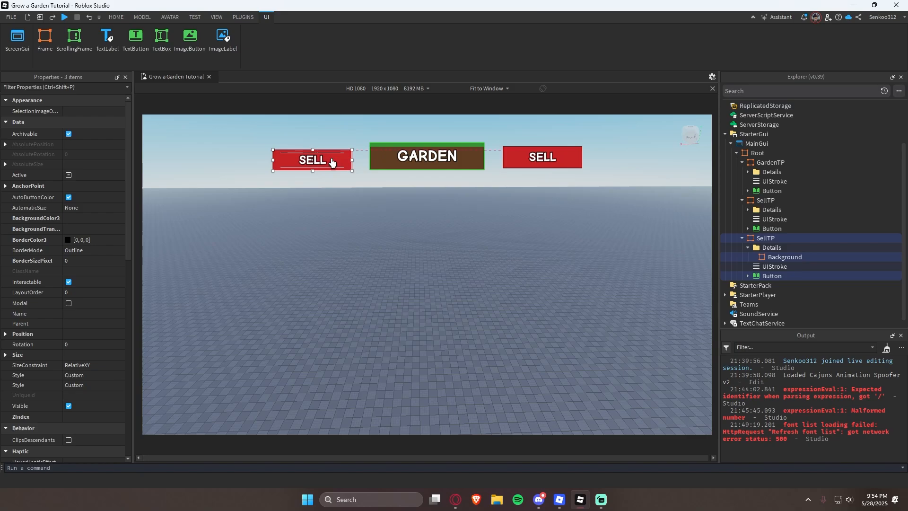
{"action": "left_click", "coordinate": [610, 251]}
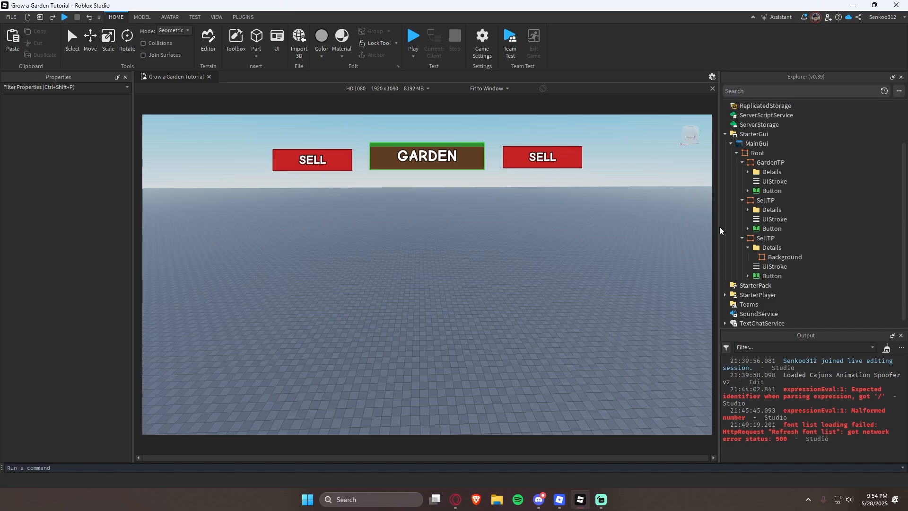
- Collapse the GardenTP and original SellTP frames and examine their Position values
{"action": "left_click", "coordinate": [771, 163]}
{"action": "left_click", "coordinate": [743, 162]}
{"action": "scroll", "coordinate": [770, 195], "scroll_direction": "up", "scroll_amount": 1}
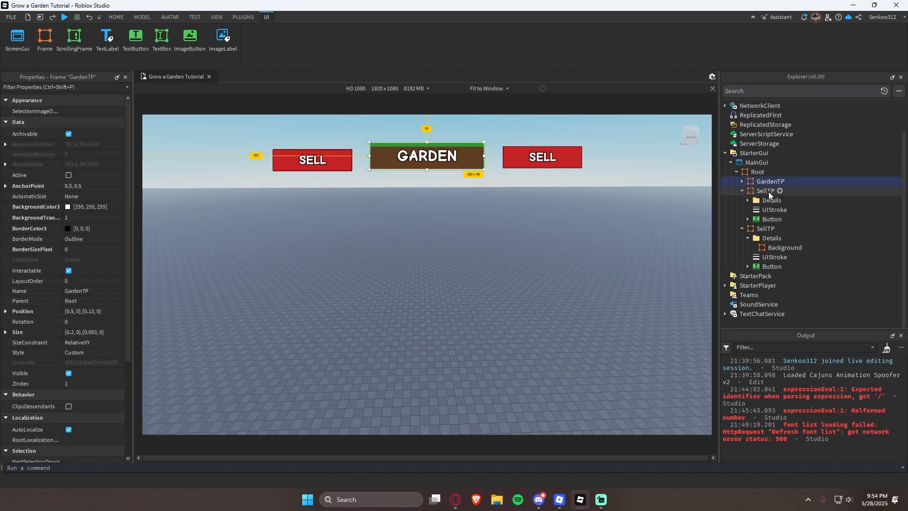
{"action": "scroll", "coordinate": [770, 195], "scroll_direction": "up", "scroll_amount": 2}
{"action": "left_click", "coordinate": [742, 219]}
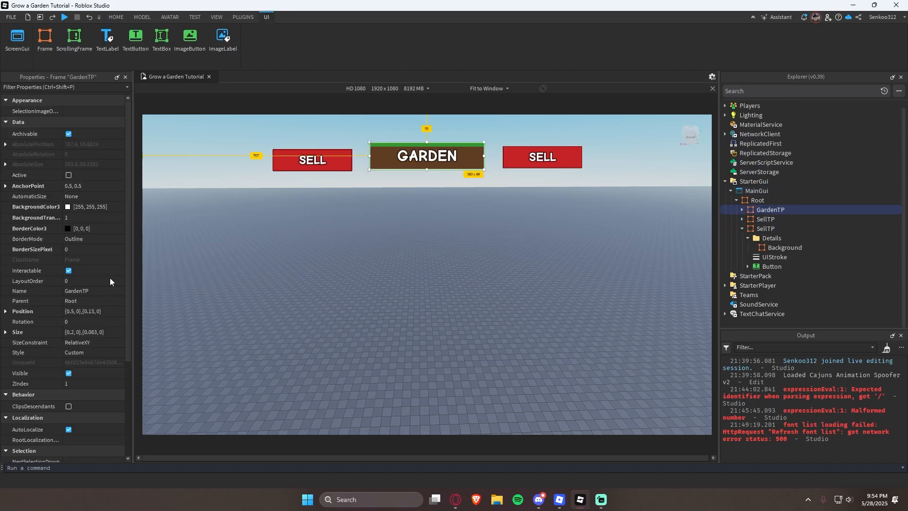
{"action": "scroll", "coordinate": [110, 282], "scroll_direction": "down", "scroll_amount": 3}
{"action": "left_click", "coordinate": [765, 216]}
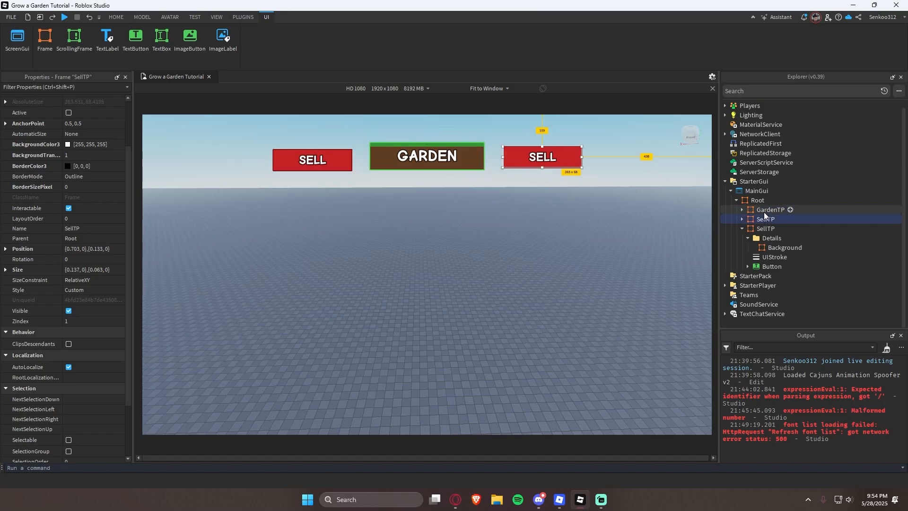
{"action": "left_click", "coordinate": [770, 210]}
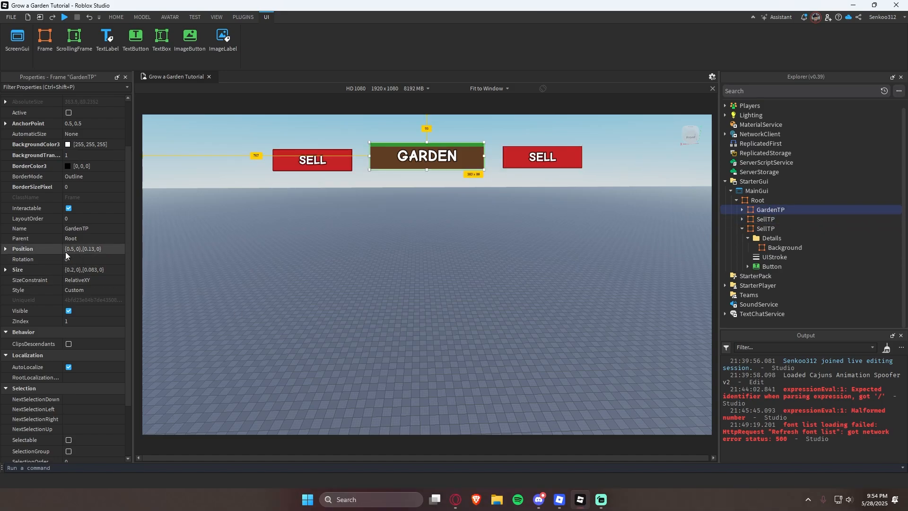
- Open the Calculator app and select the original SellTP frame so its Position values are at hand
{"action": "left_click", "coordinate": [308, 500]}
{"action": "type", "text": "calc"}
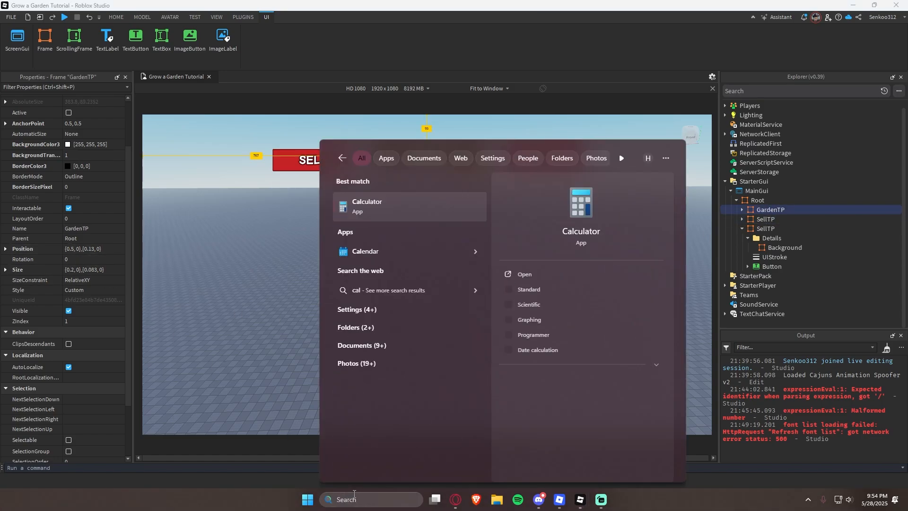
{"action": "key", "text": "Return"}
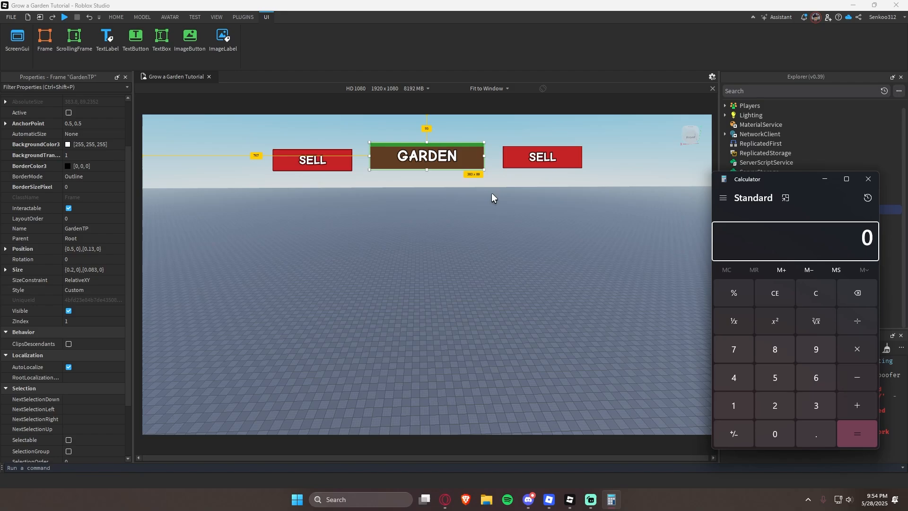
{"action": "left_click", "coordinate": [826, 179]}
{"action": "left_click", "coordinate": [764, 219]}
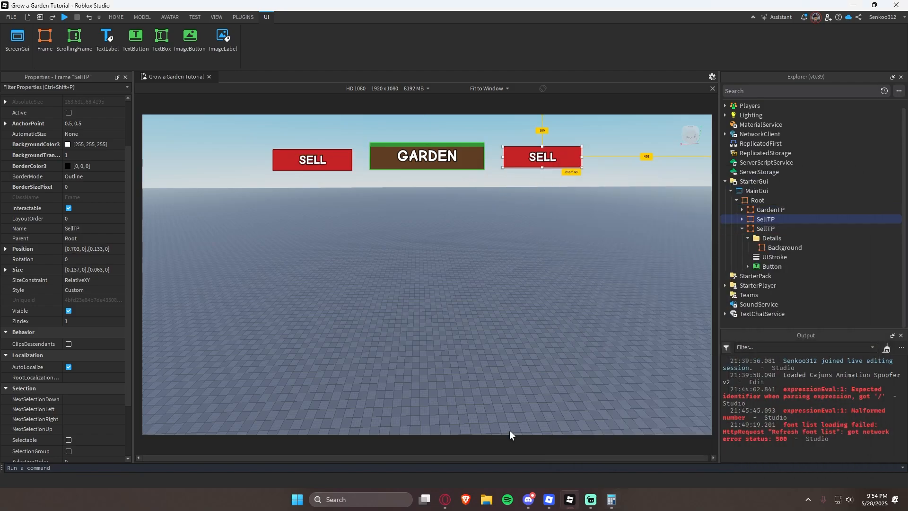
{"action": "left_click", "coordinate": [611, 500]}
{"action": "type", "text": ".78"}
{"action": "key", "text": "BackSpace"}
{"action": "type", "text": "-3"}
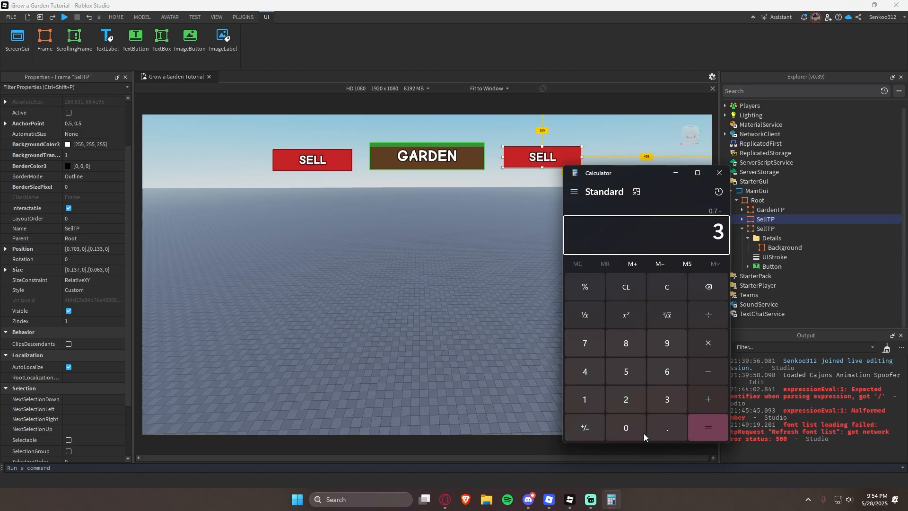
{"action": "key", "text": "Escape"}
- Calculate the horizontal offset between SellTP and GardenTP as 0.703 minus 0.5 and copy the result
{"action": "type", "text": "."}
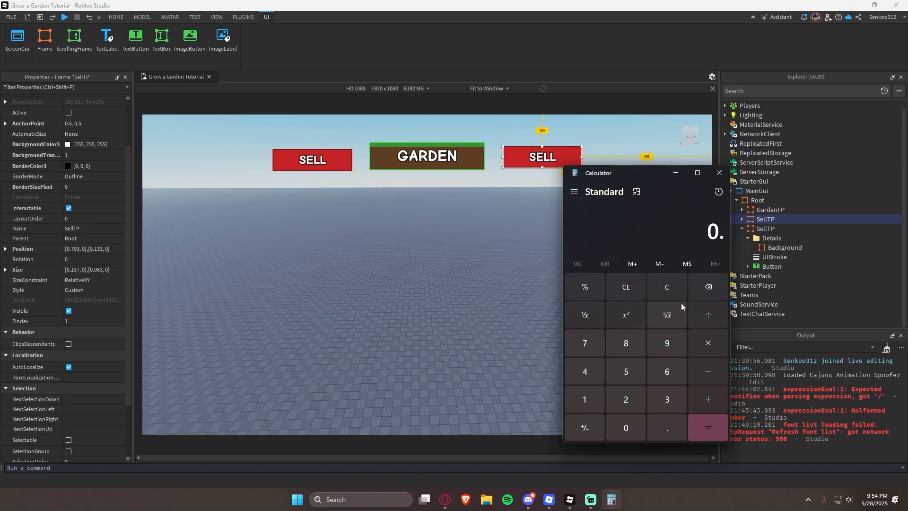
{"action": "type", "text": "703"}
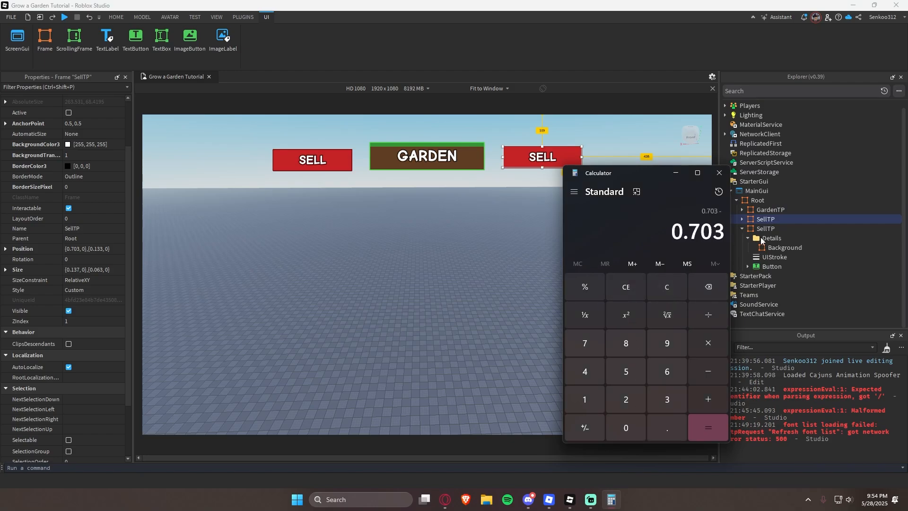
{"action": "left_click", "coordinate": [765, 220]}
{"action": "left_click", "coordinate": [771, 210]}
{"action": "left_click", "coordinate": [612, 500]}
{"action": "type", "text": "-.5"}
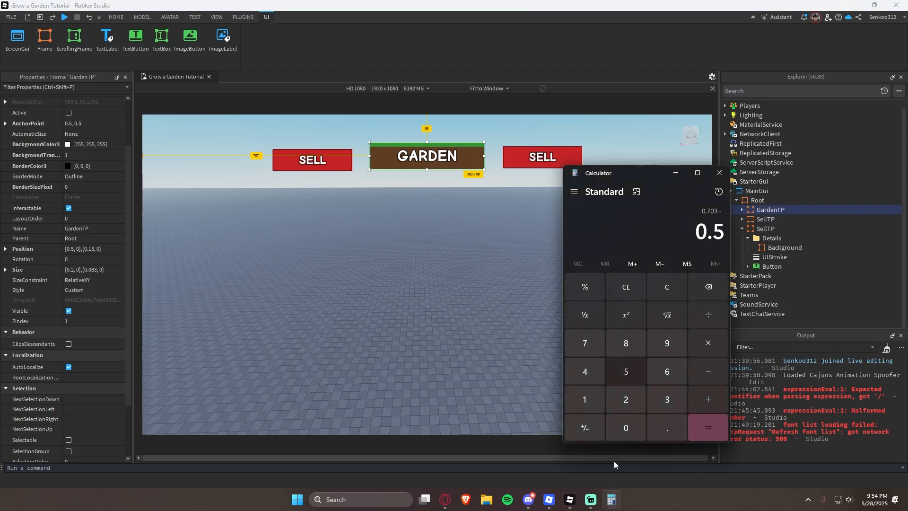
{"action": "key", "text": "Return"}
{"action": "left_click_drag", "start_coordinate": [676, 231], "coordinate": [731, 231]}
{"action": "key", "text": "ctrl+c"}
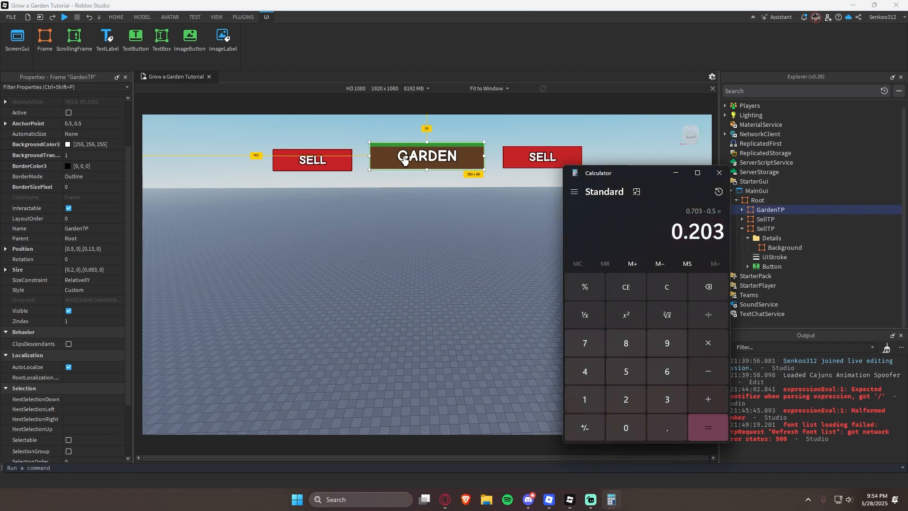
- Subtract the copied offset from 0.5 in Calculator and return to Roblox Studio
{"action": "left_click", "coordinate": [666, 284]}
{"action": "type", "text": "0.5-"}
{"action": "key", "text": "ctrl+v"}
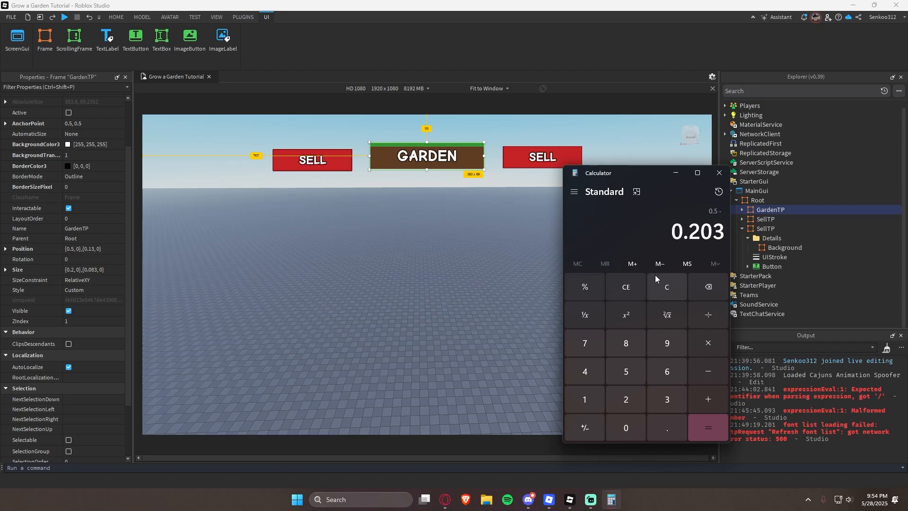
{"action": "key", "text": "Return"}
{"action": "left_click", "coordinate": [676, 172]}
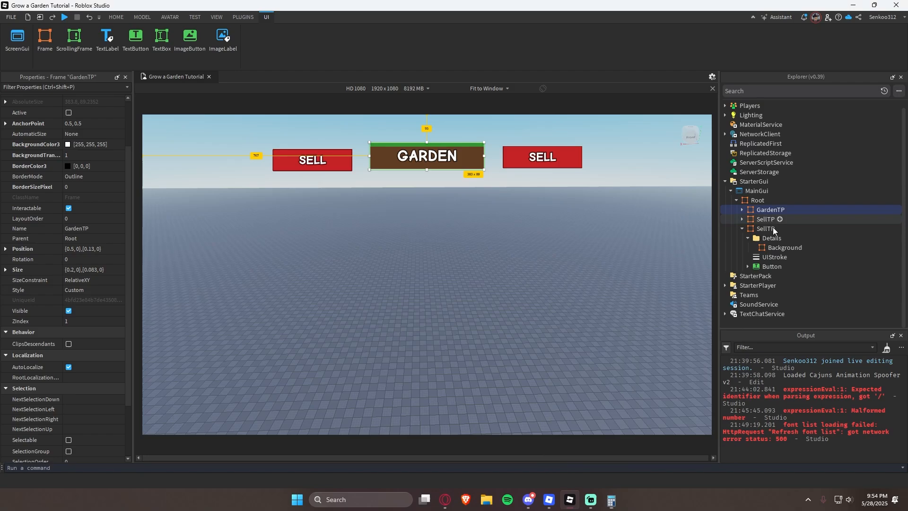
- Set the duplicate SellTP frame's horizontal position scale to 0.297
{"action": "left_click", "coordinate": [766, 229]}
{"action": "left_click", "coordinate": [73, 249]}
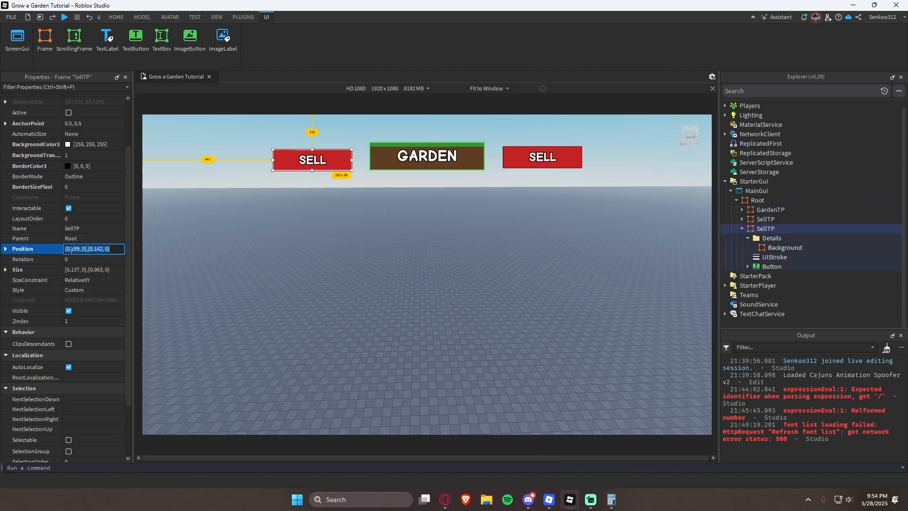
{"action": "left_click_drag", "start_coordinate": [71, 249], "coordinate": [78, 252]}
{"action": "type", "text": "297"}
{"action": "key", "text": "Return"}
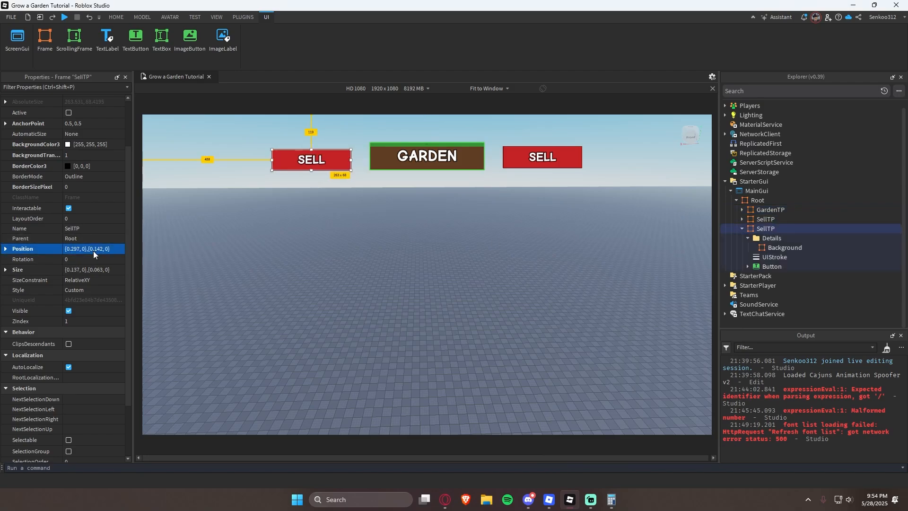
- Set the duplicate SellTP frame's vertical position scale to 0.133, copied from the original SellTP
{"action": "left_click", "coordinate": [611, 499]}
{"action": "left_click", "coordinate": [531, 349]}
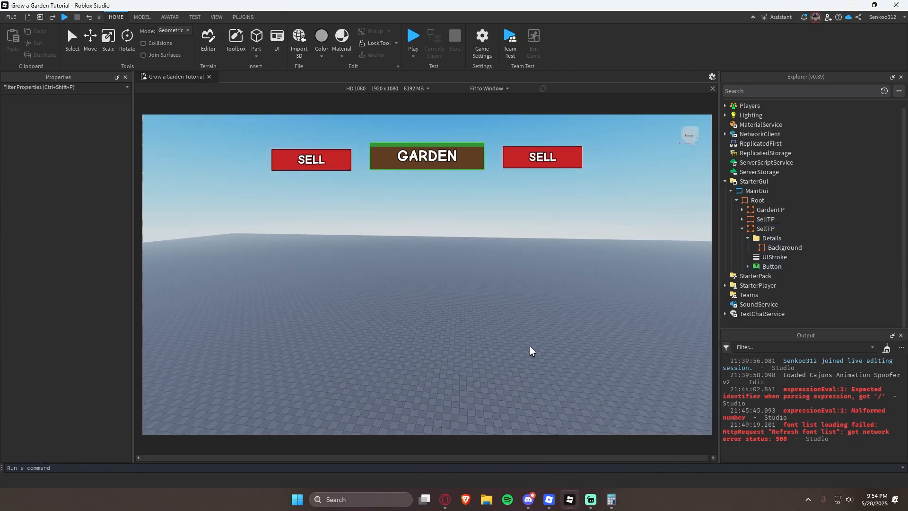
{"action": "left_click", "coordinate": [766, 220]}
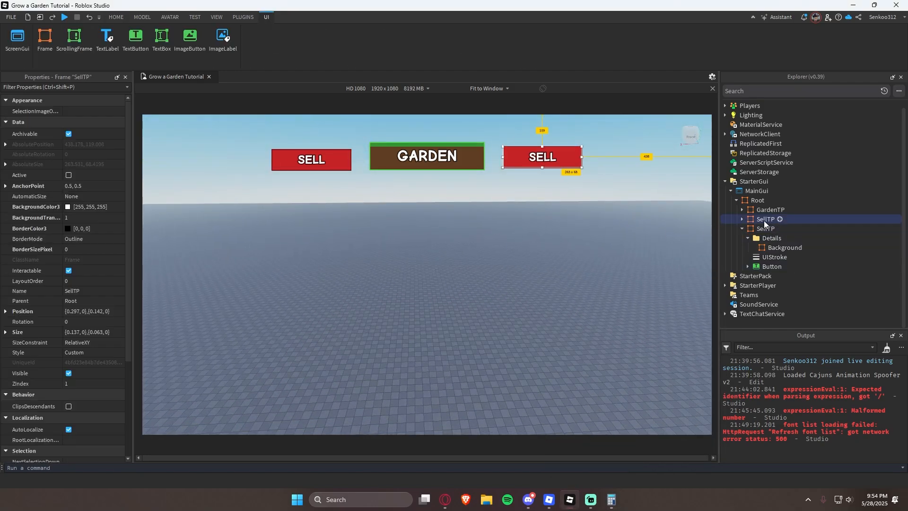
{"action": "left_click", "coordinate": [96, 311]}
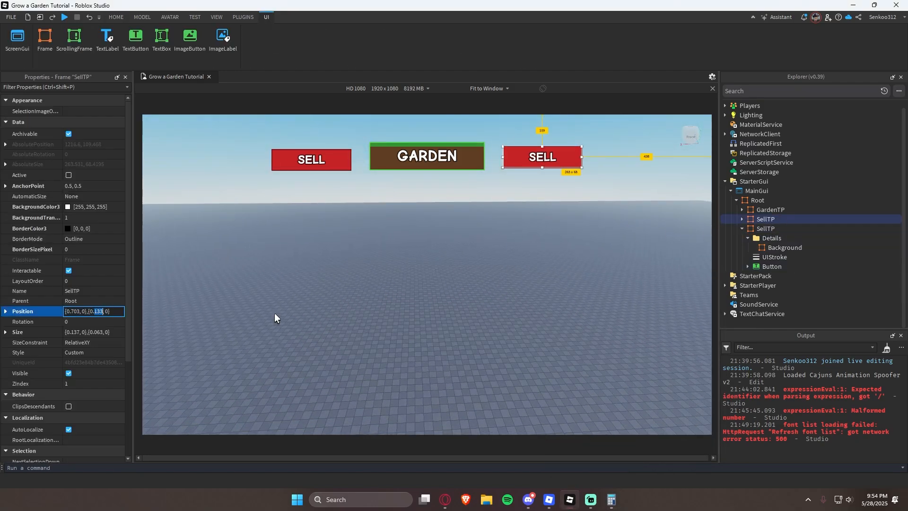
{"action": "left_click", "coordinate": [766, 228]}
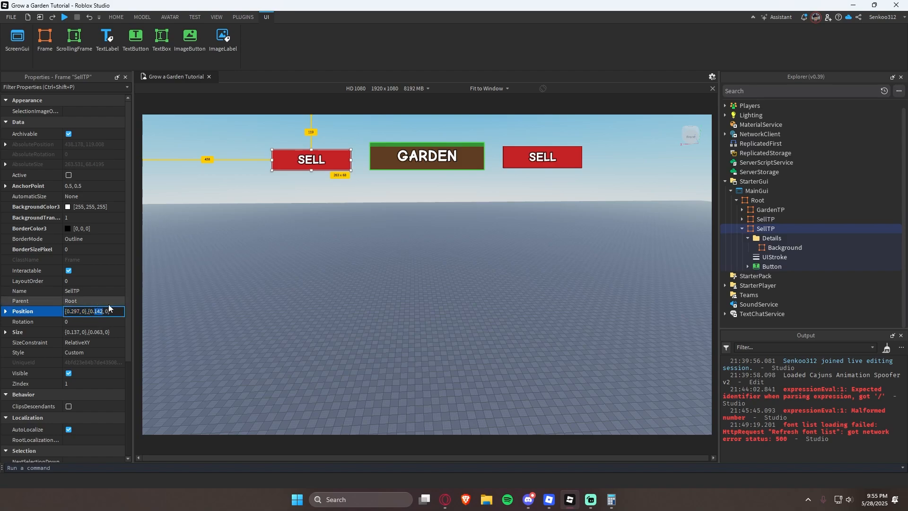
{"action": "left_click", "coordinate": [454, 269]}
{"action": "right_click_drag", "start_coordinate": [455, 268], "coordinate": [462, 268]}
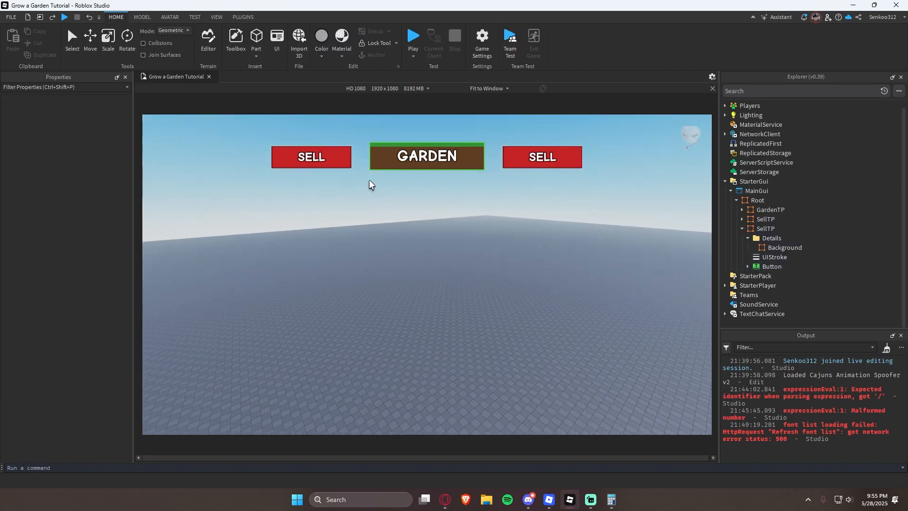
- Rename the duplicate SellTP frame as SeedsTP
{"action": "left_click", "coordinate": [551, 498]}
{"action": "key", "text": "alt+Tab"}
{"action": "left_click", "coordinate": [765, 229]}
{"action": "key", "text": "F2"}
{"action": "type", "text": "SeedsTP"}
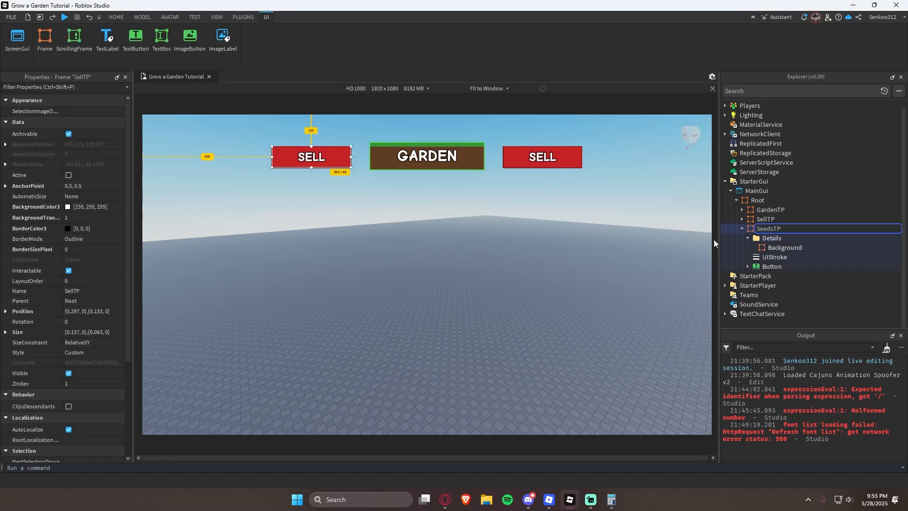
{"action": "key", "text": "Return"}
- Change the SeedsTP button's text to SEEDS
{"action": "left_click", "coordinate": [308, 159]}
{"action": "double_click", "coordinate": [308, 159]}
{"action": "type", "text": "SEEDS"}
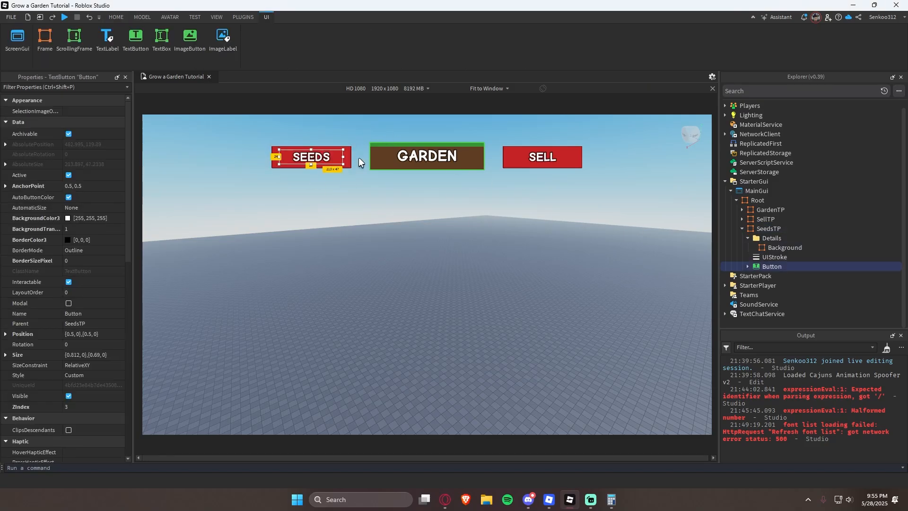
{"action": "left_click", "coordinate": [434, 282]}
- Set the BackgroundColor3 of SeedsTP's Background to a light blue of about 88, 168, 221
{"action": "left_click", "coordinate": [785, 248]}
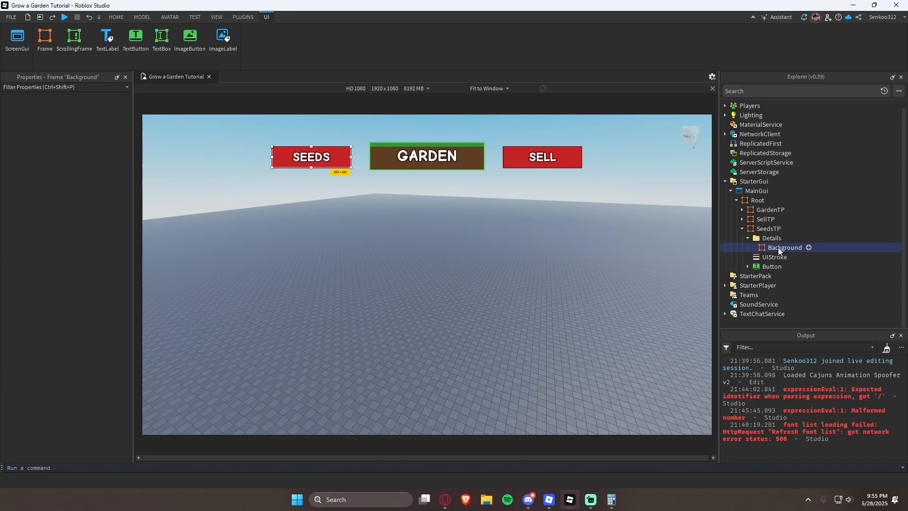
{"action": "left_click", "coordinate": [74, 205]}
{"action": "left_click_drag", "start_coordinate": [514, 208], "coordinate": [493, 202]}
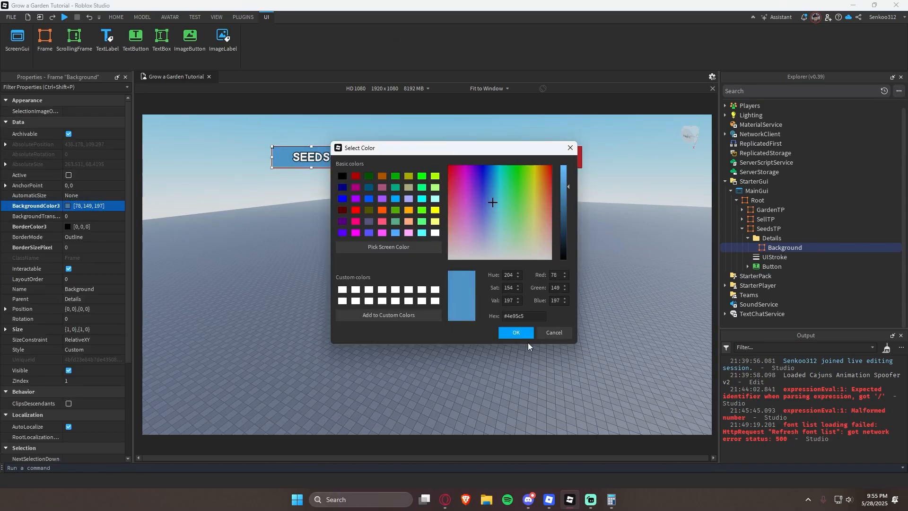
{"action": "left_click_drag", "start_coordinate": [567, 185], "coordinate": [563, 178]}
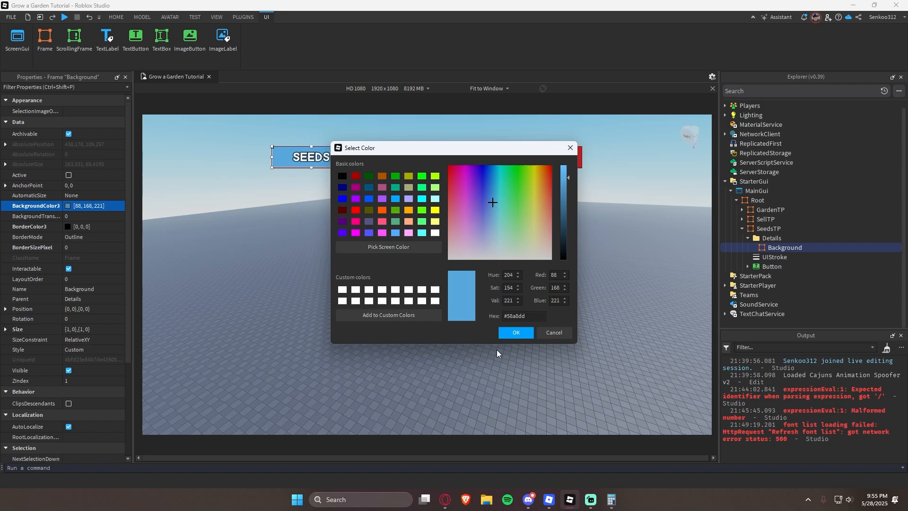
{"action": "left_click", "coordinate": [516, 332]}
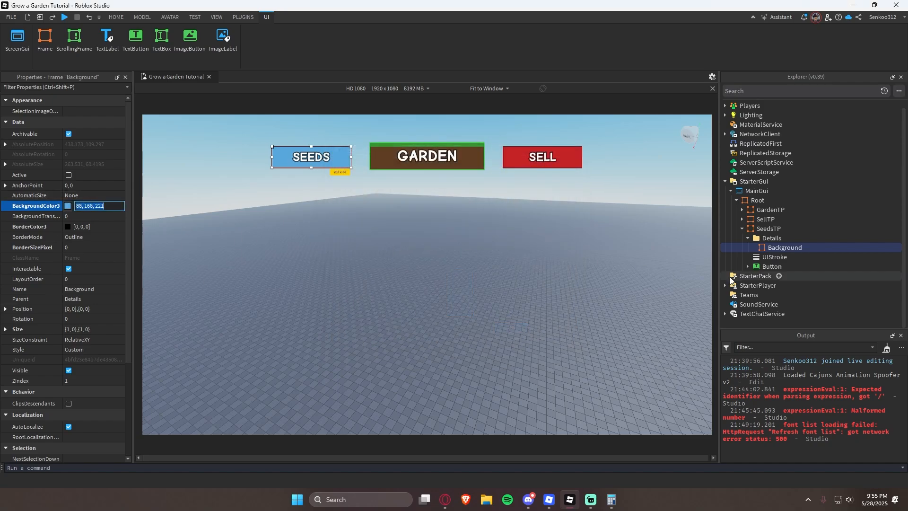
- Set SeedsTP's UIStroke colour to 88, 168, 221 and darken it to a deeper blue
{"action": "left_click", "coordinate": [729, 259]}
{"action": "left_click", "coordinate": [115, 122]}
{"action": "type", "text": "[88, 168, 221]"}
{"action": "key", "text": "Return"}
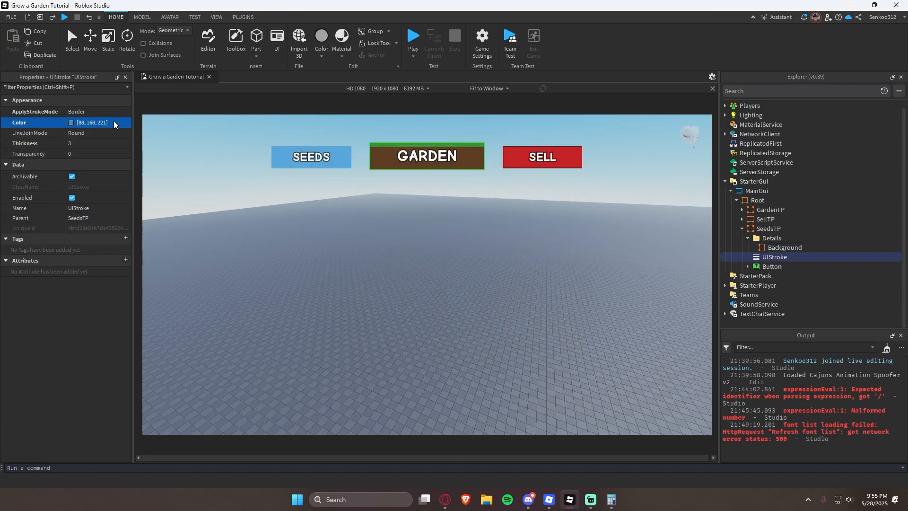
{"action": "left_click", "coordinate": [71, 123]}
{"action": "left_click_drag", "start_coordinate": [563, 178], "coordinate": [564, 218]}
{"action": "left_click", "coordinate": [516, 332]}
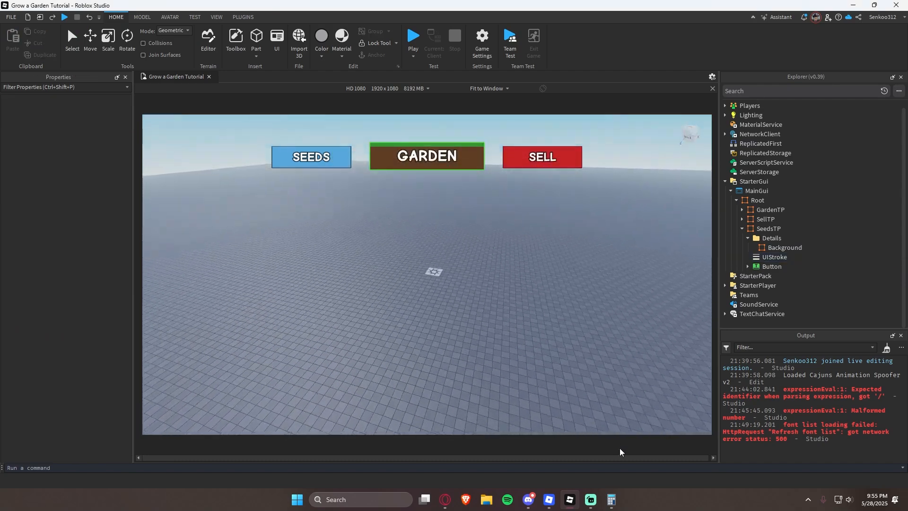
- Switch to the running Grow a Garden game to compare its SEEDS, GARDEN and SELL buttons
{"action": "left_click", "coordinate": [571, 497]}
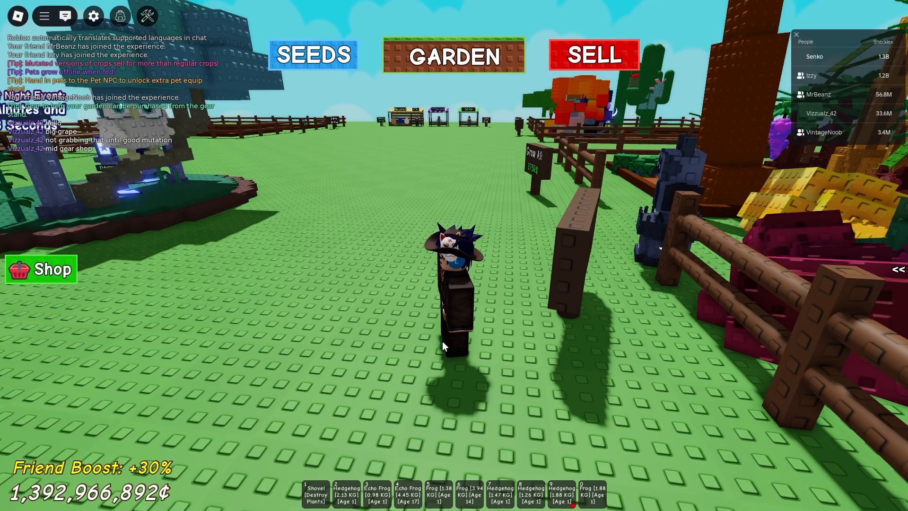
- Switch back to Roblox Studio and collapse the SeedsTP and Root branches of MainGui
{"action": "key", "text": "d"}
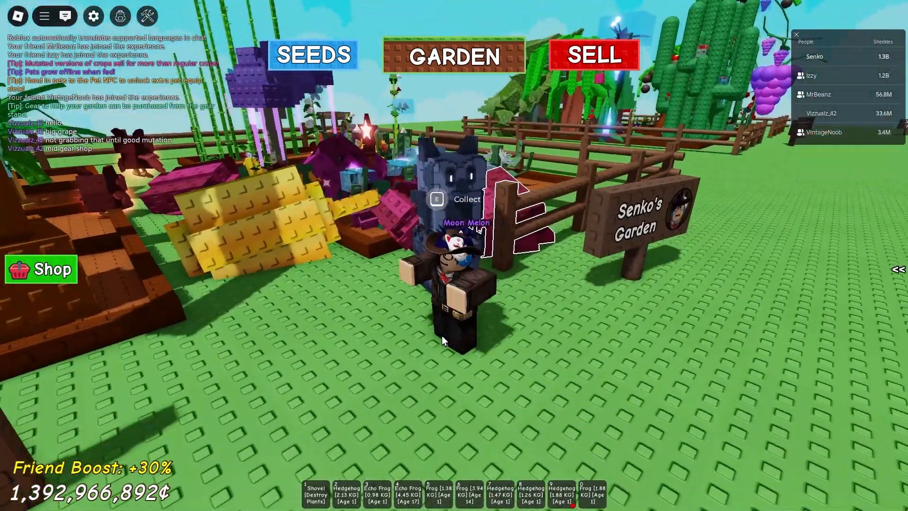
{"action": "key", "text": "alt+Tab"}
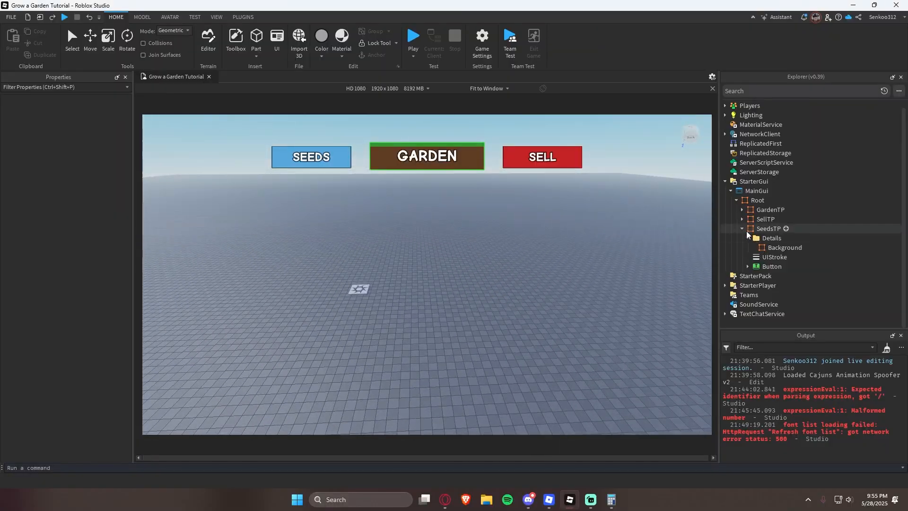
{"action": "left_click", "coordinate": [742, 229]}
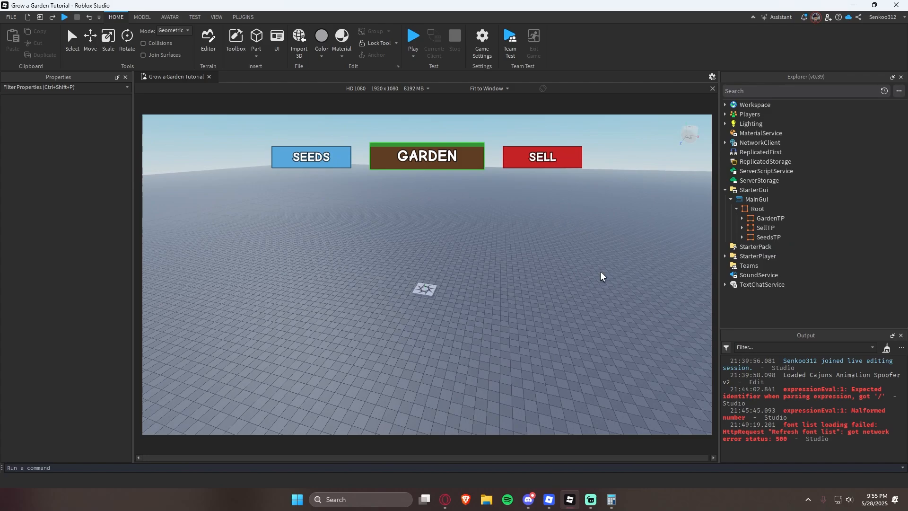
{"action": "left_click", "coordinate": [741, 211]}
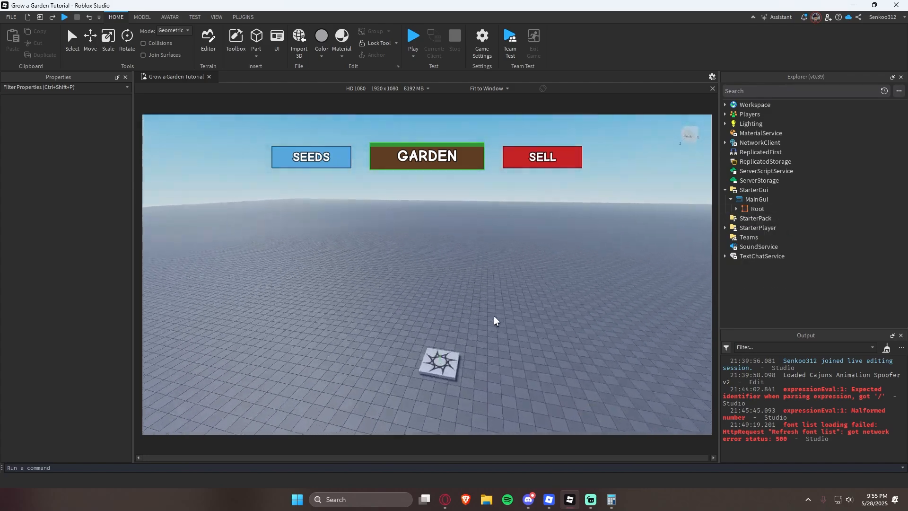
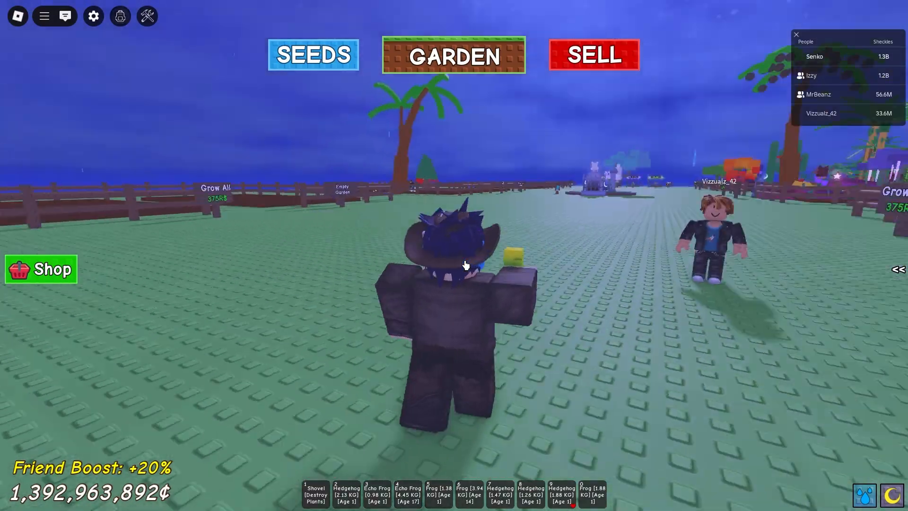
- Examine the Sheckles counter in the running Grow a Garden game and return to Roblox Studio
{"action": "key", "text": "w"}
{"action": "key", "text": "w"}
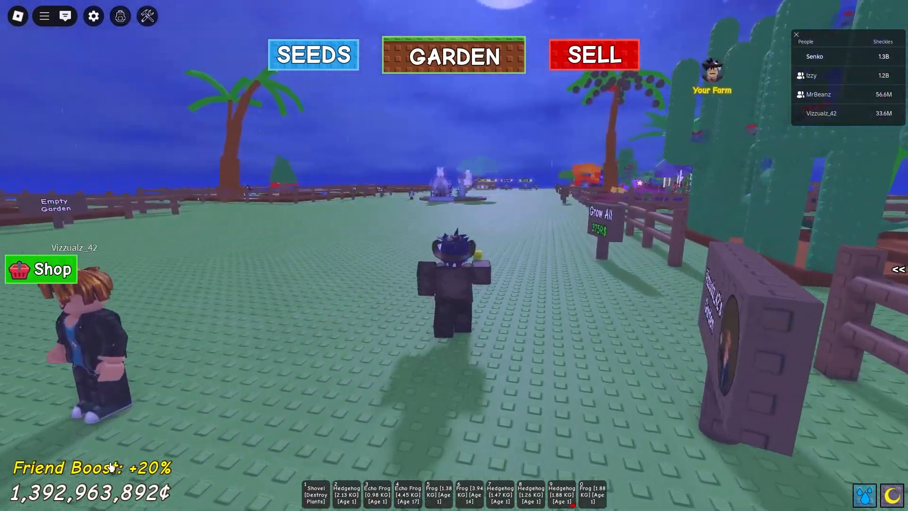
{"action": "key", "text": "w"}
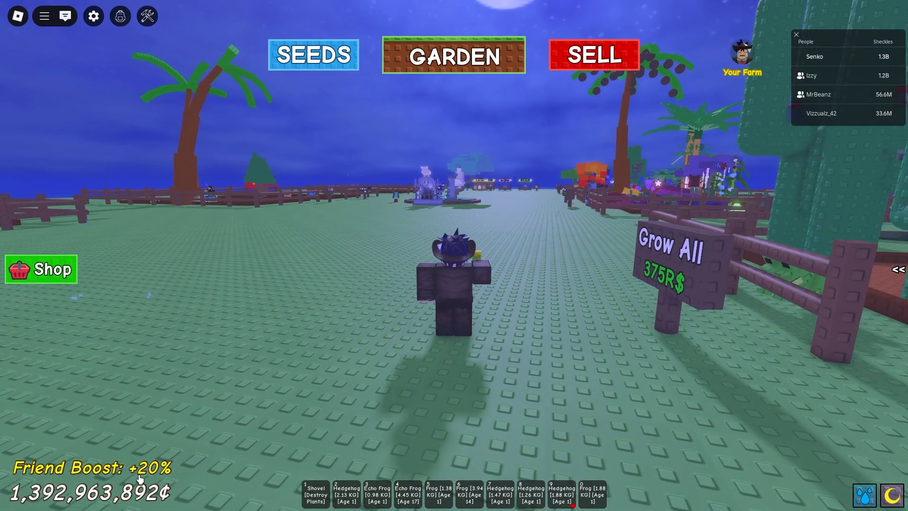
{"action": "key", "text": "alt+Tab"}
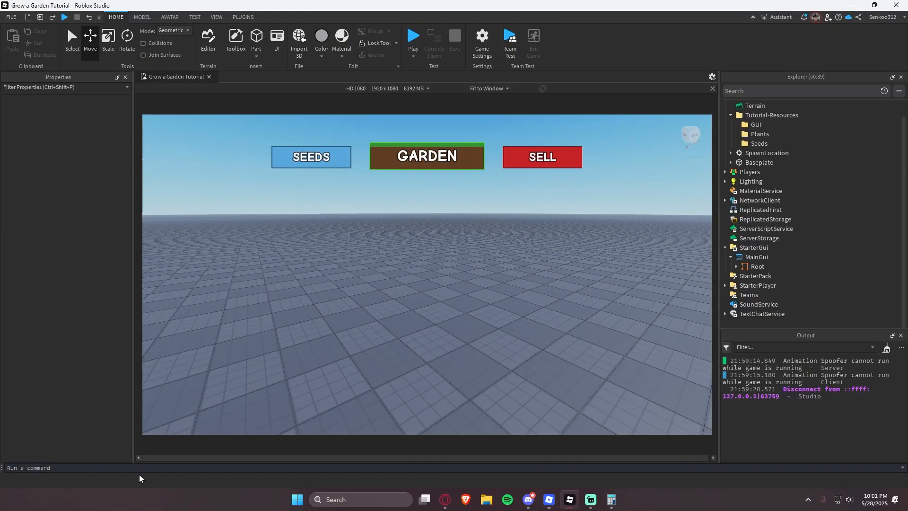
- Add a TextLabel inside the Root frame and rename it Sheckles
{"action": "double_click", "coordinate": [757, 266]}
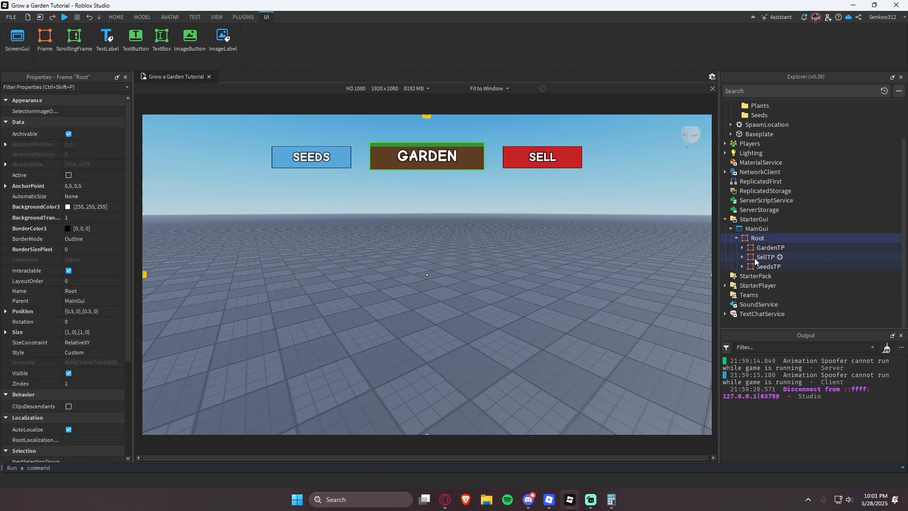
{"action": "left_click", "coordinate": [769, 238]}
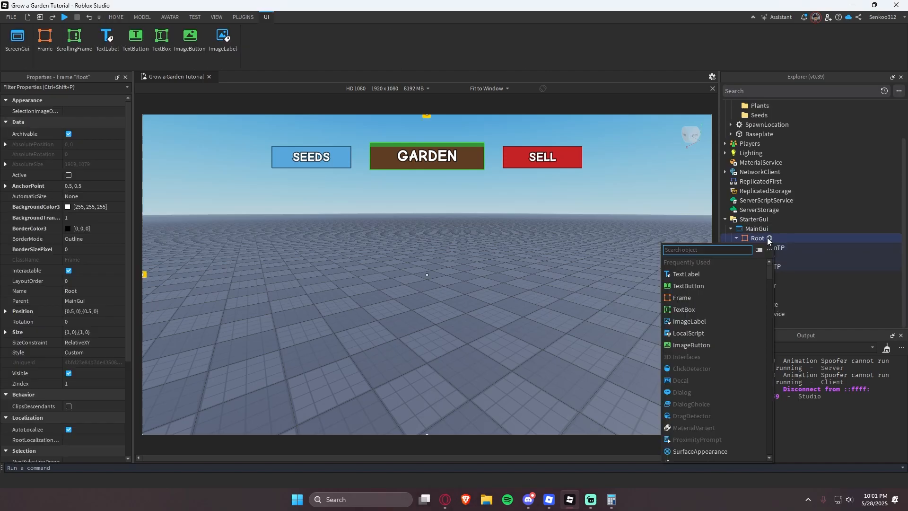
{"action": "type", "text": "textl"}
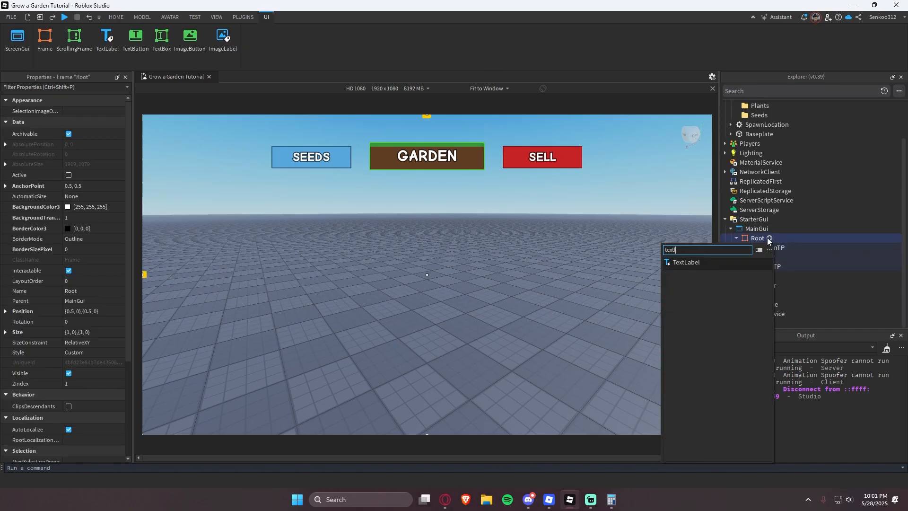
{"action": "key", "text": "Return"}
{"action": "key", "text": "F2"}
{"action": "type", "text": "Shec"}
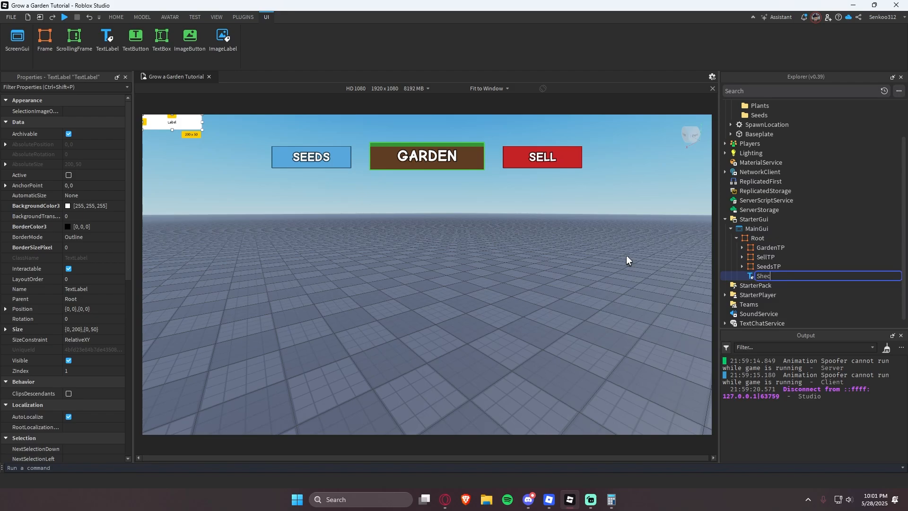
{"action": "type", "text": "kles"}
{"action": "key", "text": "Return"}
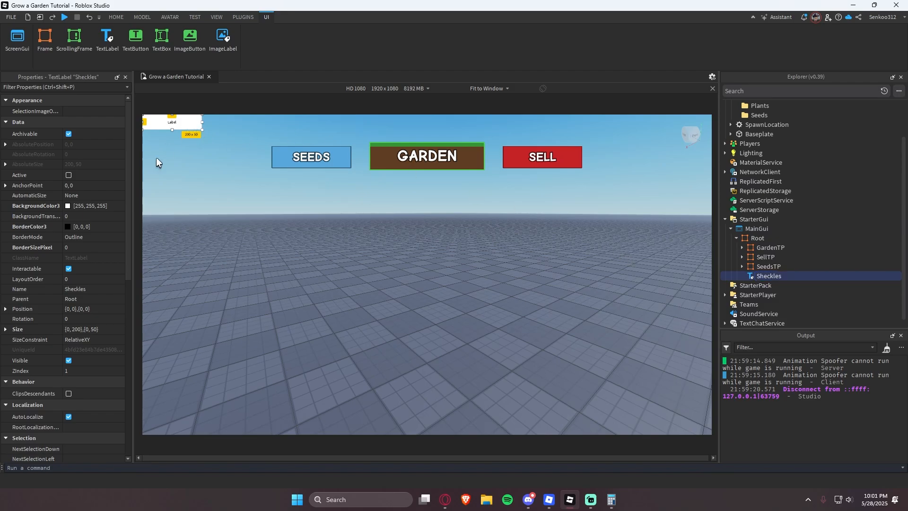
- Set the Sheckles label's Size to 0.1,0,0.1,0, and place it in the canvas's lower-left corner, widened to about 0.234 scale
{"action": "left_click", "coordinate": [92, 331]}
{"action": "type", "text": "0.1,0,0.1,0"}
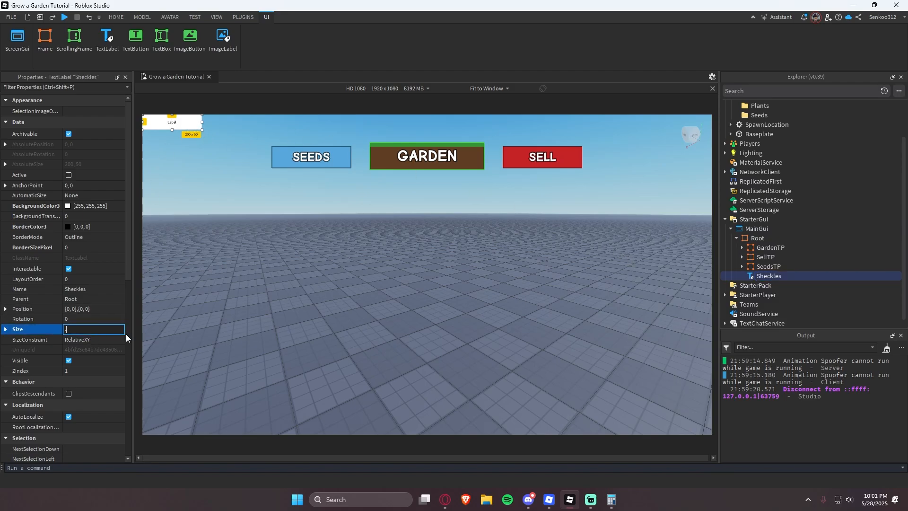
{"action": "key", "text": "Return"}
{"action": "left_click_drag", "start_coordinate": [189, 133], "coordinate": [282, 415]}
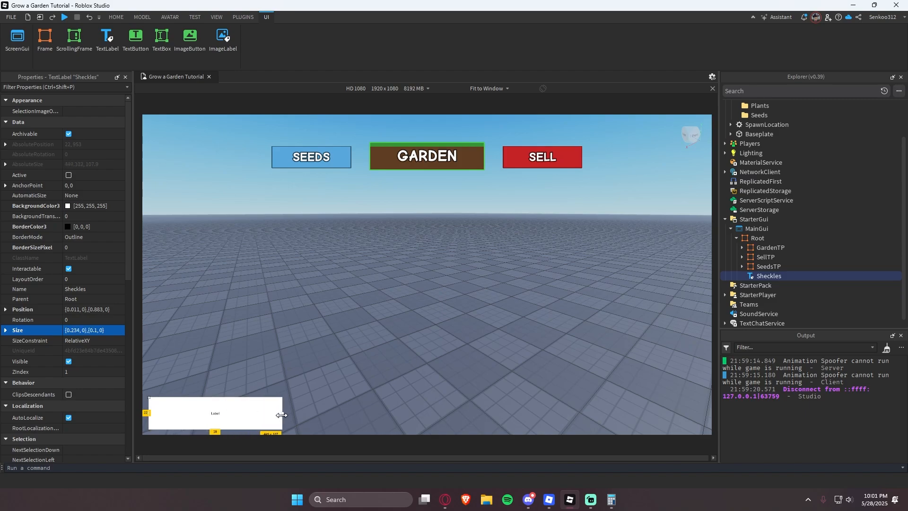
- Enable TextScaled on the Sheckles label and reduce its height from the upper edge to about 0.058 scale
{"action": "scroll", "coordinate": [80, 364], "scroll_direction": "down", "scroll_amount": 5}
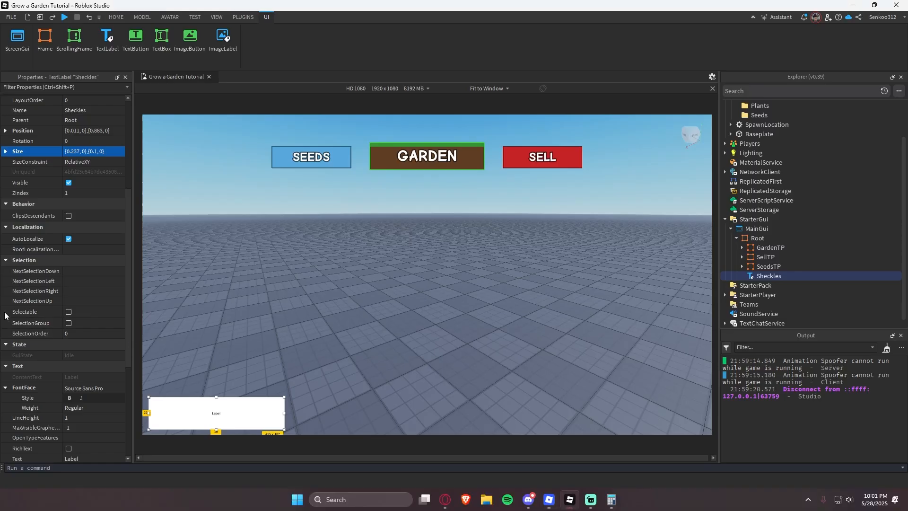
{"action": "scroll", "coordinate": [90, 322], "scroll_direction": "down", "scroll_amount": 10}
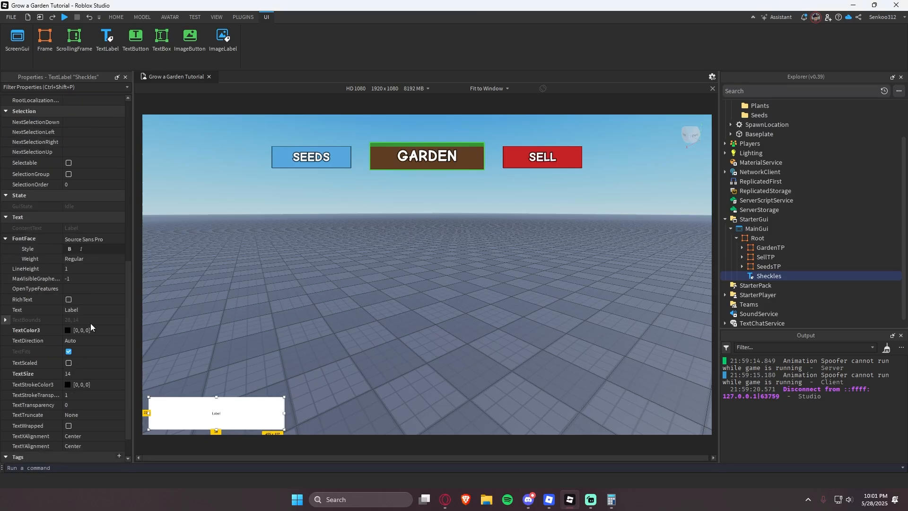
{"action": "left_click", "coordinate": [71, 330]}
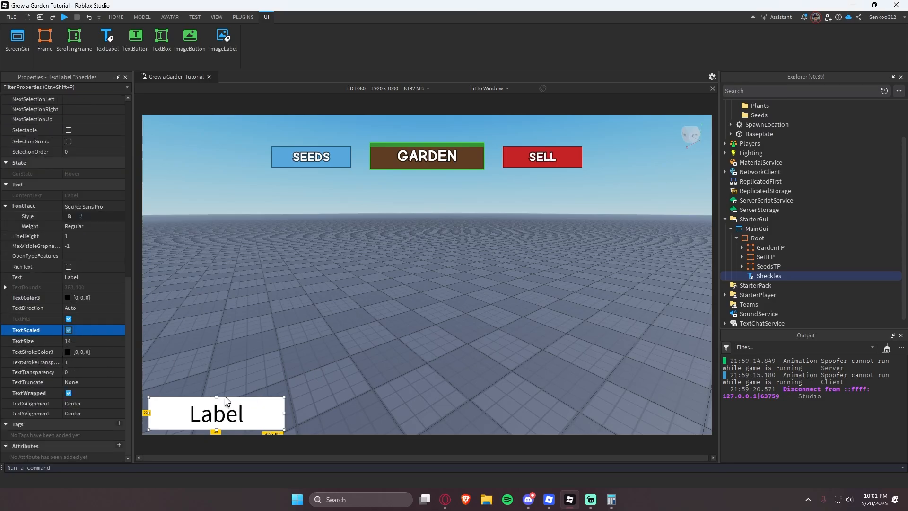
{"action": "left_click_drag", "start_coordinate": [216, 398], "coordinate": [222, 411]}
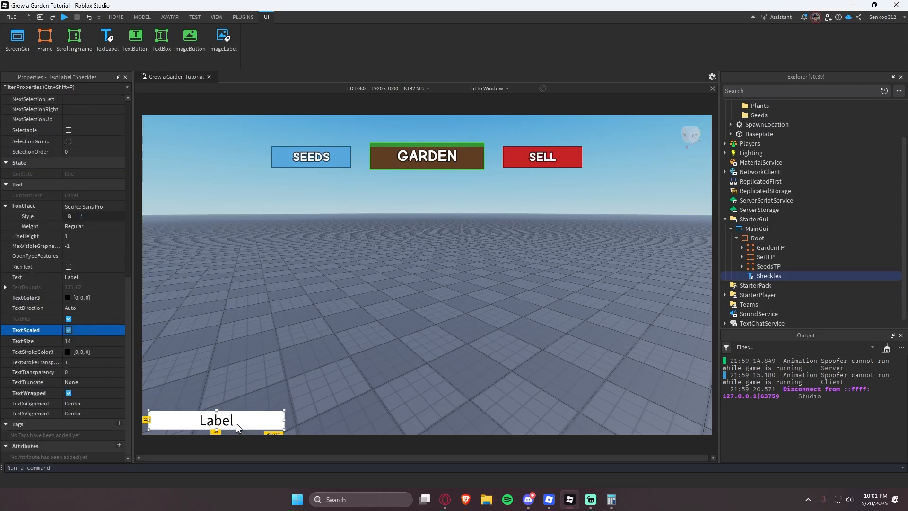
- Set the Sheckles label's TextXAlignment to Left and its BackgroundTransparency to 1
{"action": "double_click", "coordinate": [222, 422]}
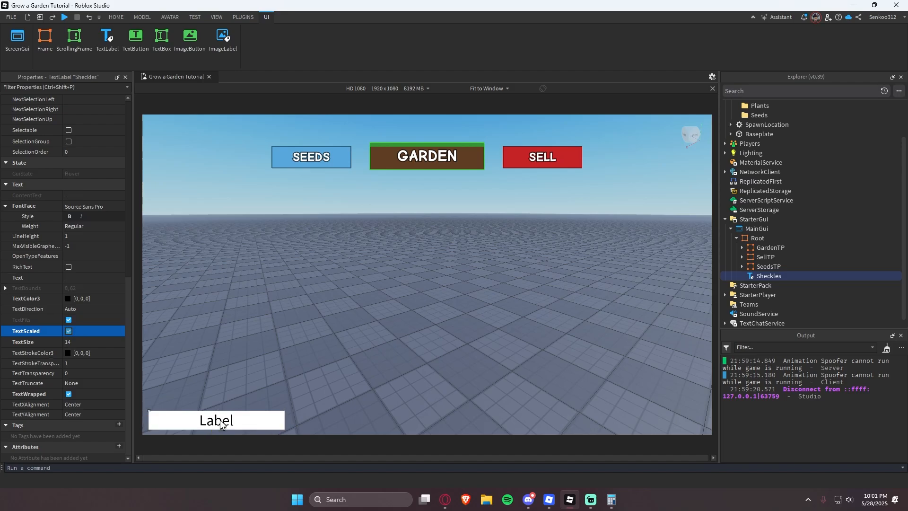
{"action": "left_click", "coordinate": [92, 405]}
{"action": "left_click", "coordinate": [118, 425]}
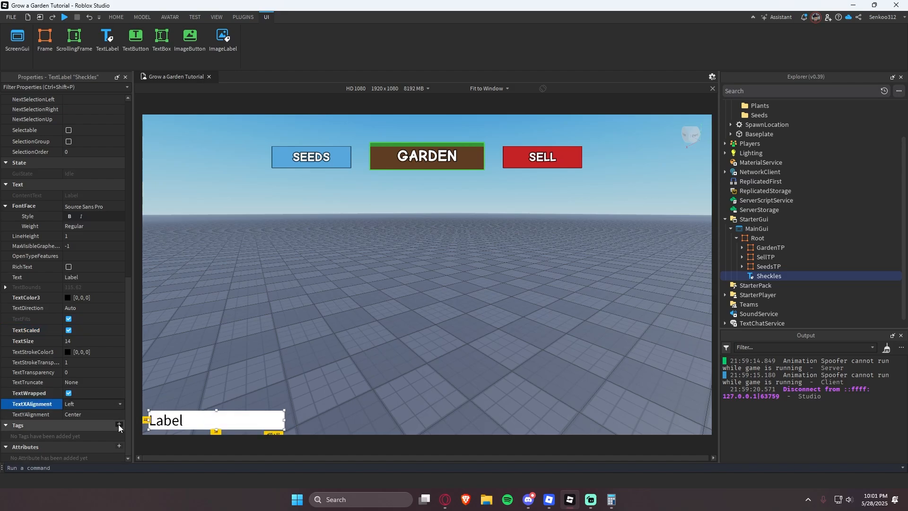
{"action": "scroll", "coordinate": [41, 272], "scroll_direction": "up", "scroll_amount": 5}
{"action": "left_click", "coordinate": [92, 216]}
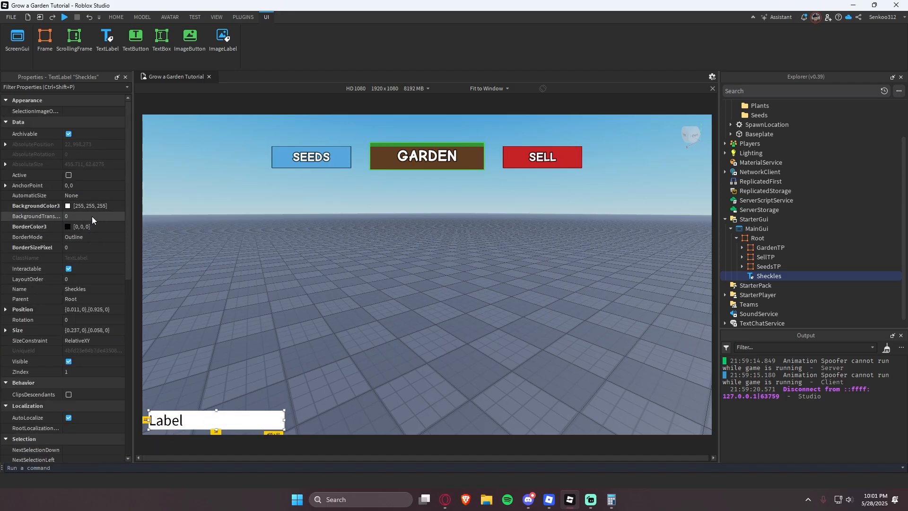
{"action": "type", "text": "1"}
{"action": "key", "text": "Return"}
- Replace the Sheckles label's placeholder text with 1,932,529,333
{"action": "scroll", "coordinate": [46, 314], "scroll_direction": "down", "scroll_amount": 5}
{"action": "double_click", "coordinate": [188, 417]}
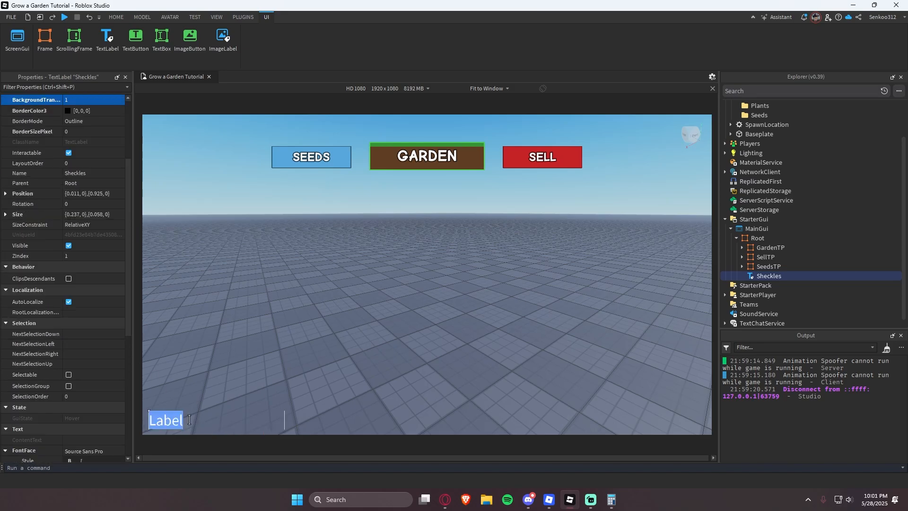
{"action": "type", "text": "1,932,529,333"}
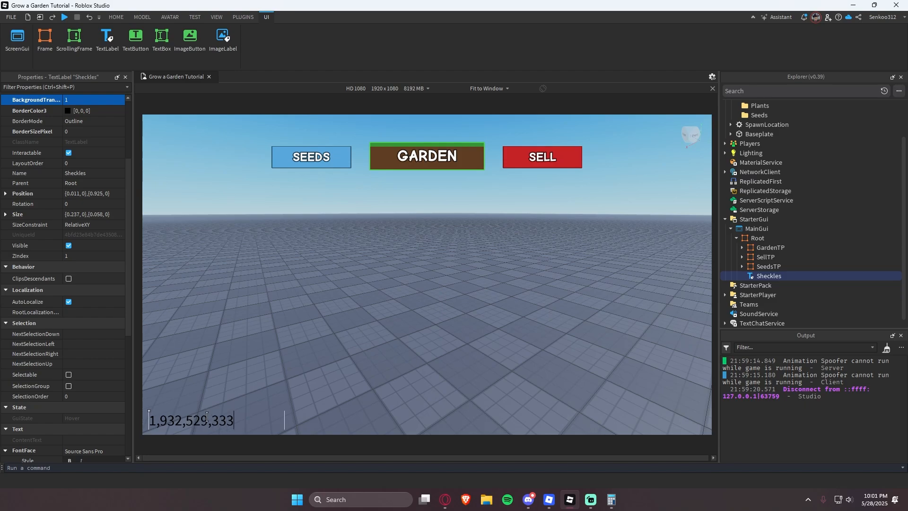
{"action": "left_click", "coordinate": [319, 393]}
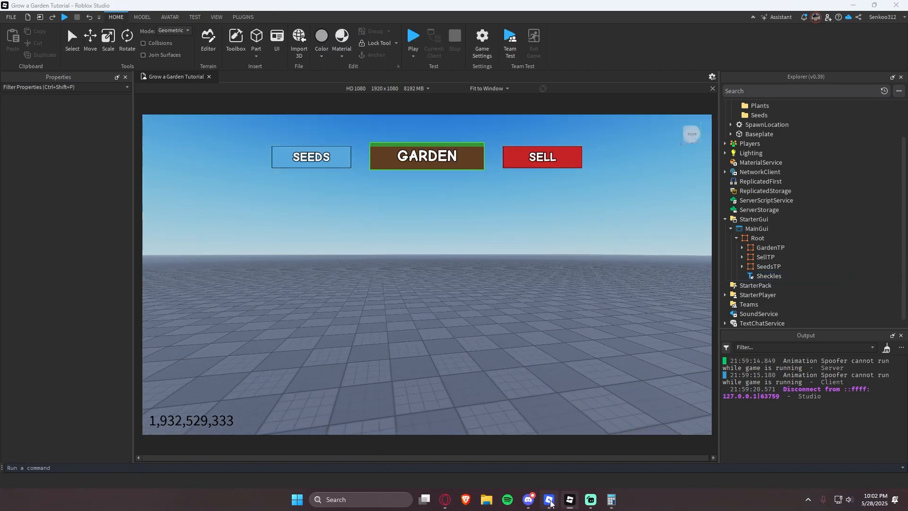
- Check the currency counter in the running Grow a Garden game and append a $ sign to the Sheckles label's text
{"action": "left_click", "coordinate": [550, 500]}
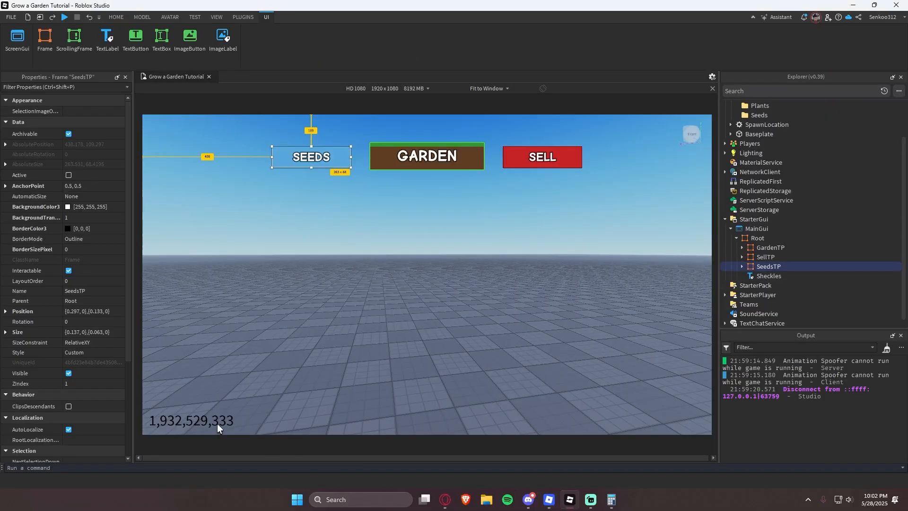
{"action": "double_click", "coordinate": [218, 426]}
{"action": "type", "text": "$"}
{"action": "key", "text": "Return"}
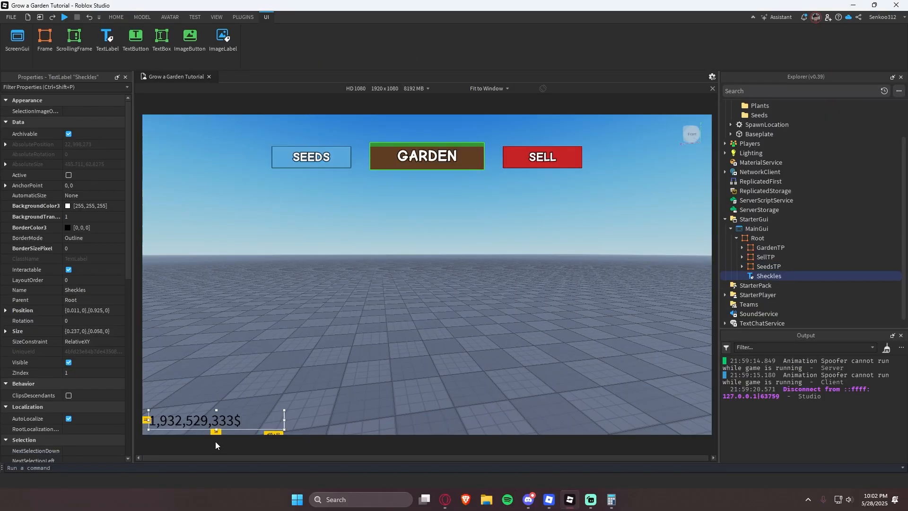
- Compare with the counter in the running Grow a Garden game and make the Sheckles label's font italic and bold
{"action": "scroll", "coordinate": [95, 348], "scroll_direction": "down", "scroll_amount": 5}
{"action": "left_click", "coordinate": [550, 501]}
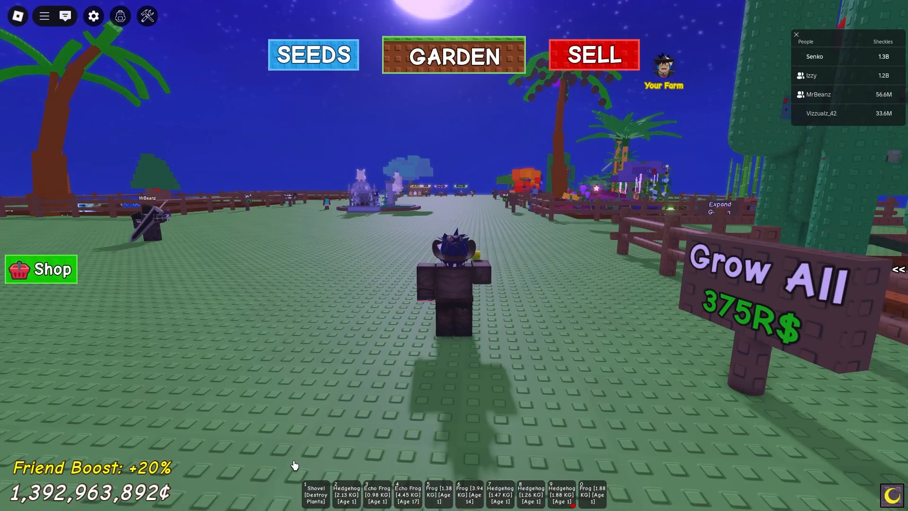
{"action": "key", "text": "alt+Tab"}
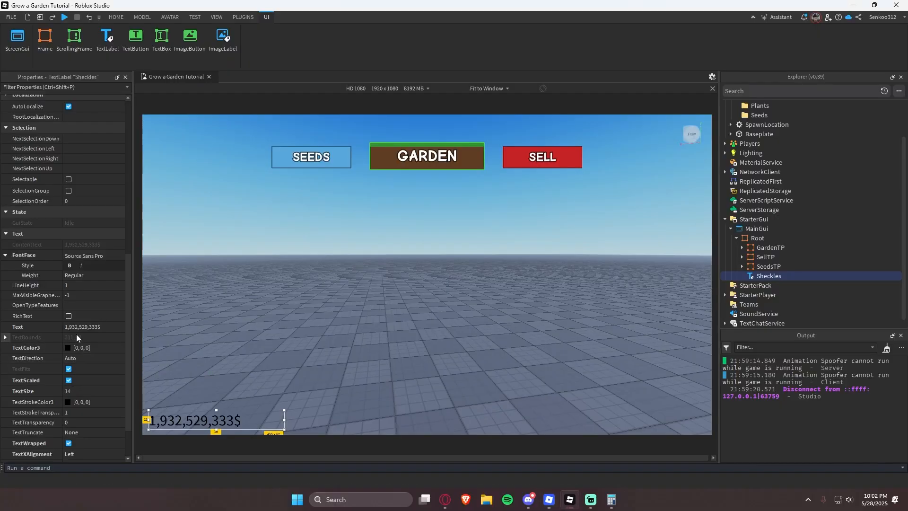
{"action": "left_click", "coordinate": [80, 265]}
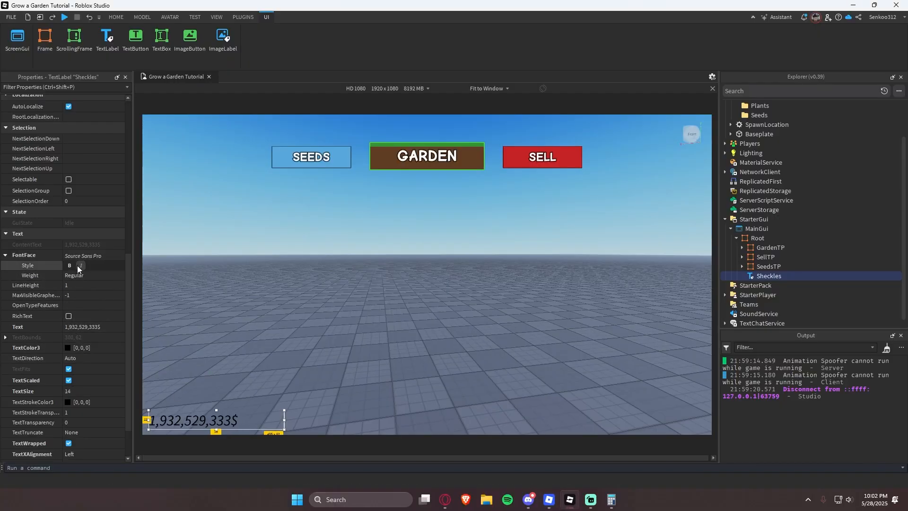
{"action": "left_click", "coordinate": [69, 265]}
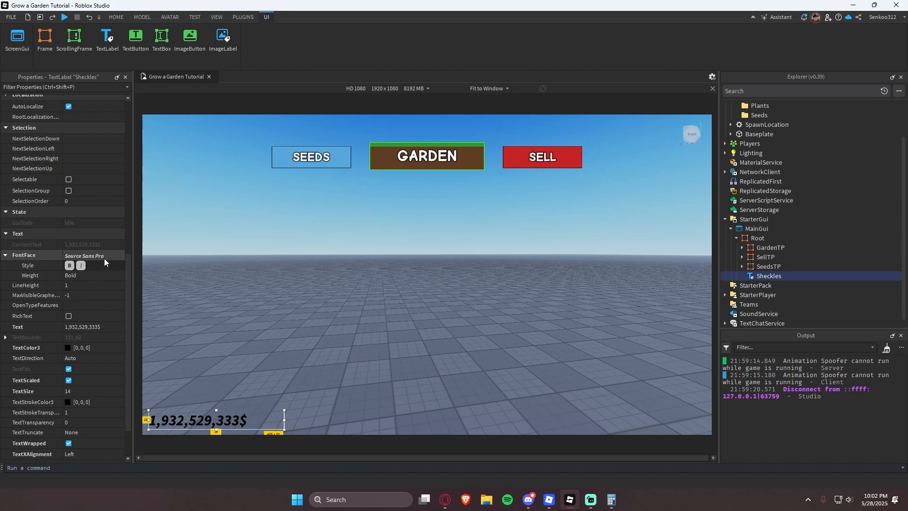
- Set the Sheckles label's text colour to white (255, 255, 255)
{"action": "left_click", "coordinate": [69, 348]}
{"action": "left_click_drag", "start_coordinate": [566, 237], "coordinate": [572, 64]}
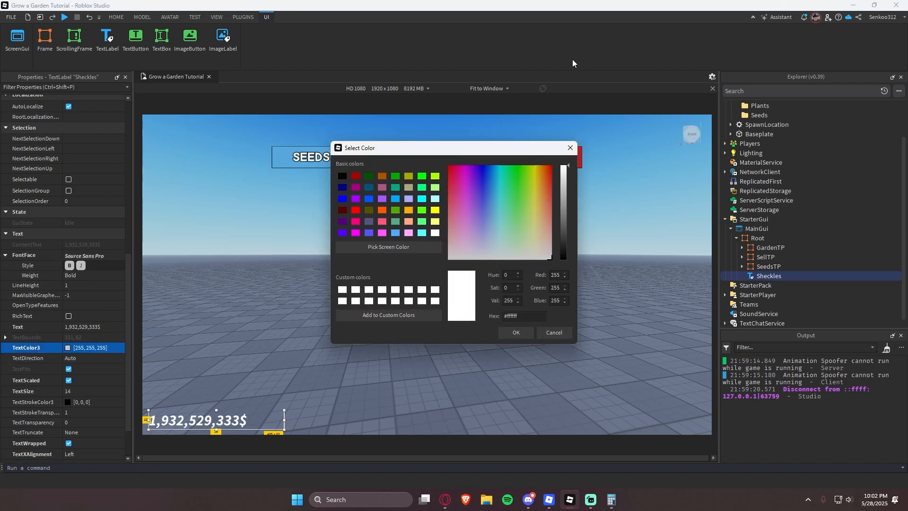
{"action": "left_click", "coordinate": [515, 333]}
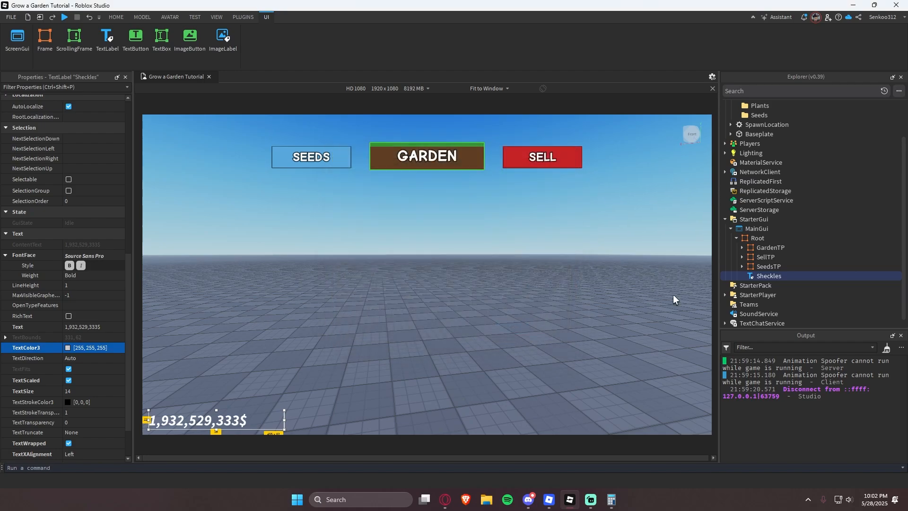
- Copy the UIStroke from the SeedsTP frame and paste it into the Sheckles label
{"action": "left_click", "coordinate": [742, 266]}
{"action": "left_click", "coordinate": [765, 294]}
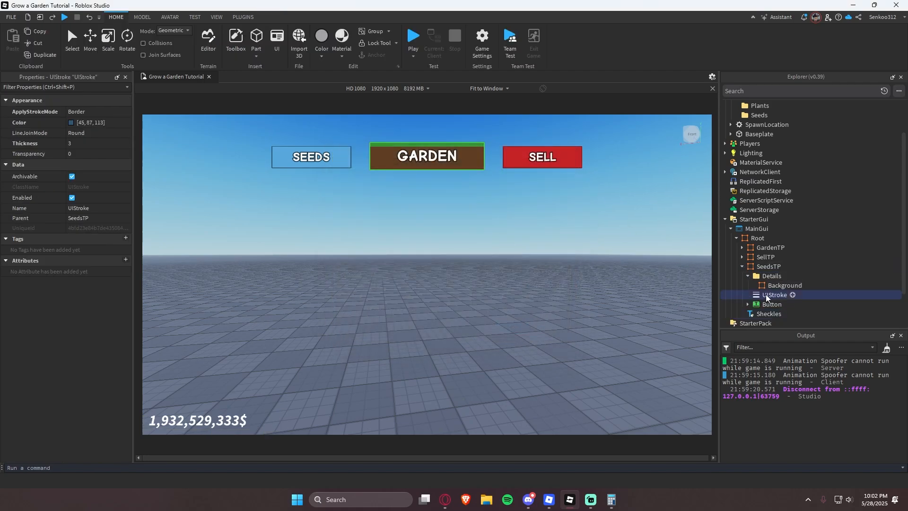
{"action": "scroll", "coordinate": [757, 274], "scroll_direction": "down", "scroll_amount": 1}
{"action": "left_click", "coordinate": [748, 247]}
{"action": "left_click", "coordinate": [758, 276]}
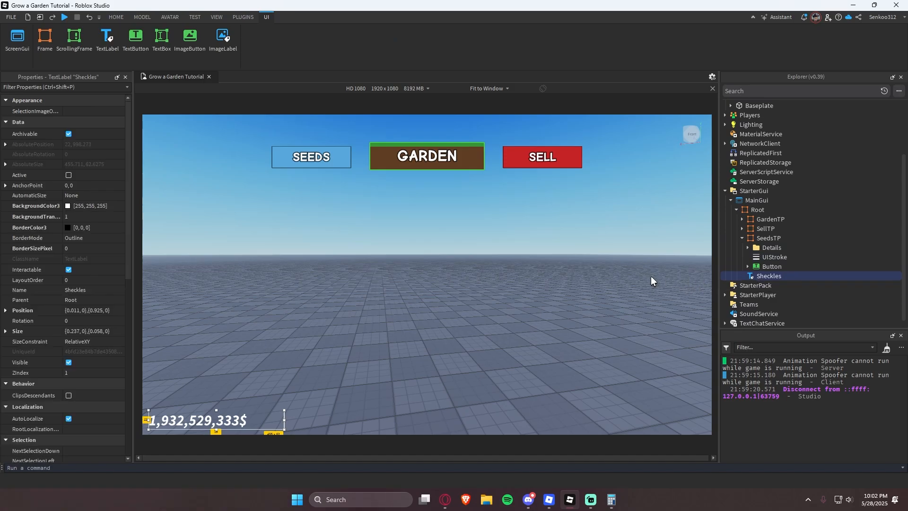
{"action": "key", "text": "ctrl+shift+v"}
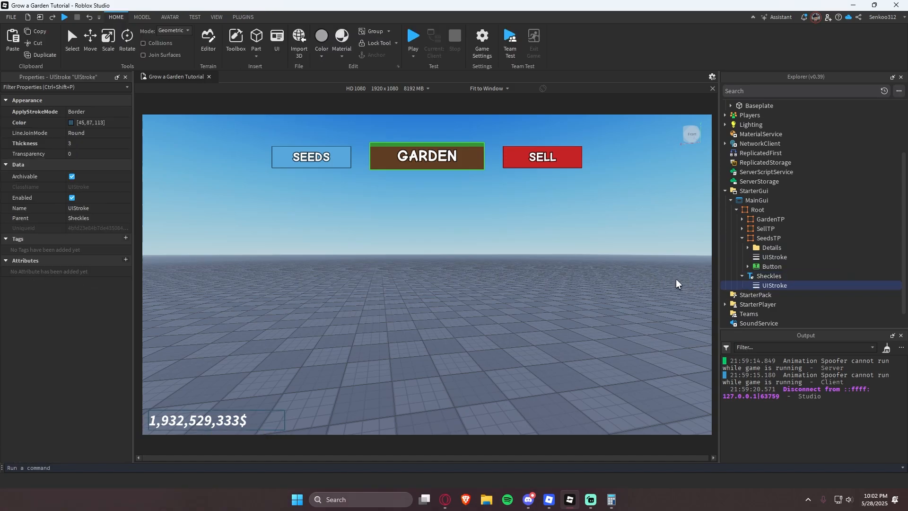
- Set ApplyStrokeMode of the Sheckles label's UIStroke to Contextual so it outlines the text
{"action": "left_click", "coordinate": [101, 112]}
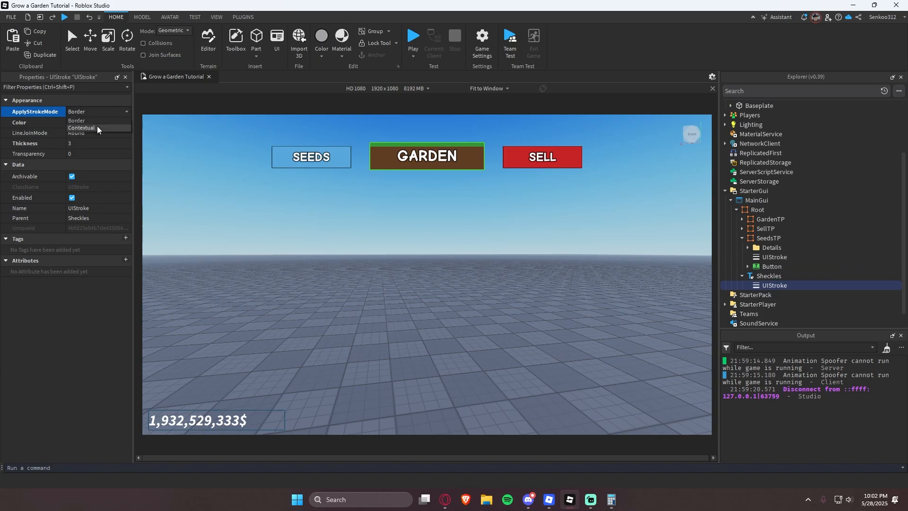
{"action": "left_click", "coordinate": [98, 128]}
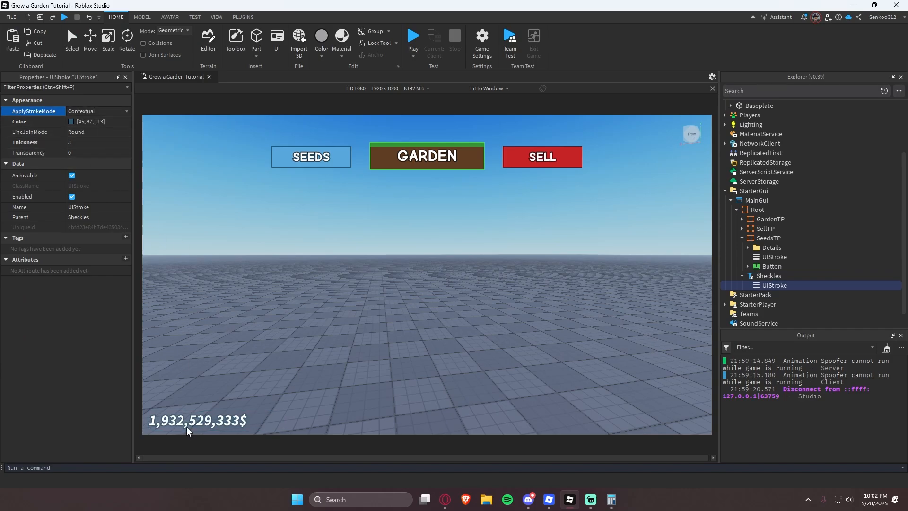
{"action": "left_click", "coordinate": [769, 276]}
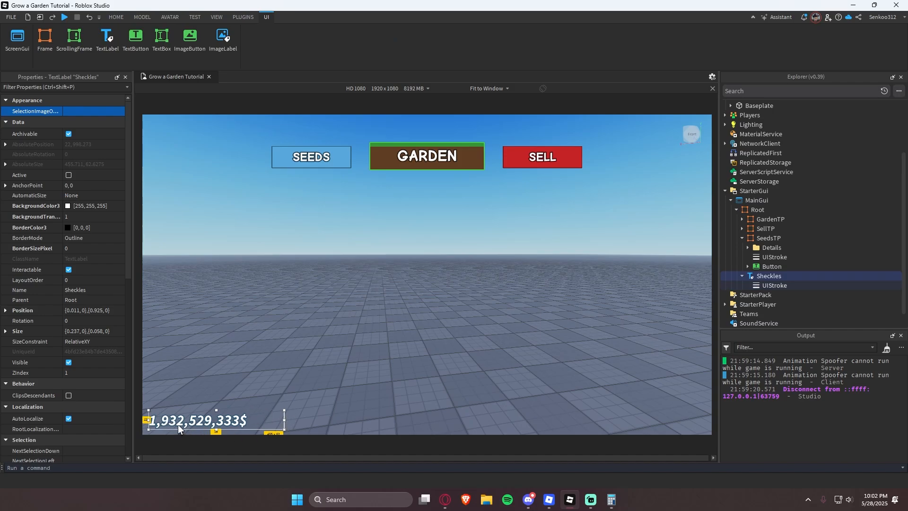
- Change the Sheckles label's UIStroke colour to a dark brown, RGB 59, 42, 21
{"action": "left_click", "coordinate": [774, 285]}
{"action": "left_click", "coordinate": [71, 121]}
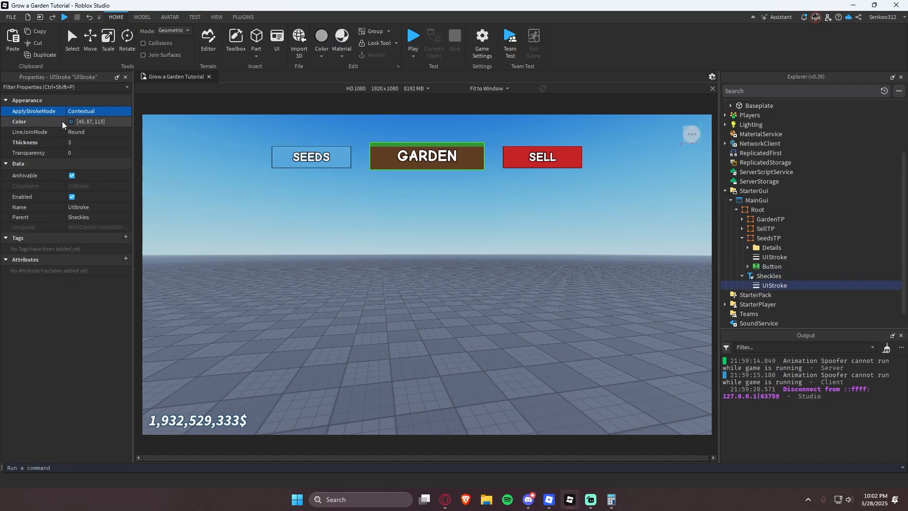
{"action": "mouse_move", "coordinate": [540, 216]}
{"action": "left_mouse_down"}
{"action": "mouse_move", "coordinate": [539, 200]}
{"action": "mouse_move", "coordinate": [565, 224]}
{"action": "left_mouse_up"}
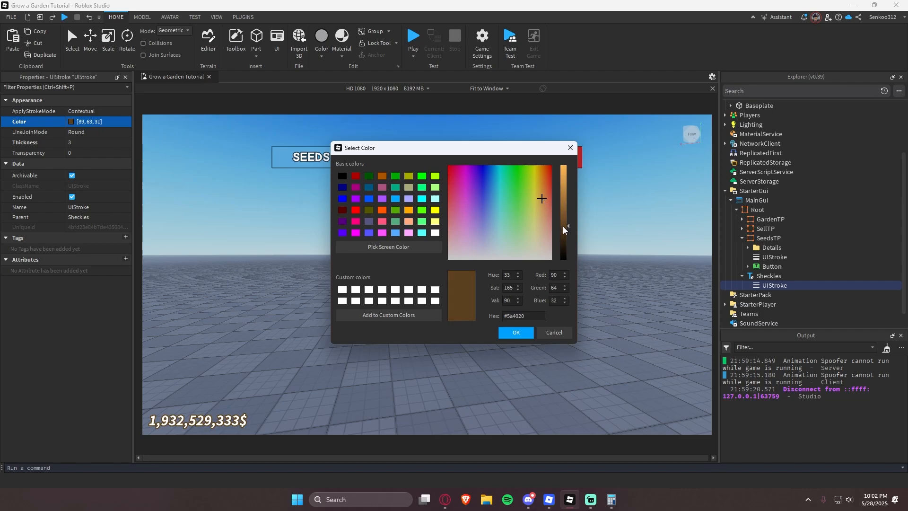
{"action": "left_click", "coordinate": [517, 334]}
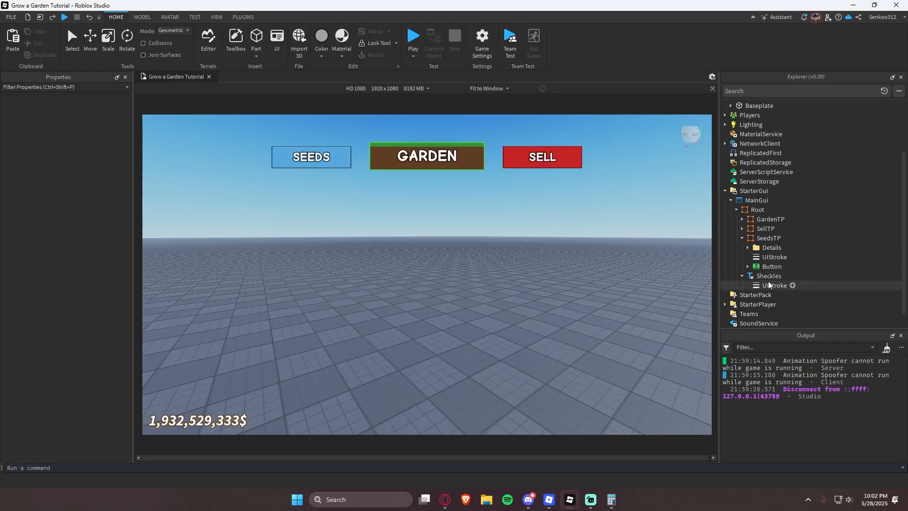
{"action": "left_click", "coordinate": [769, 285]}
{"action": "left_click", "coordinate": [70, 122]}
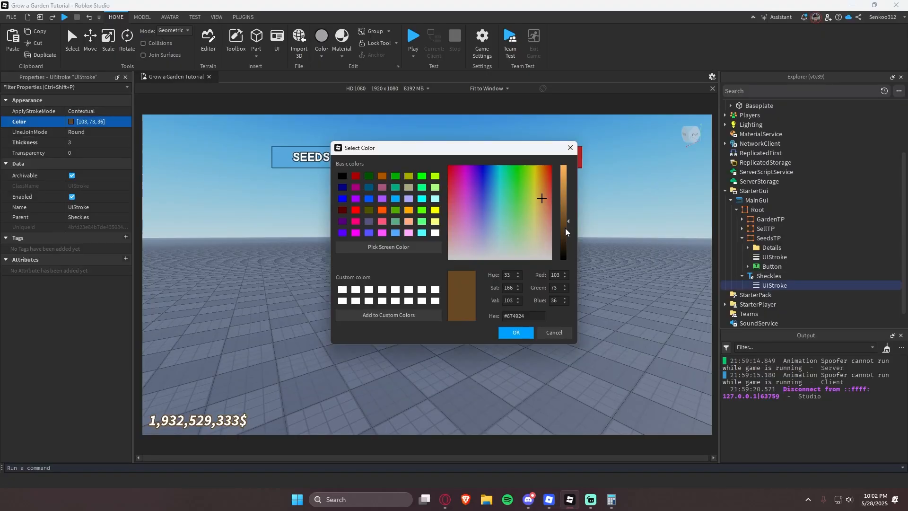
{"action": "left_click_drag", "start_coordinate": [566, 231], "coordinate": [563, 243]}
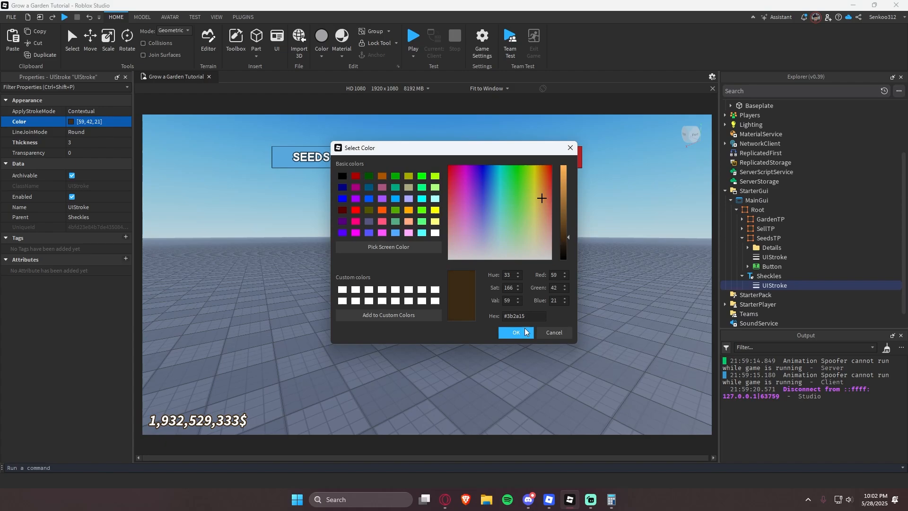
{"action": "left_click", "coordinate": [516, 333]}
{"action": "left_click", "coordinate": [526, 330]}
- Move the Sheckles label slightly inward to position {0.019, 0},{0.93, 0} and deselect it
{"action": "left_click", "coordinate": [165, 425]}
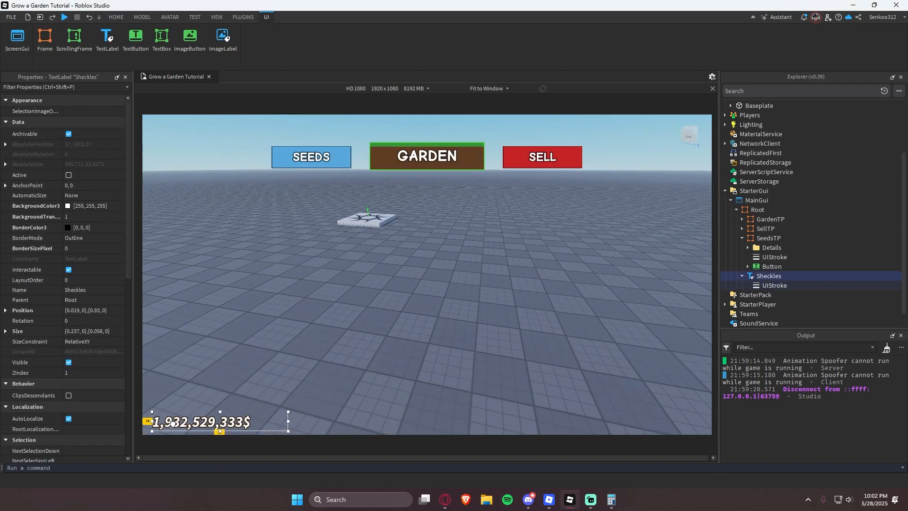
{"action": "left_click", "coordinate": [299, 344]}
{"action": "key", "text": "w"}
{"action": "right_click_drag", "start_coordinate": [299, 344], "coordinate": [294, 343]}
{"action": "key", "text": "w"}
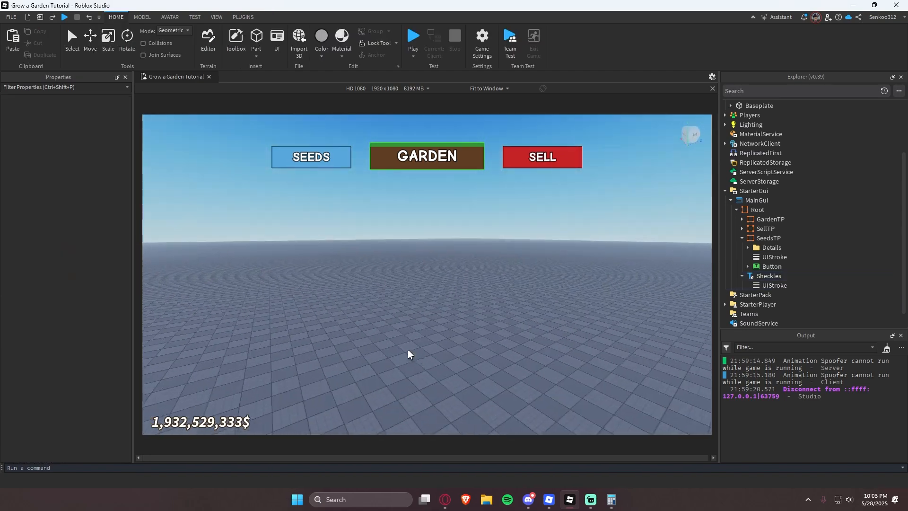
- Switch to the running Grow a Garden game and examine the seed shop stall, the sell stall and the seed shop menu
{"action": "left_click", "coordinate": [549, 499]}
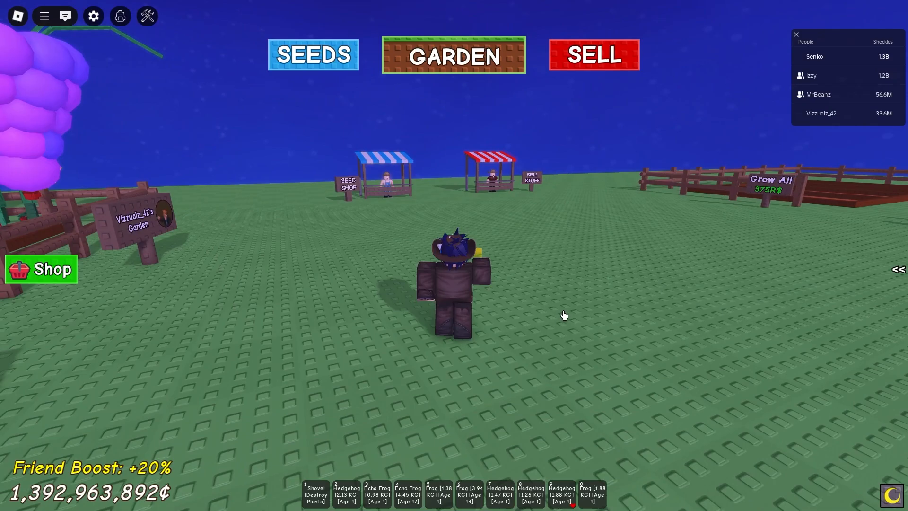
{"action": "key", "text": "w"}
{"action": "key", "text": "d"}
{"action": "right_click_drag", "start_coordinate": [564, 316], "coordinate": [564, 316]}
{"action": "key", "text": "w"}
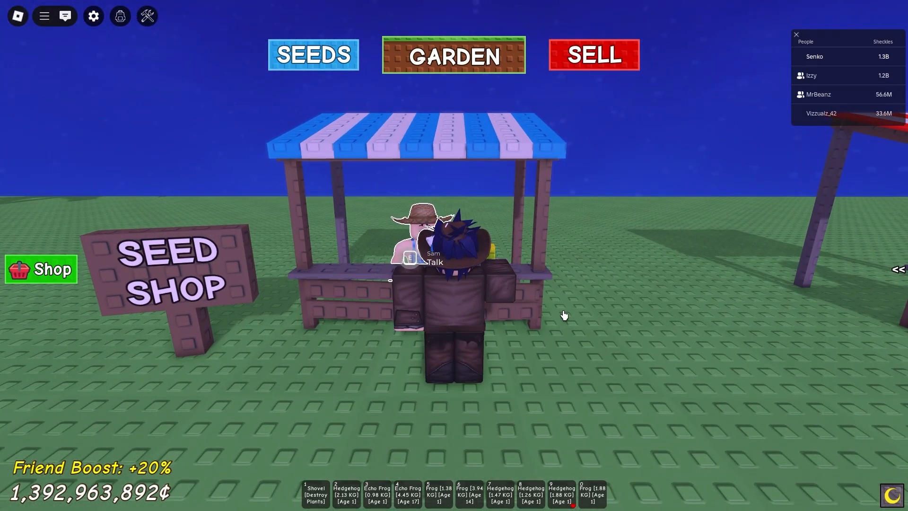
{"action": "key", "text": "d"}
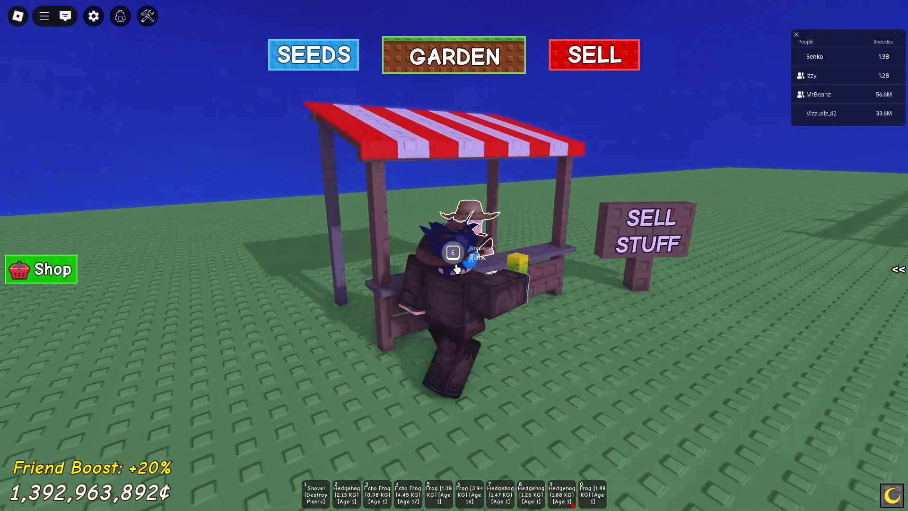
{"action": "key", "text": "a"}
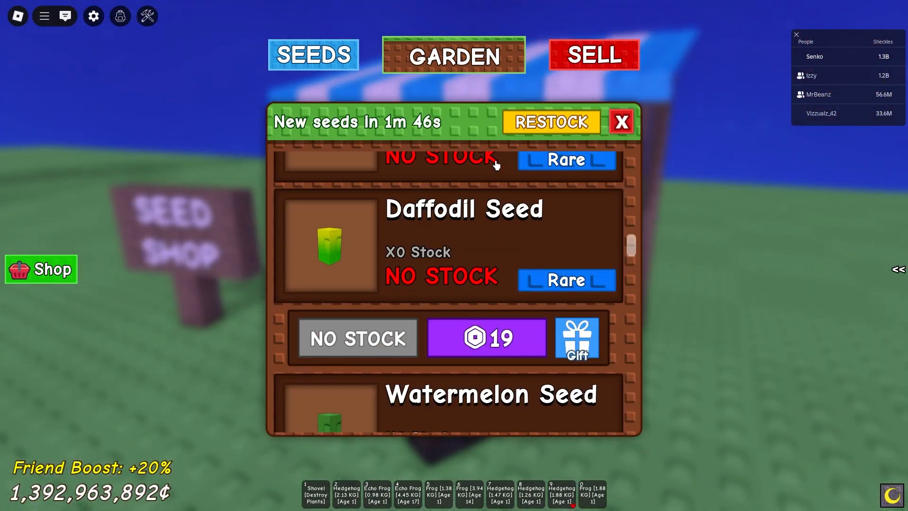
- Examine the item cards throughout the seed shop list in the running game
{"action": "scroll", "coordinate": [534, 217], "scroll_direction": "down", "scroll_amount": 5}
{"action": "scroll", "coordinate": [534, 216], "scroll_direction": "down", "scroll_amount": 10}
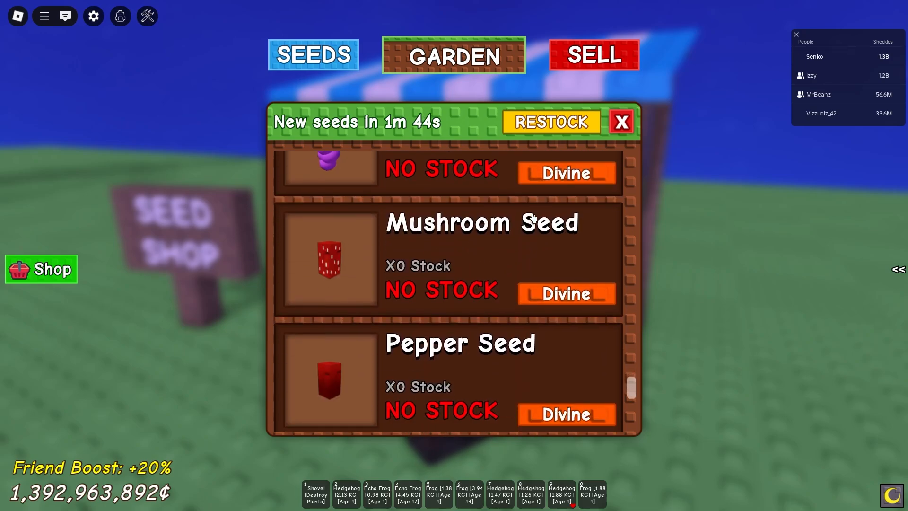
{"action": "scroll", "coordinate": [534, 218], "scroll_direction": "up", "scroll_amount": 3}
{"action": "scroll", "coordinate": [534, 217], "scroll_direction": "up", "scroll_amount": 15}
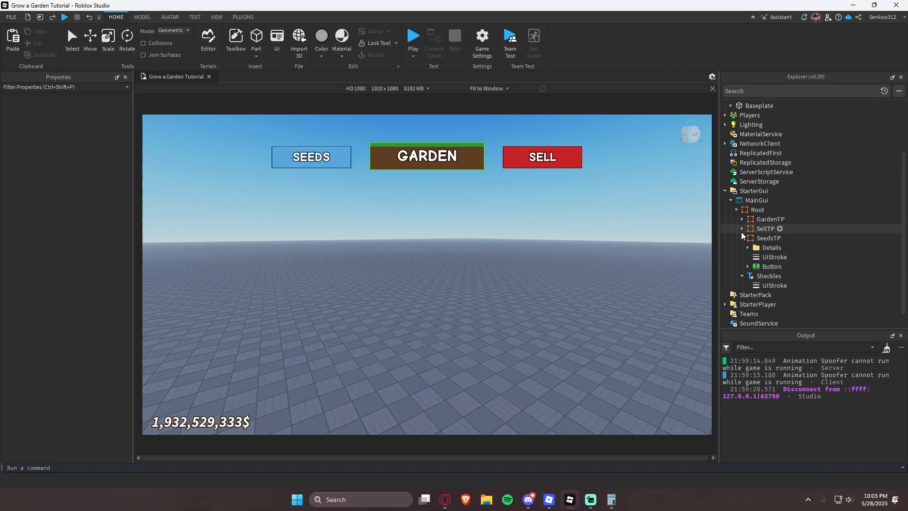
- Back in Roblox Studio, insert a Frame inside Root and rename it Frames
{"action": "scroll", "coordinate": [748, 226], "scroll_direction": "up", "scroll_amount": 2}
{"action": "left_click", "coordinate": [763, 227]}
{"action": "left_click", "coordinate": [770, 229]}
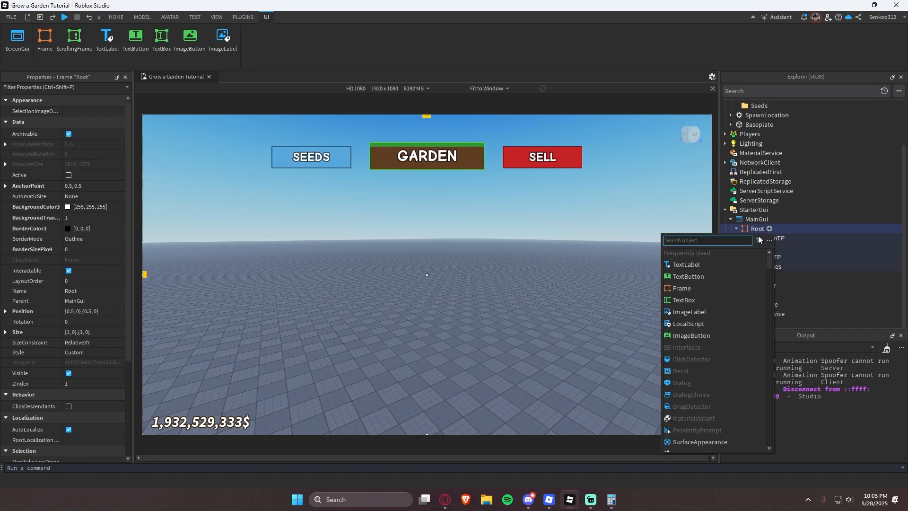
{"action": "type", "text": "frame"}
{"action": "key", "text": "Return"}
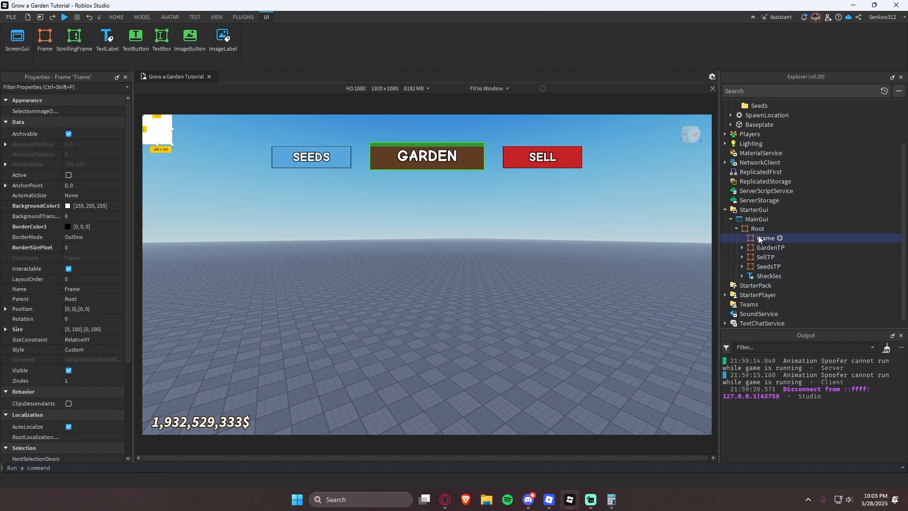
{"action": "left_click", "coordinate": [765, 242]}
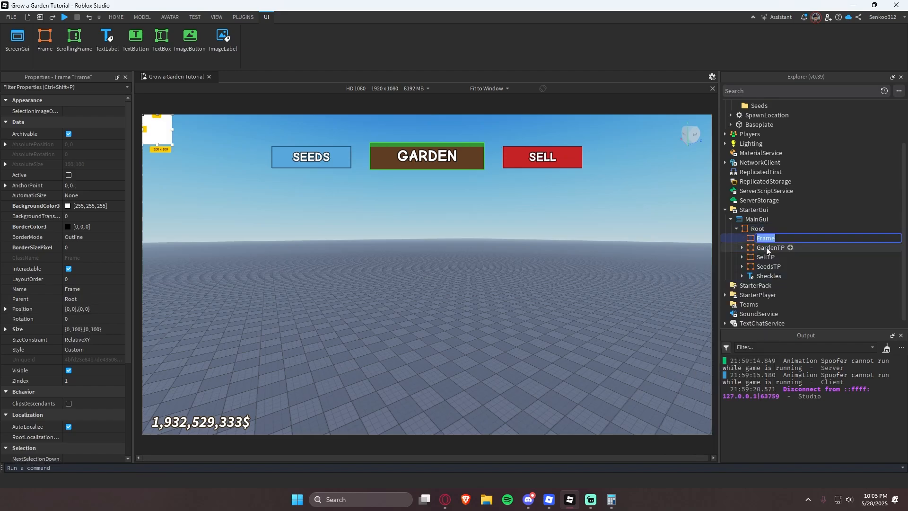
{"action": "type", "text": "Frames"}
{"action": "key", "text": "Return"}
- Set the Frames container's size to {1, 0},{1, 0} and its background transparency to 1
{"action": "left_click", "coordinate": [110, 328]}
{"action": "type", "text": "1"}
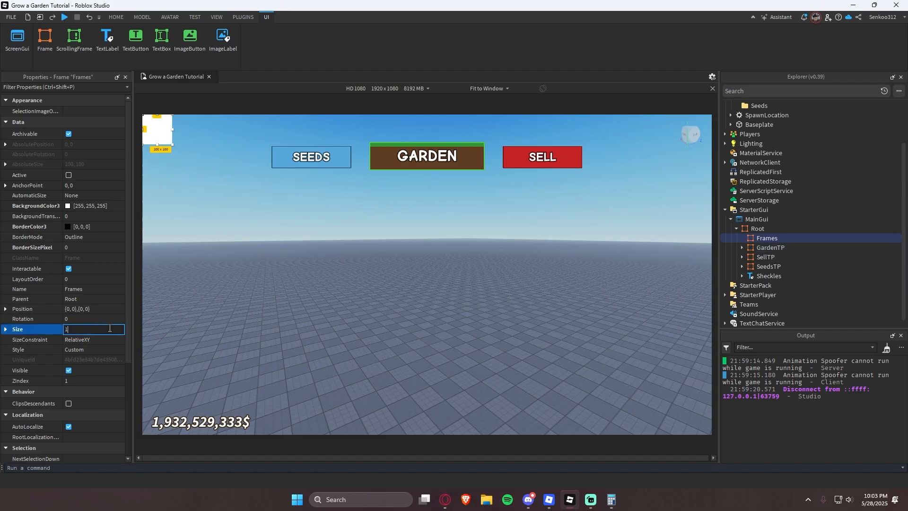
{"action": "type", "text": ", 0},{1, 0"}
{"action": "key", "text": "Return"}
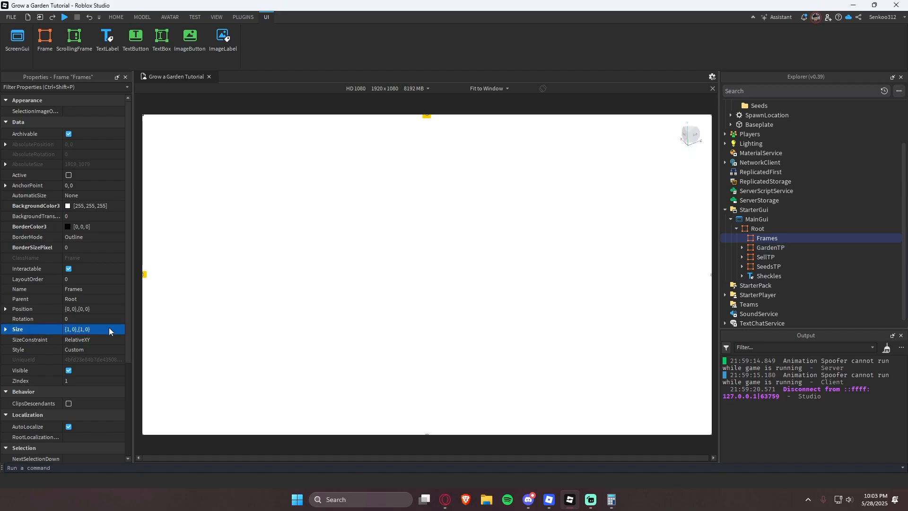
{"action": "left_click", "coordinate": [84, 218]}
{"action": "type", "text": "1"}
{"action": "key", "text": "Return"}
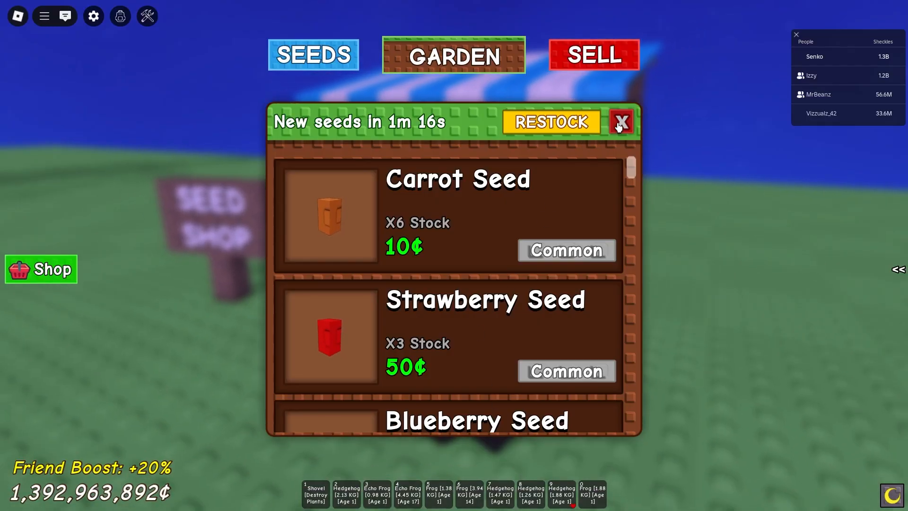
- Switch to the running game, close the seed shop and examine the sell stall's dialogue, ending it with "Nevermind"
{"action": "left_click", "coordinate": [582, 113]}
{"action": "key", "text": "d"}
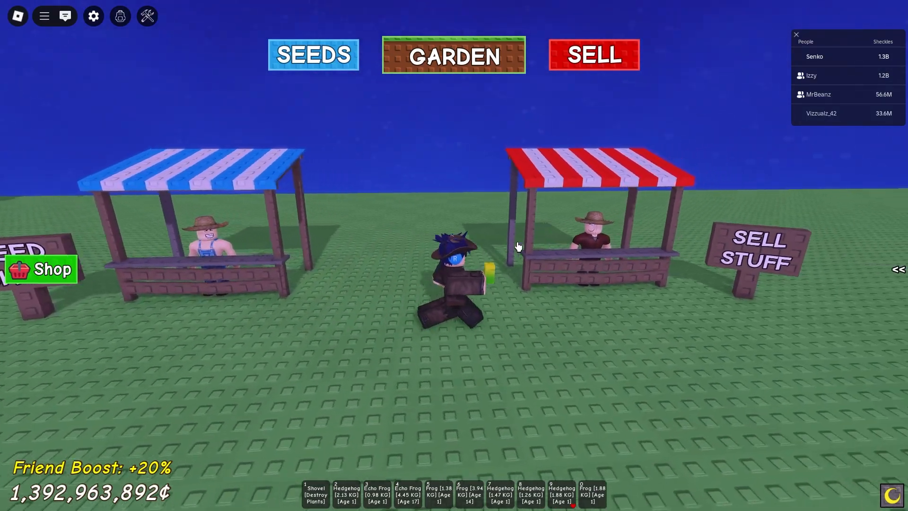
{"action": "key", "text": "e"}
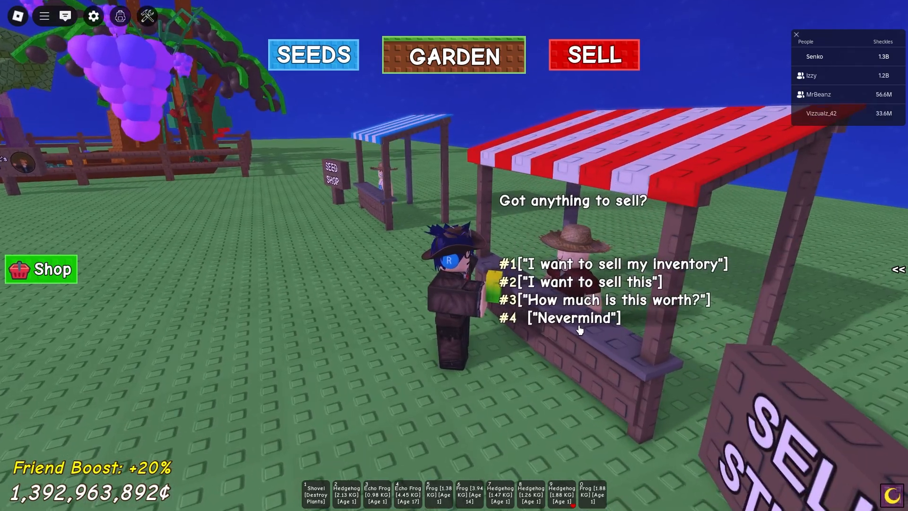
{"action": "left_click", "coordinate": [579, 326]}
{"action": "key", "text": "a"}
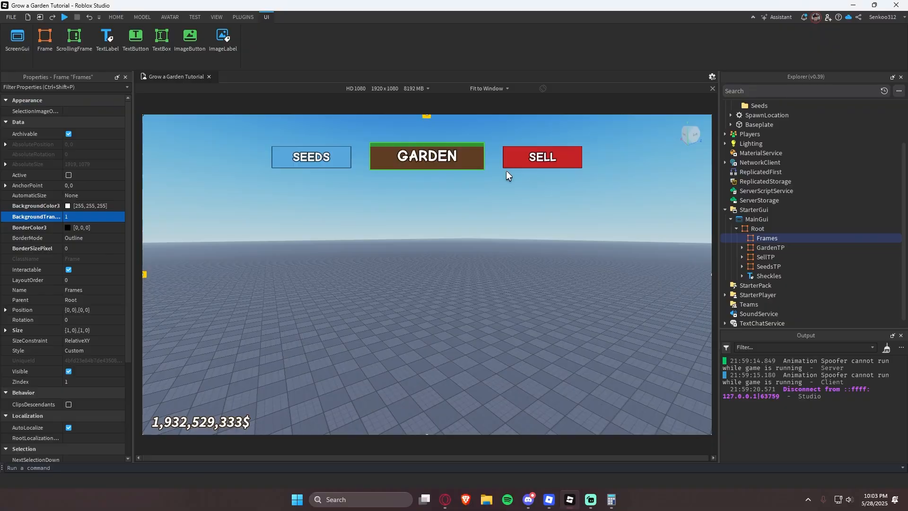
- Back in Roblox Studio, insert a new Frame inside Frames and set its size to {0.2, 0},{0.2, 0}
{"action": "left_click", "coordinate": [783, 238]}
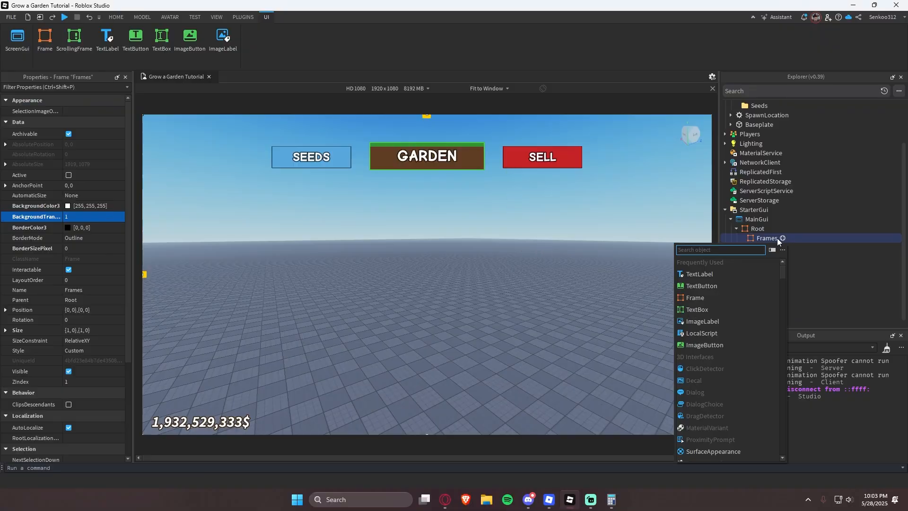
{"action": "type", "text": "frame"}
{"action": "key", "text": "Return"}
{"action": "left_click", "coordinate": [93, 329]}
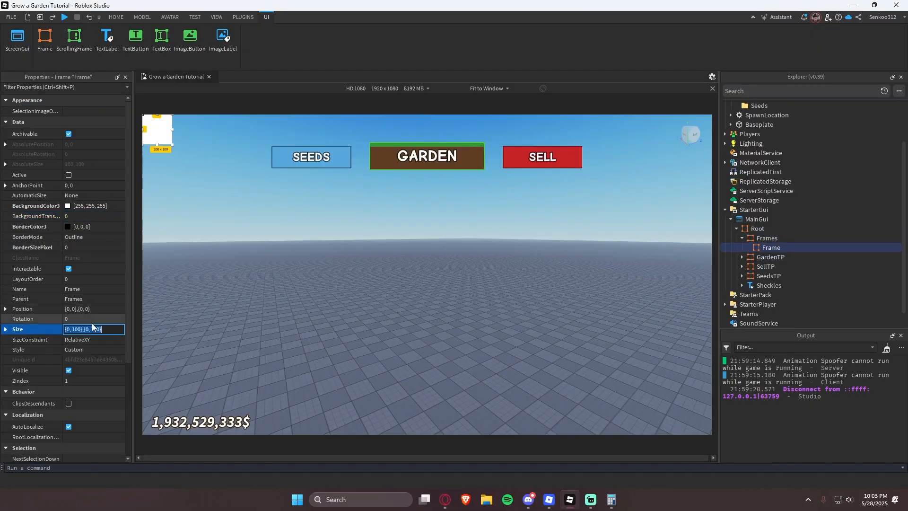
{"action": "type", "text": ".2,.2"}
{"action": "key", "text": "Return"}
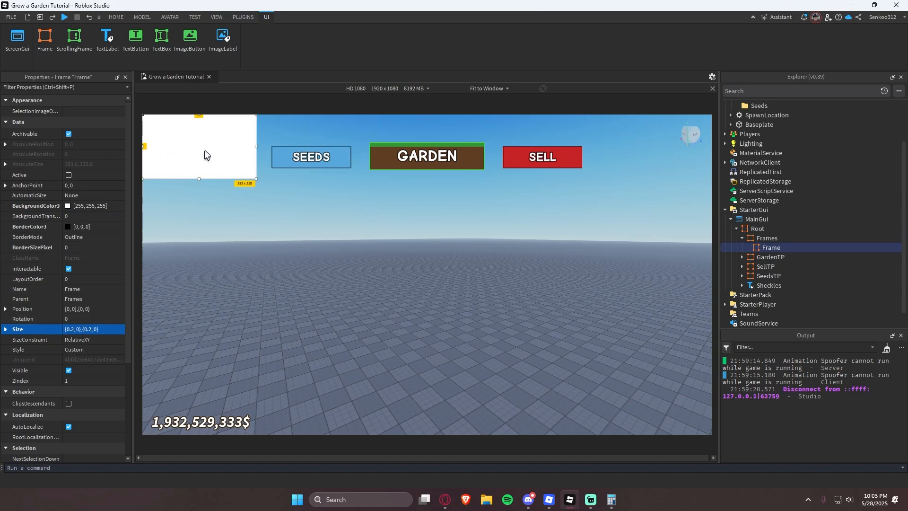
- Centre the new frame with anchor point 0.5, 0.5 and position {0.5, 0},{0.5, 0}
{"action": "left_click_drag", "start_coordinate": [205, 152], "coordinate": [403, 267]}
{"action": "left_click", "coordinate": [97, 185]}
{"action": "type", "text": ".5,.5"}
{"action": "key", "text": "Return"}
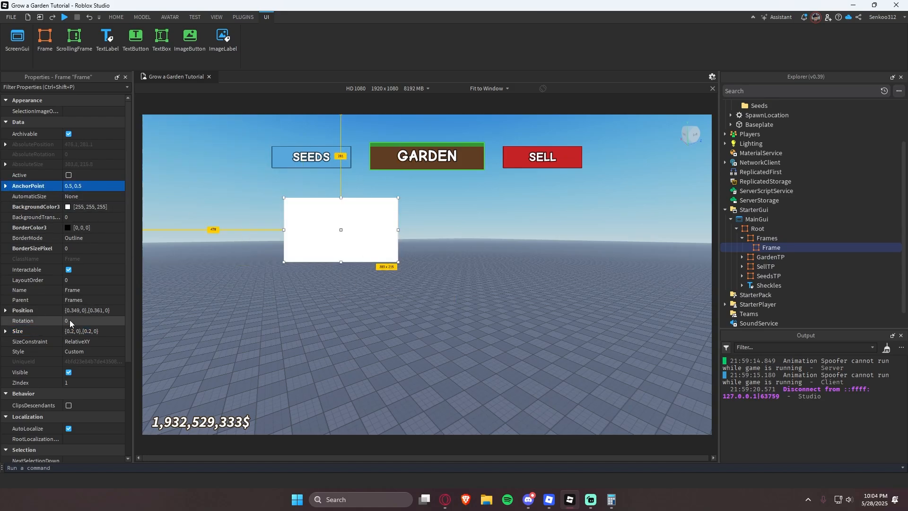
{"action": "left_click", "coordinate": [90, 310]}
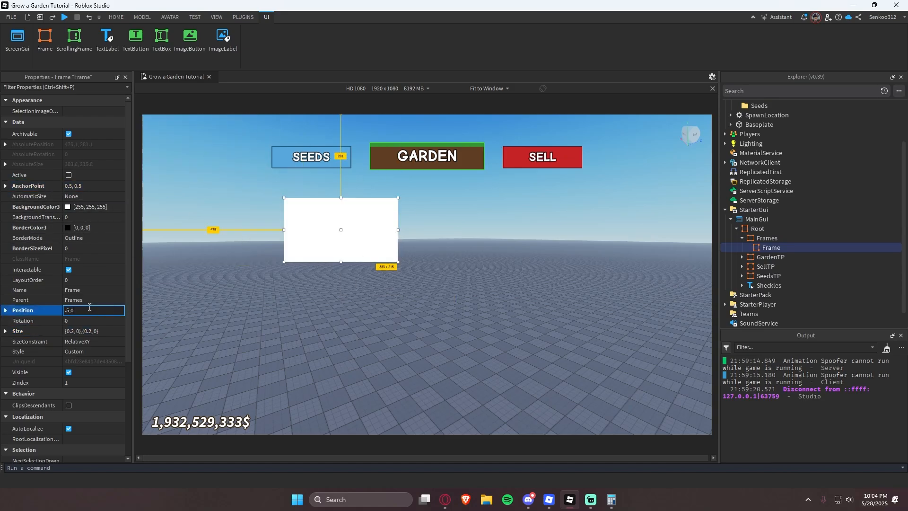
{"action": "type", "text": ".5, 0},{0.5, 0"}
{"action": "key", "text": "Return"}
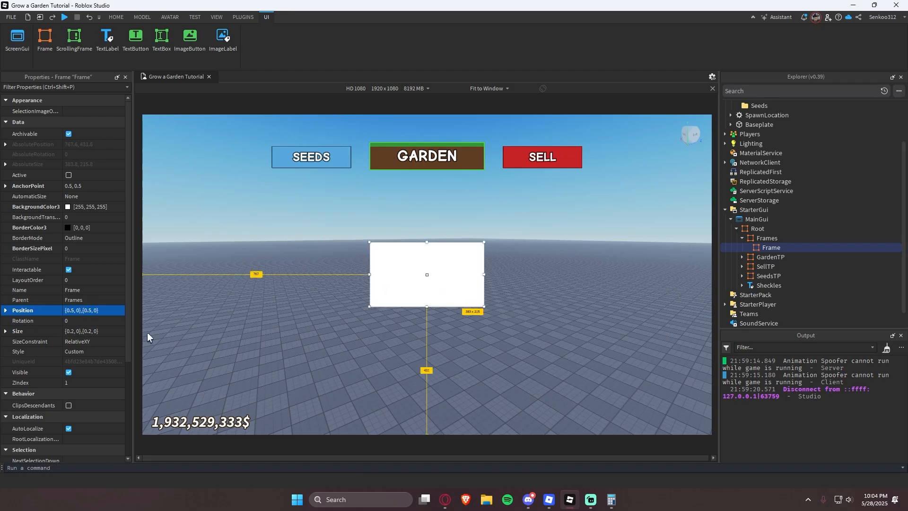
- Enlarge the centred frame to size {0.4, 0},{0.4, 0}
{"action": "left_click", "coordinate": [77, 333]}
{"action": "left_click", "coordinate": [75, 333]}
{"action": "key", "text": "BackSpace"}
{"action": "type", "text": "4"}
{"action": "key", "text": "Return"}
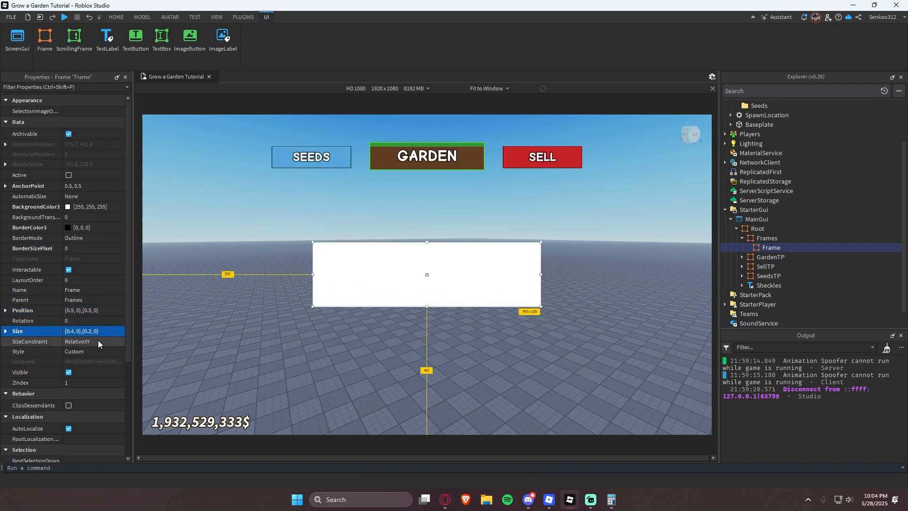
{"action": "left_click", "coordinate": [88, 332]}
{"action": "left_click", "coordinate": [90, 332]}
{"action": "key", "text": "BackSpace"}
{"action": "type", "text": "4"}
{"action": "key", "text": "Return"}
- Switch to the running game, open the seed shop to check its window proportions, and return to Roblox Studio
{"action": "left_click", "coordinate": [550, 499]}
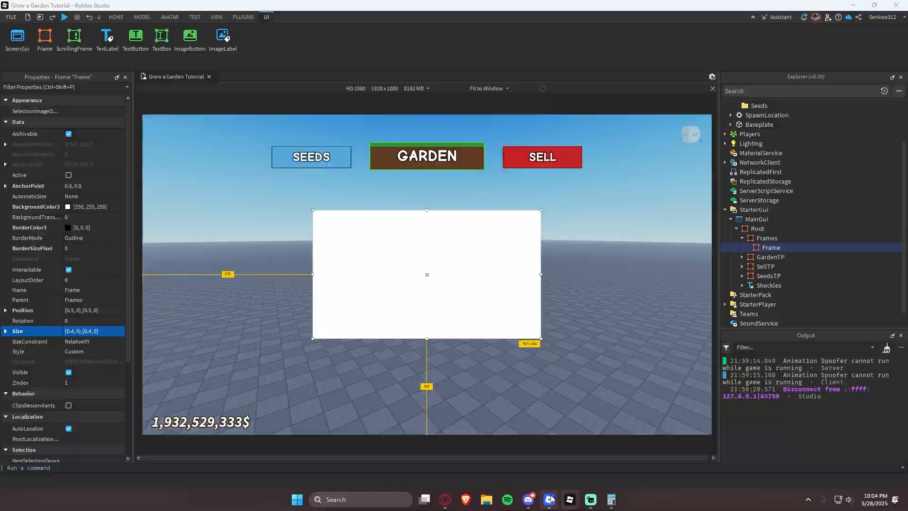
{"action": "key", "text": "w"}
{"action": "key", "text": "e"}
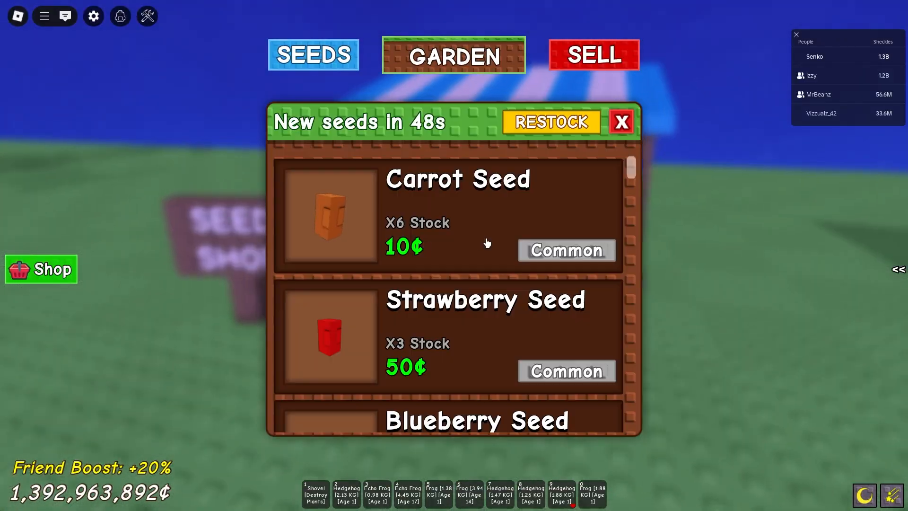
{"action": "key", "text": "alt+Tab"}
- Set the frame's size to {0.3, 0},{0.6, 0} to match the seed shop window's proportions
{"action": "left_click", "coordinate": [73, 333]}
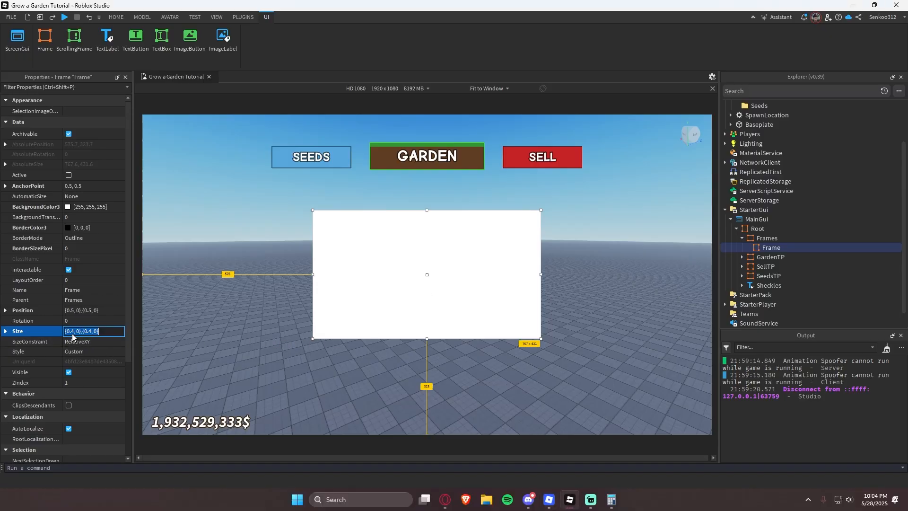
{"action": "left_click", "coordinate": [74, 332]}
{"action": "key", "text": "BackSpace"}
{"action": "type", "text": "3"}
{"action": "key", "text": "Return"}
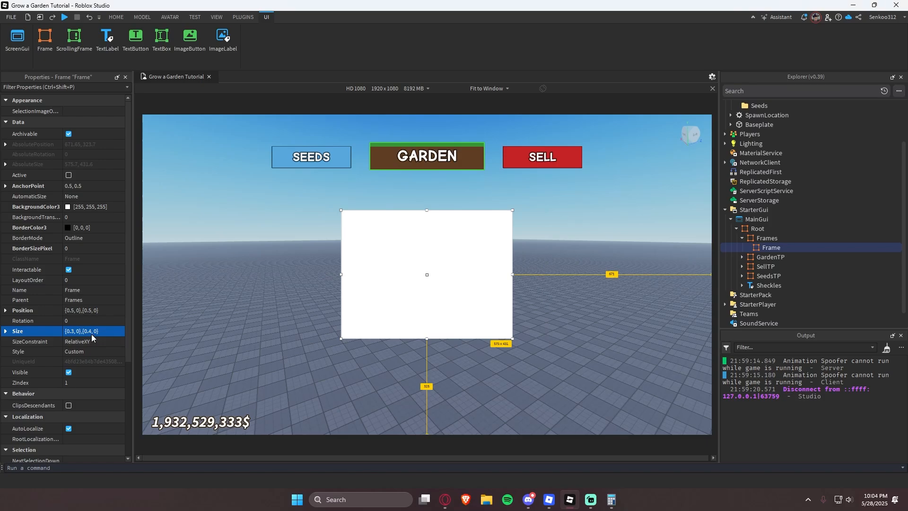
{"action": "left_click", "coordinate": [92, 333]}
{"action": "key", "text": "BackSpace"}
{"action": "type", "text": "6"}
{"action": "key", "text": "Return"}
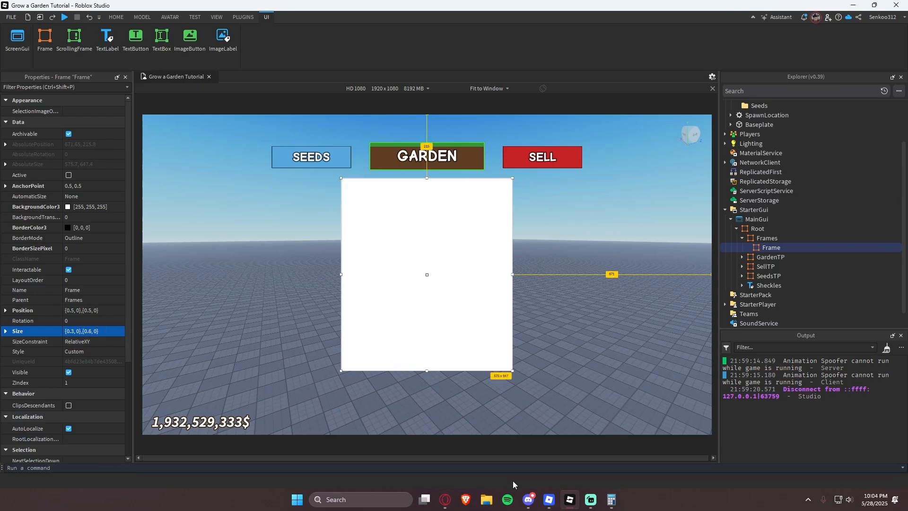
- Compare with the game, then lower the frame slightly to position {0.5, 0},{0.541, 0} and deselect it
{"action": "left_click", "coordinate": [549, 499]}
{"action": "key", "text": "alt+Tab"}
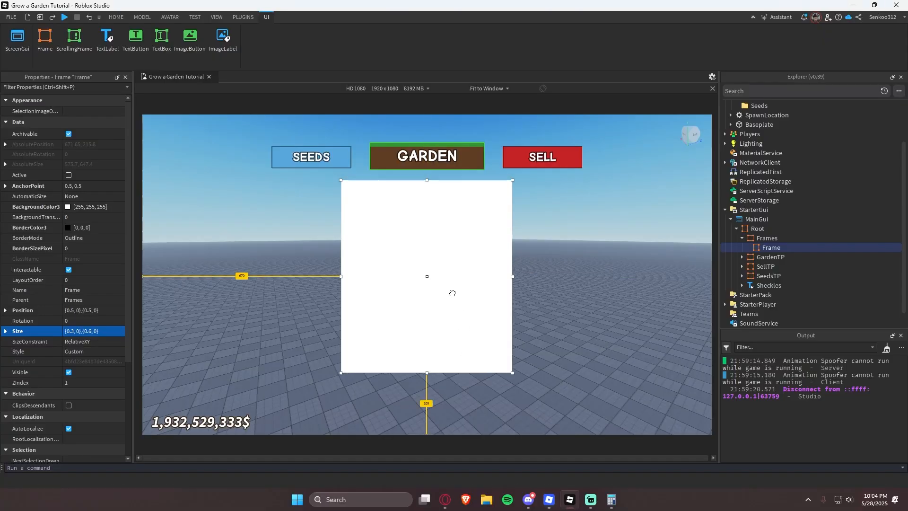
{"action": "left_click_drag", "start_coordinate": [452, 294], "coordinate": [452, 304]}
{"action": "double_click", "coordinate": [75, 314]}
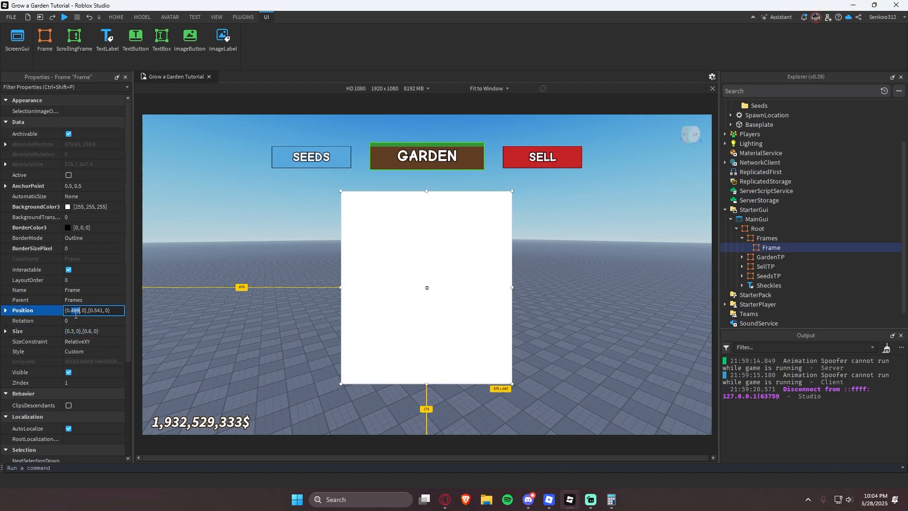
{"action": "type", "text": "0.5"}
{"action": "key", "text": "Return"}
{"action": "left_click", "coordinate": [279, 294]}
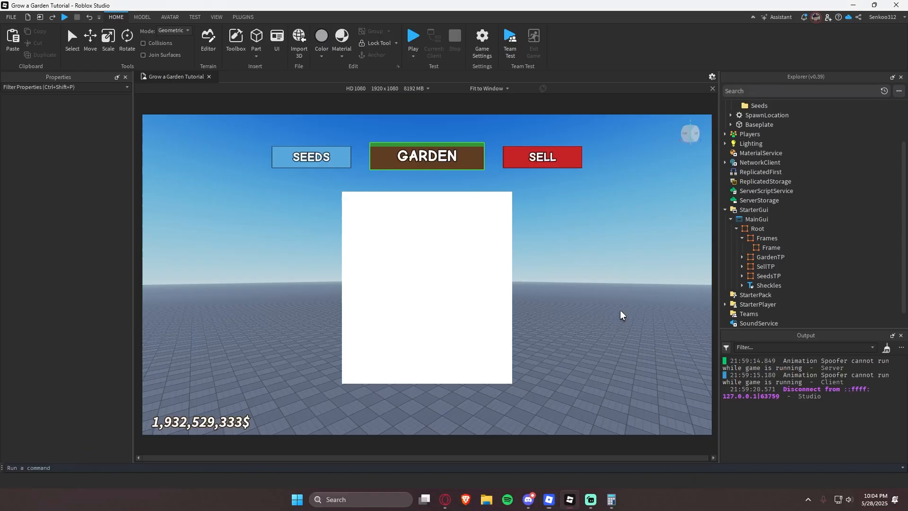
- Rename the frame inside Frames to SeedsFrame
{"action": "left_click", "coordinate": [756, 248]}
{"action": "key", "text": "F2"}
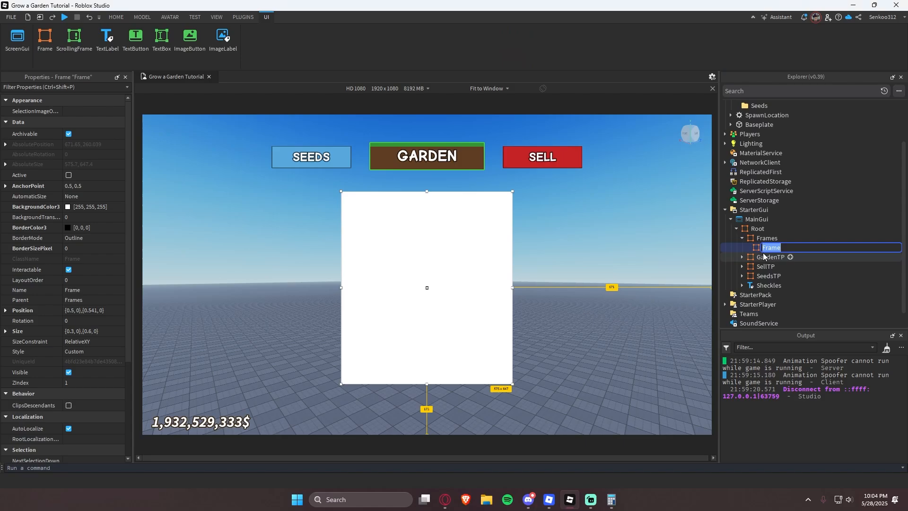
{"action": "type", "text": "SeedsFrame"}
{"action": "key", "text": "Return"}
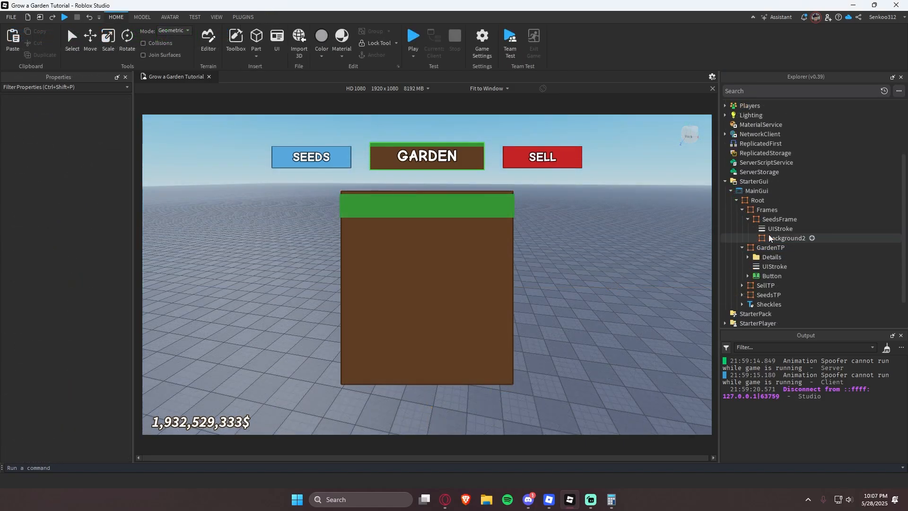
- Replace SeedsFrame's green bar with a copy of GardenTP's Background2 frame and shorten it to about {1, 0},{0.125, 0}
{"action": "key", "text": "Delete"}
{"action": "left_click", "coordinate": [774, 238]}
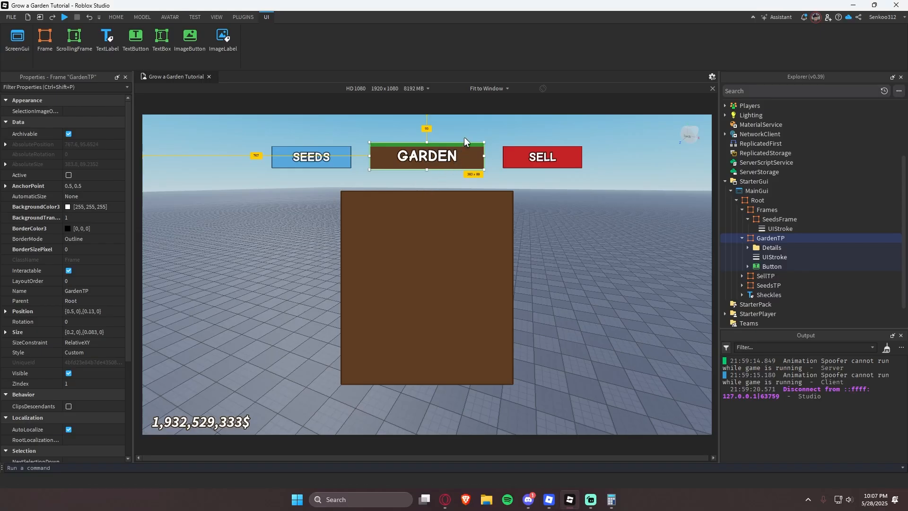
{"action": "left_click", "coordinate": [468, 144]}
{"action": "scroll", "coordinate": [765, 276], "scroll_direction": "down", "scroll_amount": 1}
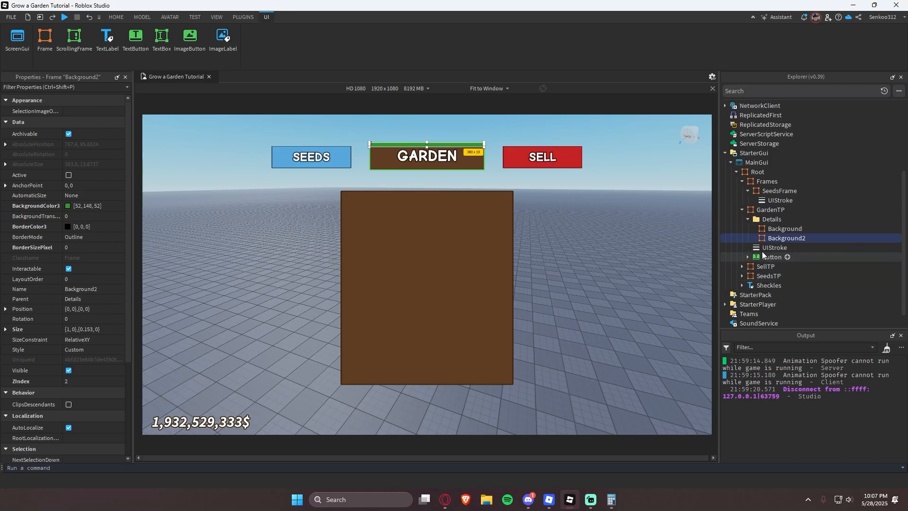
{"action": "left_click_drag", "start_coordinate": [785, 238], "coordinate": [773, 220]}
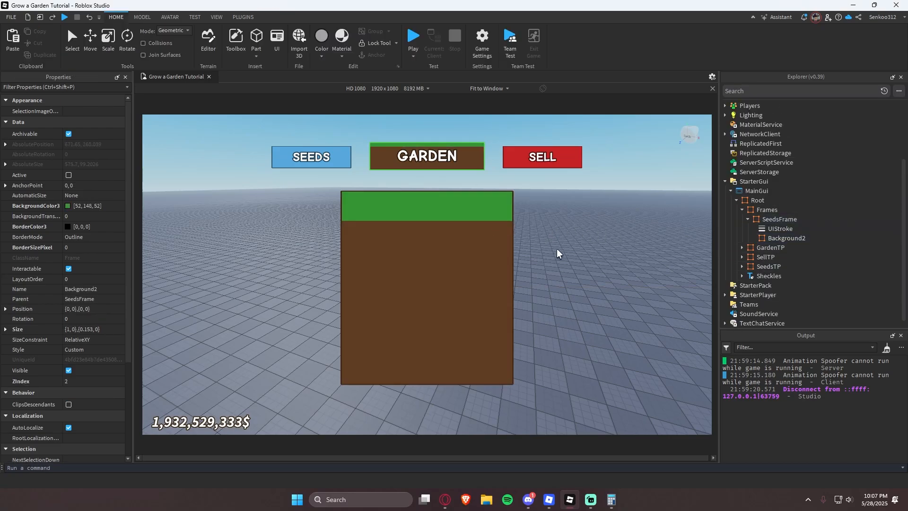
{"action": "left_click", "coordinate": [778, 236]}
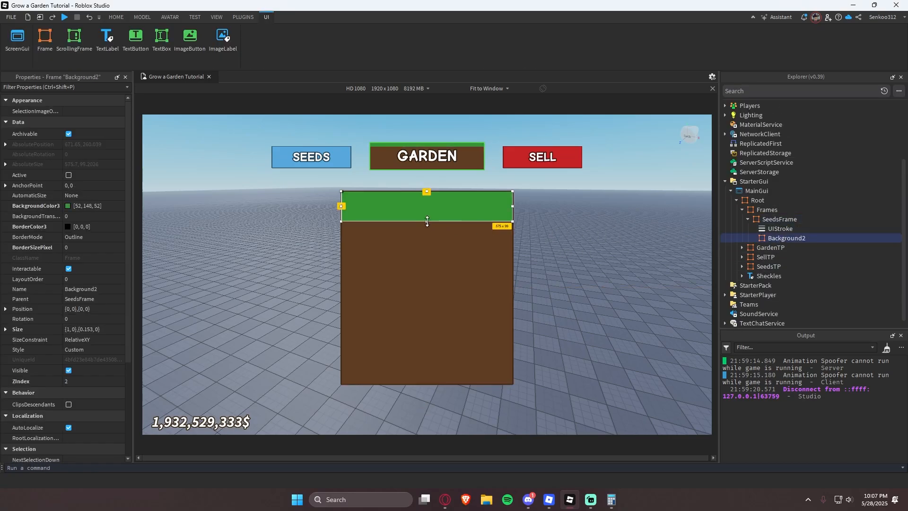
{"action": "left_click_drag", "start_coordinate": [427, 221], "coordinate": [430, 215]}
- Copy GardenTP's text button into SeedsFrame's Background2 bar and clear the copy's text
{"action": "left_click", "coordinate": [433, 156]}
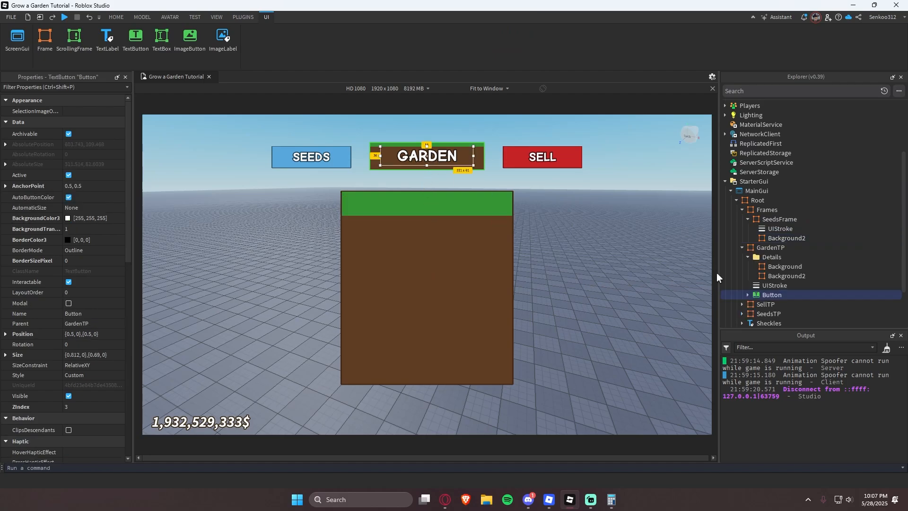
{"action": "left_click", "coordinate": [743, 248]}
{"action": "left_click", "coordinate": [781, 239]}
{"action": "key", "text": "ctrl+shift+v"}
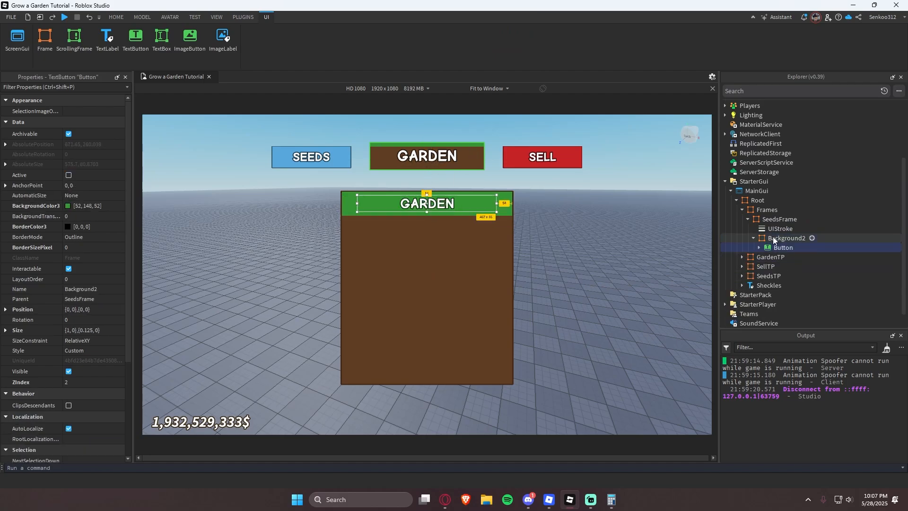
{"action": "double_click", "coordinate": [427, 203]}
{"action": "key", "text": "BackSpace"}
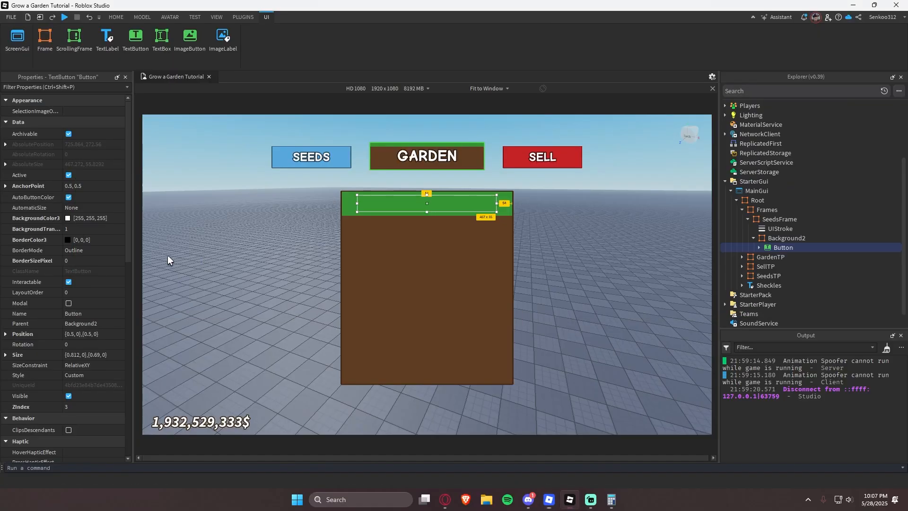
- Rename the text button in SeedsFrame's Background2 bar to SeedTimer
{"action": "scroll", "coordinate": [47, 318], "scroll_direction": "down", "scroll_amount": 10}
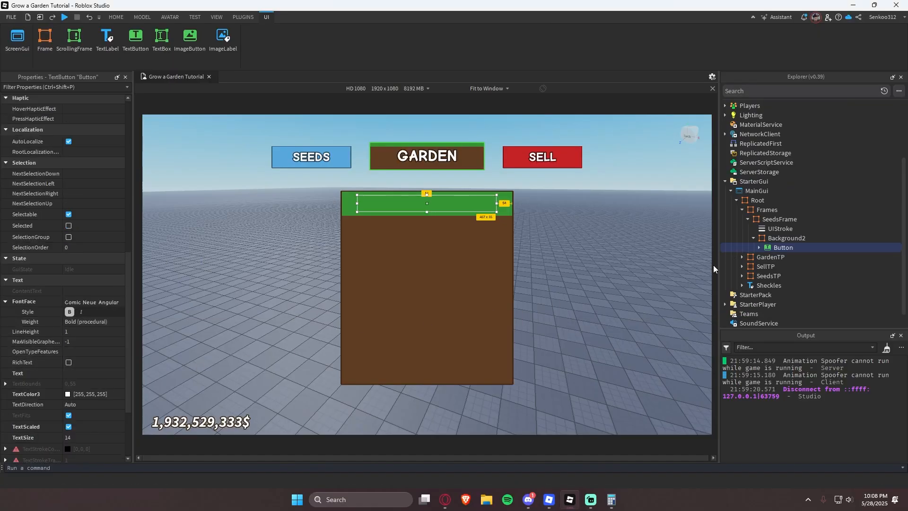
{"action": "key", "text": "F2"}
{"action": "type", "text": "SeedTimer"}
{"action": "key", "text": "Return"}
- Set the SeedTimer button's text to "New seeds in x minutes..."
{"action": "scroll", "coordinate": [70, 342], "scroll_direction": "down", "scroll_amount": 3}
{"action": "left_click", "coordinate": [94, 311]}
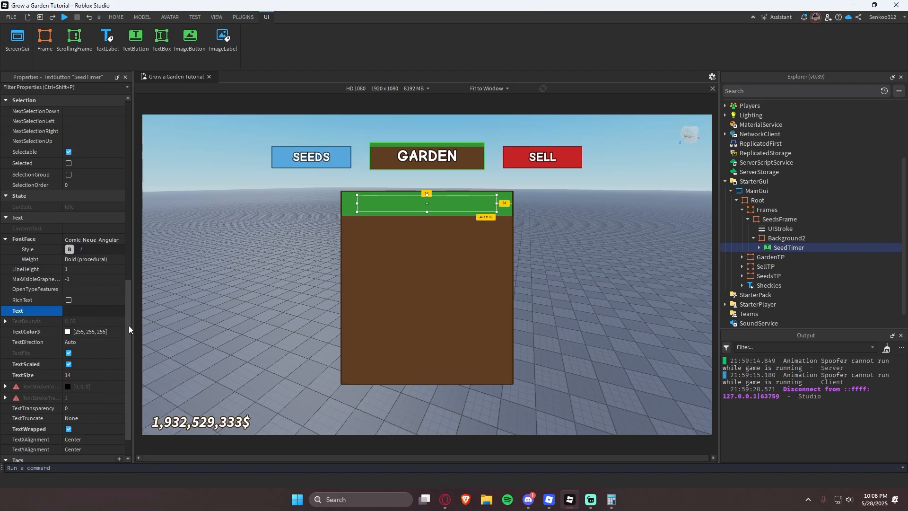
{"action": "type", "text": "New seeds in x minu"}
{"action": "type", "text": "tes"}
{"action": "key", "text": "Return"}
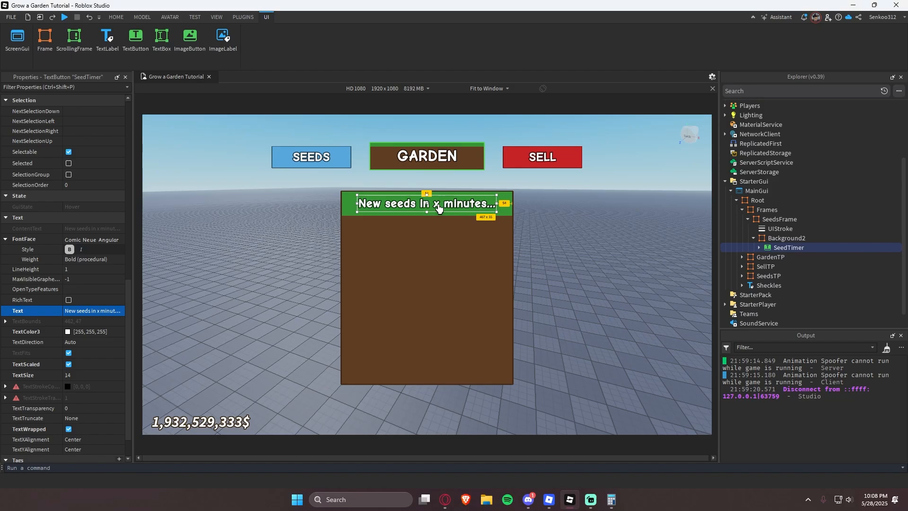
- Replace the ending of the SeedTimer text so it reads "New seeds in 00:00"
{"action": "double_click", "coordinate": [439, 208]}
{"action": "key", "text": "BackSpace"}
{"action": "key", "text": "BackSpace"}
{"action": "key", "text": "BackSpace"}
{"action": "key", "text": "BackSpace"}
{"action": "key", "text": "BackSpace"}
{"action": "key", "text": "BackSpace"}
{"action": "key", "text": "BackSpace"}
{"action": "key", "text": "BackSpace"}
{"action": "key", "text": "BackSpace"}
{"action": "key", "text": "BackSpace"}
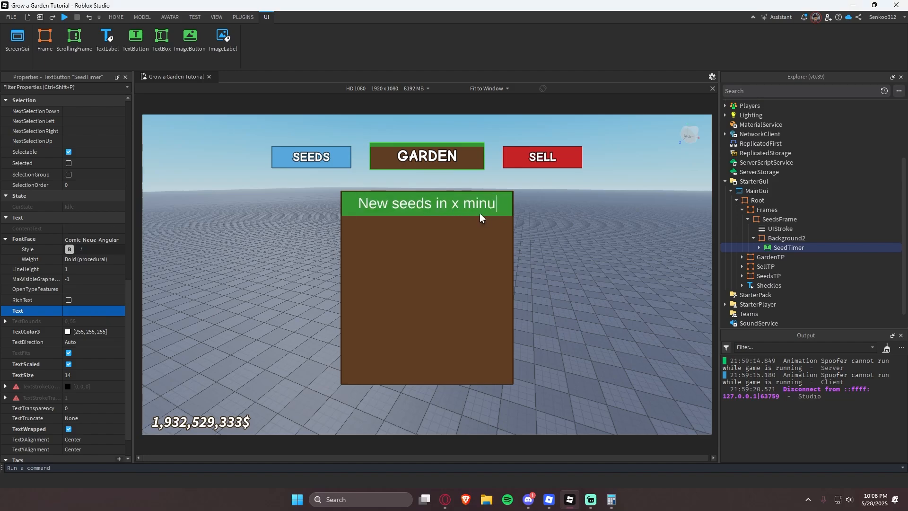
{"action": "type", "text": "x:xx"}
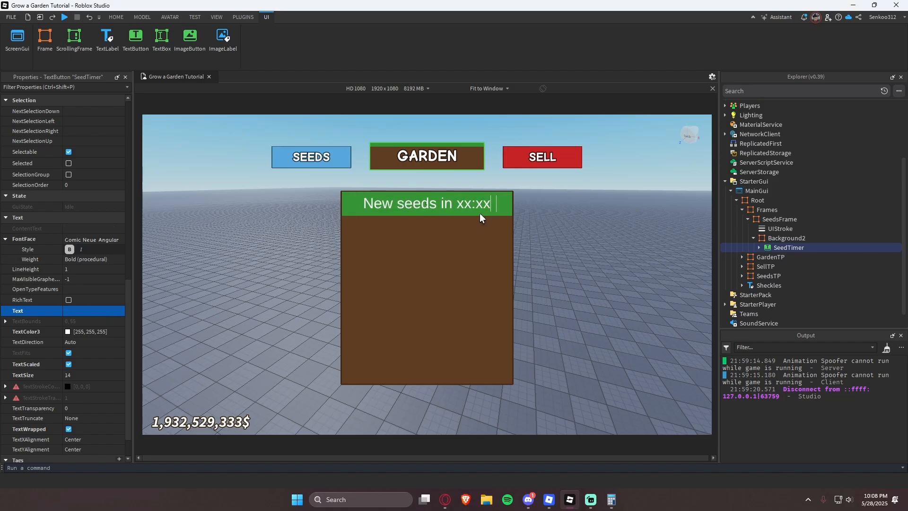
{"action": "key", "text": "BackSpace"}
{"action": "key", "text": "BackSpace"}
{"action": "key", "text": "BackSpace"}
{"action": "key", "text": "BackSpace"}
{"action": "key", "text": "BackSpace"}
{"action": "type", "text": "00:00"}
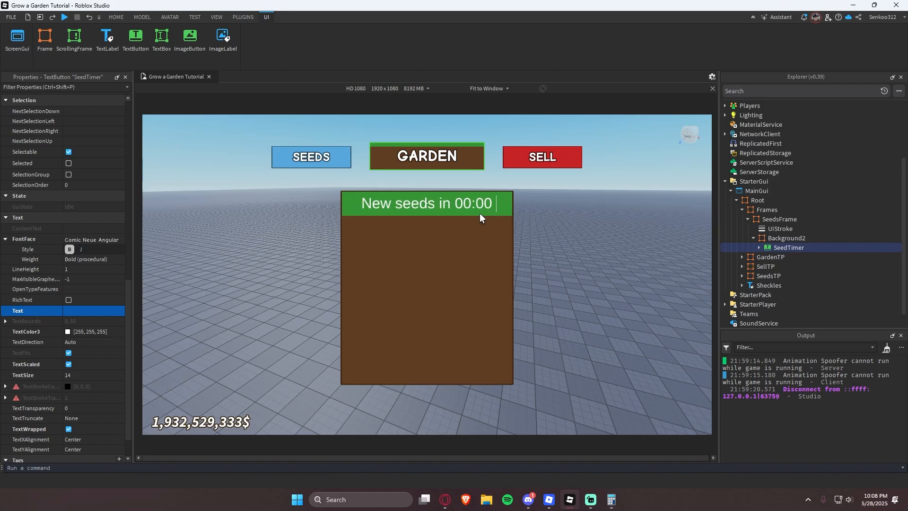
{"action": "key", "text": "Return"}
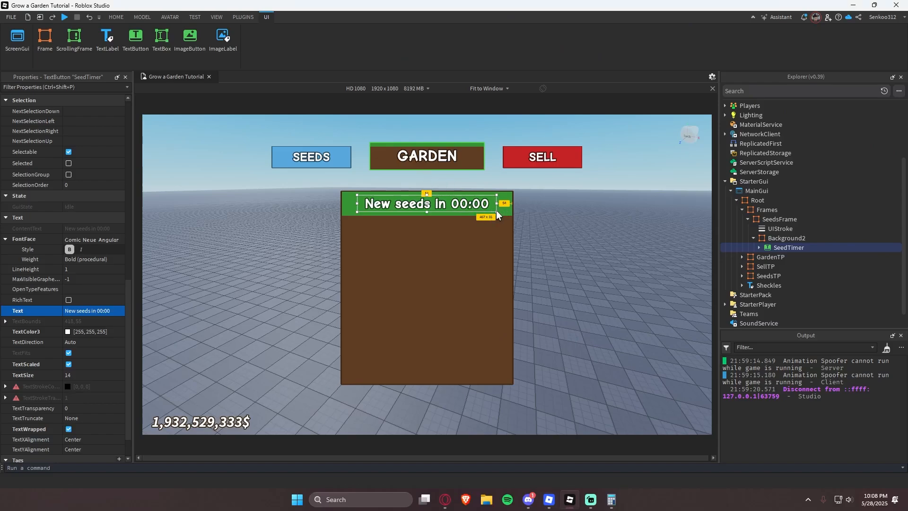
- Shift SeedTimer toward the left end of the green header, shrink it to about {0.734, 0},{0.593, 0} and deselect it
{"action": "left_click_drag", "start_coordinate": [464, 206], "coordinate": [454, 206]}
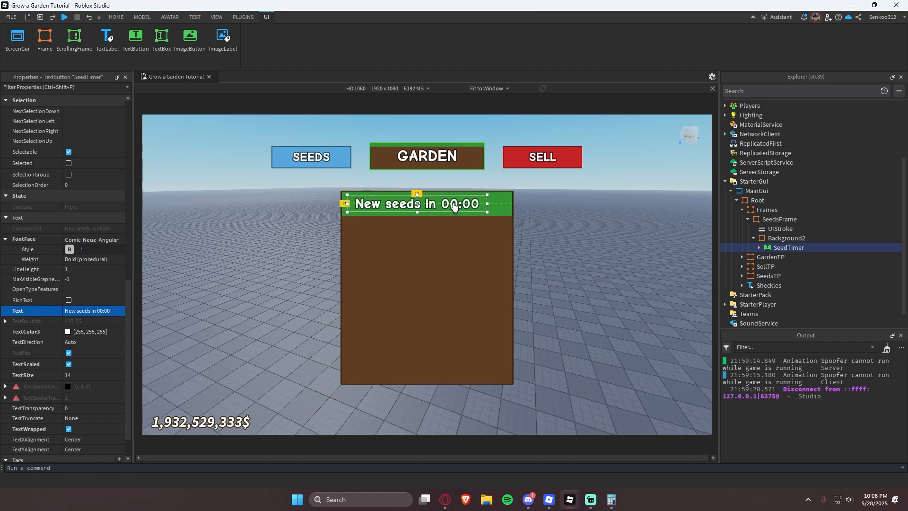
{"action": "right_click", "coordinate": [450, 194]}
{"action": "left_click", "coordinate": [454, 204]}
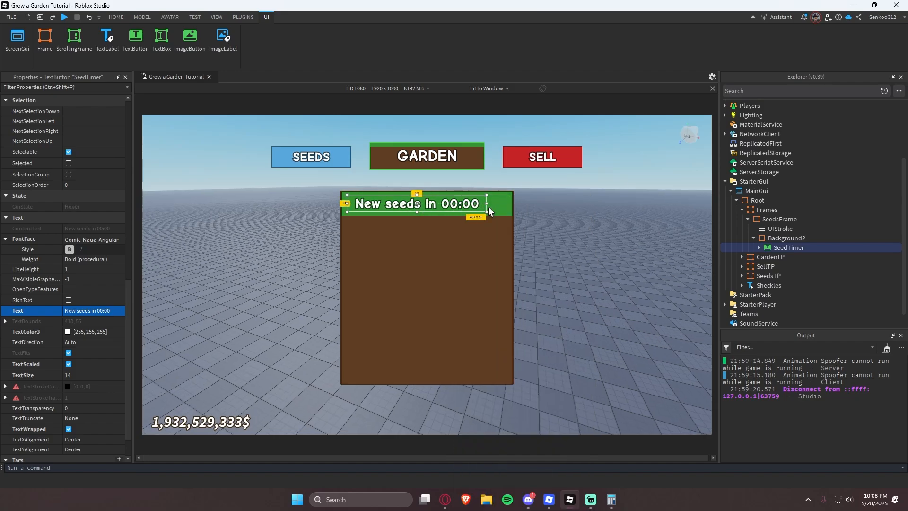
{"action": "left_click_drag", "start_coordinate": [486, 213], "coordinate": [444, 210]}
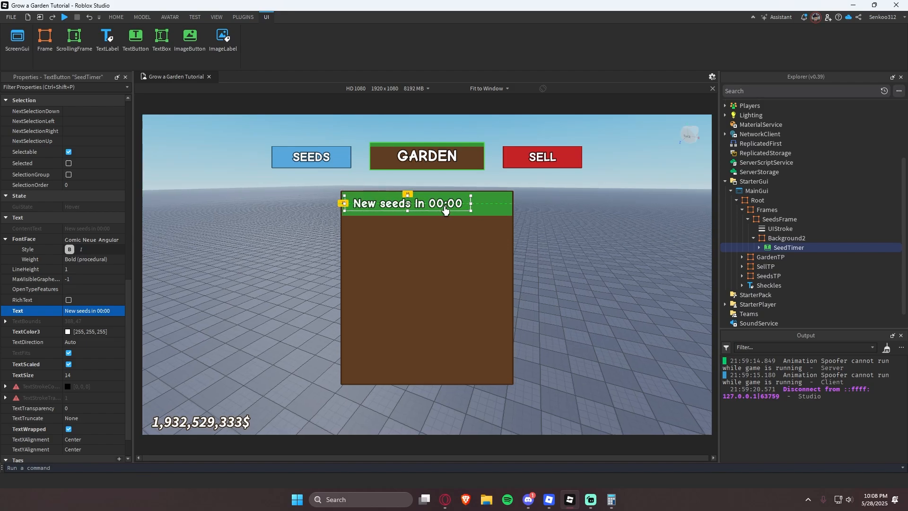
{"action": "left_click", "coordinate": [263, 257]}
{"action": "right_click_drag", "start_coordinate": [263, 257], "coordinate": [563, 447]}
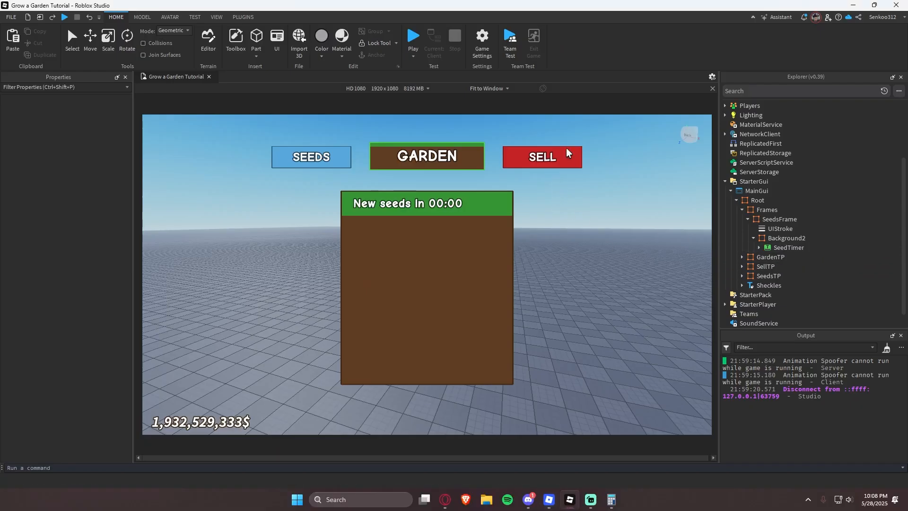
- Copy the SellTP frame and rename SeedsFrame's Background2 bar to TitleFrame
{"action": "left_click", "coordinate": [769, 276]}
{"action": "left_click", "coordinate": [765, 265]}
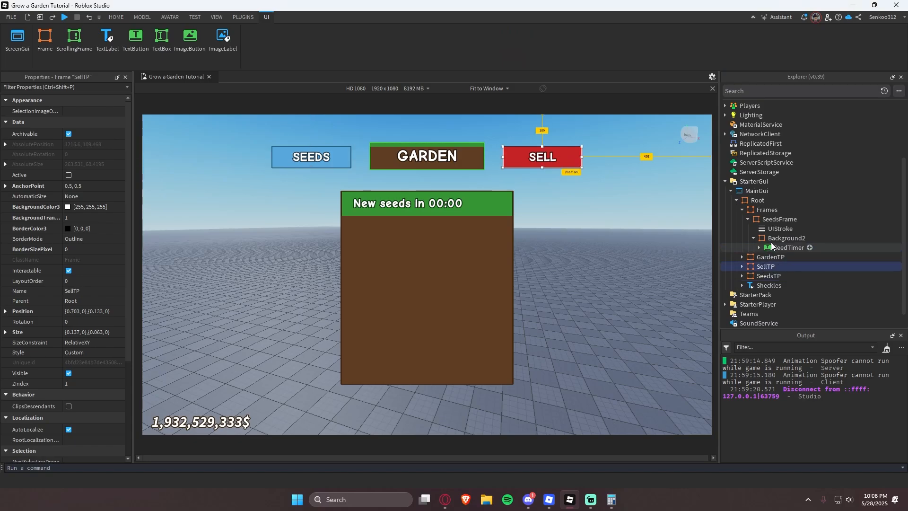
{"action": "left_click", "coordinate": [781, 238]}
{"action": "left_click", "coordinate": [754, 238]}
{"action": "left_click", "coordinate": [754, 238]}
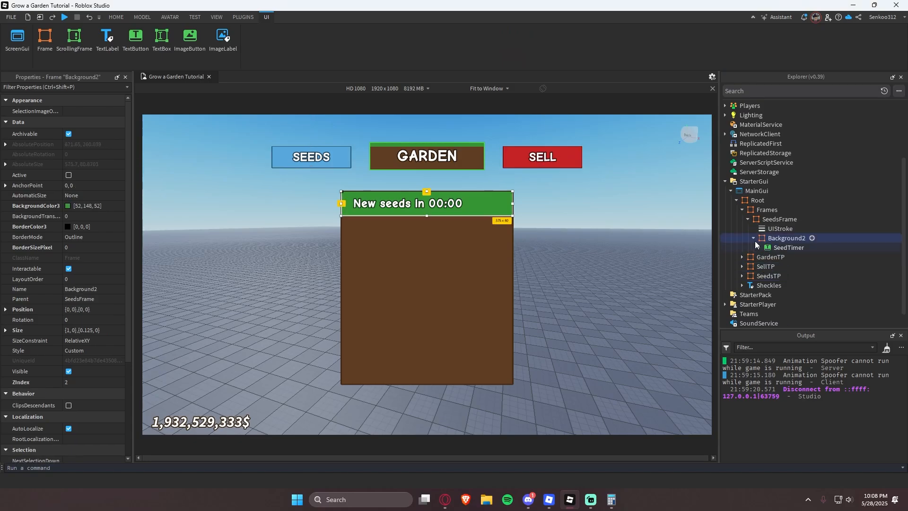
{"action": "double_click", "coordinate": [795, 241]}
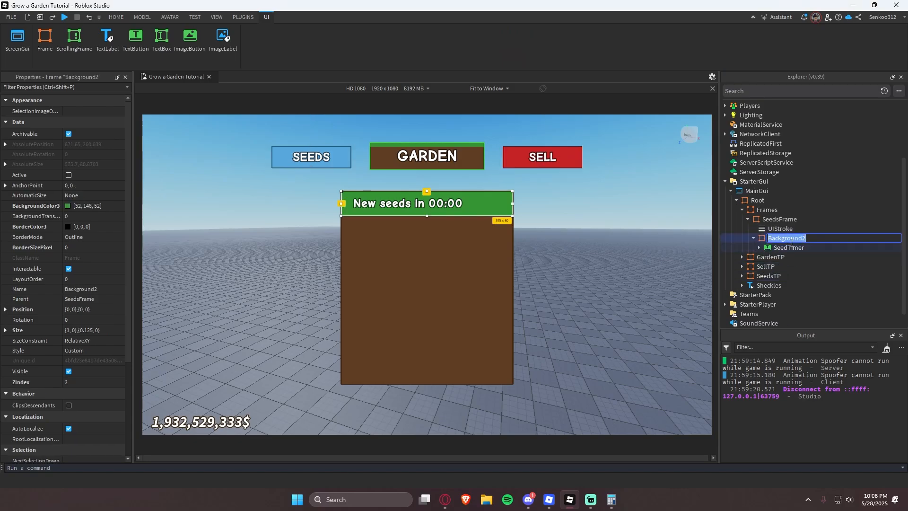
{"action": "type", "text": "TitleFrame"}
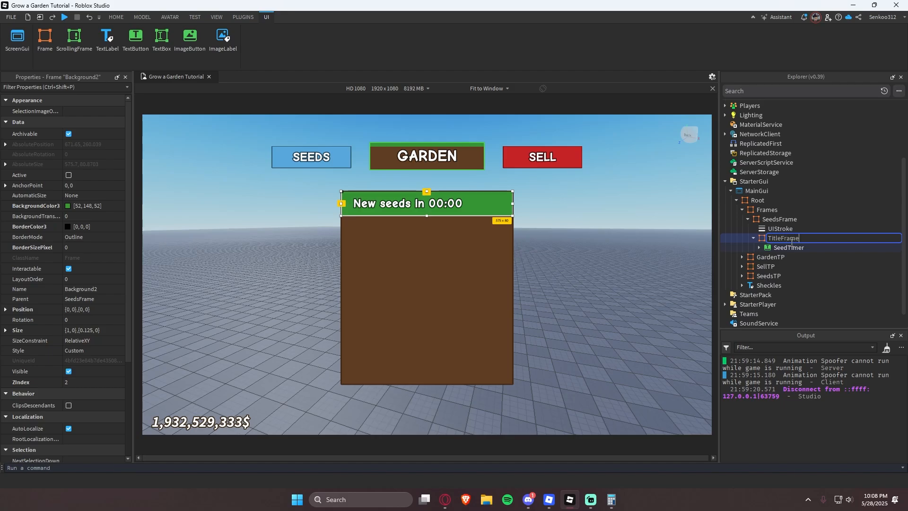
{"action": "key", "text": "Return"}
- Paste the SellTP copy into SeedsFrame and set its ZIndex to 3
{"action": "key", "text": "ctrl+v"}
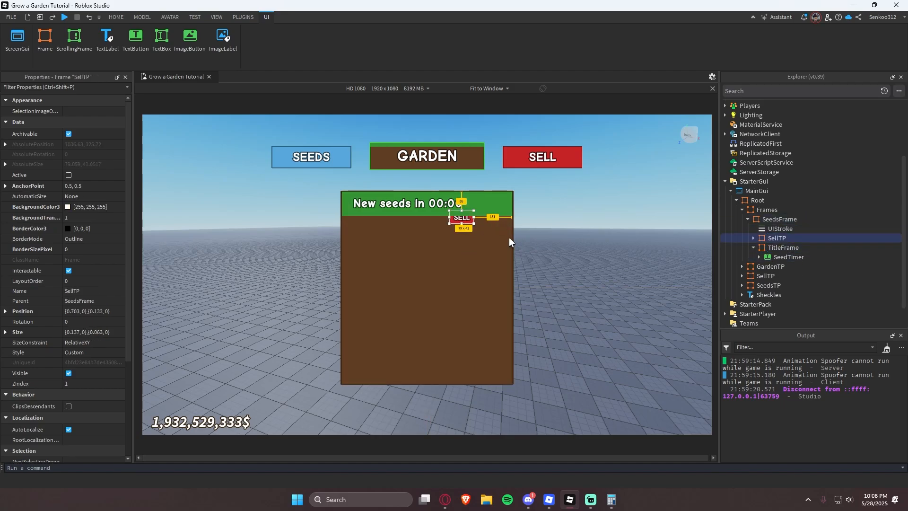
{"action": "left_click", "coordinate": [93, 384]}
{"action": "type", "text": "3"}
{"action": "key", "text": "Return"}
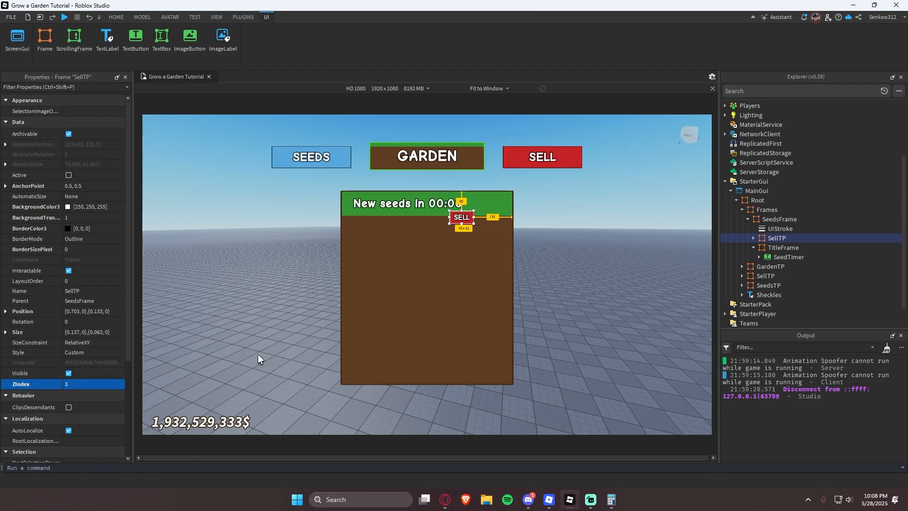
- Rename the SellTP copy inside SeedsFrame to Restock
{"action": "left_click", "coordinate": [754, 238]}
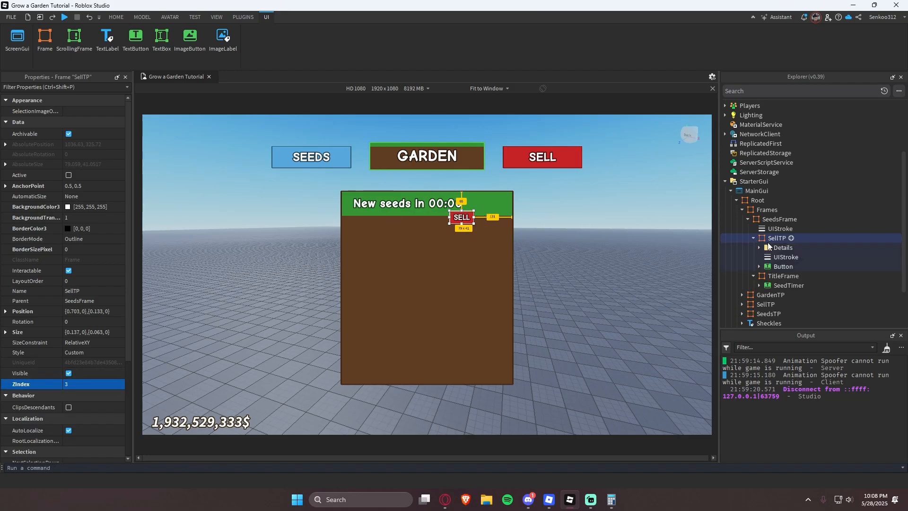
{"action": "key", "text": "F2"}
{"action": "type", "text": "Restock"}
{"action": "key", "text": "Return"}
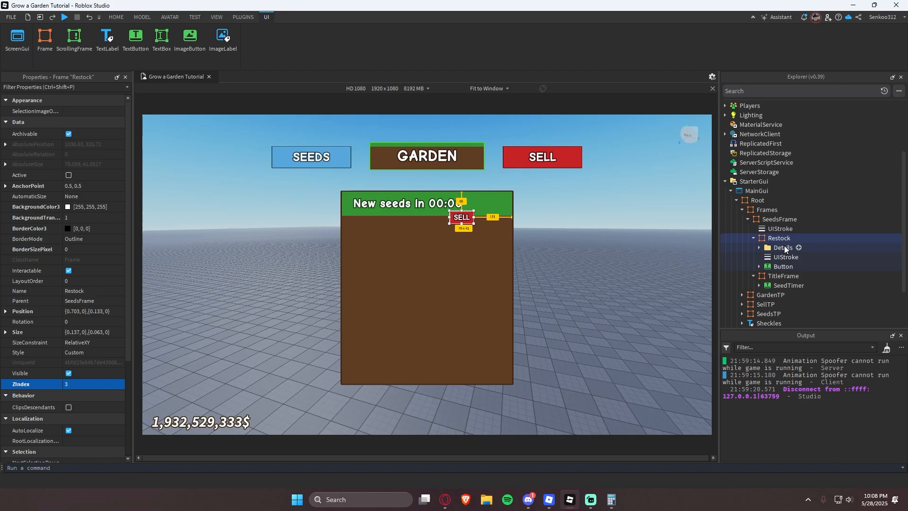
- Move the Restock frame into the right end of the green header, at about {0.857, 0},{0.065, 0}
{"action": "left_click", "coordinate": [783, 268], "text": "ctrl"}
{"action": "left_click", "coordinate": [760, 247]}
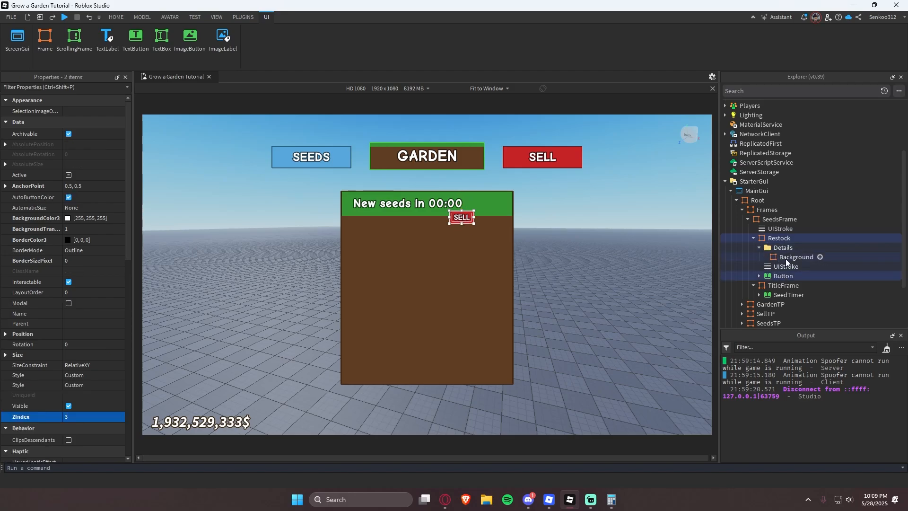
{"action": "left_click", "coordinate": [788, 259], "text": "ctrl"}
{"action": "mouse_move", "coordinate": [463, 218]}
{"action": "left_mouse_down"}
{"action": "mouse_move", "coordinate": [490, 205]}
{"action": "mouse_move", "coordinate": [466, 213]}
{"action": "left_mouse_up"}
{"action": "left_click", "coordinate": [785, 239]}
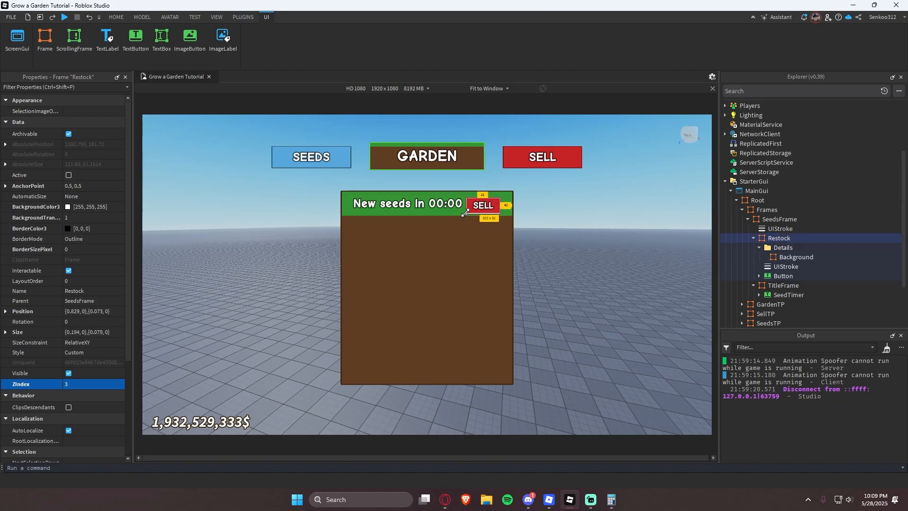
{"action": "right_click", "coordinate": [459, 210]}
- Shrink SeedTimer a little more and widen the Restock frame to about {0.256, 0},{0.069, 0}
{"action": "left_click", "coordinate": [456, 208]}
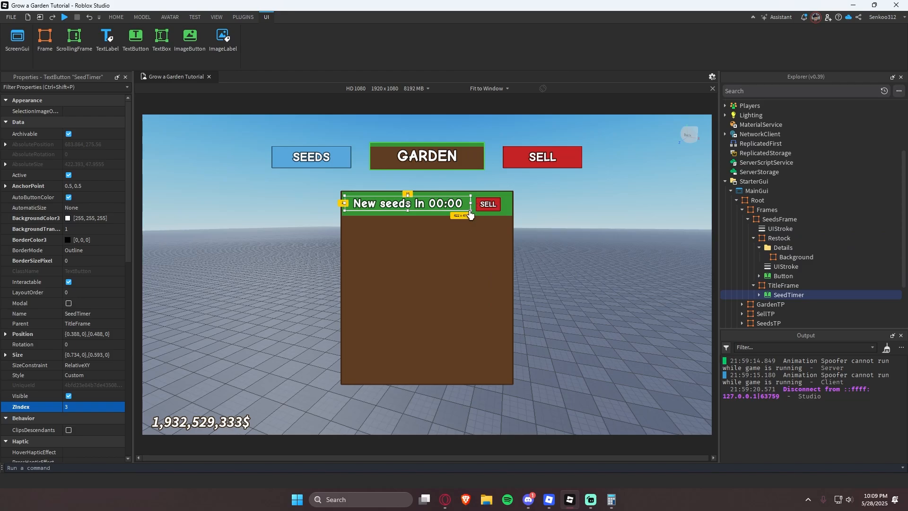
{"action": "left_click_drag", "start_coordinate": [471, 214], "coordinate": [440, 208]}
{"action": "left_click", "coordinate": [497, 205]}
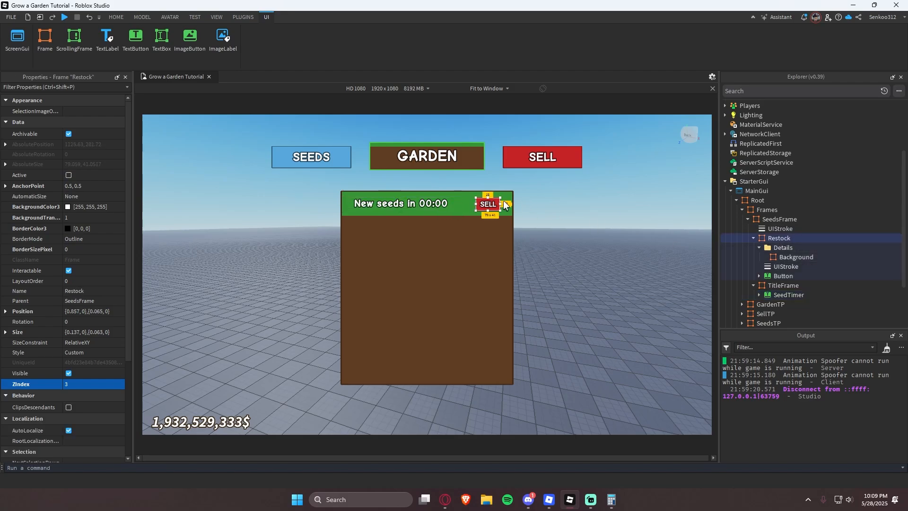
{"action": "left_click", "coordinate": [473, 213]}
{"action": "left_click", "coordinate": [487, 204]}
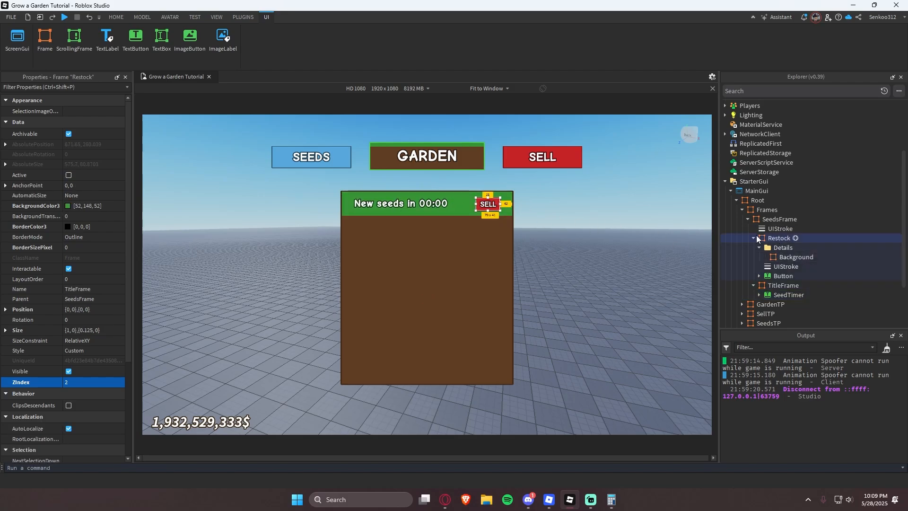
{"action": "left_click_drag", "start_coordinate": [473, 211], "coordinate": [458, 212]}
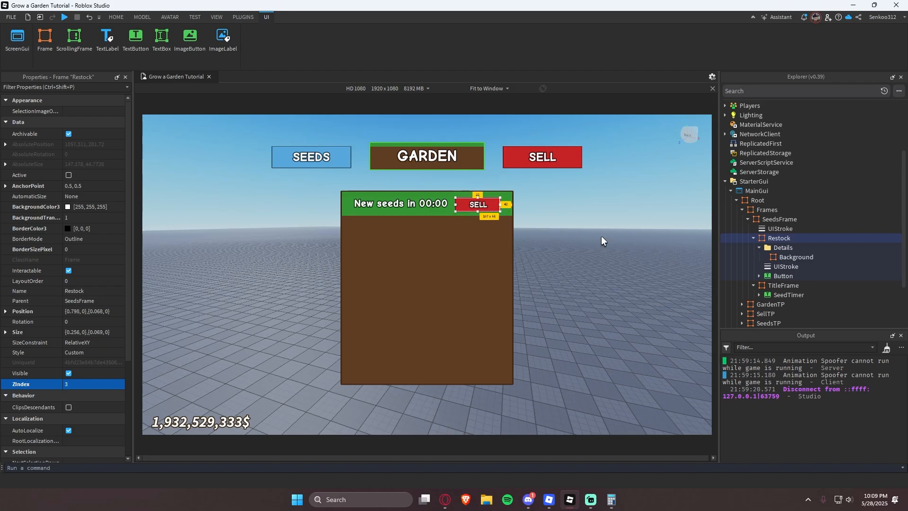
- Nudge the Restock frame together with its Background and Button to about {0.817, 0},{0.062, 0}
{"action": "left_click", "coordinate": [775, 258], "text": "ctrl"}
{"action": "left_click", "coordinate": [780, 276], "text": "ctrl"}
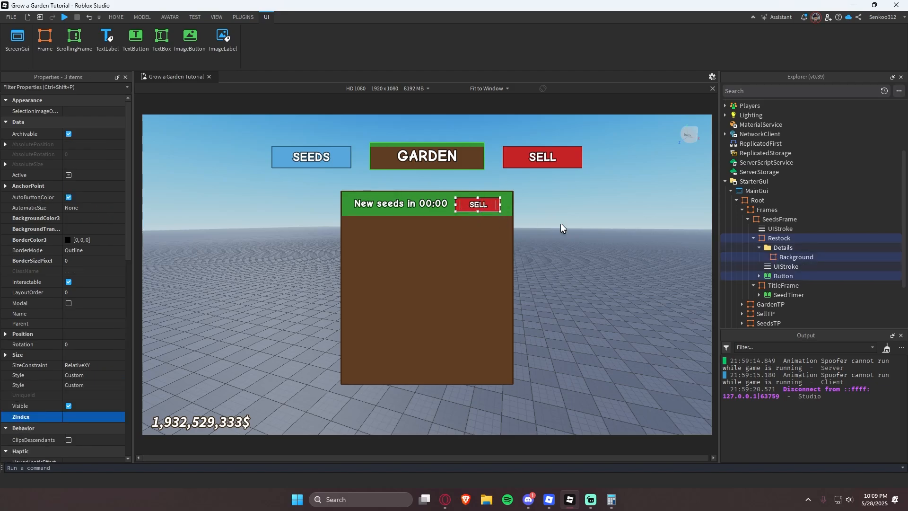
{"action": "left_click_drag", "start_coordinate": [479, 205], "coordinate": [483, 204]}
{"action": "right_click", "coordinate": [482, 205]}
{"action": "key", "text": "Escape"}
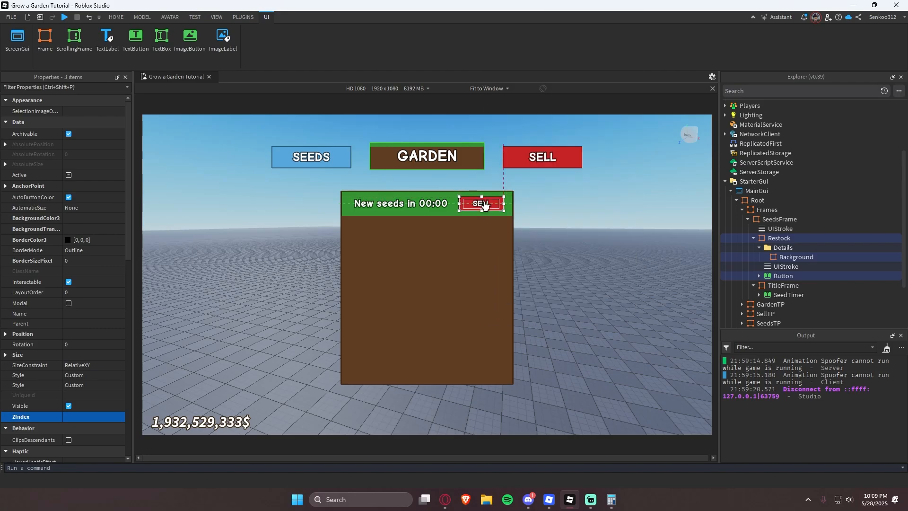
- Change the text of the Restock frame's button to "Restock"
{"action": "left_click", "coordinate": [783, 248]}
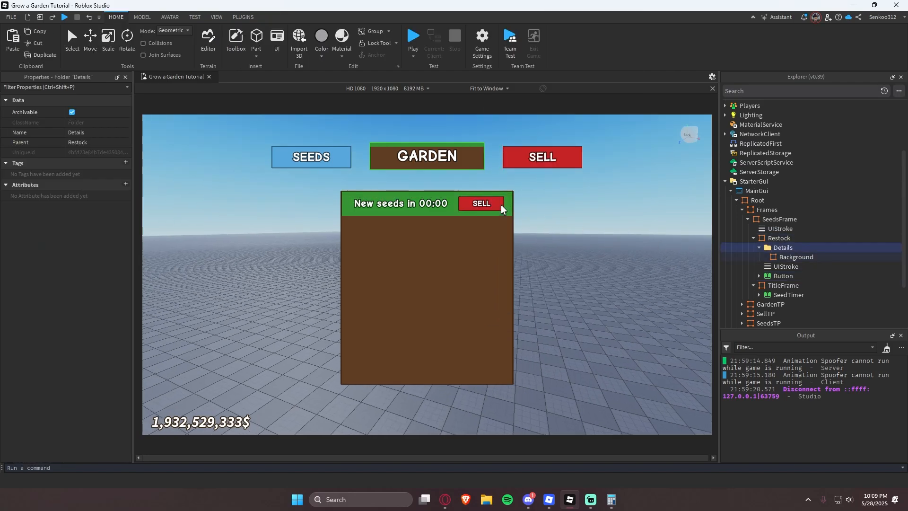
{"action": "left_click", "coordinate": [798, 256]}
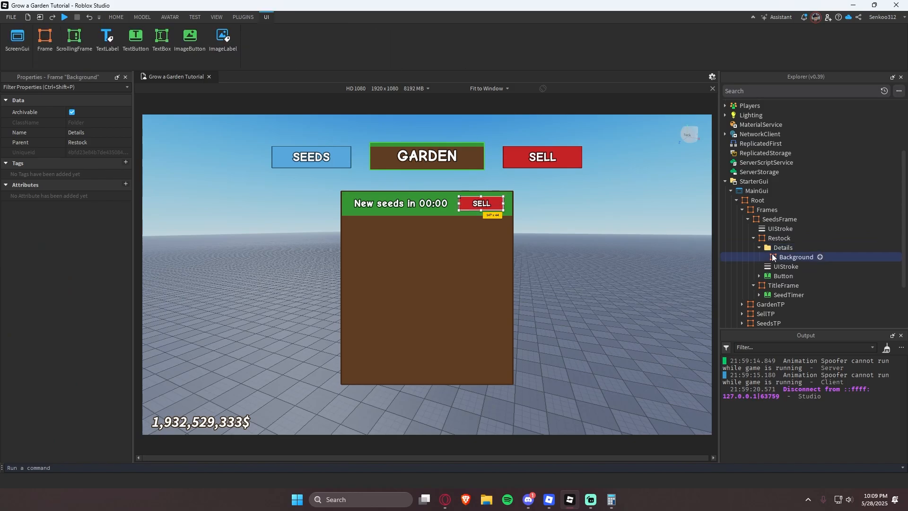
{"action": "double_click", "coordinate": [481, 204]}
{"action": "type", "text": "Restock"}
{"action": "key", "text": "Return"}
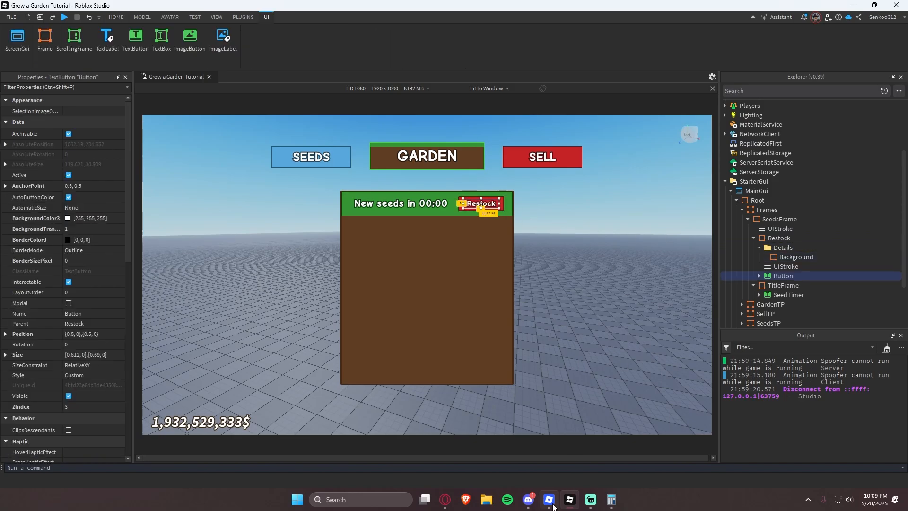
- Compare with the game, then widen the Restock frame slightly to about {0.26, 0},{0.069, 0}
{"action": "left_click", "coordinate": [570, 499]}
{"action": "key", "text": "alt+Tab"}
{"action": "left_click", "coordinate": [778, 238]}
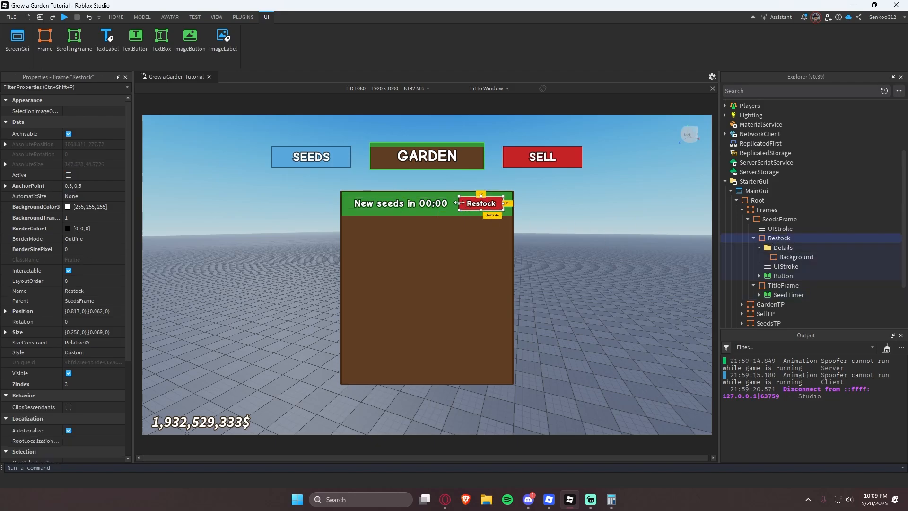
{"action": "left_click_drag", "start_coordinate": [458, 203], "coordinate": [457, 203]}
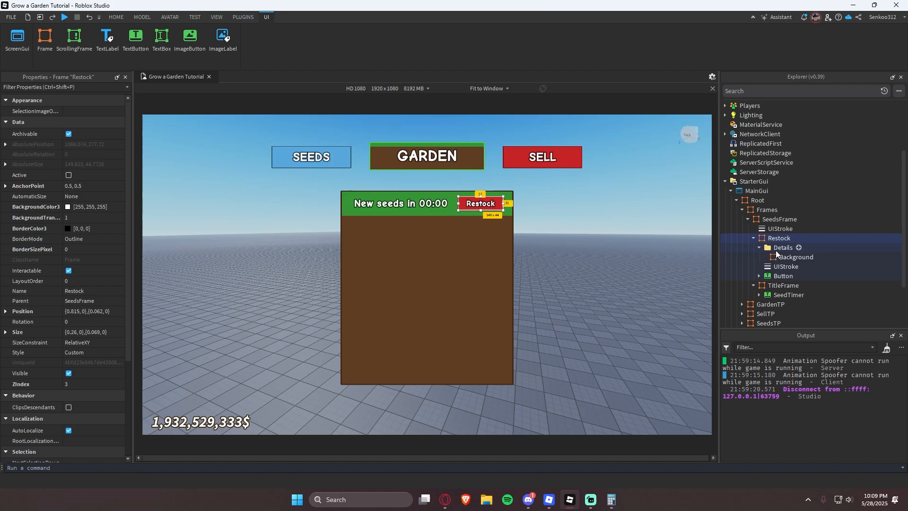
- Recolor the Restock frame's Background to yellow [197, 185, 50]
{"action": "left_click", "coordinate": [778, 257]}
{"action": "left_click", "coordinate": [68, 206]}
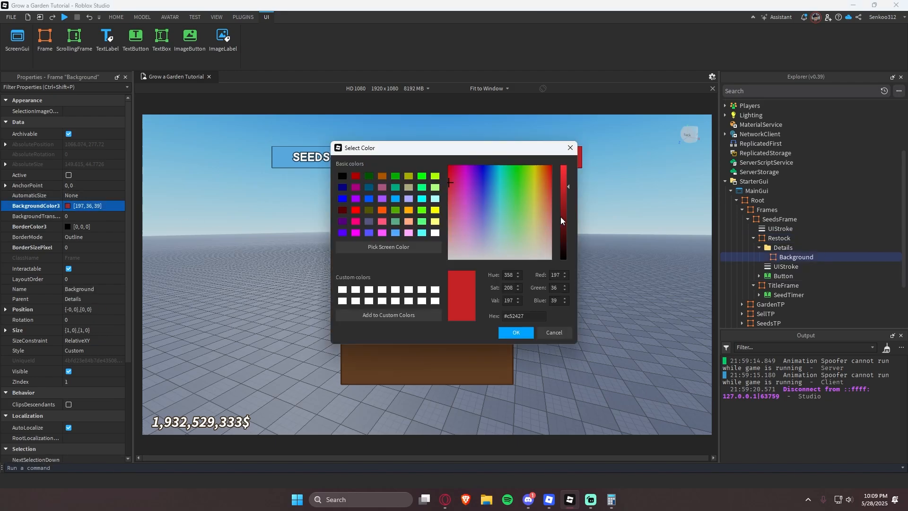
{"action": "left_click", "coordinate": [538, 204]}
{"action": "left_click_drag", "start_coordinate": [538, 203], "coordinate": [536, 190]}
{"action": "left_click_drag", "start_coordinate": [484, 146], "coordinate": [300, 147]}
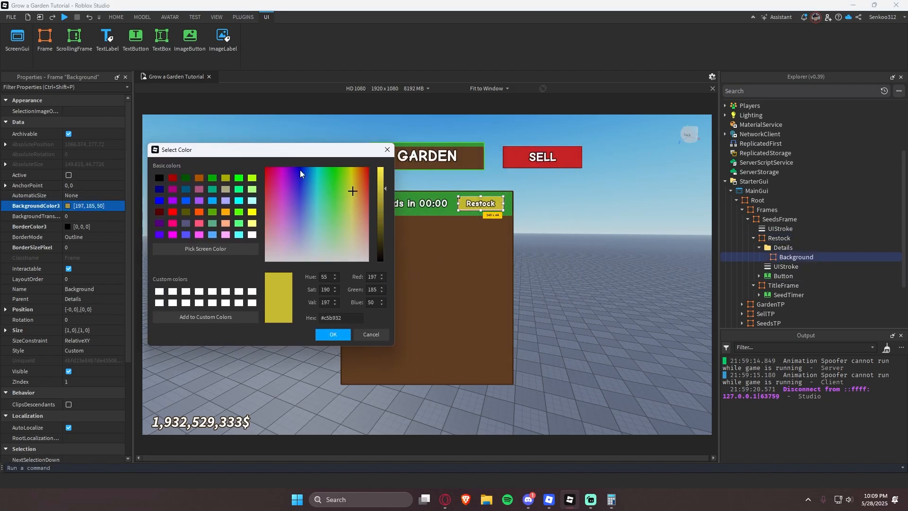
{"action": "left_click", "coordinate": [332, 335]}
- Recolor the Restock frame's UIStroke to a dark yellow of about [140, 131, 36]
{"action": "left_click", "coordinate": [786, 267]}
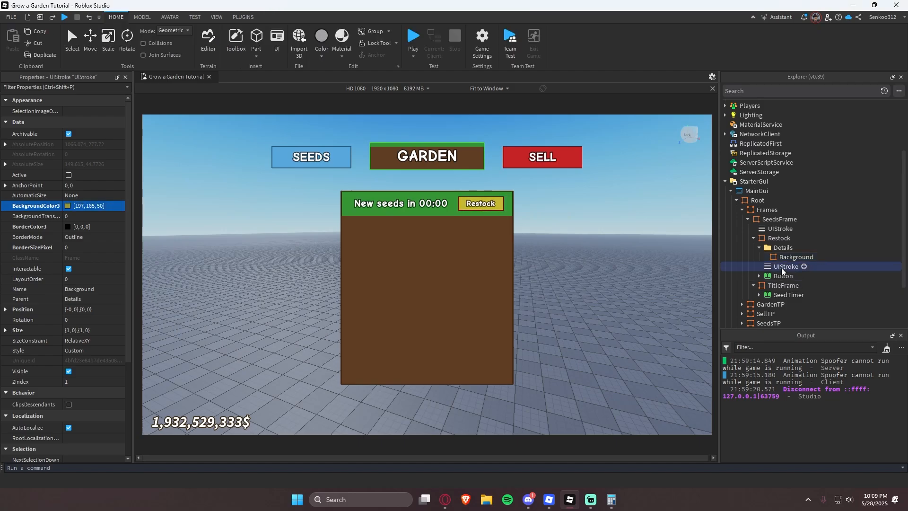
{"action": "left_click", "coordinate": [94, 122]}
{"action": "type", "text": "197, 185, 50"}
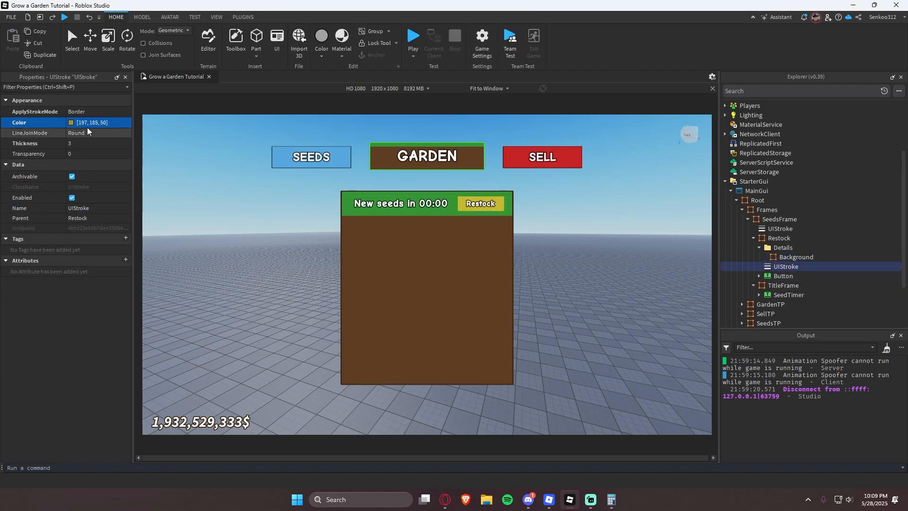
{"action": "left_click", "coordinate": [71, 122]}
{"action": "left_click_drag", "start_coordinate": [569, 198], "coordinate": [570, 209]}
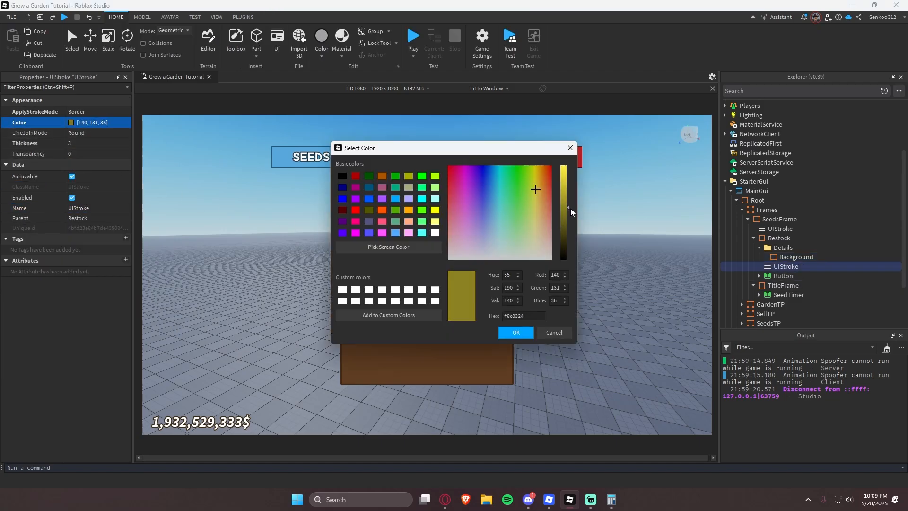
{"action": "left_click", "coordinate": [516, 333]}
{"action": "left_click", "coordinate": [571, 330]}
{"action": "key", "text": "w"}
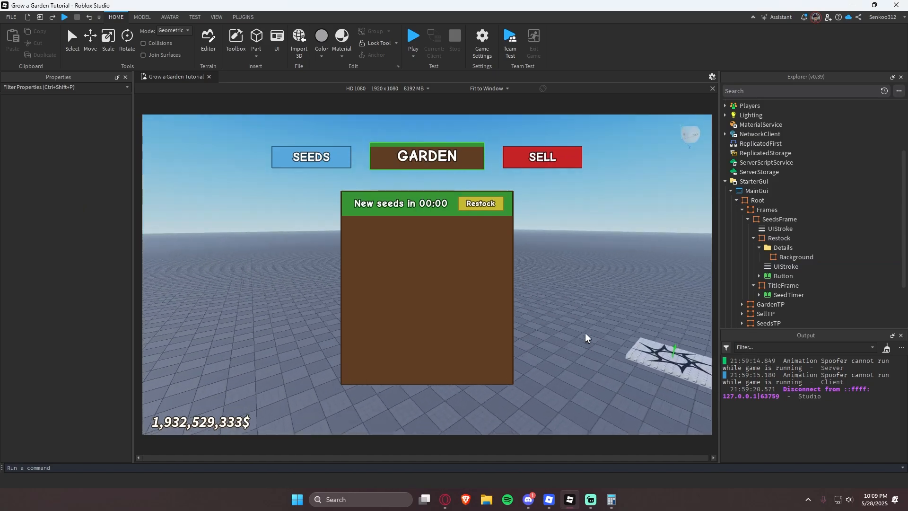
- Collapse the Restock and TitleFrame branches and examine the scrolling seed list in the Grow a Garden game
{"action": "left_click", "coordinate": [760, 247]}
{"action": "left_click", "coordinate": [754, 238]}
{"action": "left_click", "coordinate": [753, 247]}
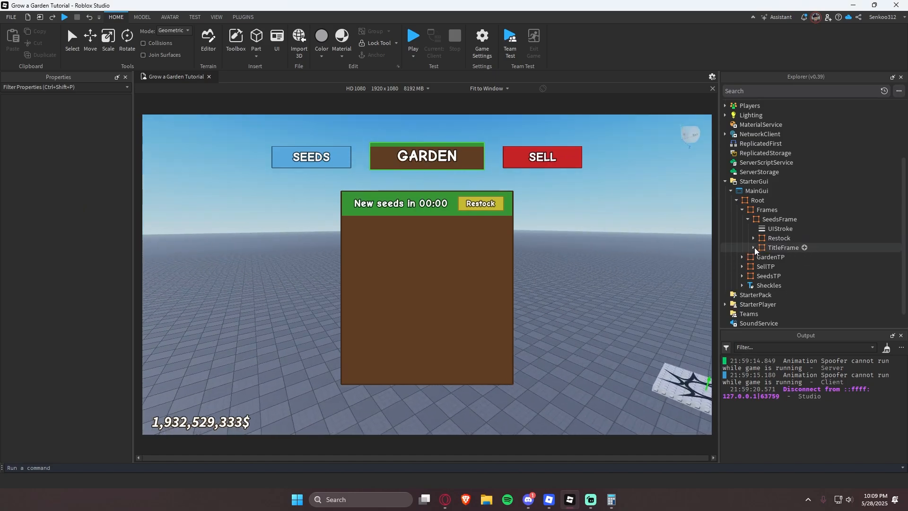
{"action": "left_click", "coordinate": [547, 505]}
{"action": "scroll", "coordinate": [448, 260], "scroll_direction": "down", "scroll_amount": 3}
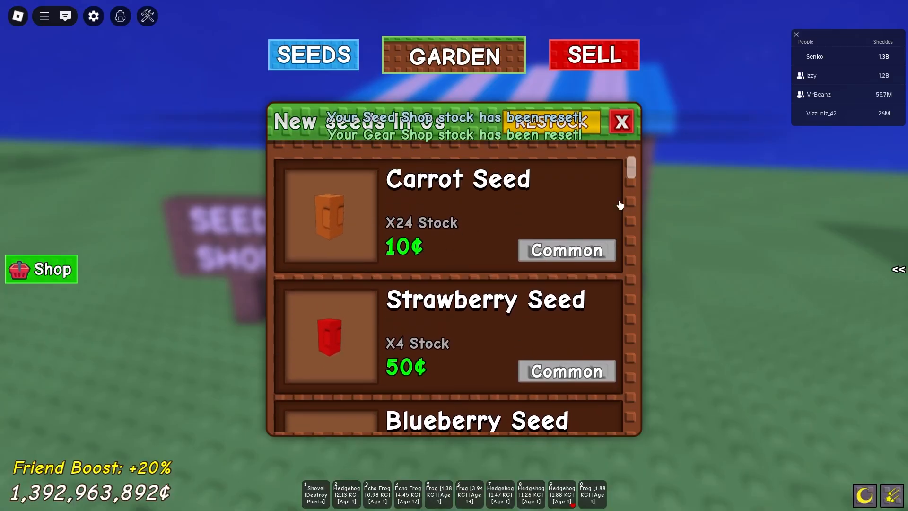
{"action": "scroll", "coordinate": [474, 217], "scroll_direction": "down", "scroll_amount": 3}
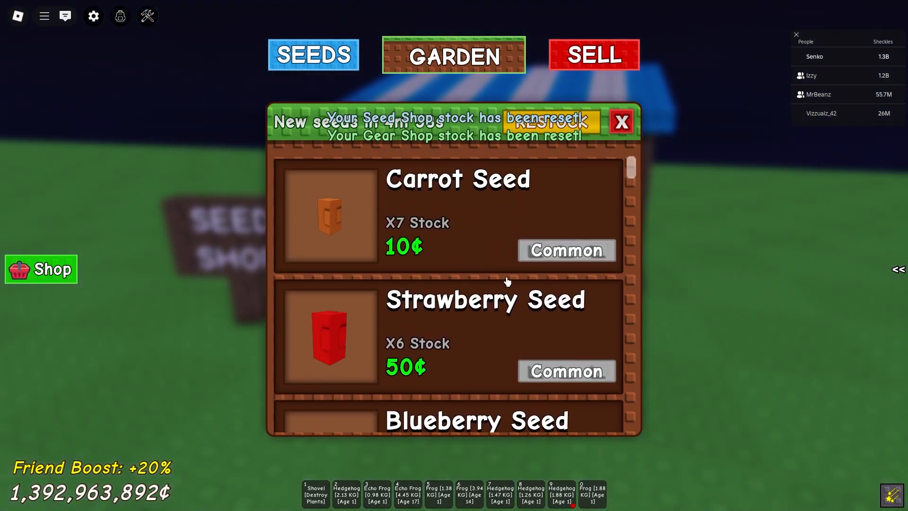
{"action": "key", "text": "alt+Tab"}
- Add a ScrollingFrame inside SeedsFrame and set its ZIndex to 3
{"action": "left_click", "coordinate": [803, 219]}
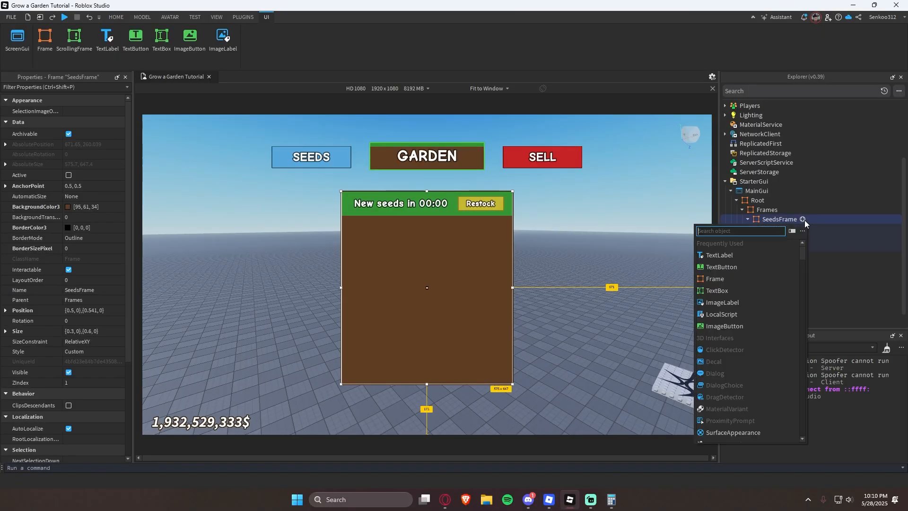
{"action": "type", "text": "scroll"}
{"action": "key", "text": "Return"}
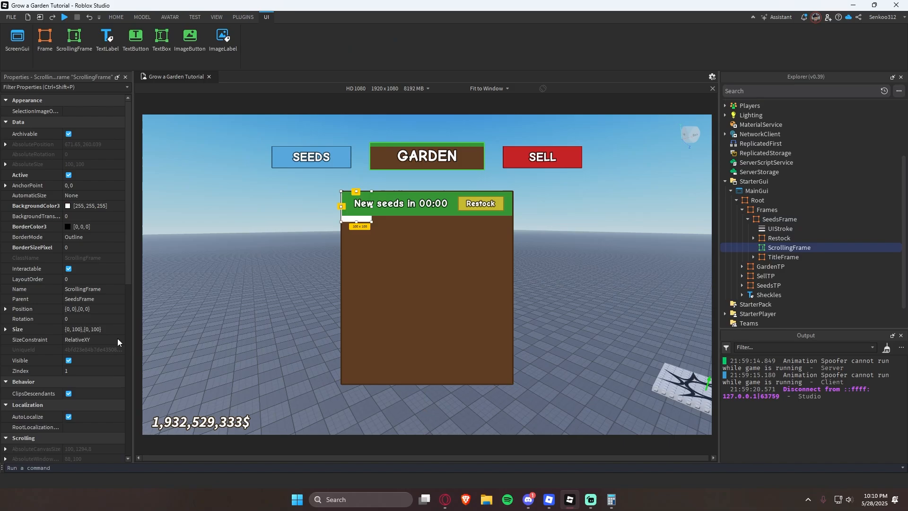
{"action": "left_click", "coordinate": [87, 371]}
{"action": "type", "text": "3"}
{"action": "key", "text": "Return"}
- Resize the ScrollingFrame to fill the shop below the green header, with size {1, 0},{0.875, 0} and position {0, 0},{0.125, 0}
{"action": "left_click", "coordinate": [95, 328]}
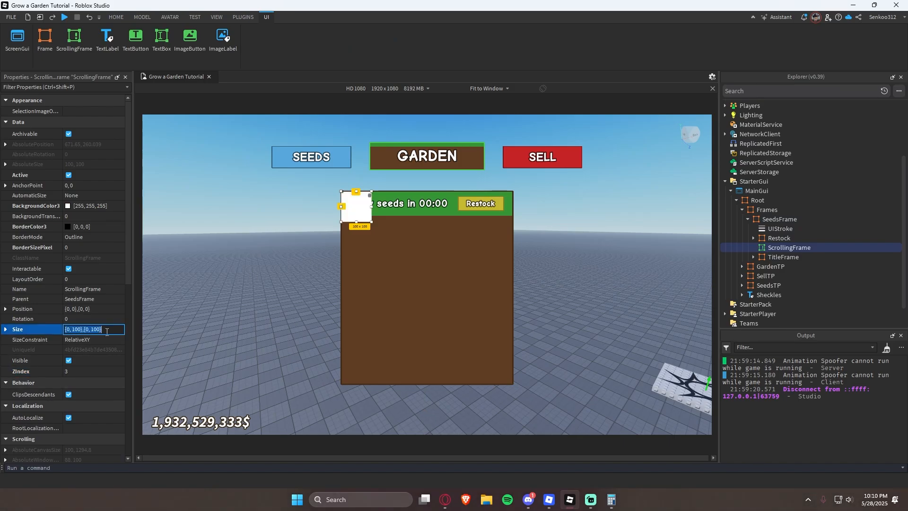
{"action": "type", "text": ".1, 0},{0.1"}
{"action": "key", "text": "Return"}
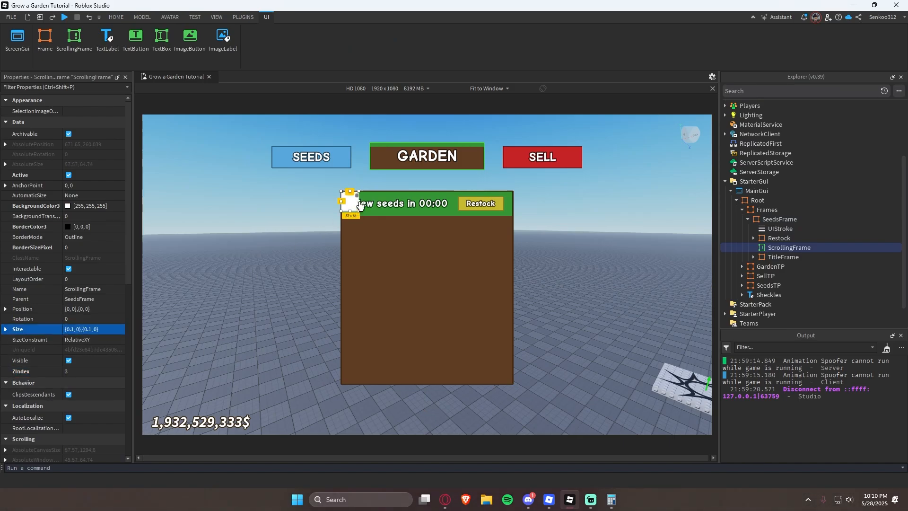
{"action": "type", "text": "1,0,1,"}
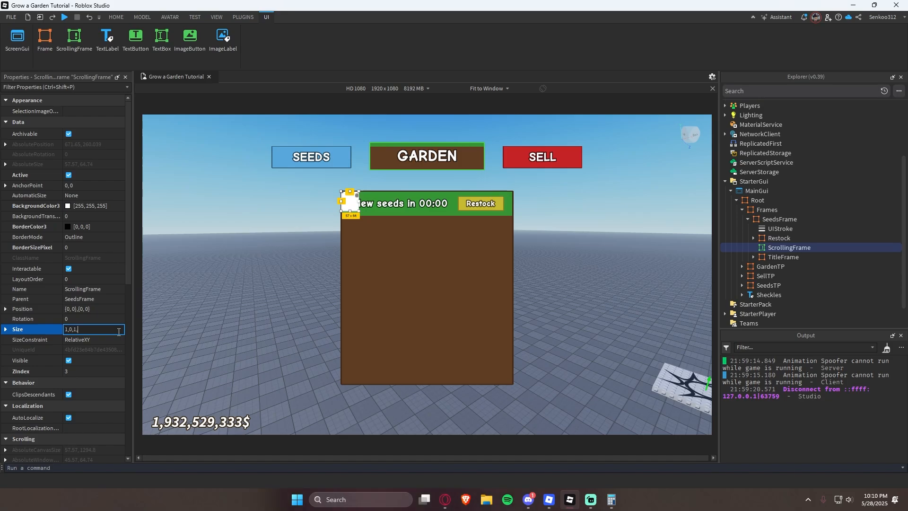
{"action": "key", "text": "Return"}
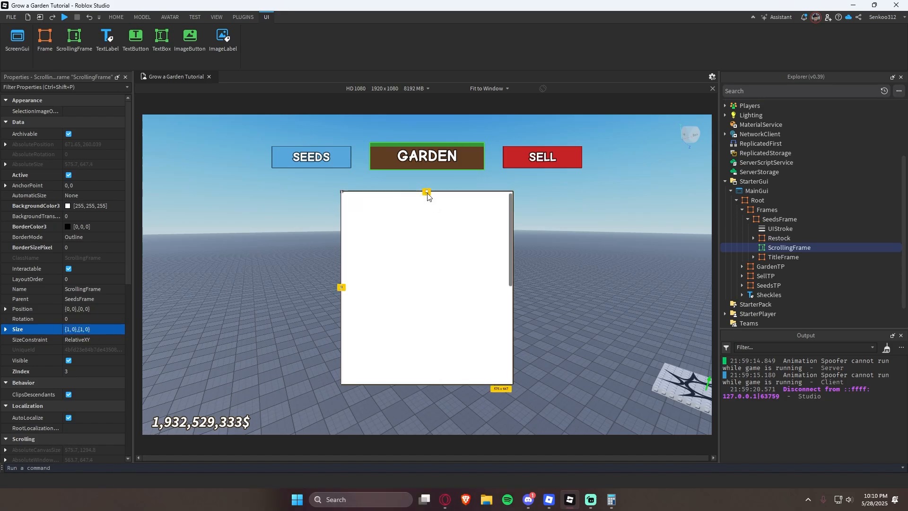
{"action": "left_click_drag", "start_coordinate": [427, 193], "coordinate": [431, 218]}
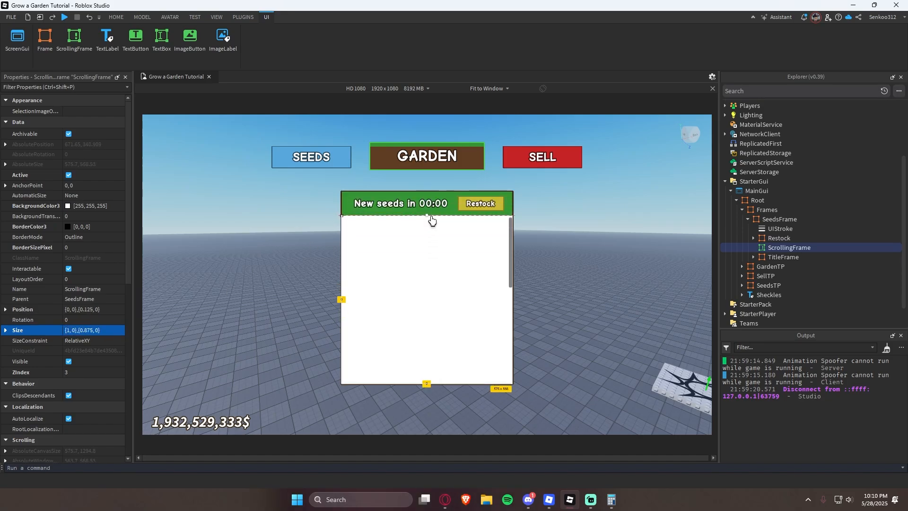
- Set the ScrollingFrame's background transparency to 1 and its scroll bar thickness to 5
{"action": "left_click", "coordinate": [115, 215]}
{"action": "type", "text": "1"}
{"action": "key", "text": "Return"}
{"action": "scroll", "coordinate": [75, 324], "scroll_direction": "down", "scroll_amount": 7}
{"action": "left_click", "coordinate": [81, 293]}
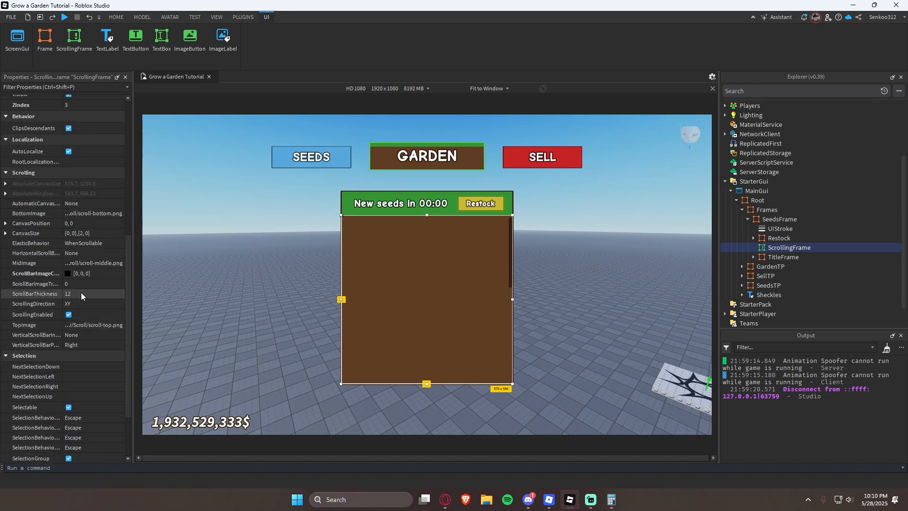
{"action": "type", "text": "5"}
{"action": "key", "text": "Return"}
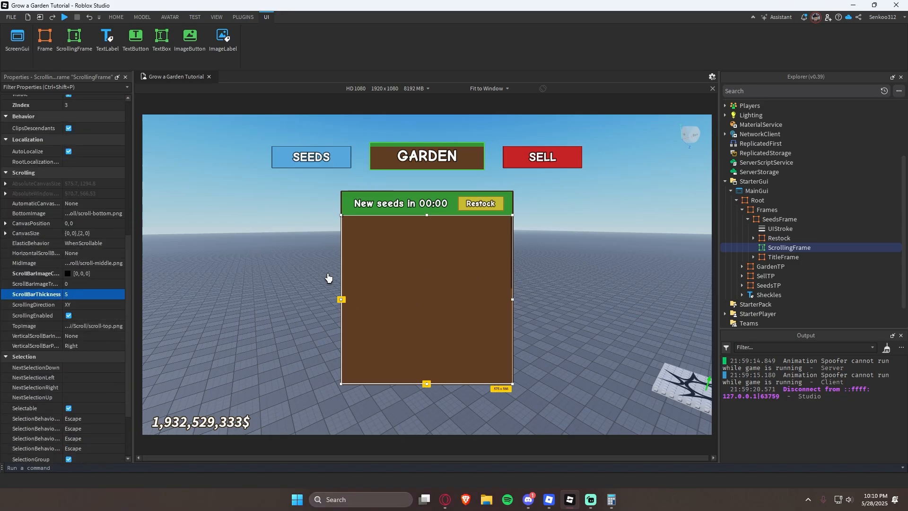
{"action": "left_click", "coordinate": [249, 305]}
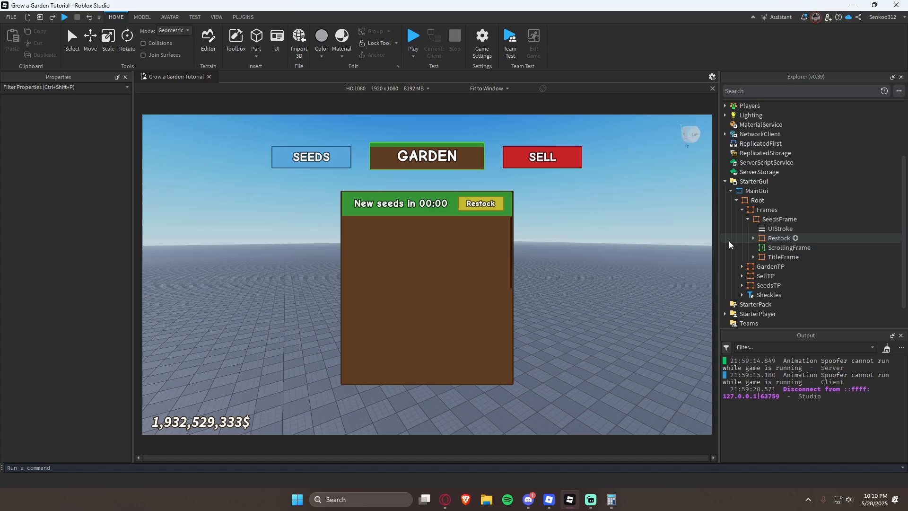
{"action": "left_click", "coordinate": [730, 245]}
{"action": "left_click", "coordinate": [668, 266]}
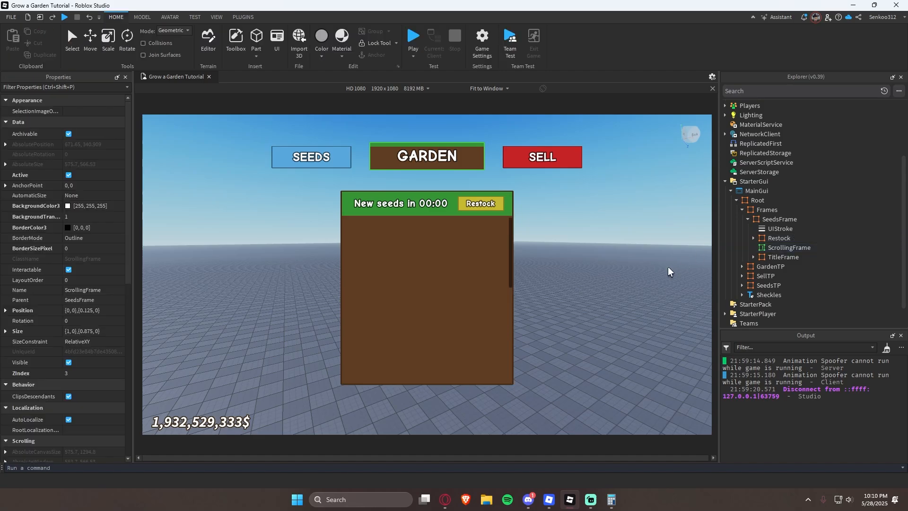
- Rename the ScrollingFrame to List and add a UIListLayout inside it
{"action": "left_click", "coordinate": [778, 248]}
{"action": "key", "text": "F2"}
{"action": "type", "text": "Se"}
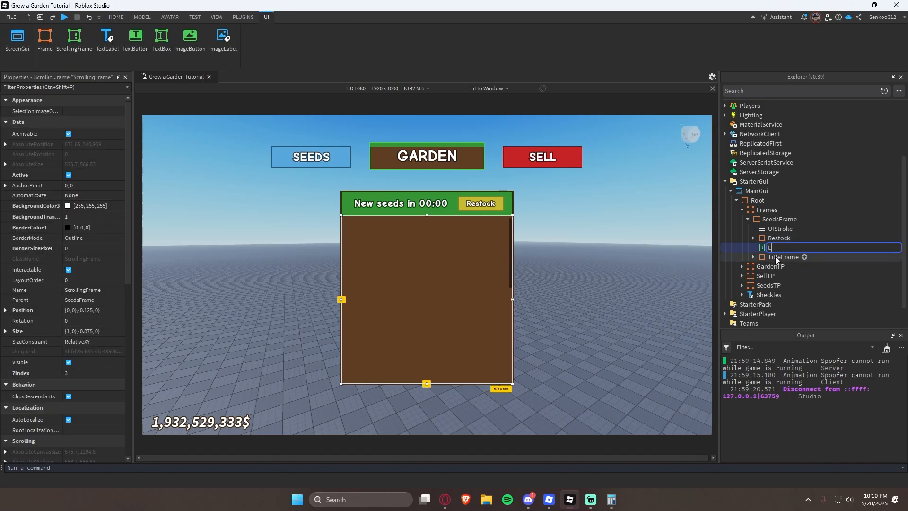
{"action": "type", "text": "ist"}
{"action": "key", "text": "Return"}
{"action": "left_click", "coordinate": [784, 247]}
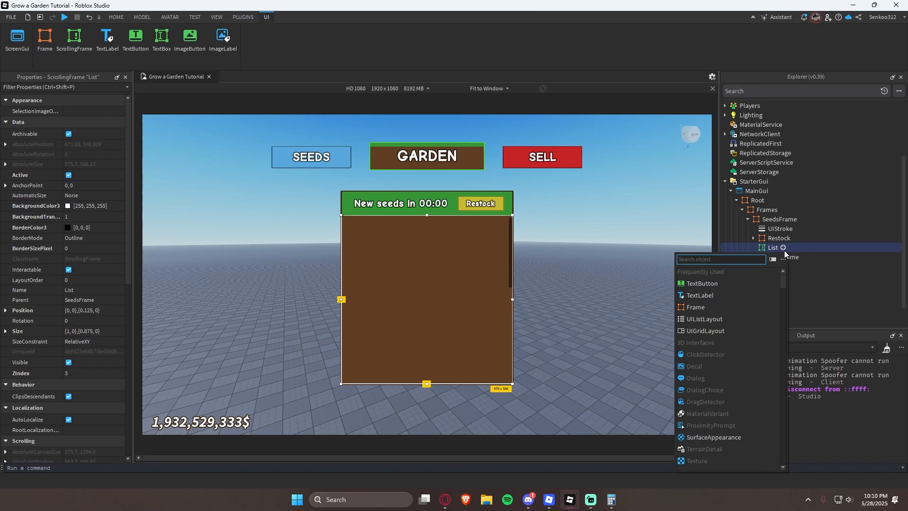
{"action": "type", "text": "uilist"}
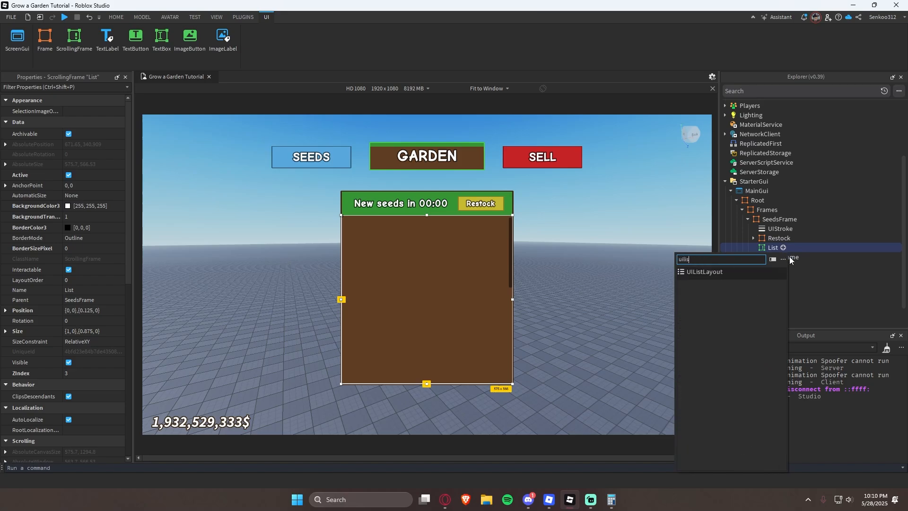
{"action": "key", "text": "Return"}
- Add a Frame inside List and duplicate it three times to demonstrate the list layout
{"action": "left_click", "coordinate": [776, 249]}
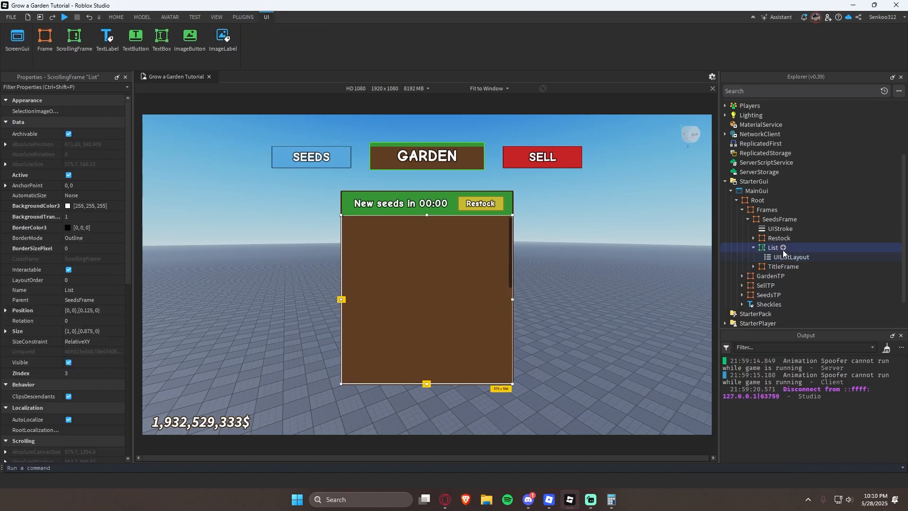
{"action": "left_click", "coordinate": [783, 248]}
{"action": "type", "text": "frame"}
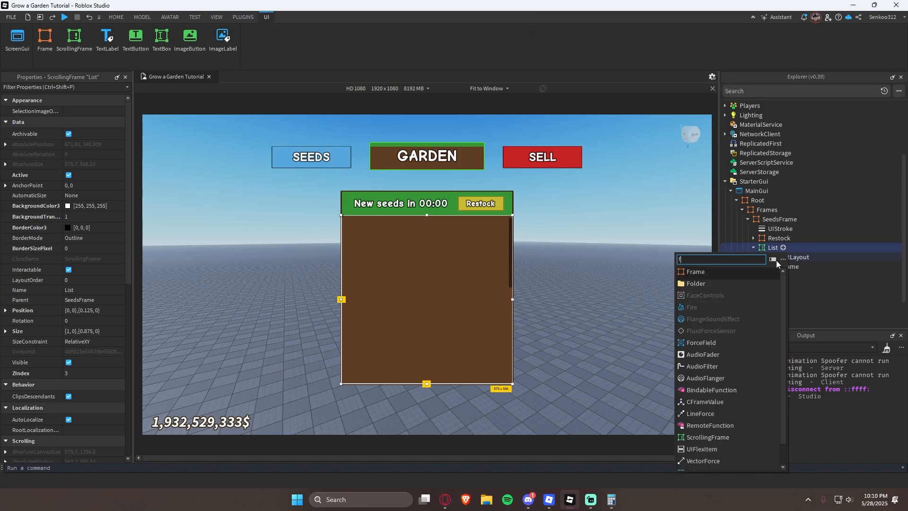
{"action": "key", "text": "Return"}
{"action": "key", "text": "ctrl+d"}
{"action": "key", "text": "ctrl+d"}
{"action": "key", "text": "ctrl+d"}
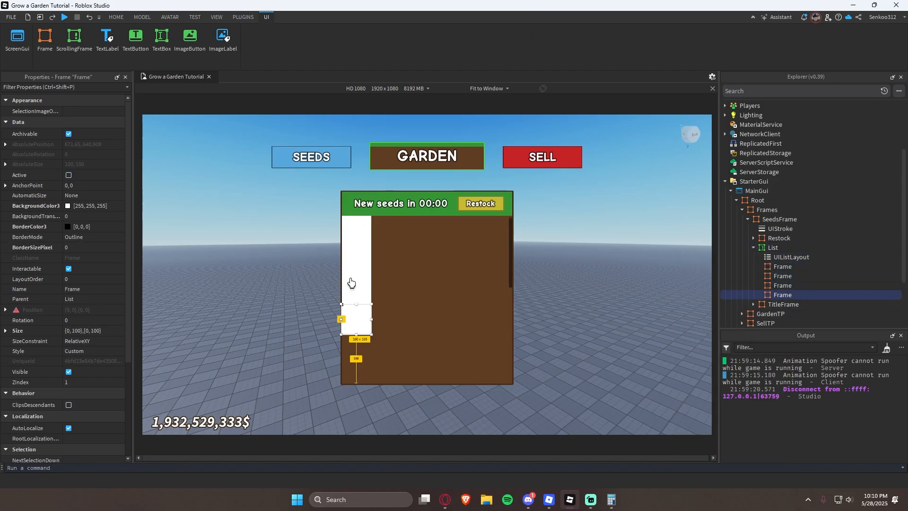
- Try deleting the UIListLayout to see the frames without it, and undo the deletion
{"action": "left_click", "coordinate": [777, 259]}
{"action": "key", "text": "Delete"}
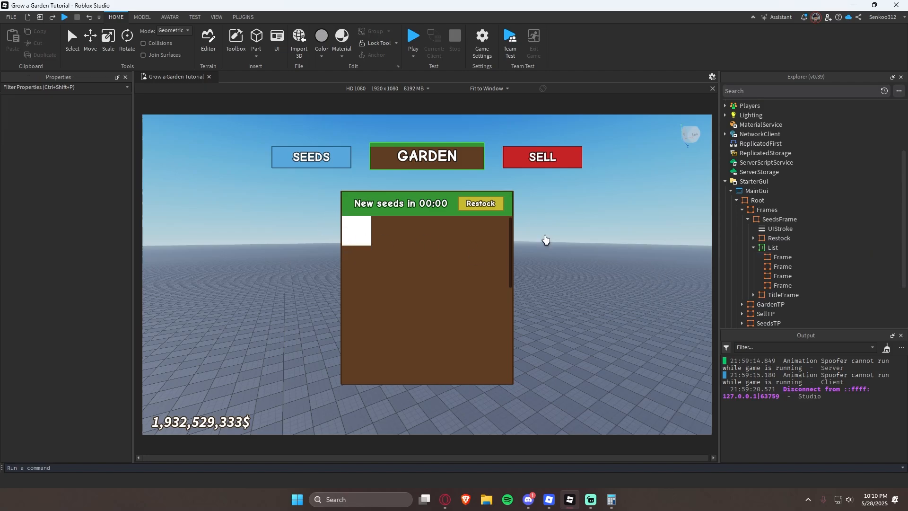
{"action": "left_click", "coordinate": [762, 267]}
{"action": "left_click", "coordinate": [779, 258]}
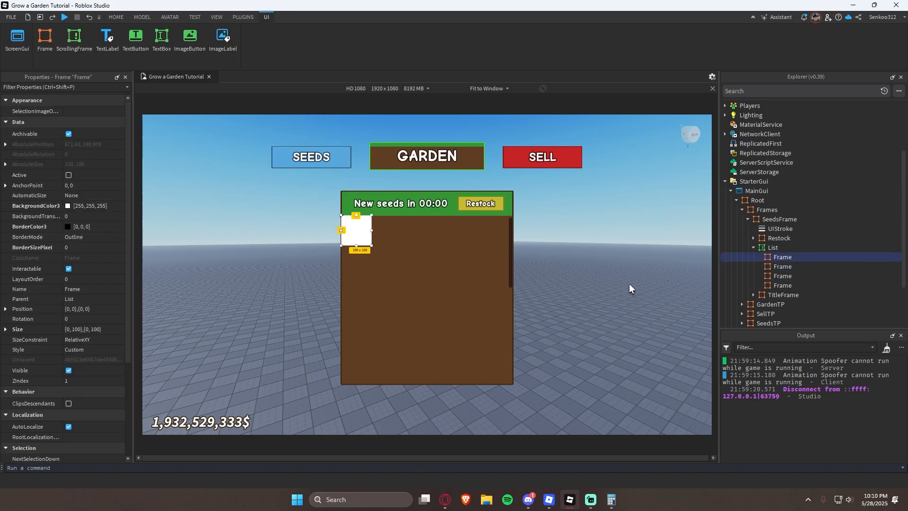
{"action": "key", "text": "ctrl+z"}
{"action": "left_click", "coordinate": [771, 259]}
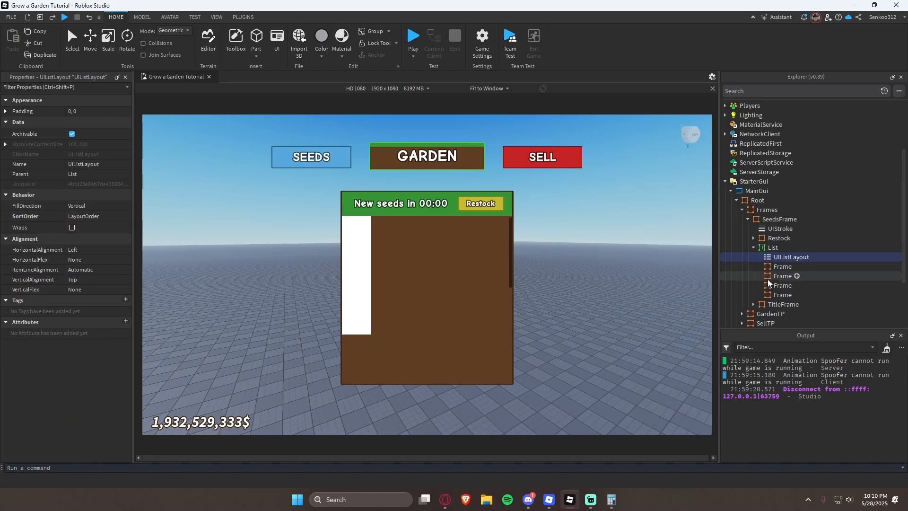
- Delete the three duplicate frames from List and rename the remaining frame to Template
{"action": "left_click", "coordinate": [783, 276]}
{"action": "left_click", "coordinate": [775, 296], "text": "shift"}
{"action": "left_click_drag", "start_coordinate": [776, 295], "coordinate": [782, 277]}
{"action": "left_click", "coordinate": [779, 268]}
{"action": "left_click", "coordinate": [779, 268]}
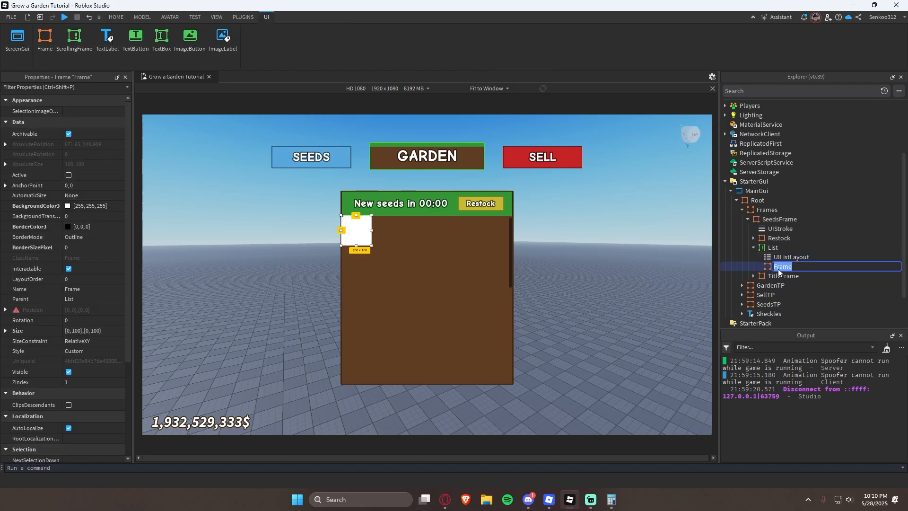
{"action": "type", "text": "Template"}
{"action": "key", "text": "Return"}
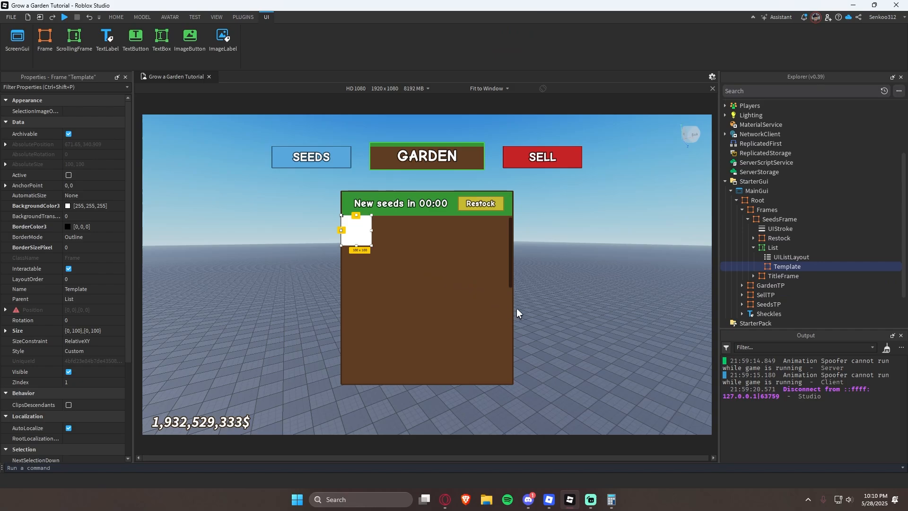
- Size the Template frame to {1, 0},{0.1, 0} and shorten its height slightly to about 0.091
{"action": "left_click", "coordinate": [95, 331]}
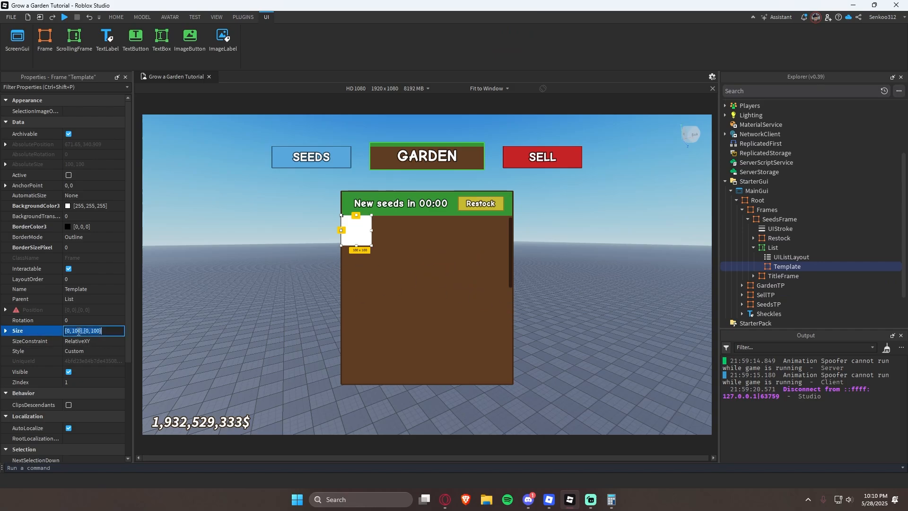
{"action": "type", "text": "1, 0},{1, 0"}
{"action": "key", "text": "Return"}
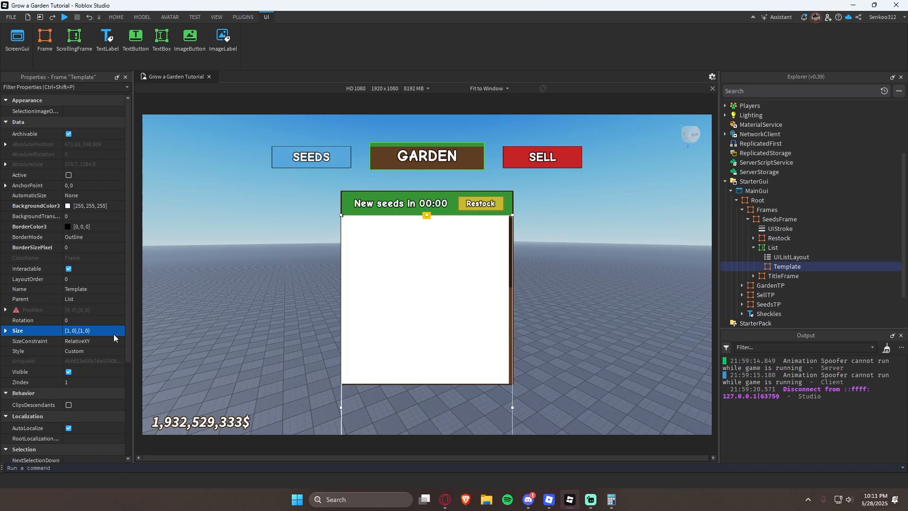
{"action": "double_click", "coordinate": [79, 331]}
{"action": "type", "text": "0.1"}
{"action": "key", "text": "Return"}
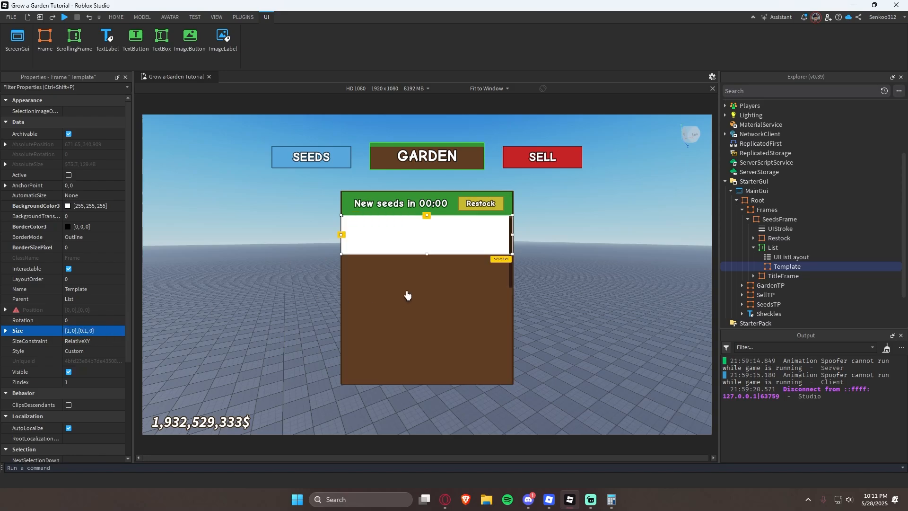
{"action": "left_click_drag", "start_coordinate": [426, 258], "coordinate": [393, 250]}
{"action": "right_click", "coordinate": [436, 235]}
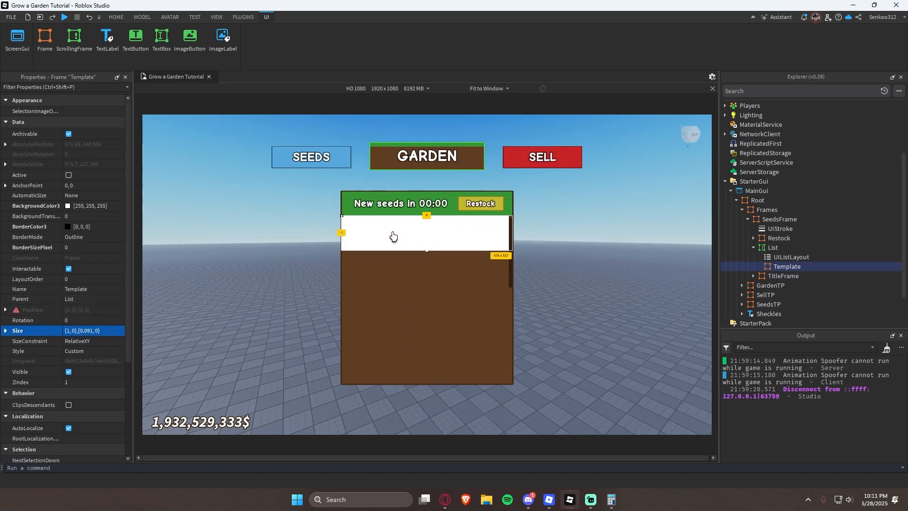
- Set the Template frame's width scale to 0.8
{"action": "left_click", "coordinate": [67, 331]}
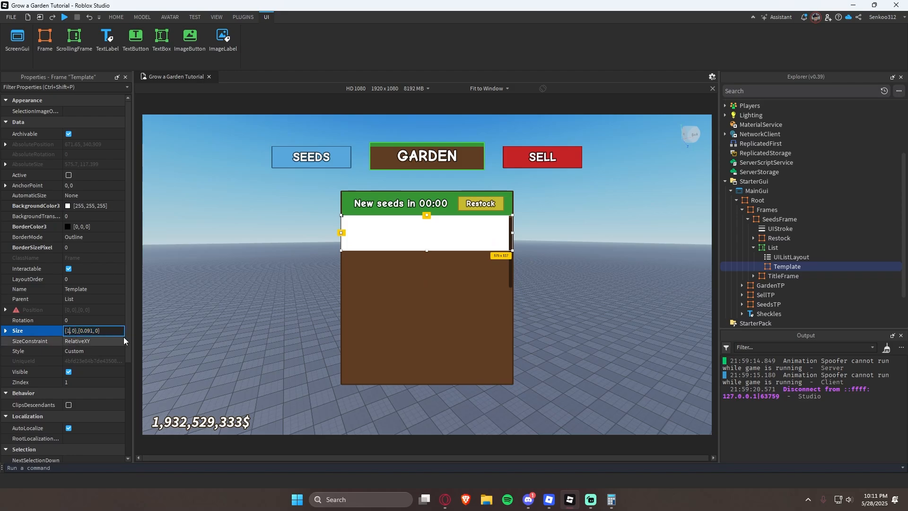
{"action": "key", "text": "BackSpace"}
{"action": "type", "text": ".8"}
{"action": "key", "text": "Return"}
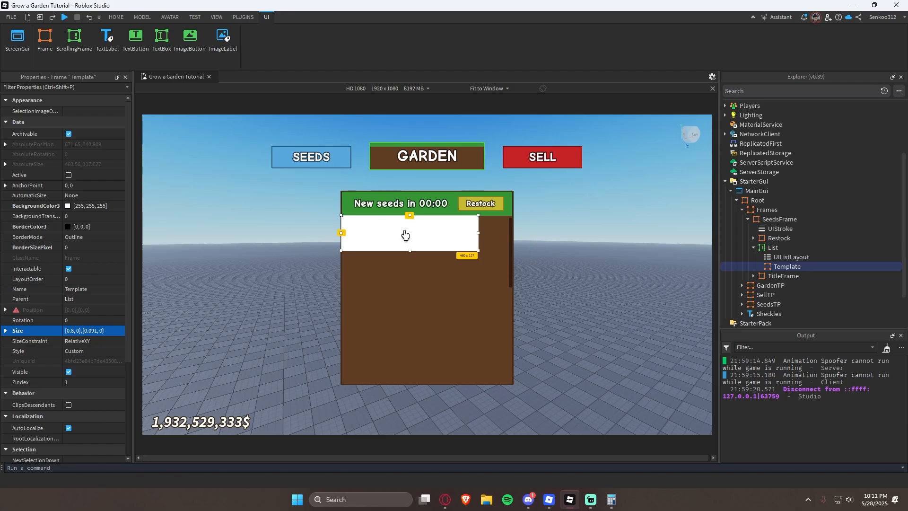
- Set the HorizontalAlignment of the List's UIListLayout to Center
{"action": "left_click", "coordinate": [796, 258]}
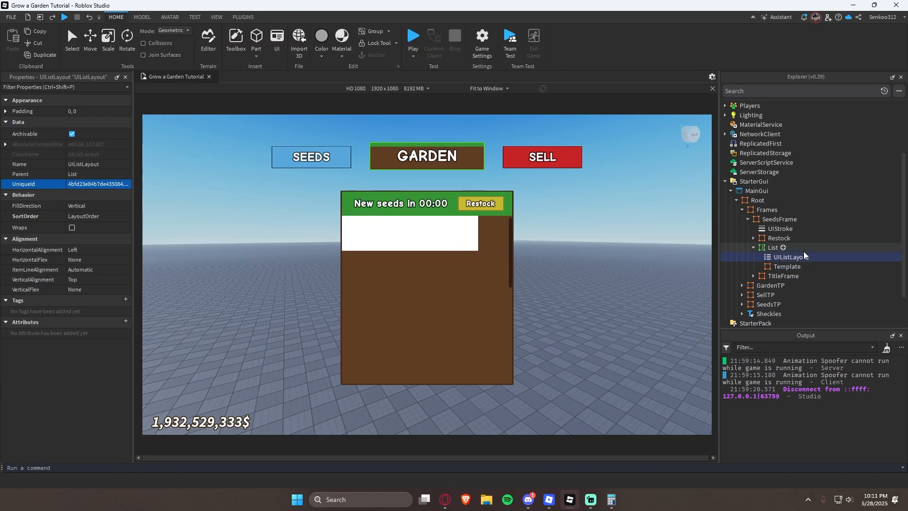
{"action": "left_click", "coordinate": [80, 261]}
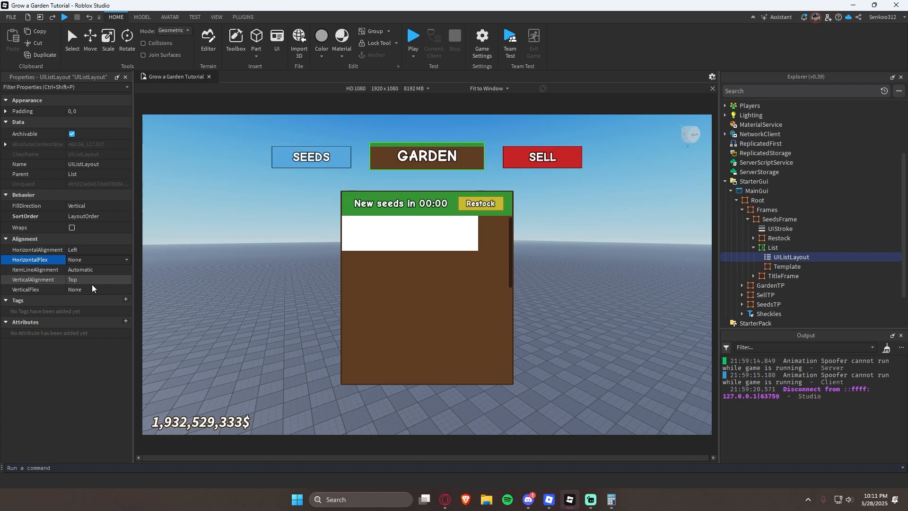
{"action": "left_click", "coordinate": [95, 280]}
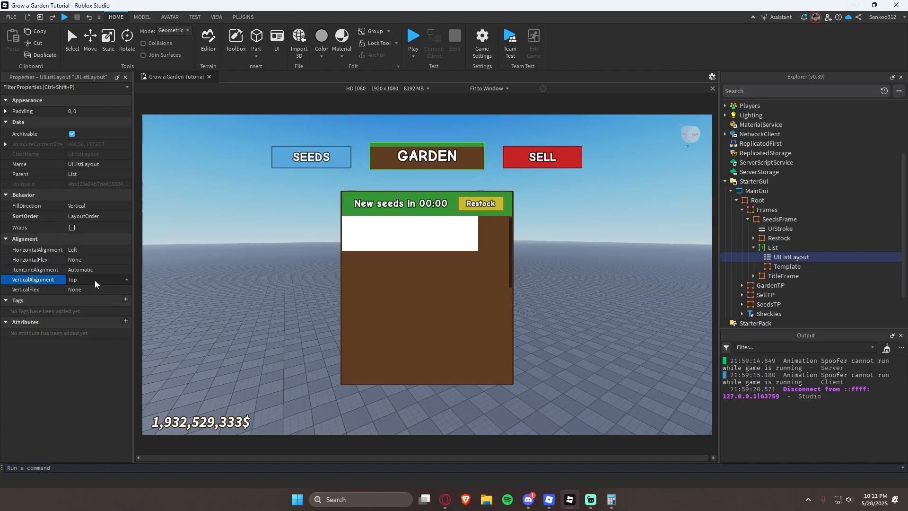
{"action": "left_click", "coordinate": [97, 290]}
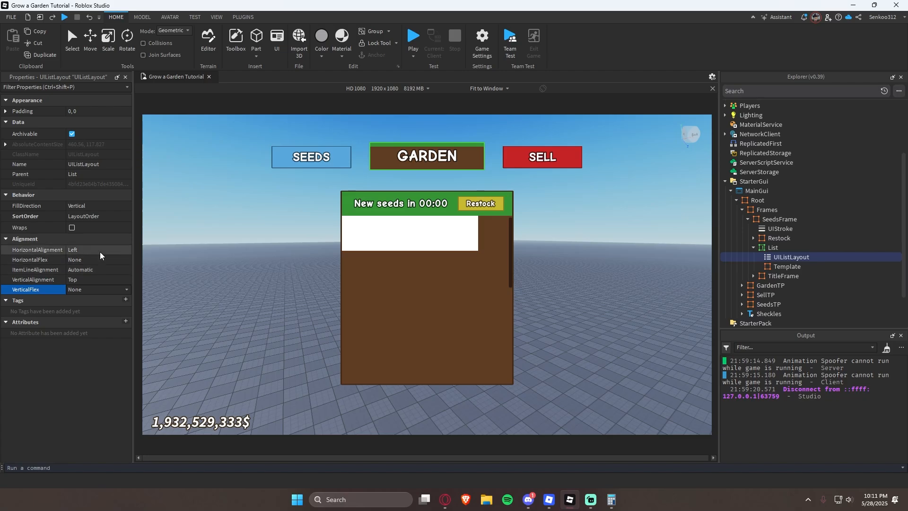
{"action": "left_click", "coordinate": [90, 250]}
{"action": "left_click", "coordinate": [82, 260]}
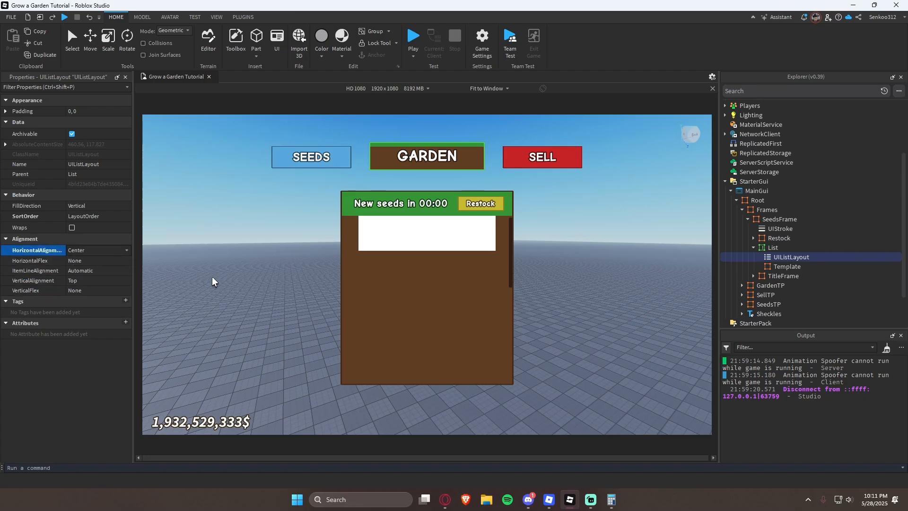
- Set the Template frame's width scale to 0.9
{"action": "left_click", "coordinate": [787, 266]}
{"action": "left_click", "coordinate": [75, 323]}
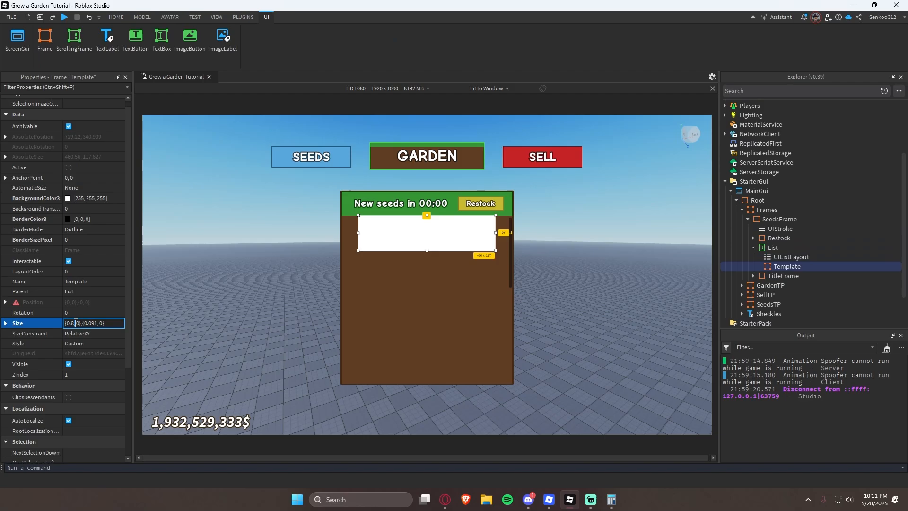
{"action": "key", "text": "BackSpace"}
{"action": "type", "text": "9"}
{"action": "key", "text": "Return"}
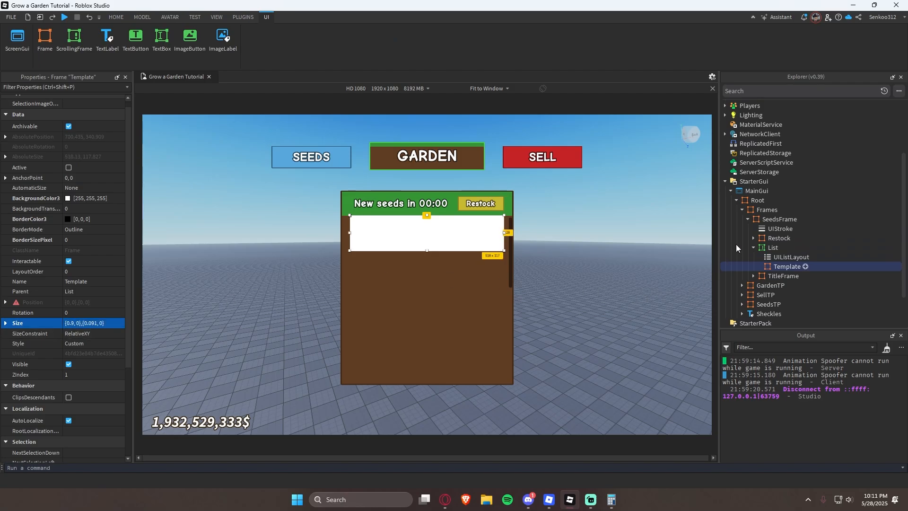
- Lower the top edge of the List scrolling frame slightly to leave a small gap beneath the green title bar
{"action": "left_click", "coordinate": [773, 248]}
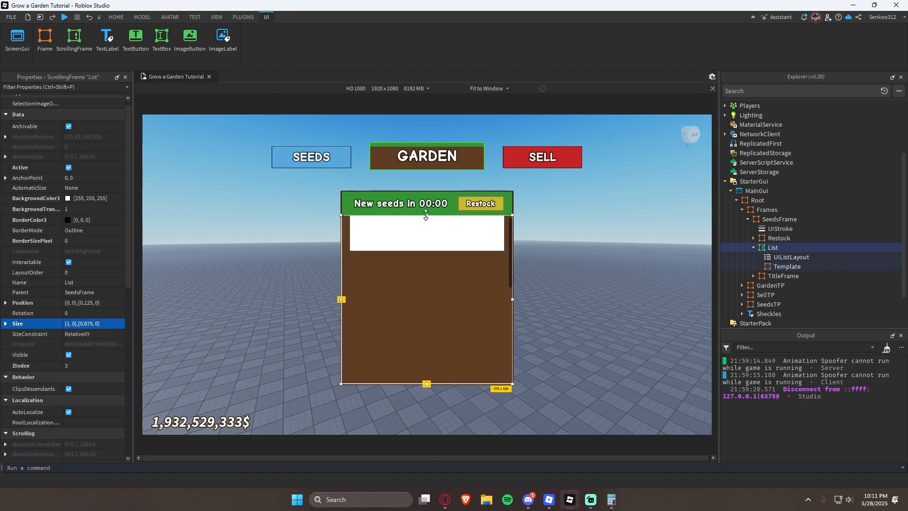
{"action": "left_click_drag", "start_coordinate": [426, 216], "coordinate": [426, 222]}
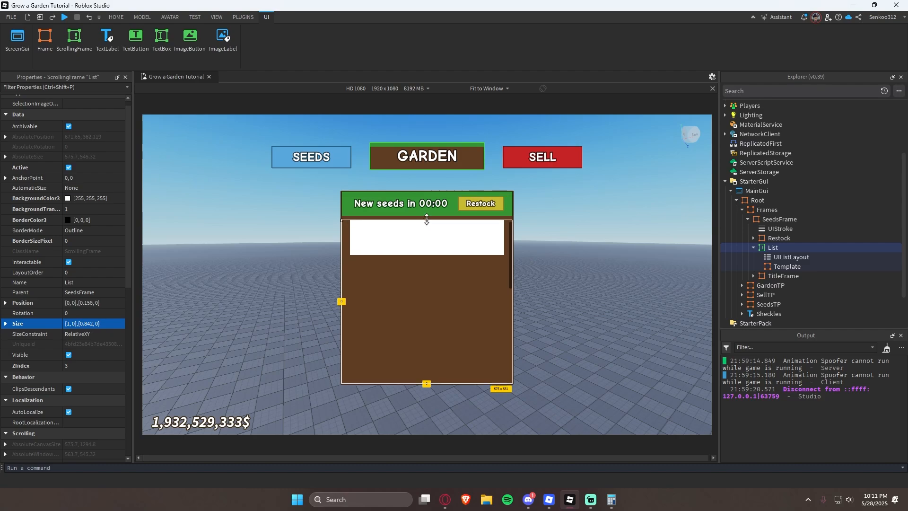
{"action": "left_click", "coordinate": [617, 265]}
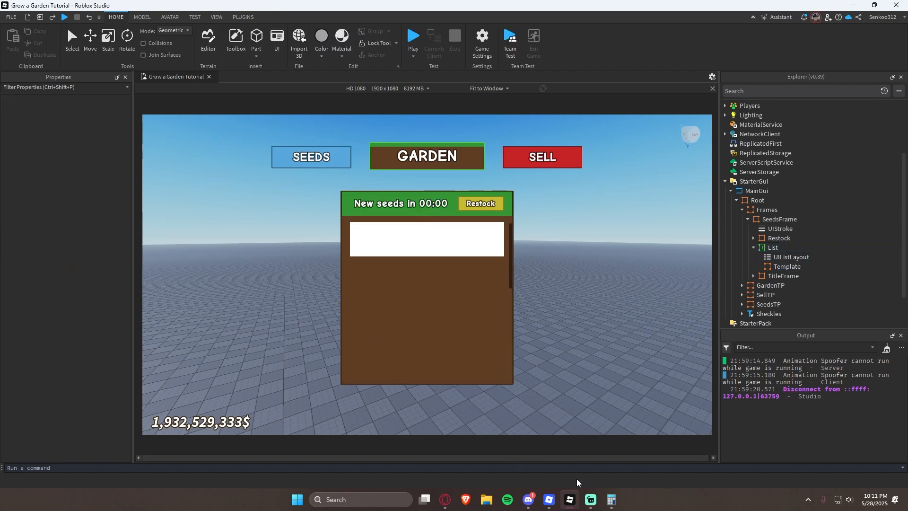
- Check the seed entries in the running Grow a Garden game and increase the Template frame's height scale to about 0.129
{"action": "left_click", "coordinate": [549, 499]}
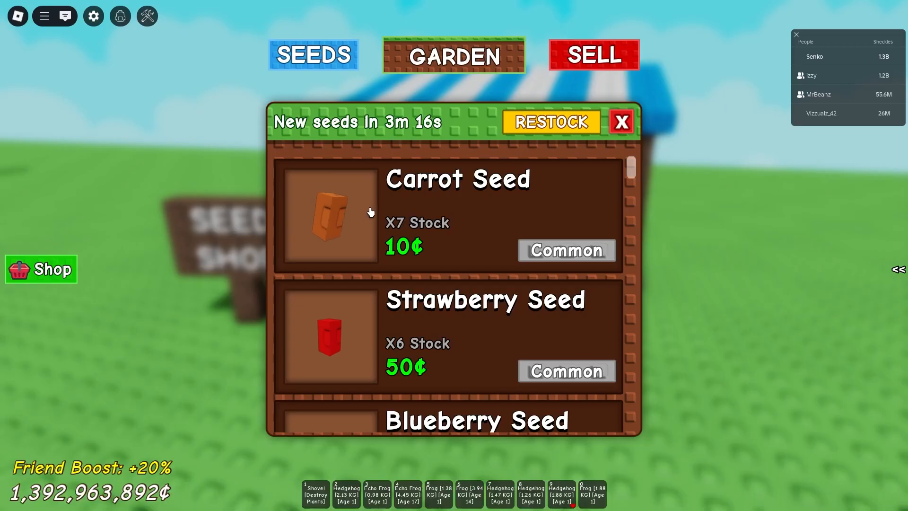
{"action": "key", "text": "alt+Tab"}
{"action": "left_click", "coordinate": [786, 266]}
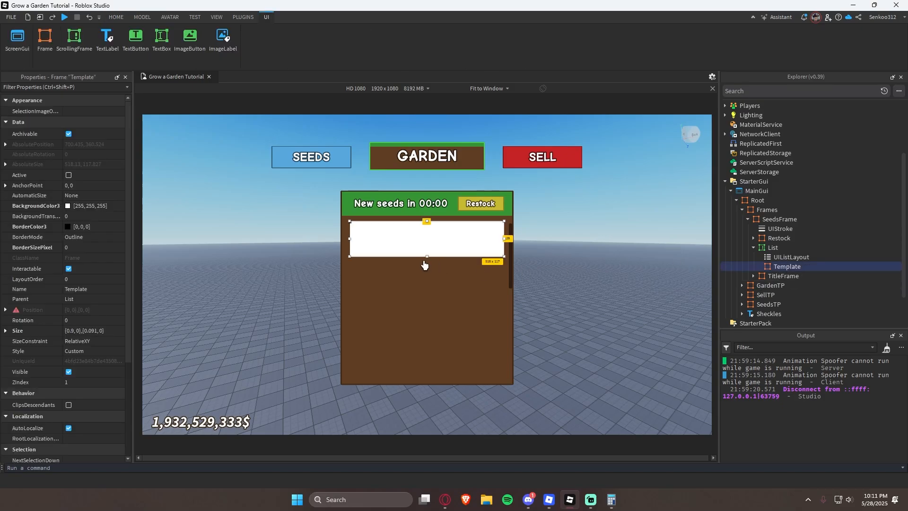
{"action": "left_click_drag", "start_coordinate": [427, 260], "coordinate": [433, 246]}
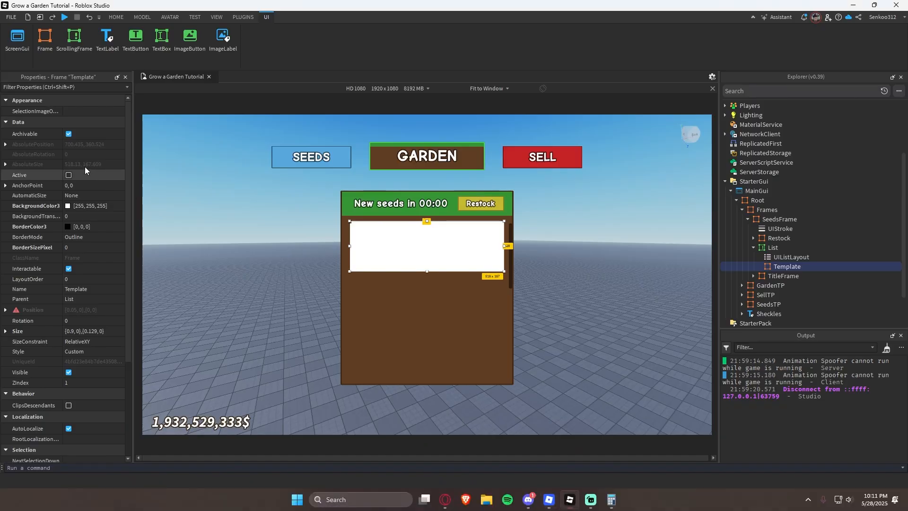
- Set the Template frame's background colour to 95, 61, 34
{"action": "left_click", "coordinate": [69, 206]}
{"action": "left_click", "coordinate": [544, 194]}
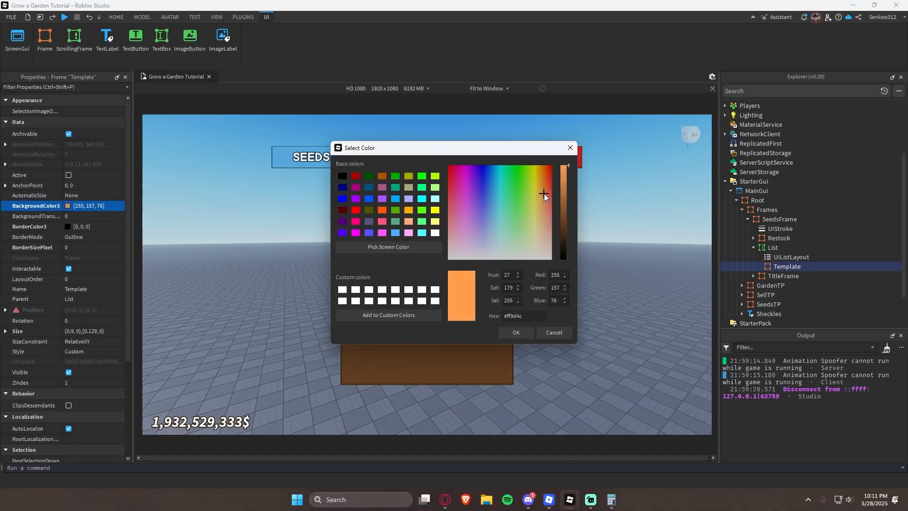
{"action": "left_click", "coordinate": [524, 325]}
{"action": "left_click", "coordinate": [95, 206]}
{"action": "type", "text": "95, 61, 34"}
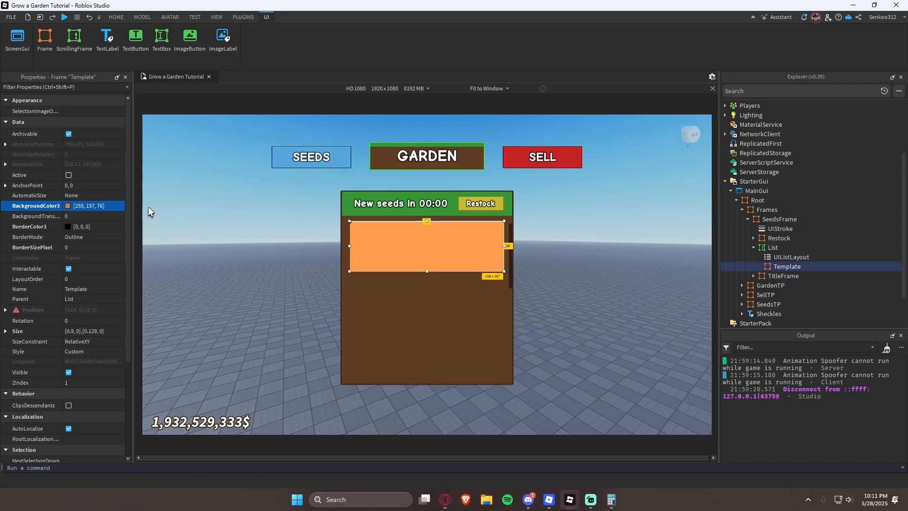
{"action": "key", "text": "Return"}
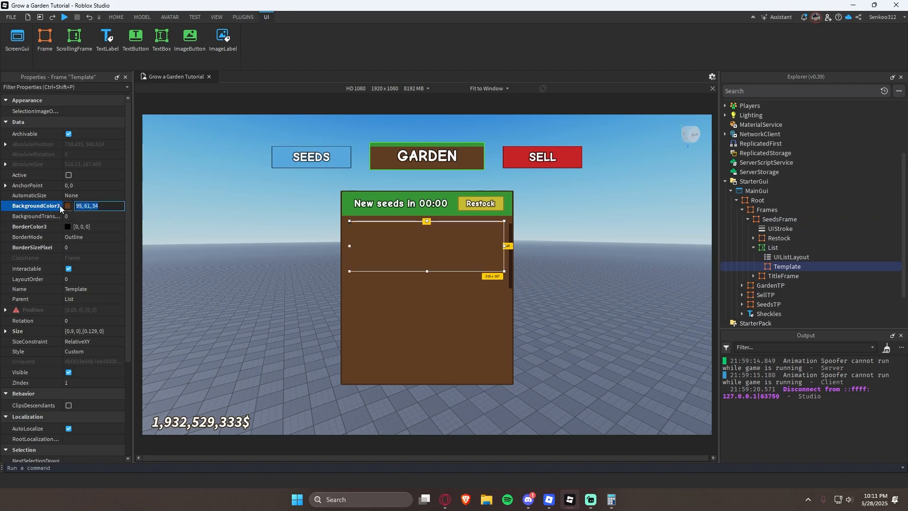
- Darken the Template frame's background colour to the deep brown 57, 36, 20
{"action": "left_click", "coordinate": [68, 206]}
{"action": "left_click_drag", "start_coordinate": [499, 148], "coordinate": [259, 143]}
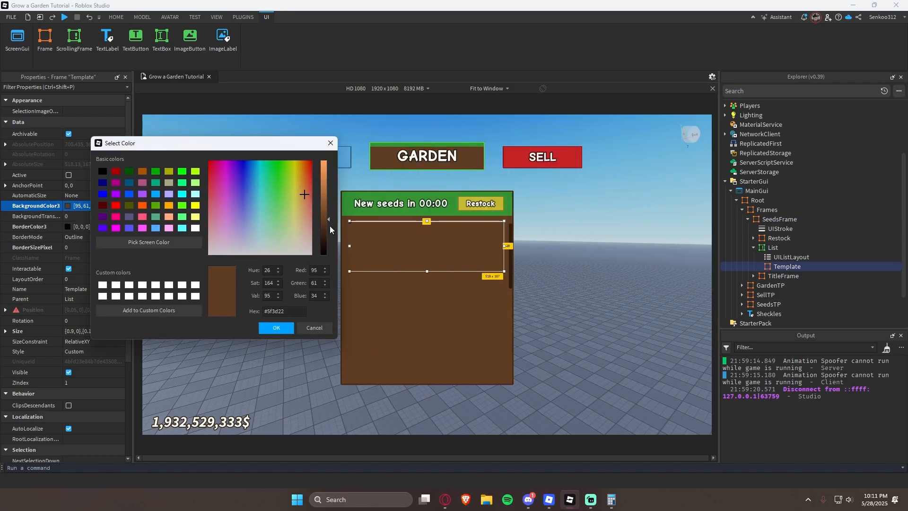
{"action": "left_click_drag", "start_coordinate": [322, 225], "coordinate": [326, 233]}
{"action": "left_click", "coordinate": [278, 331]}
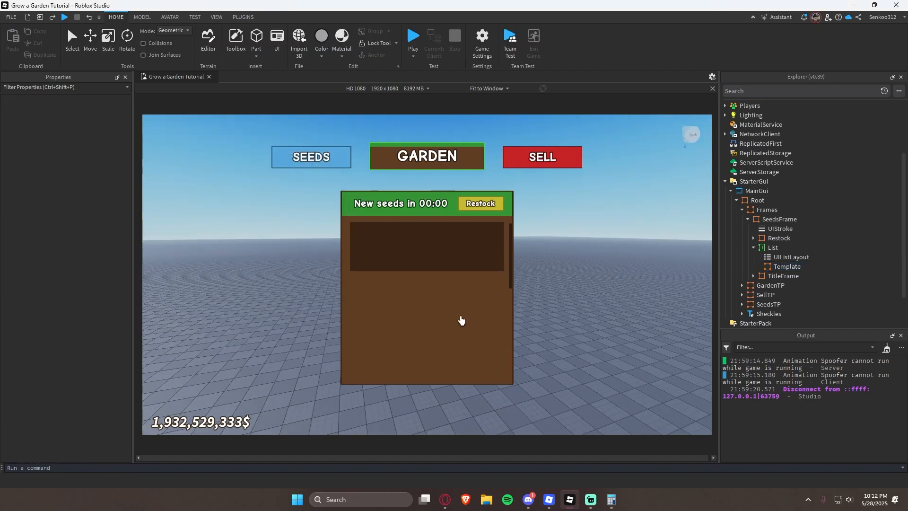
{"action": "left_click", "coordinate": [570, 494]}
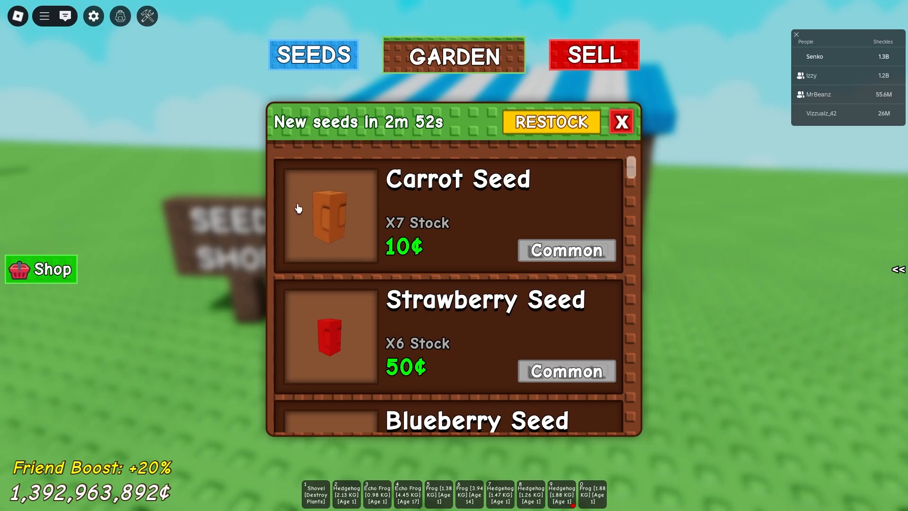
{"action": "key", "text": "alt+Tab"}
{"action": "left_click", "coordinate": [787, 266]}
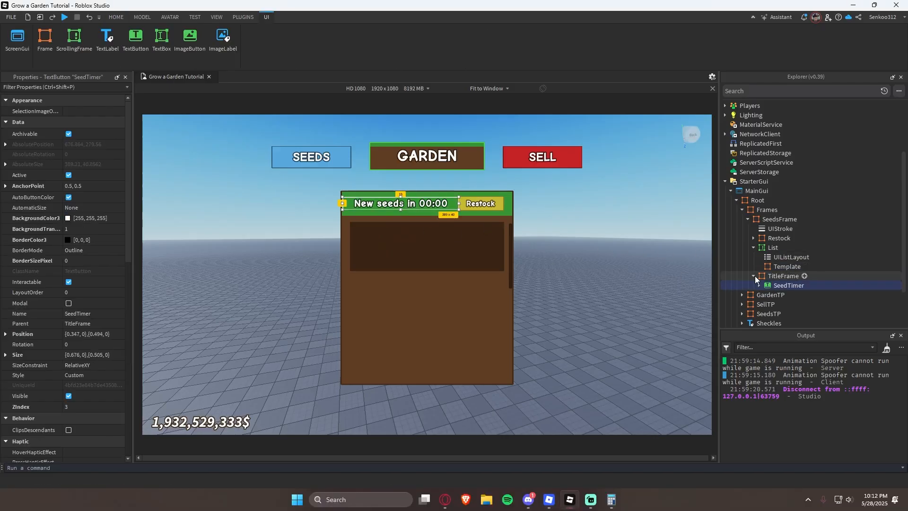
{"action": "left_click", "coordinate": [806, 266]}
{"action": "type", "text": "frame"}
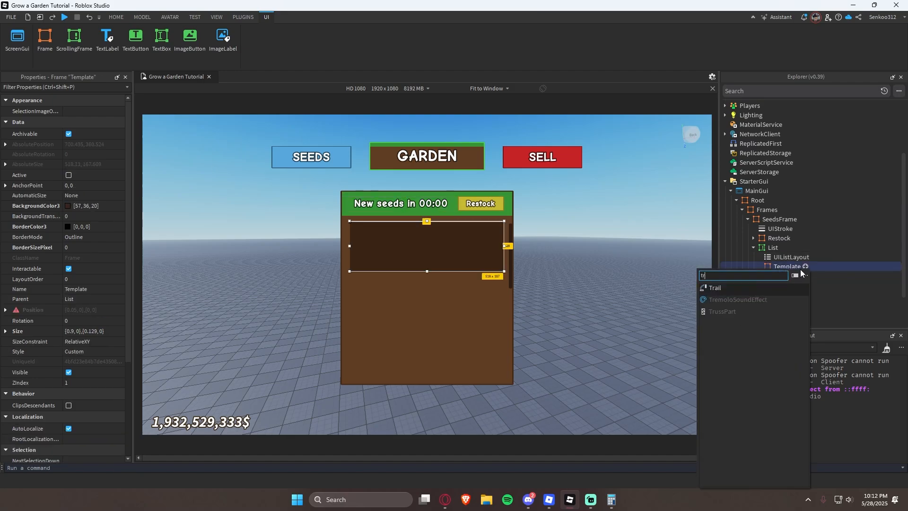
{"action": "key", "text": "Escape"}
- Copy the Sheckles text label into the Template frame and enlarge it to about {0.745, 0},{0.341, 0}
{"action": "left_click", "coordinate": [229, 427]}
{"action": "left_click_drag", "start_coordinate": [769, 314], "coordinate": [795, 269]}
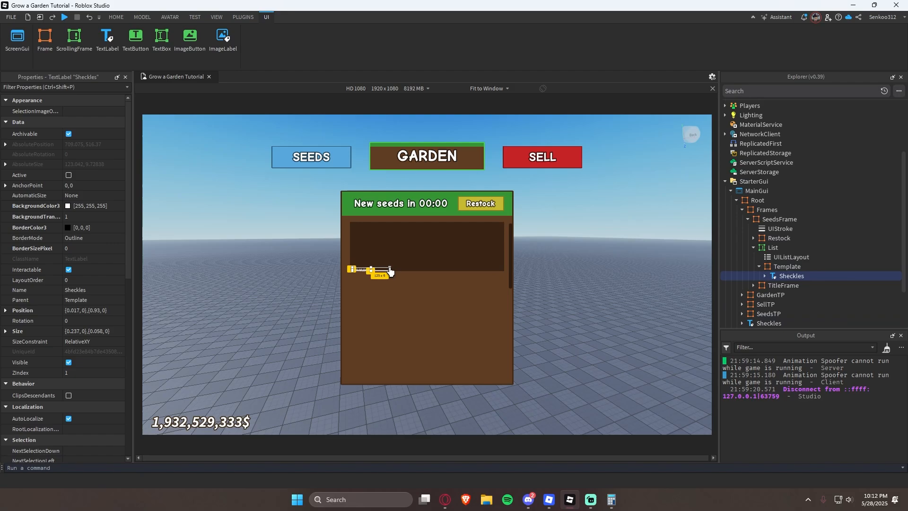
{"action": "left_click_drag", "start_coordinate": [390, 271], "coordinate": [468, 257]}
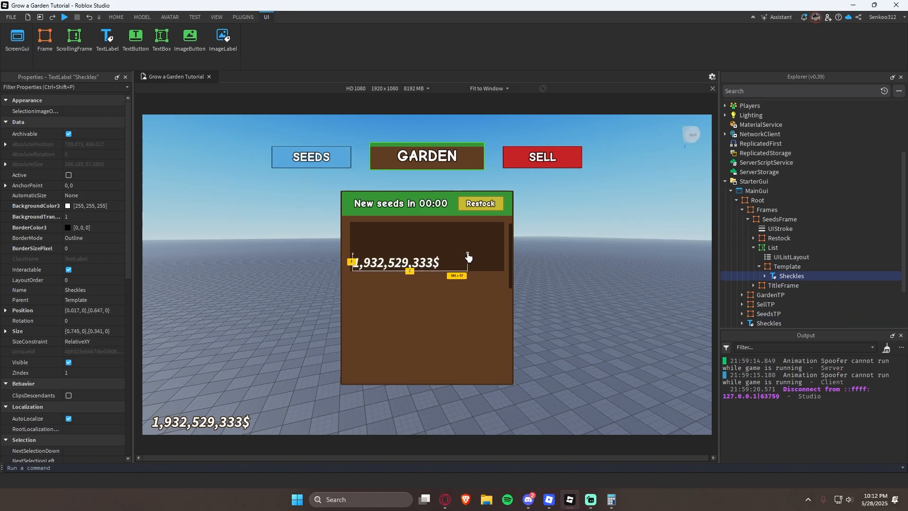
- Centre the copied label's text horizontally and move the label to the upper middle of the Template frame
{"action": "scroll", "coordinate": [58, 327], "scroll_direction": "down", "scroll_amount": 10}
{"action": "left_click", "coordinate": [111, 405]}
{"action": "left_click", "coordinate": [94, 394]}
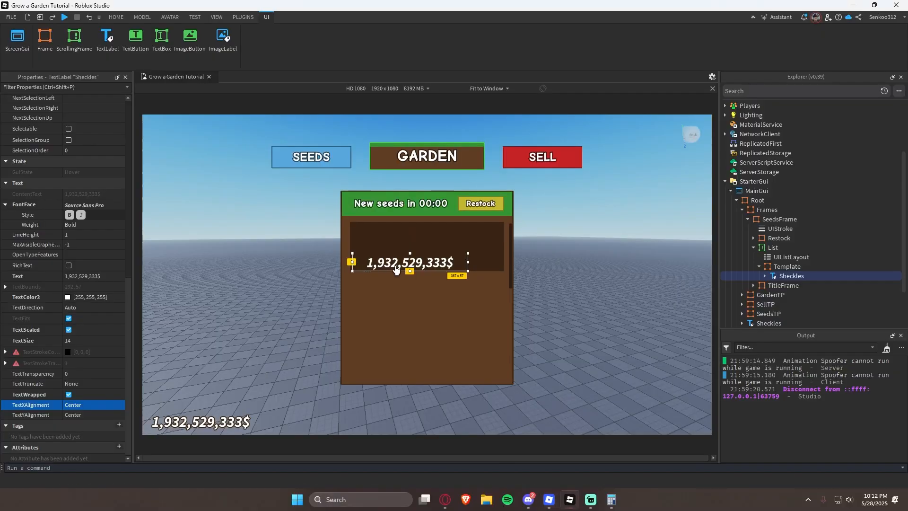
{"action": "left_click_drag", "start_coordinate": [400, 263], "coordinate": [417, 234]}
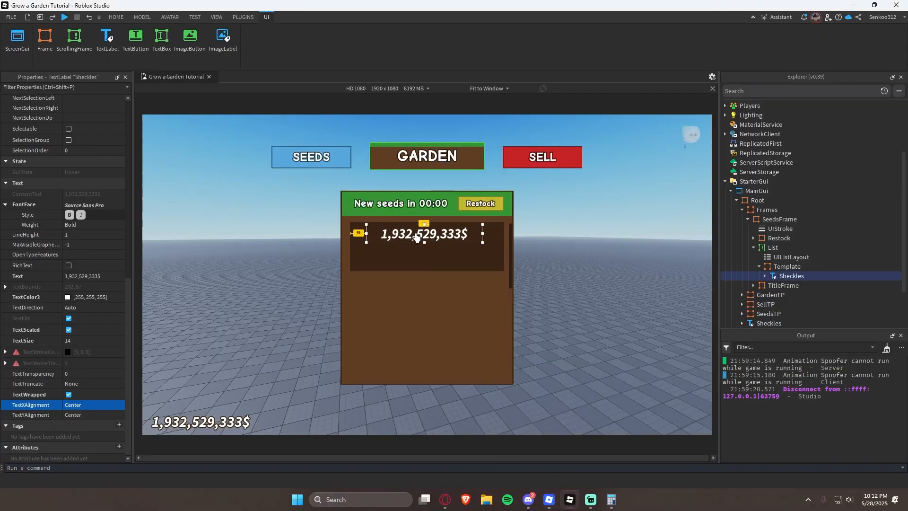
- Set the copied label's AnchorPoint to 0.5, 0.5 and place it at X scale 0.5 and Y scale about 0.23
{"action": "scroll", "coordinate": [105, 237], "scroll_direction": "up", "scroll_amount": 5}
{"action": "scroll", "coordinate": [105, 237], "scroll_direction": "up", "scroll_amount": 5}
{"action": "left_click", "coordinate": [94, 167]}
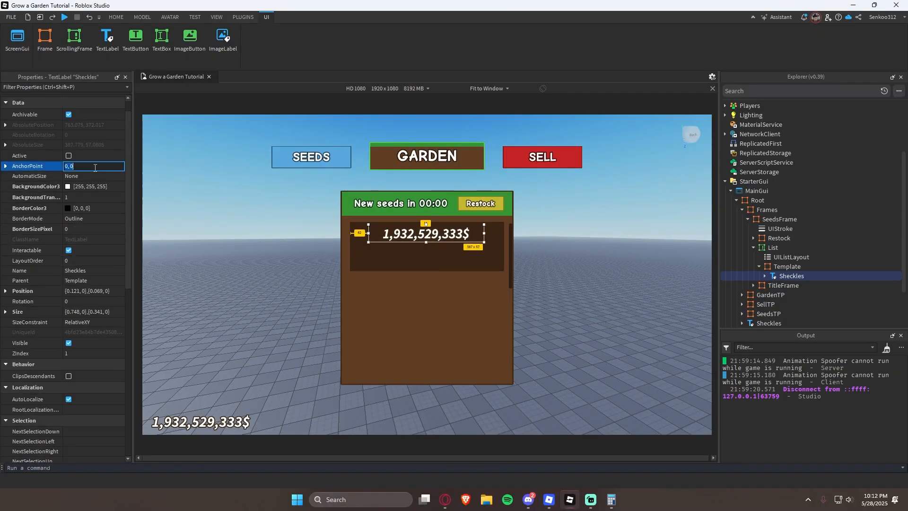
{"action": "type", "text": "0.5, 0.5"}
{"action": "key", "text": "Return"}
{"action": "double_click", "coordinate": [71, 292]}
{"action": "type", "text": "0.5"}
{"action": "key", "text": "Return"}
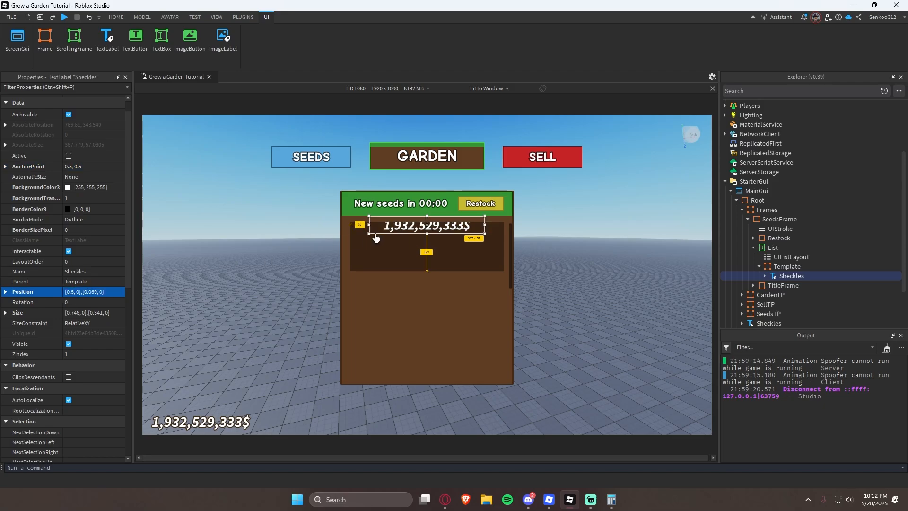
{"action": "left_click_drag", "start_coordinate": [413, 231], "coordinate": [413, 238]}
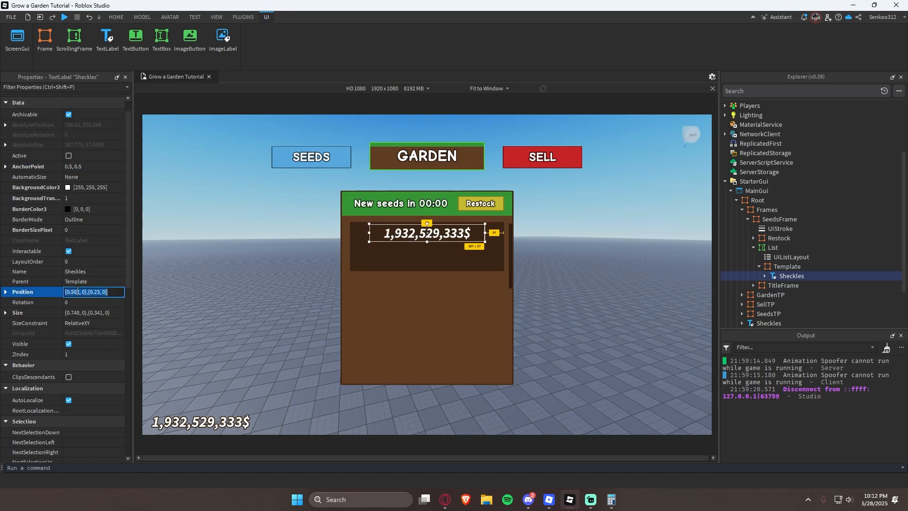
- Change the label's text in the Template frame to Watermelon Seed
{"action": "scroll", "coordinate": [70, 307], "scroll_direction": "down", "scroll_amount": 10}
{"action": "left_click", "coordinate": [95, 277]}
{"action": "type", "text": "Watermelon"}
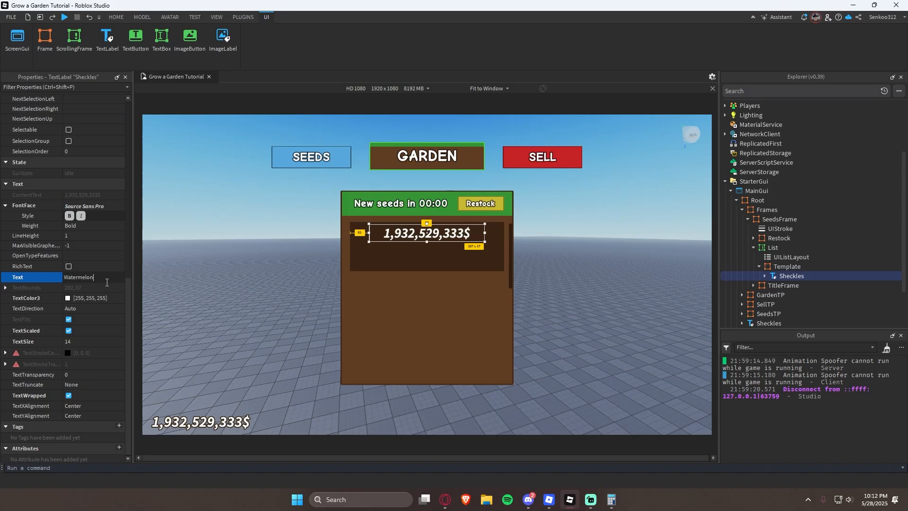
{"action": "key", "text": "Return"}
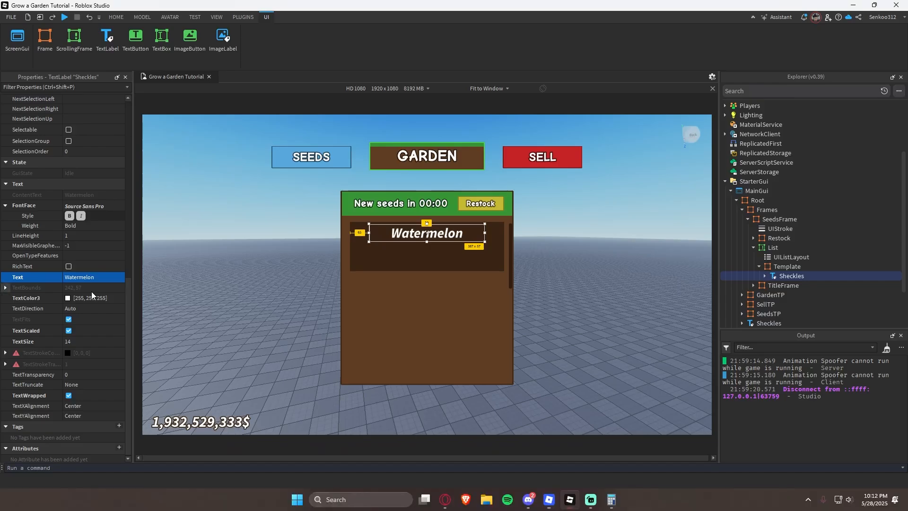
{"action": "type", "text": "d"}
{"action": "key", "text": "Return"}
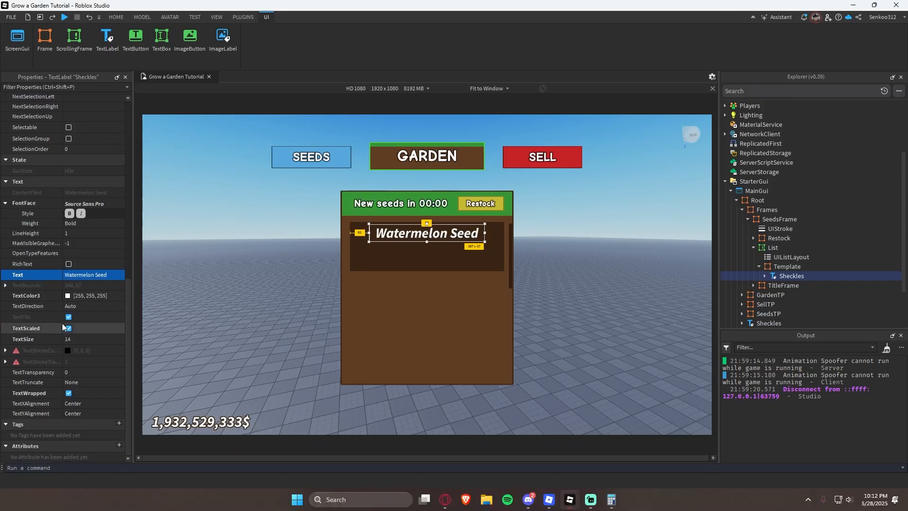
- Set the UIStroke of the Watermelon Seed label to the near-black colour 20, 20, 20 with thickness 4
{"action": "left_click", "coordinate": [765, 276]}
{"action": "left_click", "coordinate": [797, 285]}
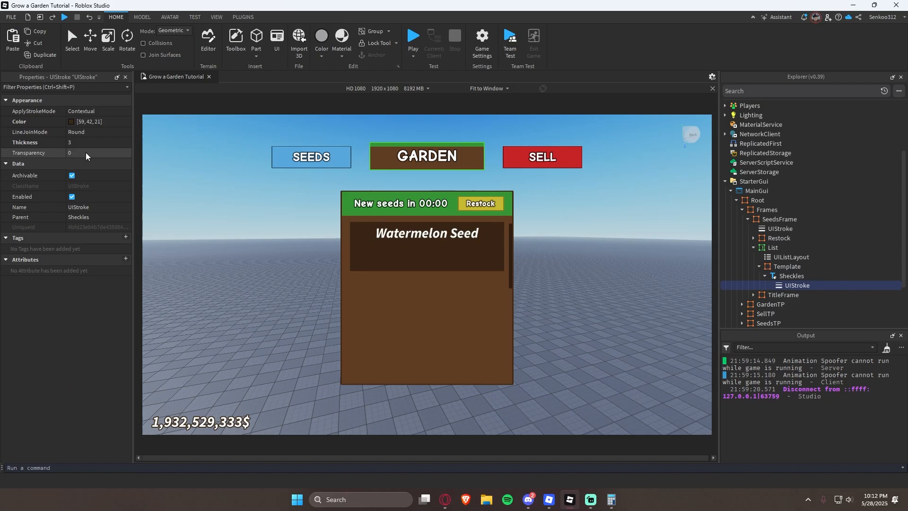
{"action": "left_click", "coordinate": [71, 121]}
{"action": "left_click_drag", "start_coordinate": [542, 211], "coordinate": [448, 260]}
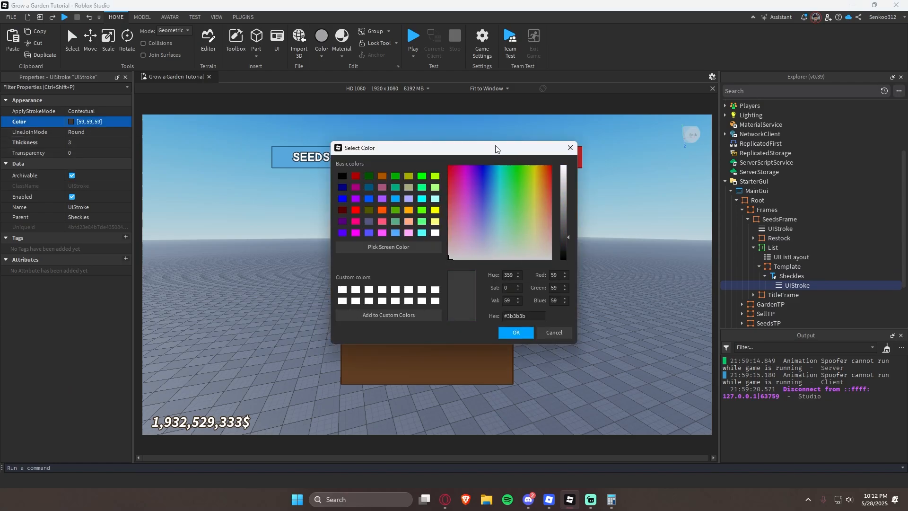
{"action": "left_click_drag", "start_coordinate": [441, 148], "coordinate": [128, 149]}
{"action": "left_click_drag", "start_coordinate": [252, 246], "coordinate": [252, 254]}
{"action": "left_click", "coordinate": [202, 334]}
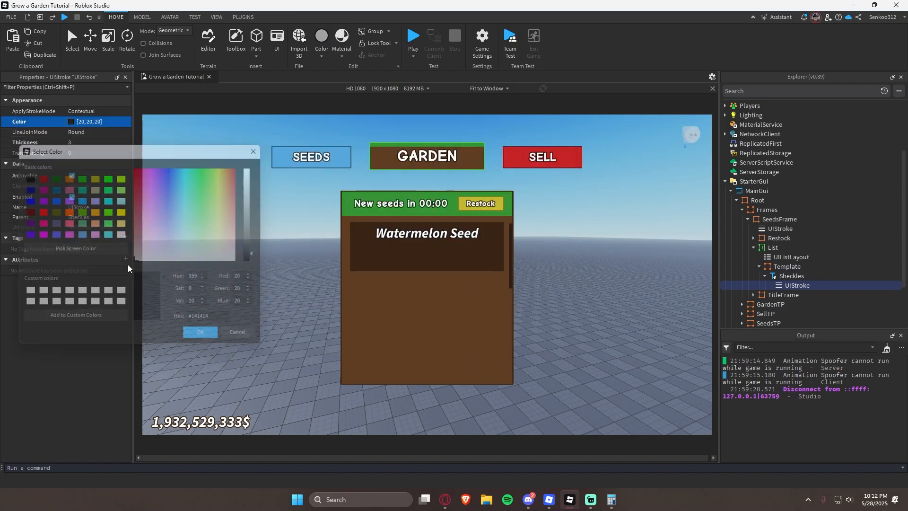
{"action": "left_click", "coordinate": [114, 142]}
{"action": "type", "text": "4"}
{"action": "key", "text": "Return"}
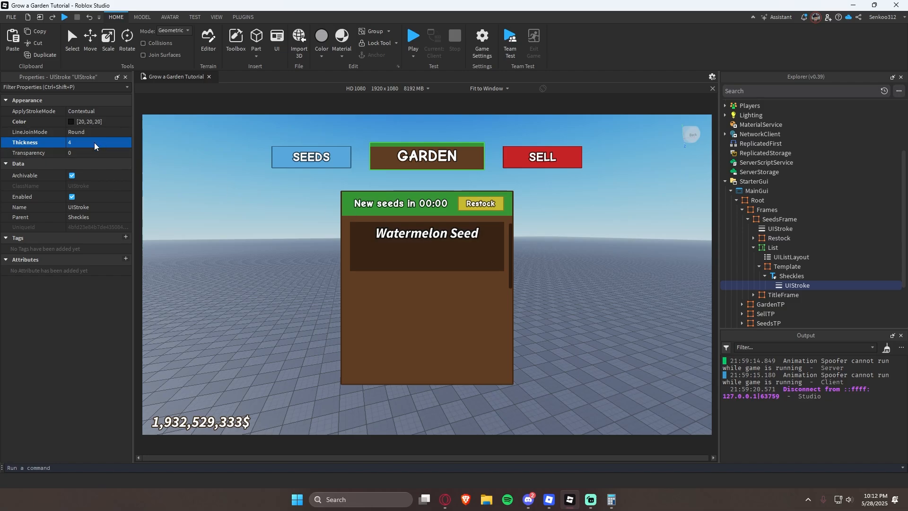
- Set the Watermelon Seed label's UIStroke to thickness 3 and transparency 0.2
{"action": "left_click", "coordinate": [97, 142]}
{"action": "type", "text": "3"}
{"action": "key", "text": "Return"}
{"action": "left_click", "coordinate": [104, 153]}
{"action": "type", "text": "0.2"}
{"action": "key", "text": "Return"}
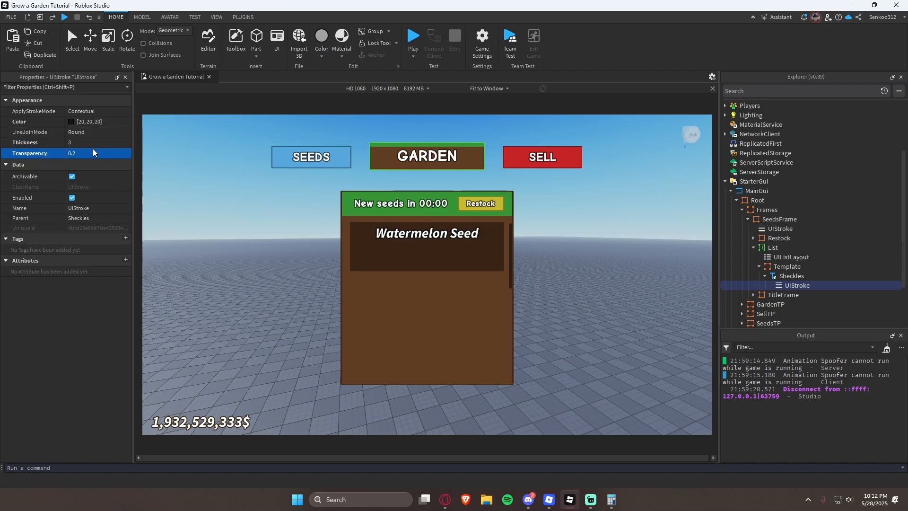
- Remove the italic style from the Watermelon Seed label and reduce its height to about 0.28 scale
{"action": "left_click", "coordinate": [786, 276]}
{"action": "scroll", "coordinate": [80, 284], "scroll_direction": "down", "scroll_amount": 10}
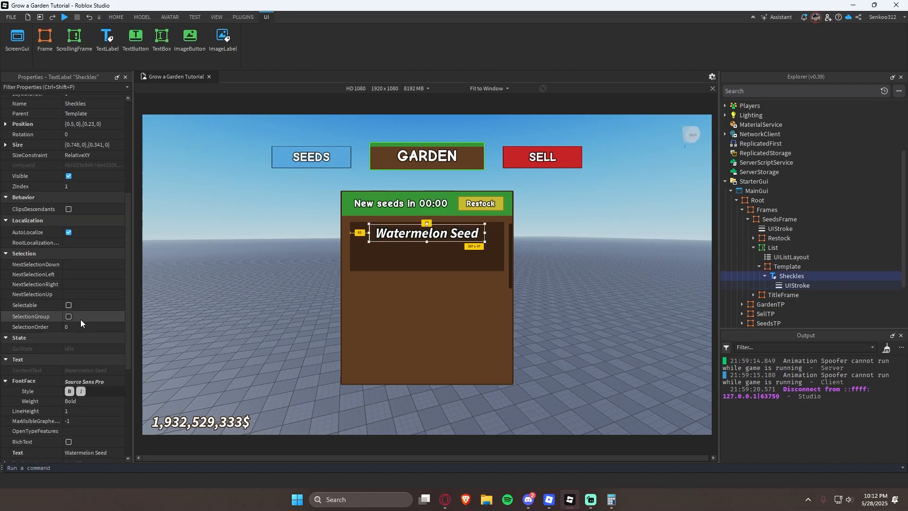
{"action": "left_click", "coordinate": [81, 266]}
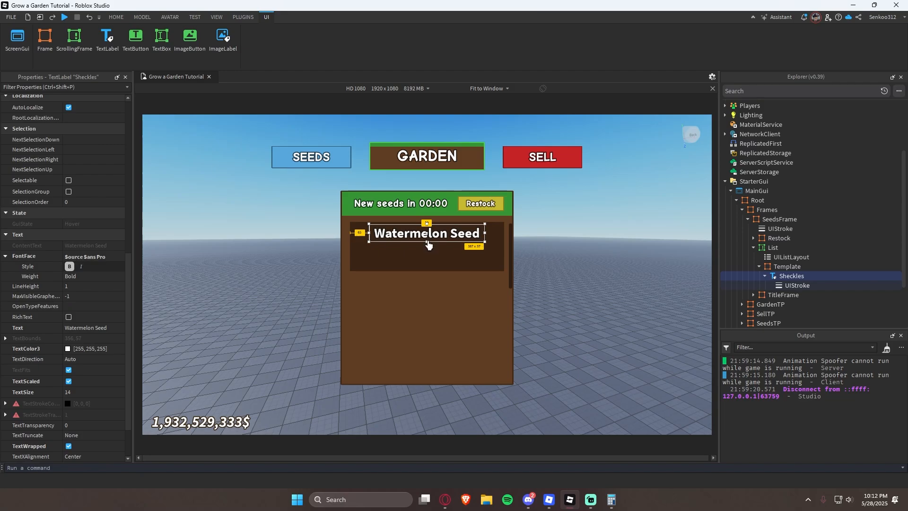
{"action": "left_click_drag", "start_coordinate": [427, 243], "coordinate": [427, 239]}
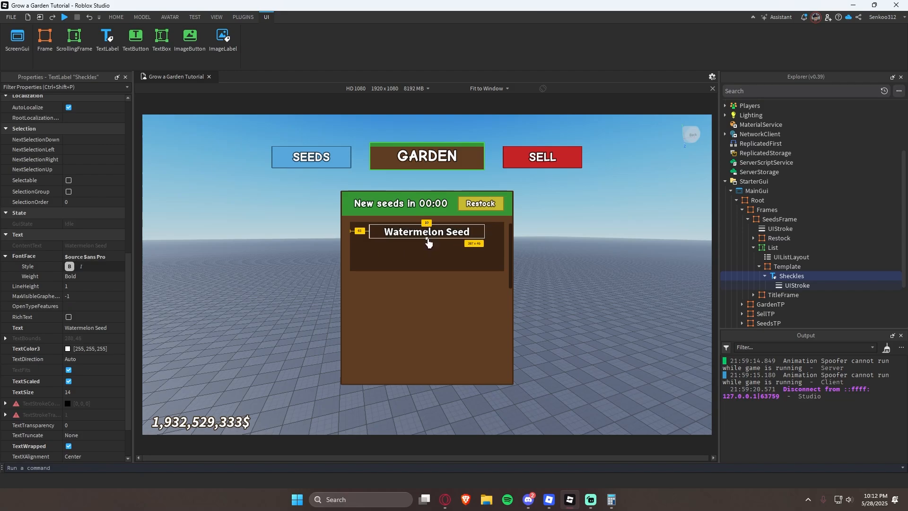
- Switch to the Grow a Garden game and examine the Carrot Seed entry's layout and its expanding purchase options
{"action": "left_click", "coordinate": [569, 498]}
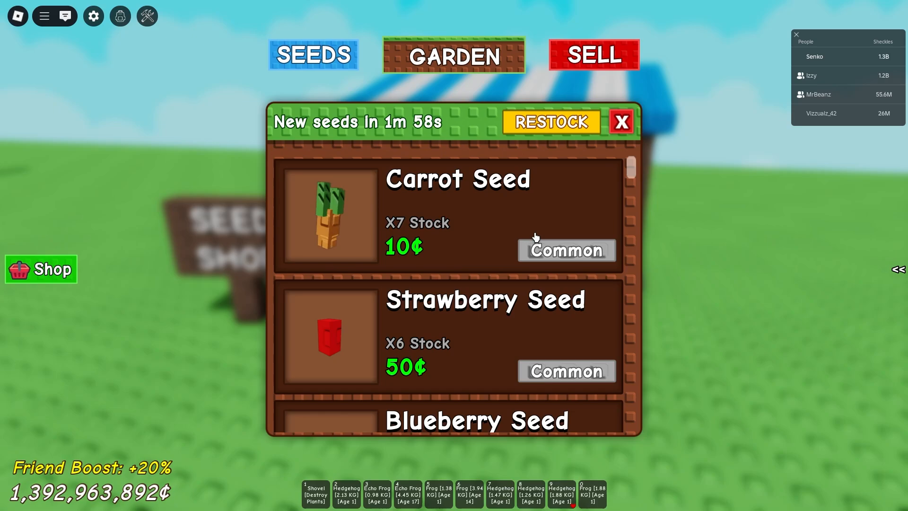
{"action": "left_click", "coordinate": [505, 228]}
{"action": "left_click", "coordinate": [504, 228]}
{"action": "left_click", "coordinate": [505, 227]}
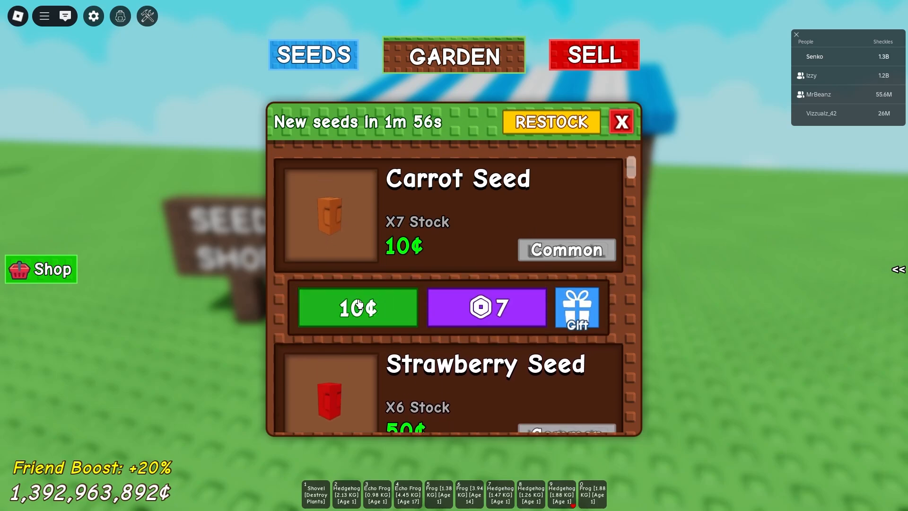
{"action": "left_click", "coordinate": [445, 253]}
{"action": "left_click", "coordinate": [446, 253]}
{"action": "left_click", "coordinate": [447, 254]}
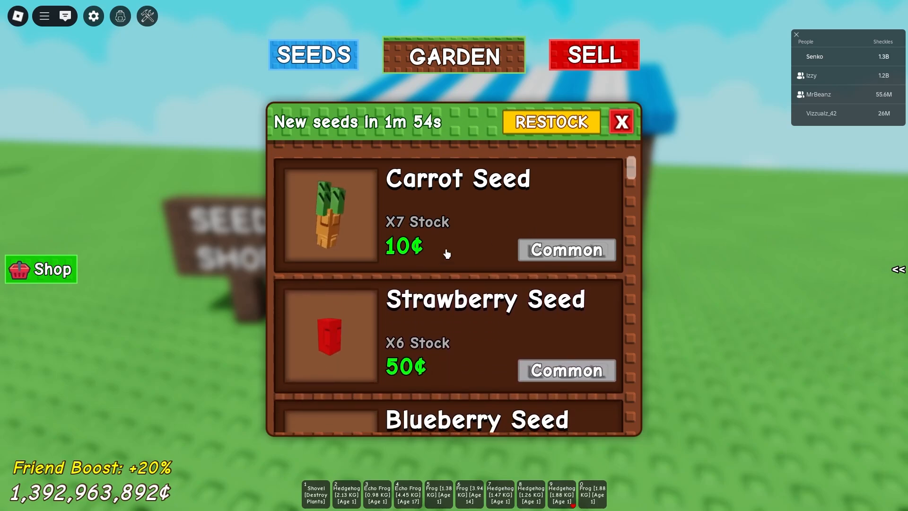
{"action": "left_click", "coordinate": [447, 254]}
{"action": "left_click", "coordinate": [444, 254]}
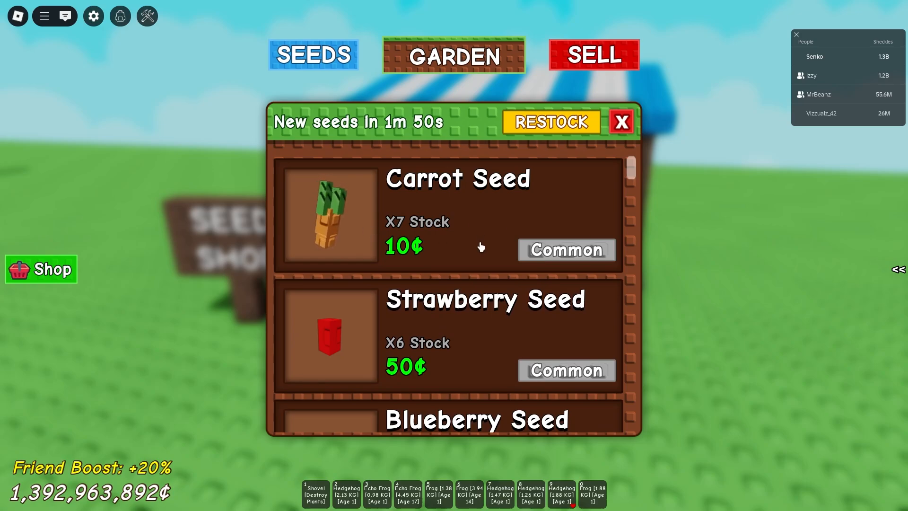
{"action": "key", "text": "d"}
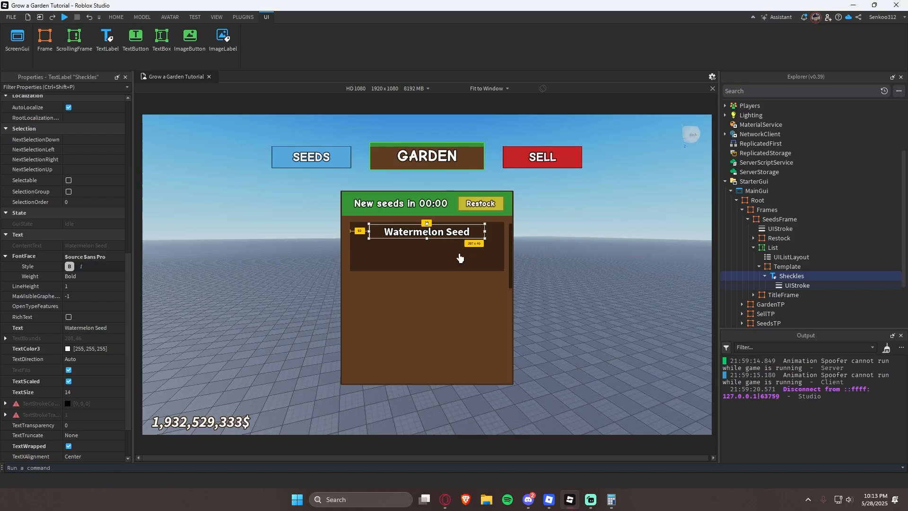
- Insert an ImageLabel into the Template frame and move it to about 0.041, 0.197 in scale
{"action": "left_click", "coordinate": [427, 256]}
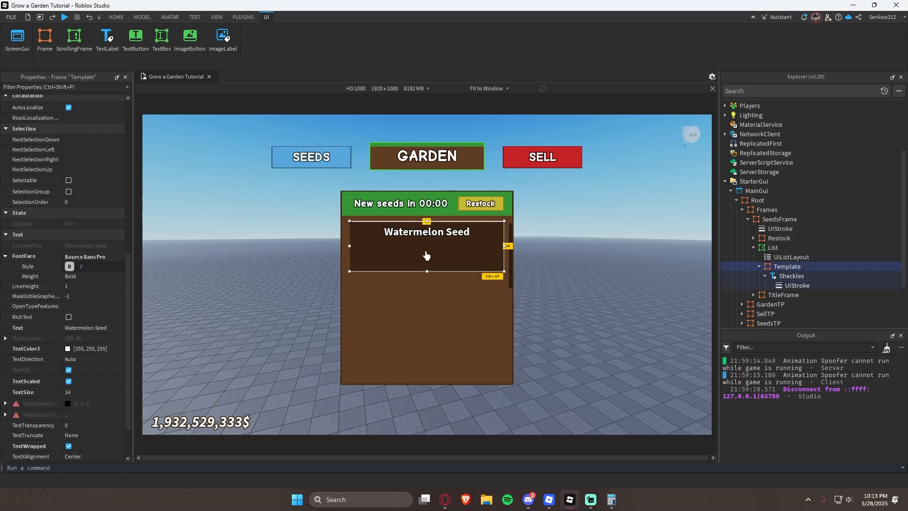
{"action": "left_click", "coordinate": [804, 266]}
{"action": "type", "text": "image"}
{"action": "key", "text": "Return"}
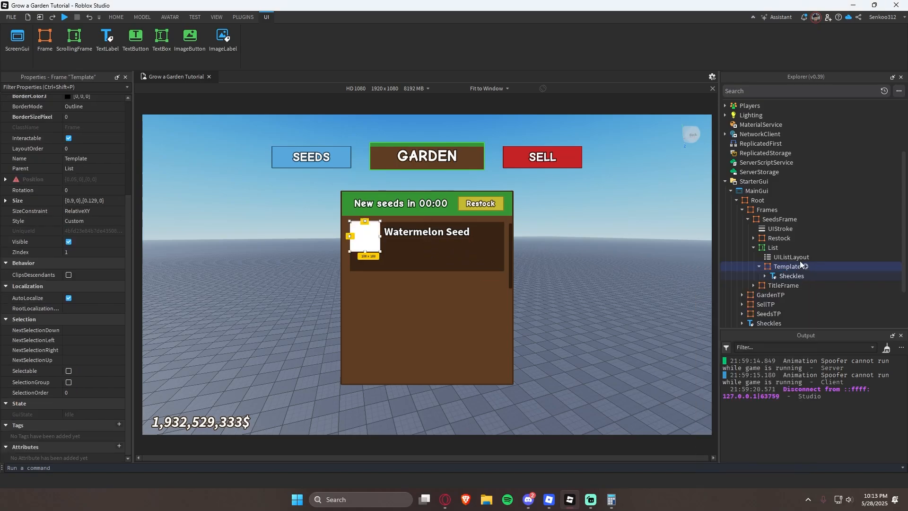
{"action": "left_click_drag", "start_coordinate": [369, 240], "coordinate": [376, 250]}
- Set the image's size to {0.1, 0},{0.1, 0} and enlarge it to about 0.228 by 0.685 in scale
{"action": "left_click", "coordinate": [93, 200]}
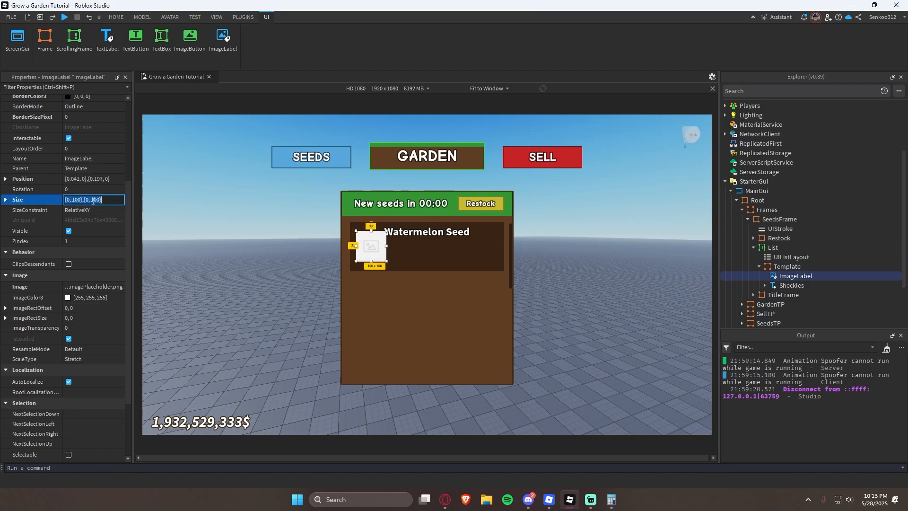
{"action": "type", "text": ".1, 0},{0.1, 0"}
{"action": "key", "text": "Return"}
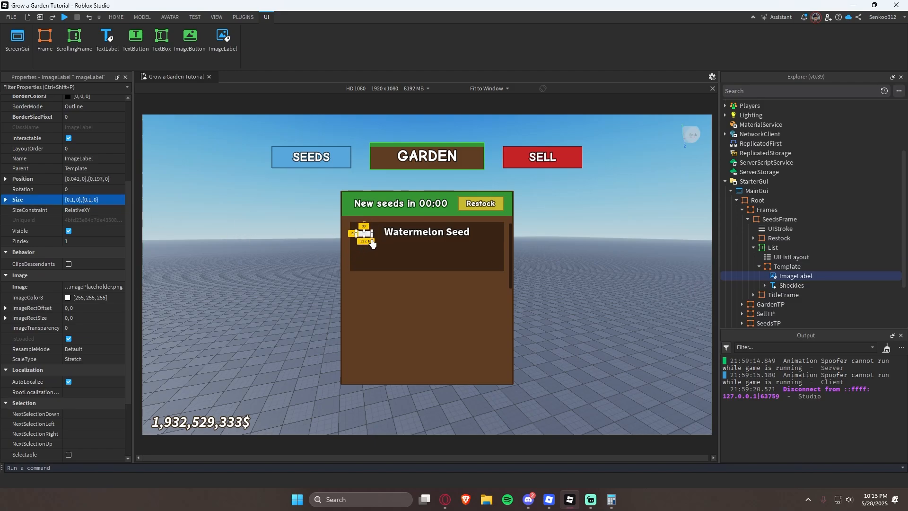
{"action": "mouse_move", "coordinate": [372, 242]}
{"action": "left_mouse_down"}
{"action": "mouse_move", "coordinate": [390, 268]}
{"action": "mouse_move", "coordinate": [373, 248]}
{"action": "left_mouse_up"}
- Widen the Watermelon Seed label to about 0.814 scale and align its text horizontally to Right
{"action": "left_click", "coordinate": [407, 232]}
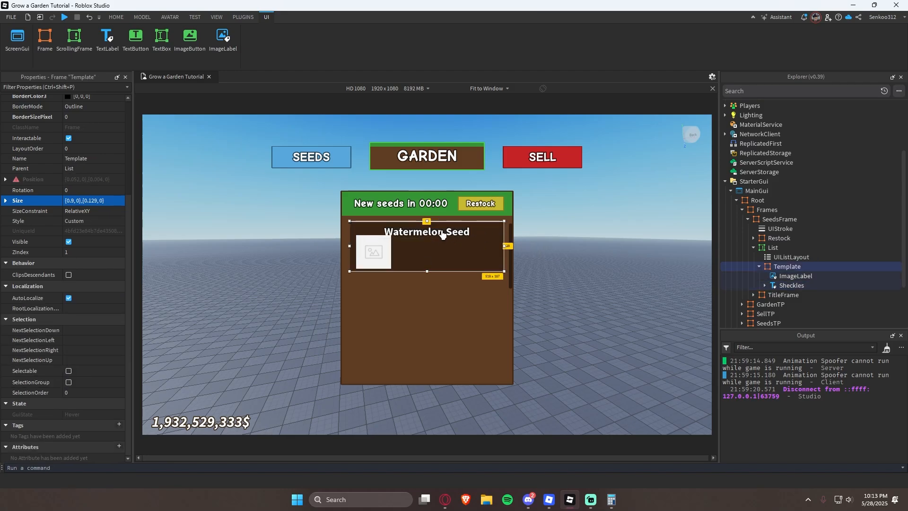
{"action": "left_click_drag", "start_coordinate": [485, 235], "coordinate": [494, 235]}
{"action": "scroll", "coordinate": [93, 306], "scroll_direction": "down", "scroll_amount": 2}
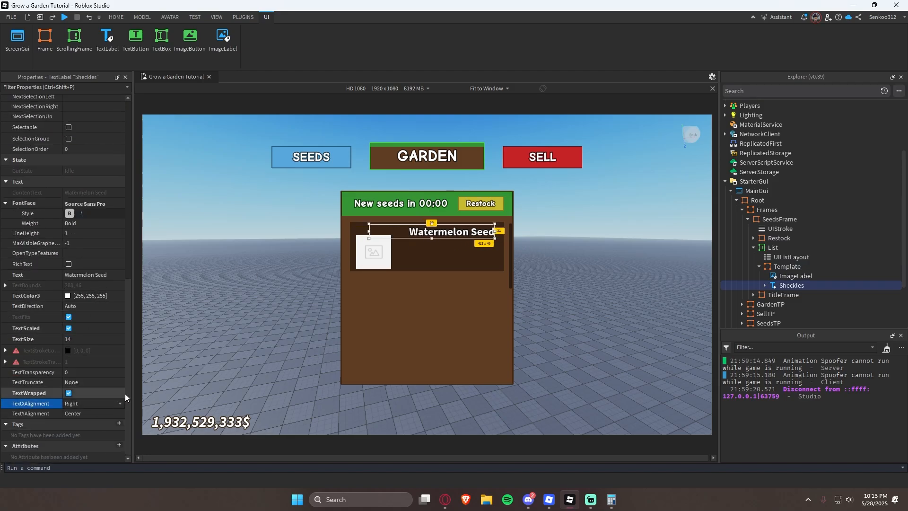
{"action": "left_click", "coordinate": [416, 333]}
- Move the image inside the Template frame to about 0.06, 0.155 in scale
{"action": "left_click", "coordinate": [380, 256]}
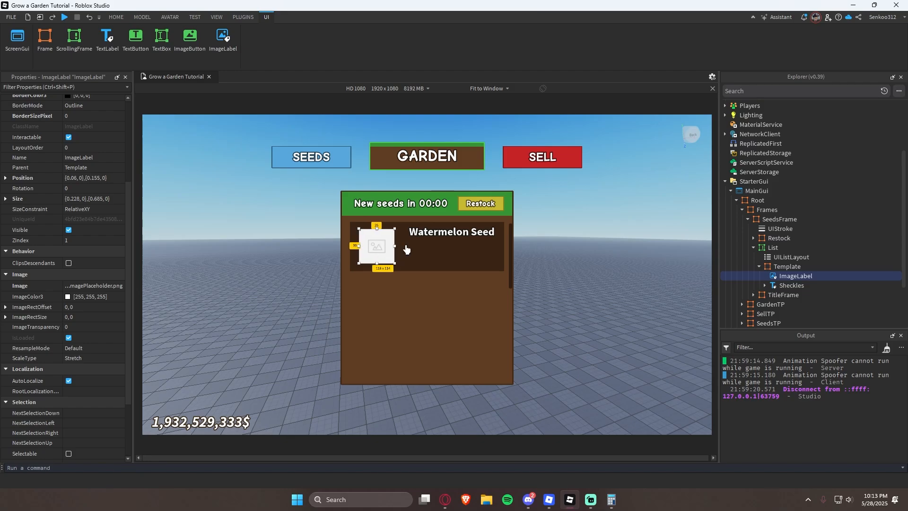
{"action": "left_click", "coordinate": [439, 238]}
{"action": "left_click", "coordinate": [370, 236]}
{"action": "left_click", "coordinate": [390, 238]}
{"action": "left_click", "coordinate": [371, 236]}
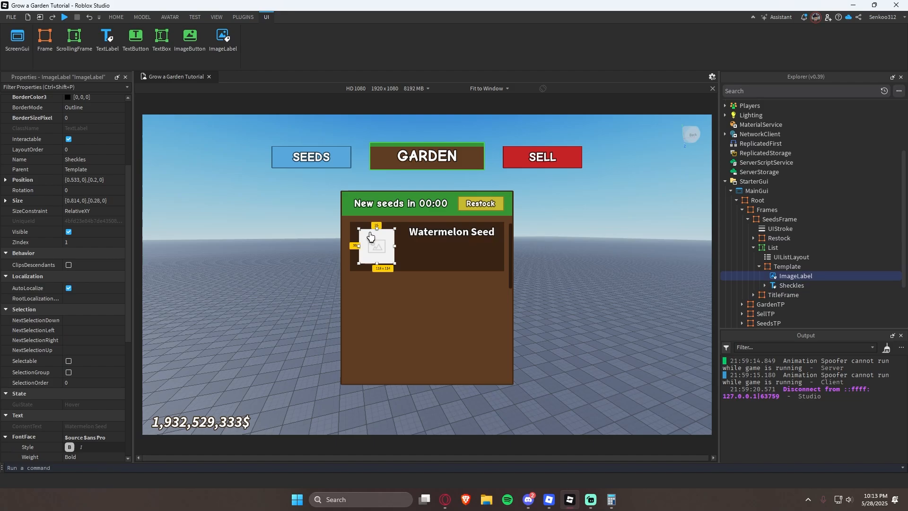
- Extend the Watermelon Seed label leftwards to about 0.899 scale width and set its X position scale to 0.5
{"action": "left_click", "coordinate": [427, 238]}
{"action": "left_click", "coordinate": [453, 246]}
{"action": "left_click", "coordinate": [376, 237]}
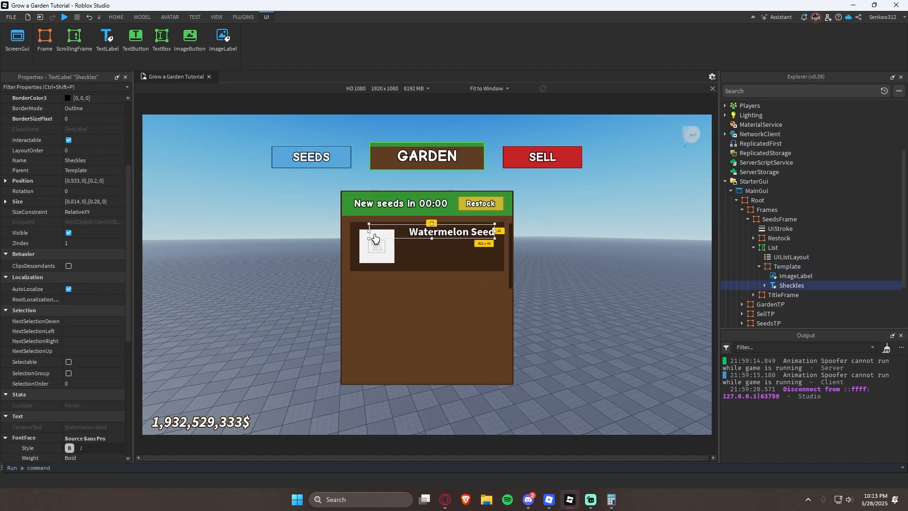
{"action": "left_click_drag", "start_coordinate": [363, 235], "coordinate": [356, 235]}
{"action": "right_click", "coordinate": [356, 235]}
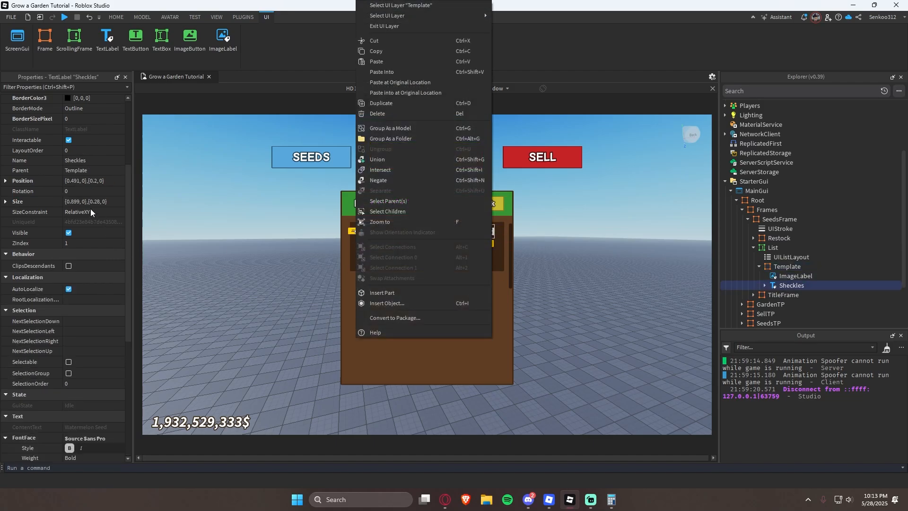
{"action": "key", "text": "Escape"}
{"action": "left_click", "coordinate": [76, 180]}
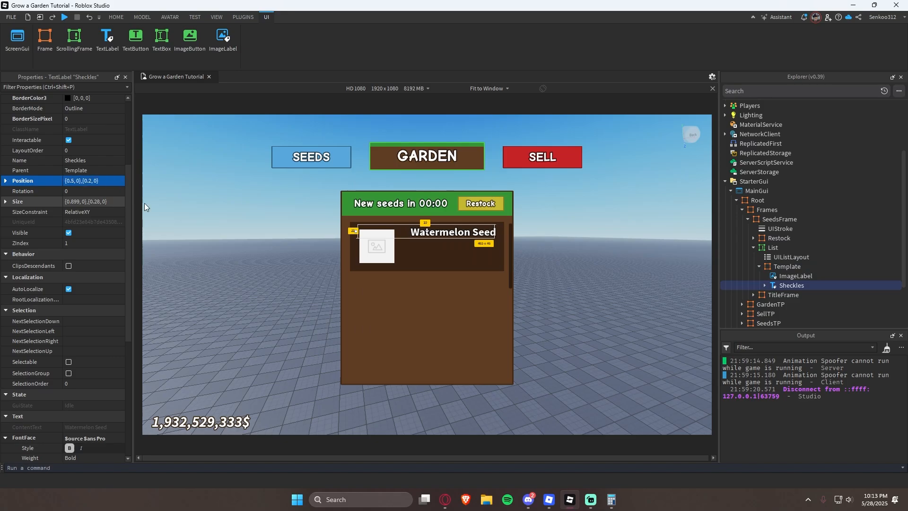
- Try setting the image's X position scale to 0.5 and undo the change
{"action": "left_click", "coordinate": [379, 250]}
{"action": "left_click", "coordinate": [72, 180]}
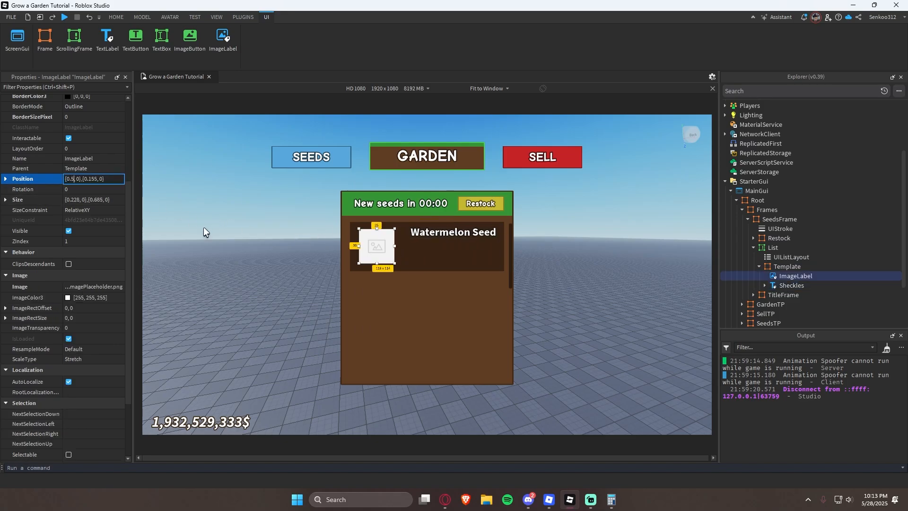
{"action": "key", "text": "Return"}
{"action": "key", "text": "ctrl+z"}
{"action": "key", "text": "ctrl+z"}
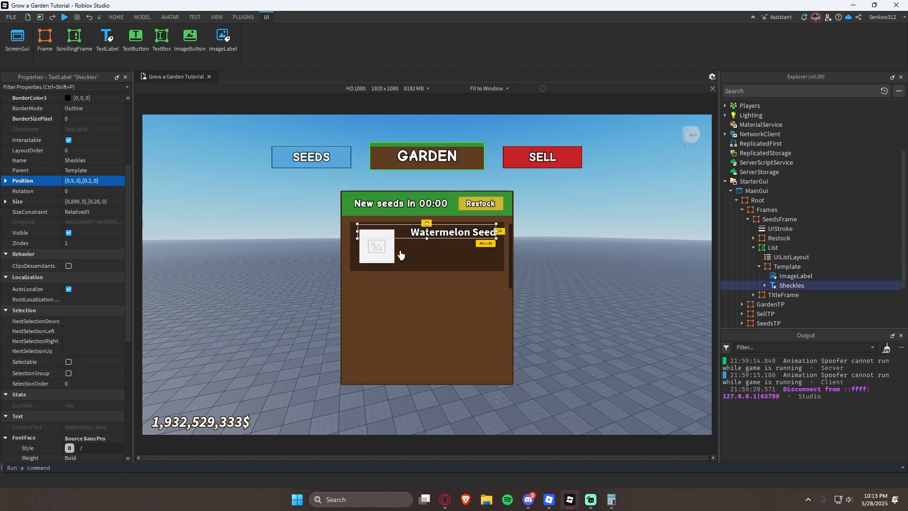
- Enlarge the image to about 0.273 by 0.794 in scale within the Template frame
{"action": "left_click", "coordinate": [379, 257]}
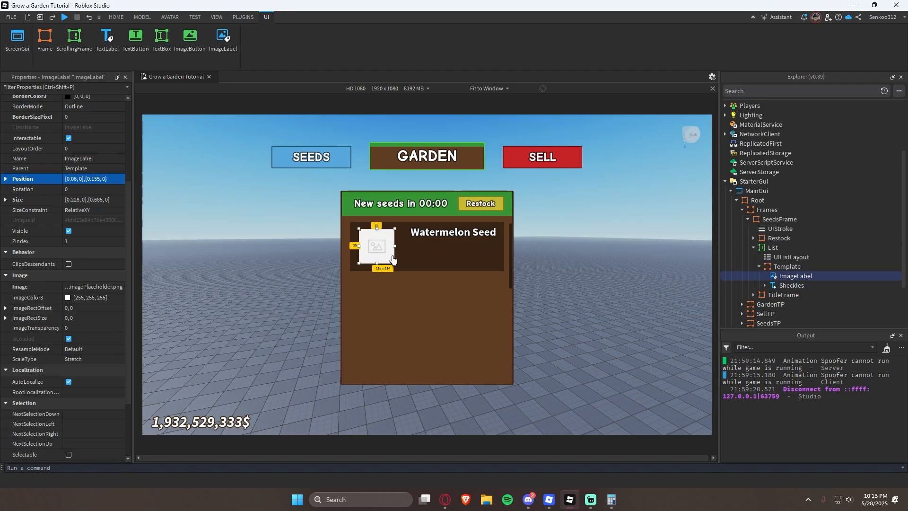
{"action": "mouse_move", "coordinate": [395, 268]}
{"action": "left_mouse_down"}
{"action": "mouse_move", "coordinate": [401, 272]}
{"action": "mouse_move", "coordinate": [391, 265]}
{"action": "left_mouse_up"}
{"action": "right_click", "coordinate": [399, 270]}
{"action": "key", "text": "Escape"}
- Set the image's AnchorPoint to 0.5, 0.5 and its Y position scale to 0.5
{"action": "scroll", "coordinate": [78, 152], "scroll_direction": "up", "scroll_amount": 4}
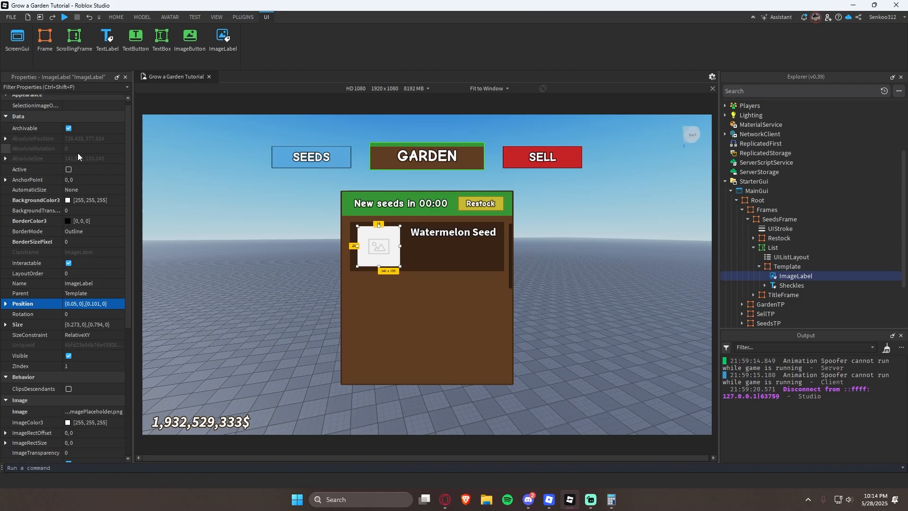
{"action": "left_click", "coordinate": [103, 175]}
{"action": "type", "text": "0.5,0.5"}
{"action": "key", "text": "Return"}
{"action": "left_click", "coordinate": [76, 305]}
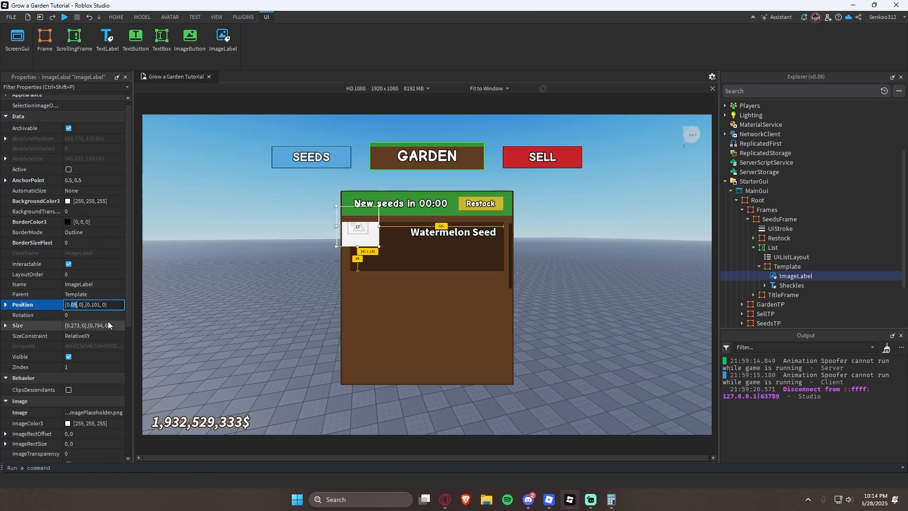
{"action": "double_click", "coordinate": [94, 304]}
{"action": "type", "text": "0.5"}
{"action": "key", "text": "Return"}
- Try X position scales of 0.1 and 0.3 for the image and settle on 0.2
{"action": "left_click", "coordinate": [77, 305]}
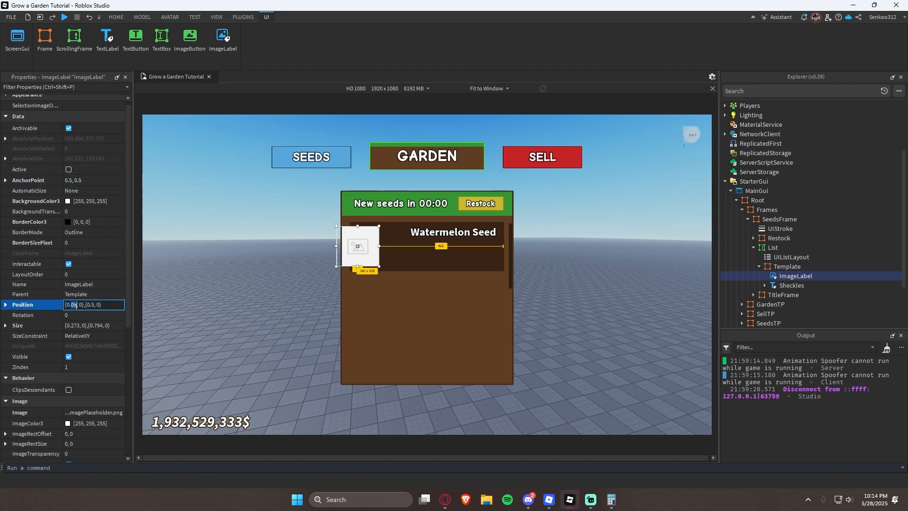
{"action": "double_click", "coordinate": [76, 305]}
{"action": "type", "text": "0.1"}
{"action": "key", "text": "Return"}
{"action": "double_click", "coordinate": [72, 305]}
{"action": "type", "text": "0.3"}
{"action": "key", "text": "Return"}
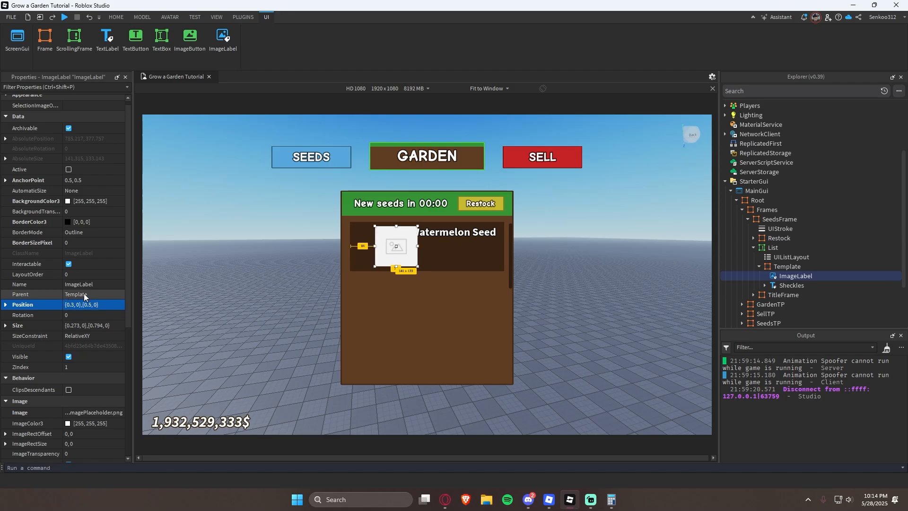
{"action": "left_click", "coordinate": [72, 306]}
{"action": "key", "text": "Return"}
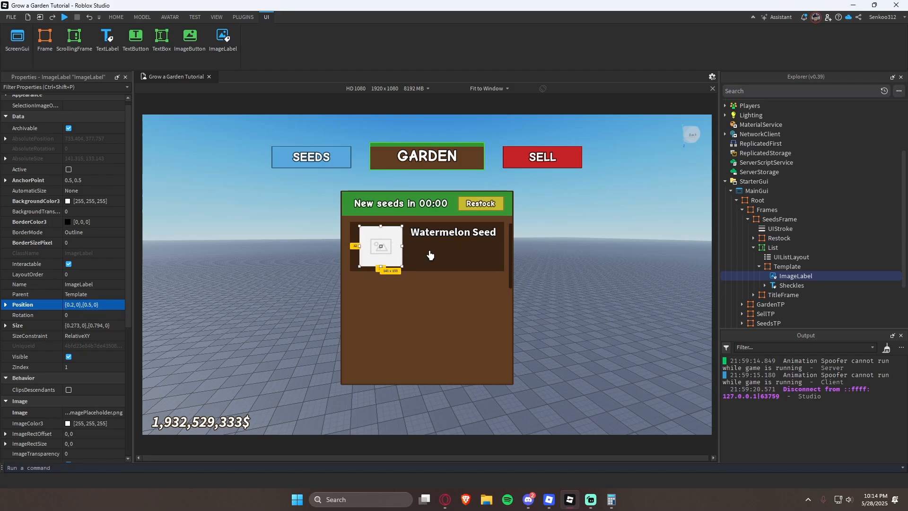
{"action": "left_click", "coordinate": [624, 324]}
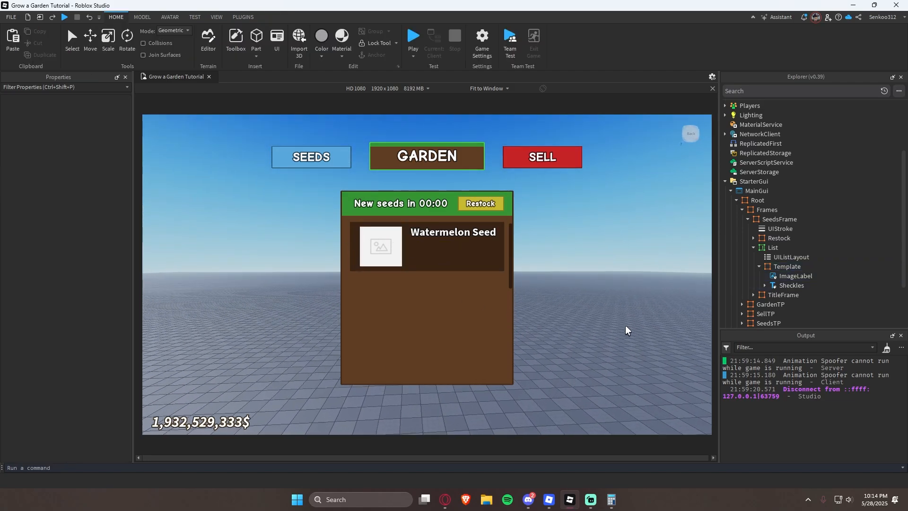
- Rename the Template frame's text label to Title and its image to SeedIcon
{"action": "left_click", "coordinate": [790, 286]}
{"action": "key", "text": "F2"}
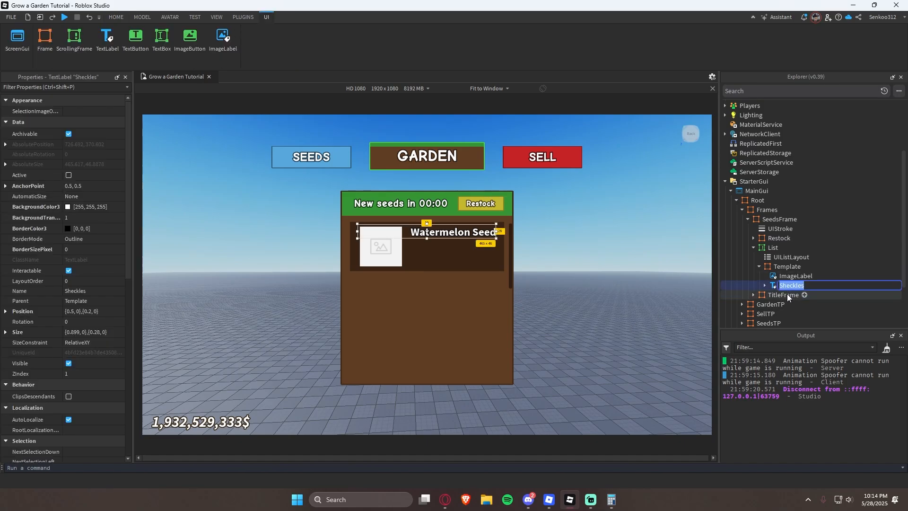
{"action": "type", "text": "Title"}
{"action": "key", "text": "Return"}
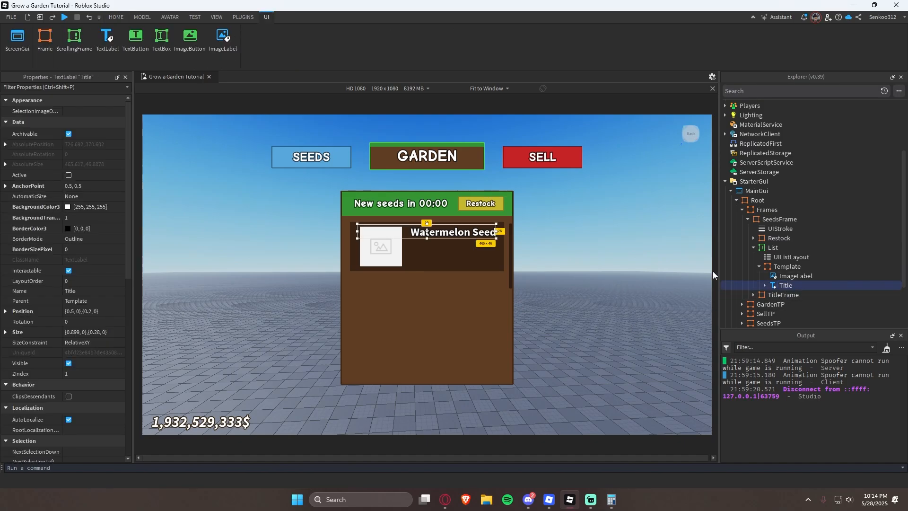
{"action": "left_click", "coordinate": [790, 279]}
{"action": "key", "text": "F2"}
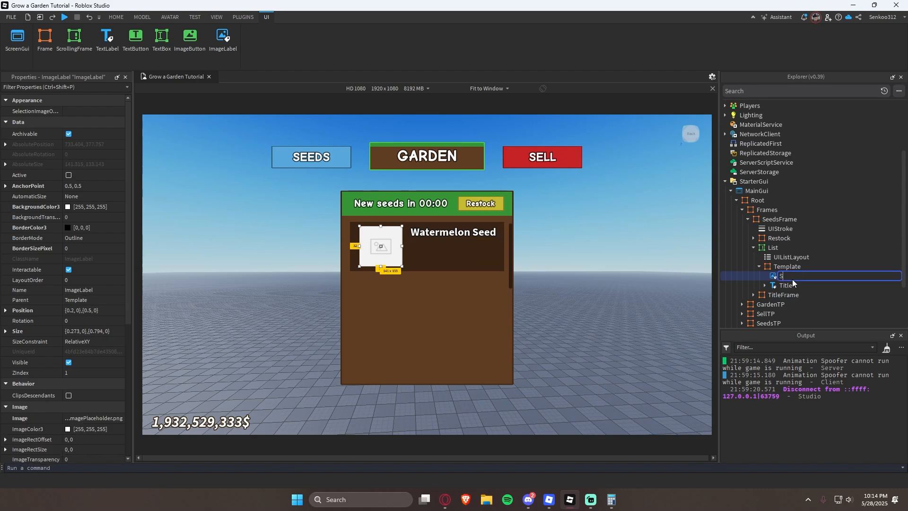
{"action": "type", "text": "SeedIcon"}
{"action": "key", "text": "Return"}
- Duplicate the Title label, check the game's seed entry layout, and move the copy just below the original
{"action": "left_click", "coordinate": [789, 284]}
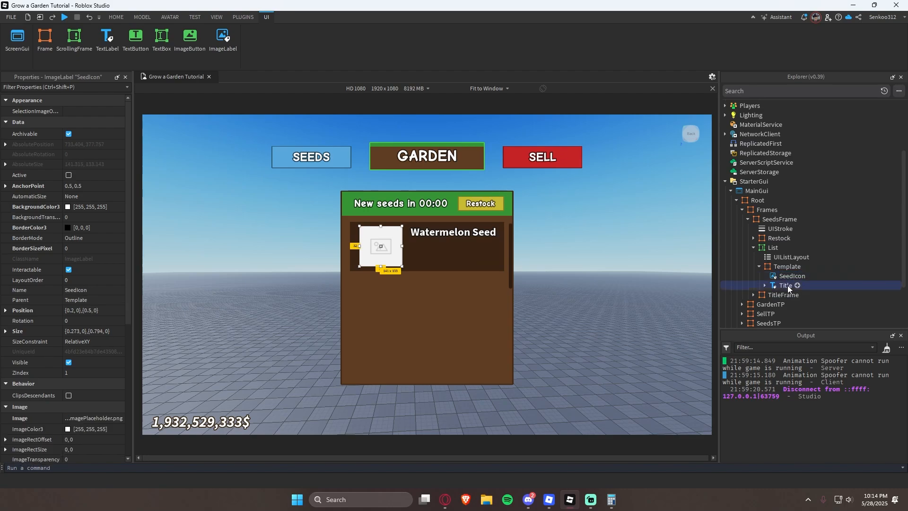
{"action": "key", "text": "ctrl+d"}
{"action": "left_click", "coordinate": [549, 499]}
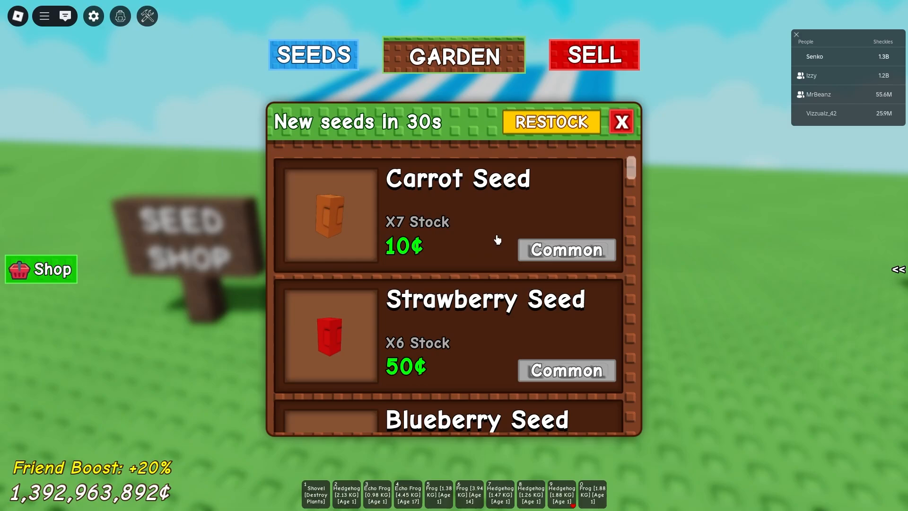
{"action": "key", "text": "alt+Tab"}
{"action": "left_click_drag", "start_coordinate": [468, 232], "coordinate": [466, 245]}
{"action": "right_click", "coordinate": [468, 247]}
{"action": "key", "text": "Escape"}
{"action": "scroll", "coordinate": [71, 317], "scroll_direction": "down", "scroll_amount": 10}
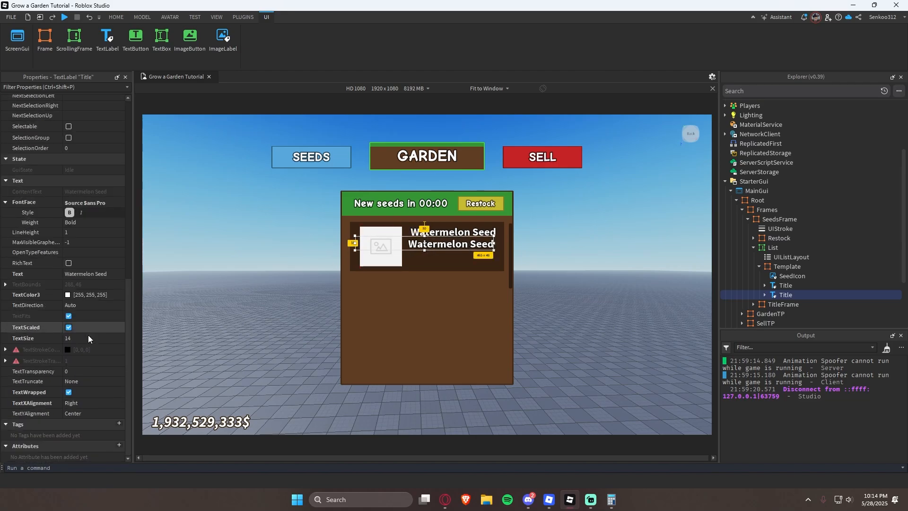
- Center the duplicate label's text, move it to the template's lower part and narrow it to about half the template's width
{"action": "left_click", "coordinate": [110, 402]}
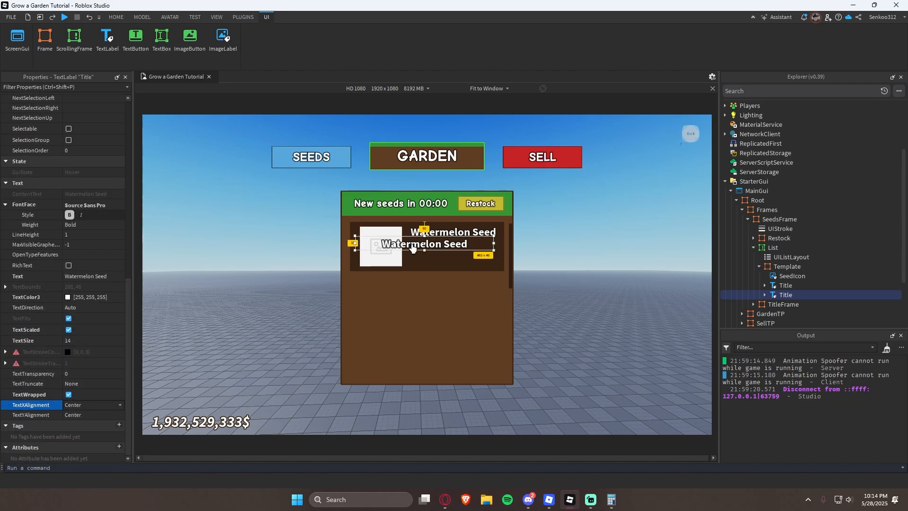
{"action": "left_click_drag", "start_coordinate": [413, 248], "coordinate": [416, 265]}
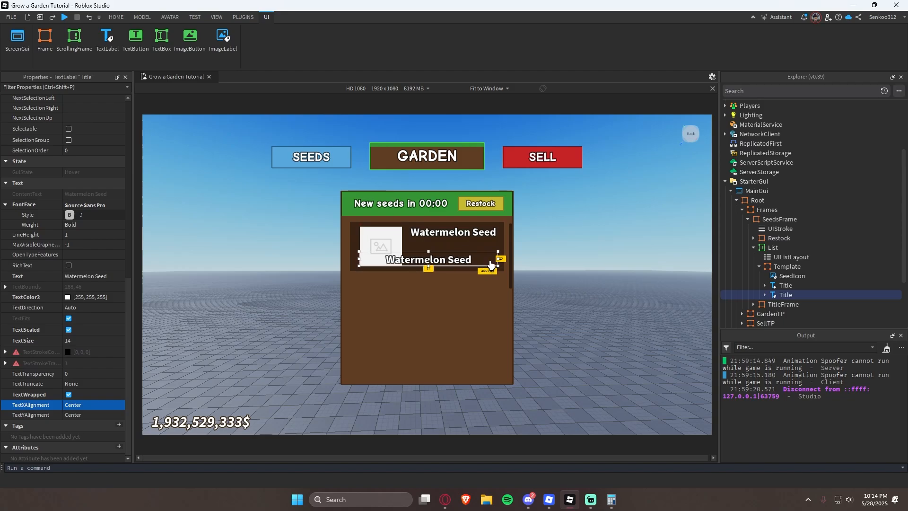
{"action": "left_click_drag", "start_coordinate": [499, 263], "coordinate": [455, 264]}
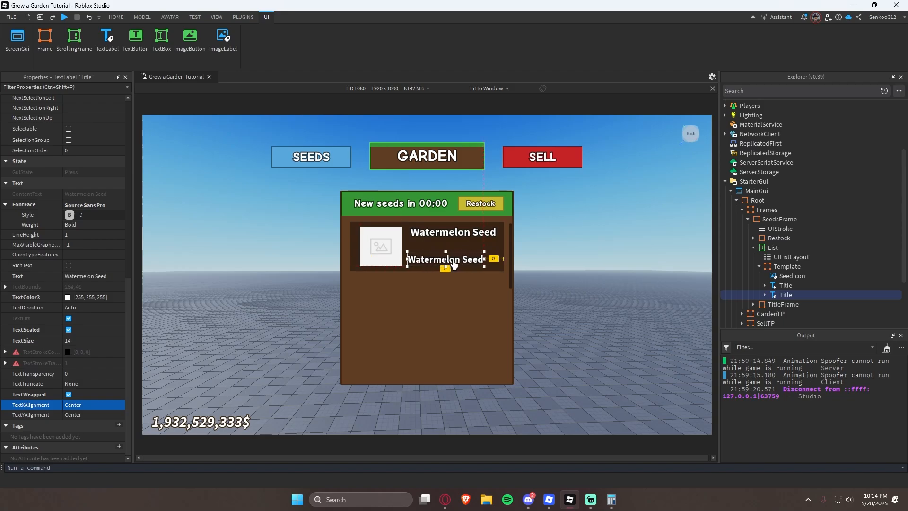
- Change the duplicate label's text to X7 Stock
{"action": "left_click", "coordinate": [104, 277]}
{"action": "type", "text": "Stock"}
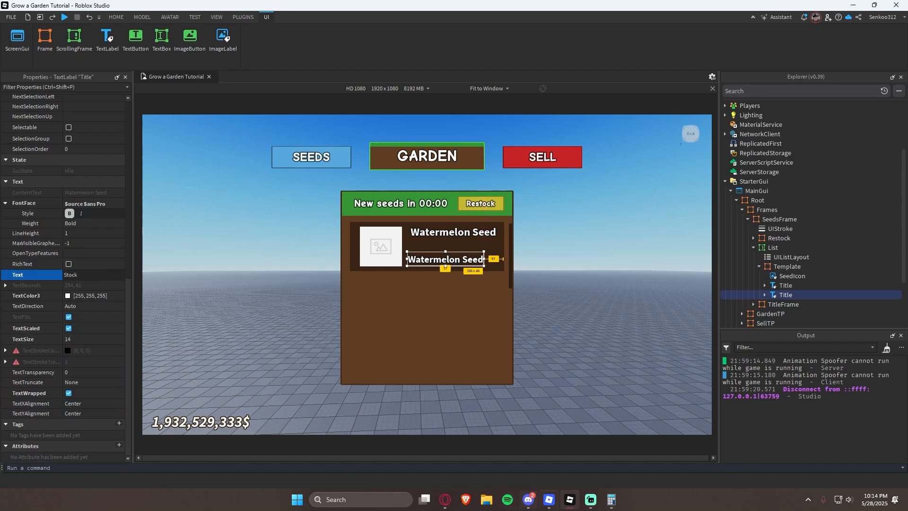
{"action": "key", "text": "Return"}
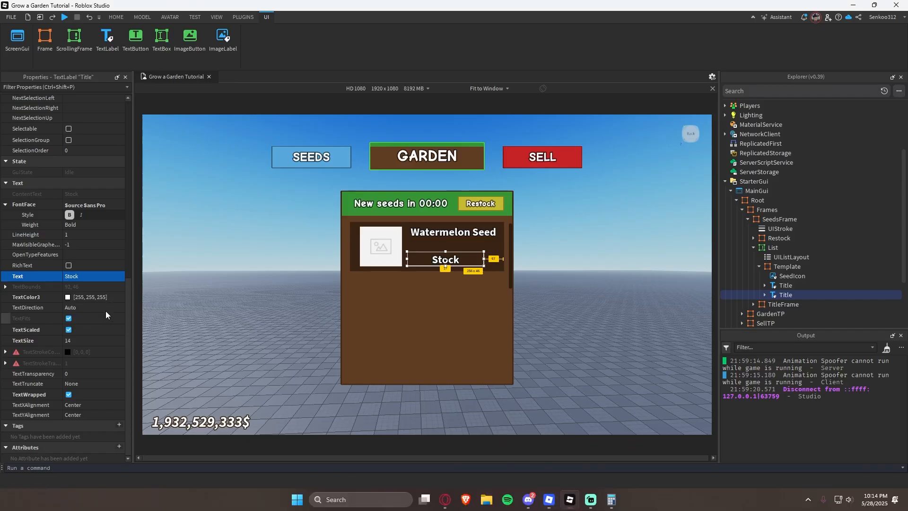
{"action": "left_click", "coordinate": [118, 275]}
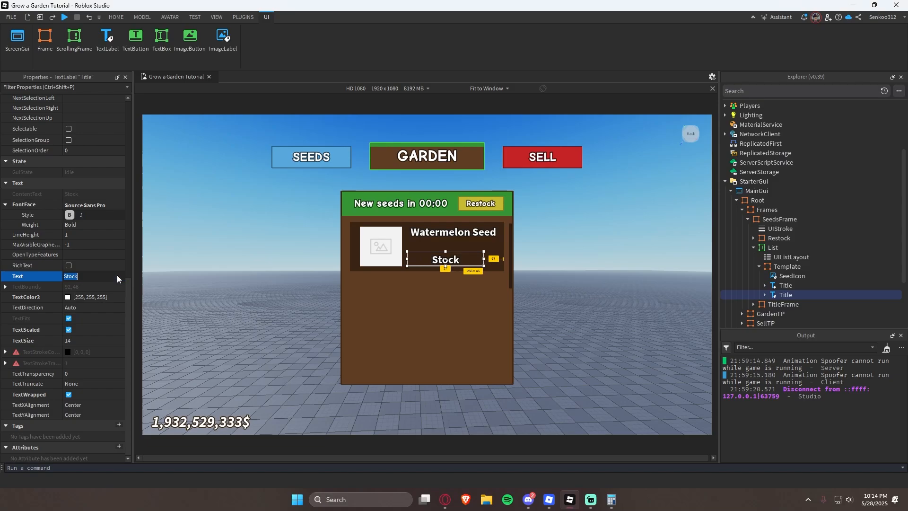
{"action": "key", "text": "Home"}
{"action": "type", "text": "X7"}
{"action": "key", "text": "Return"}
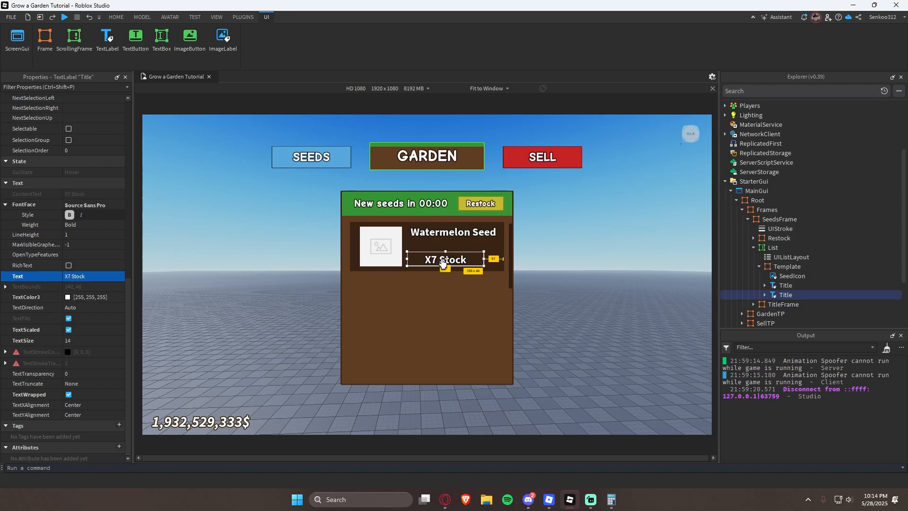
- Move the X7 Stock label directly under the title, left-align its text and reduce its height to a scale of about 0.227
{"action": "left_click_drag", "start_coordinate": [444, 263], "coordinate": [448, 251]}
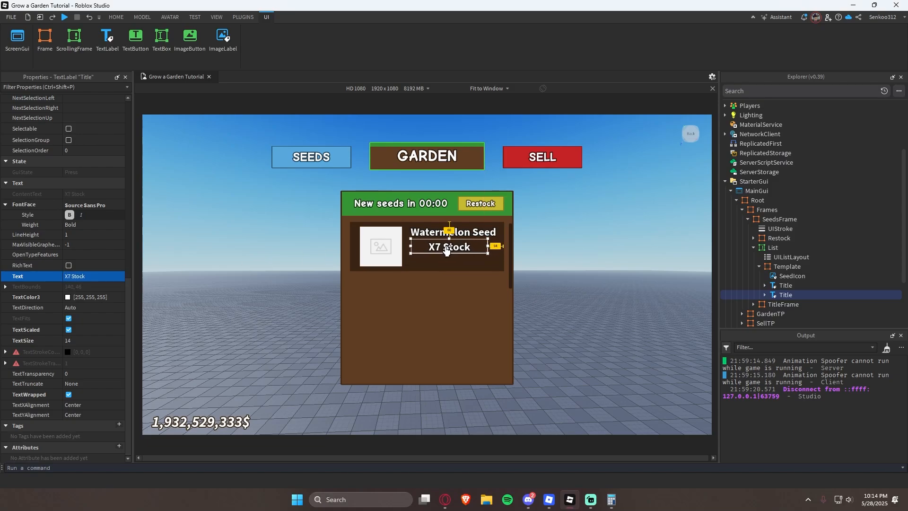
{"action": "left_click", "coordinate": [115, 402]}
{"action": "left_click", "coordinate": [115, 399]}
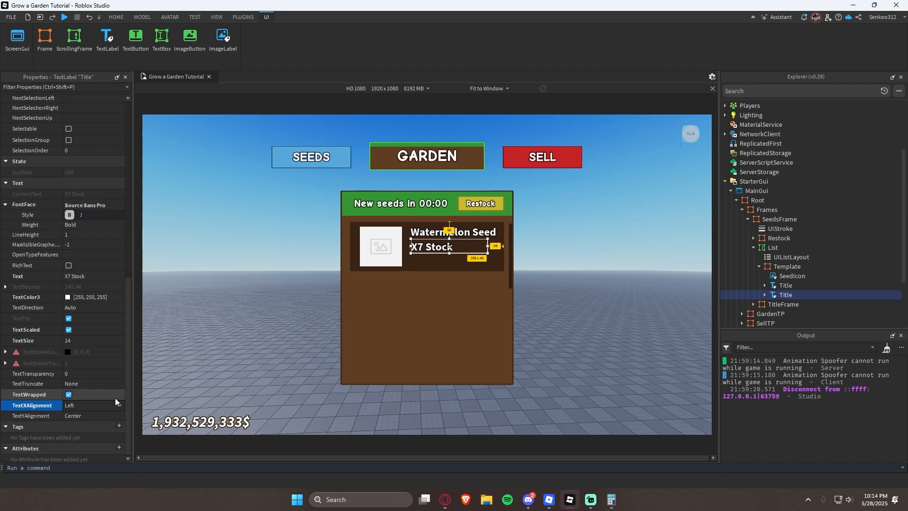
{"action": "left_click", "coordinate": [460, 295]}
{"action": "left_click", "coordinate": [442, 248]}
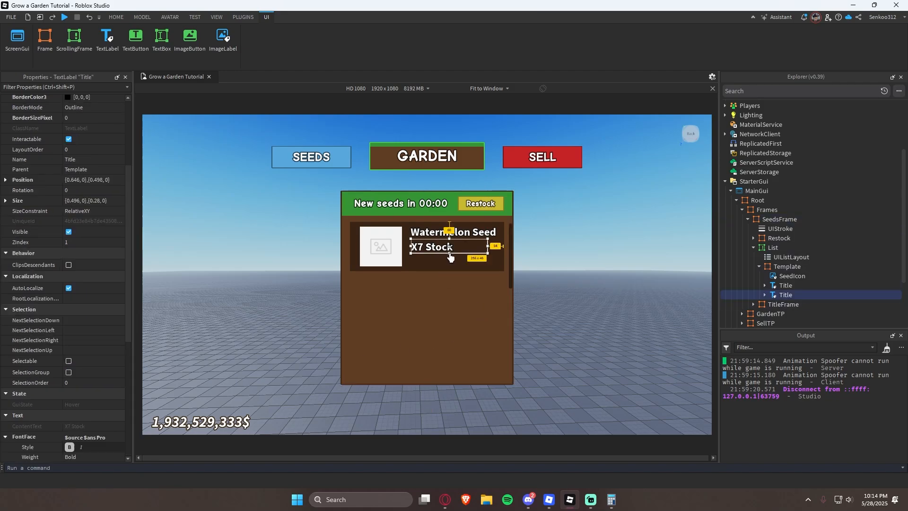
{"action": "left_click_drag", "start_coordinate": [450, 256], "coordinate": [450, 252]}
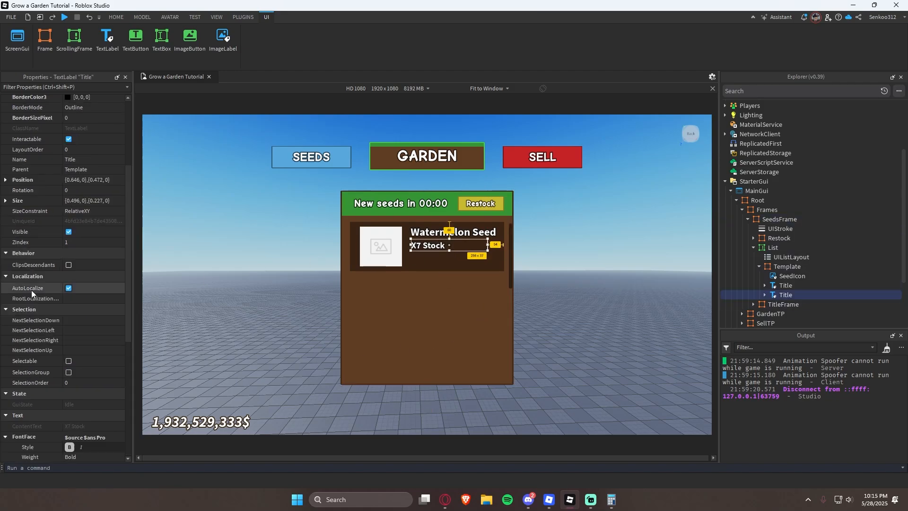
- Try a darker grey text color for the X7 Stock label
{"action": "scroll", "coordinate": [31, 290], "scroll_direction": "down", "scroll_amount": 5}
{"action": "left_click", "coordinate": [69, 376]}
{"action": "left_click", "coordinate": [561, 184]}
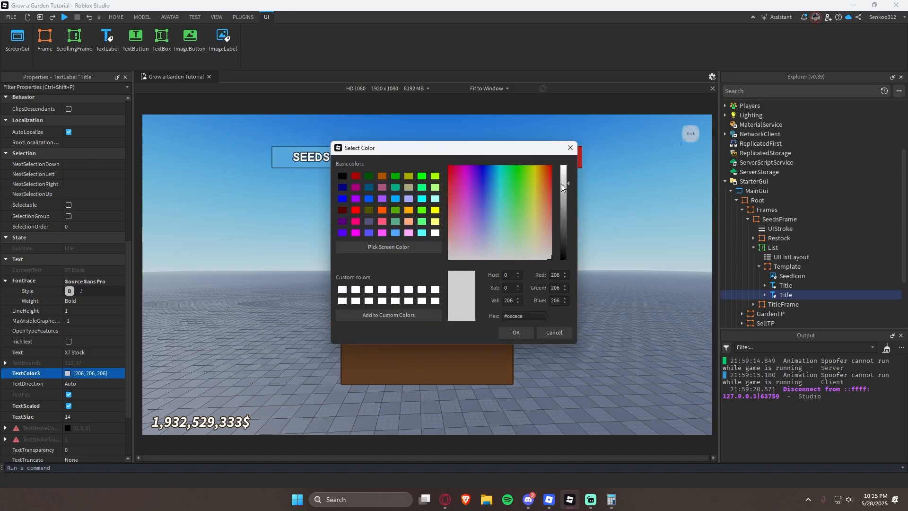
{"action": "left_click_drag", "start_coordinate": [562, 183], "coordinate": [562, 211]}
{"action": "left_click", "coordinate": [514, 332]}
{"action": "left_click", "coordinate": [597, 336]}
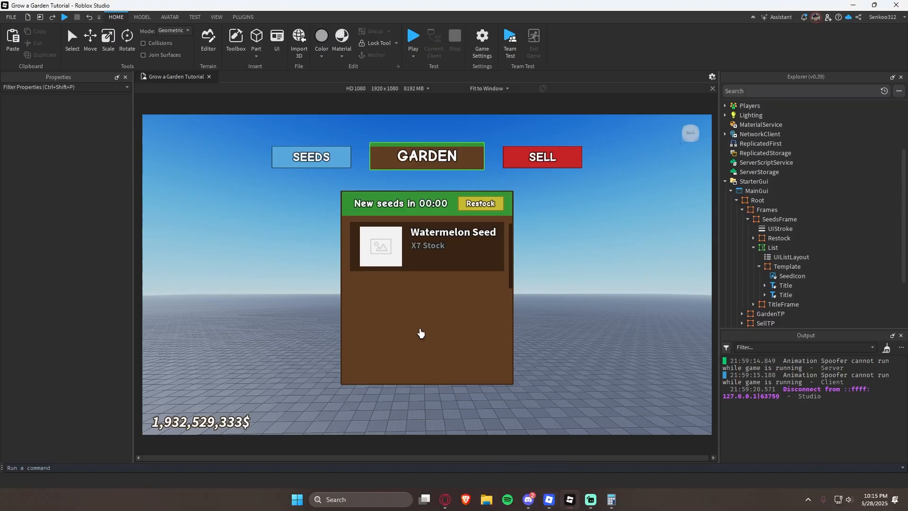
- Set the X7 Stock label's text color to the grey 159, 159, 159
{"action": "left_click", "coordinate": [408, 307]}
{"action": "scroll", "coordinate": [85, 340], "scroll_direction": "down", "scroll_amount": 5}
{"action": "left_click", "coordinate": [70, 378]}
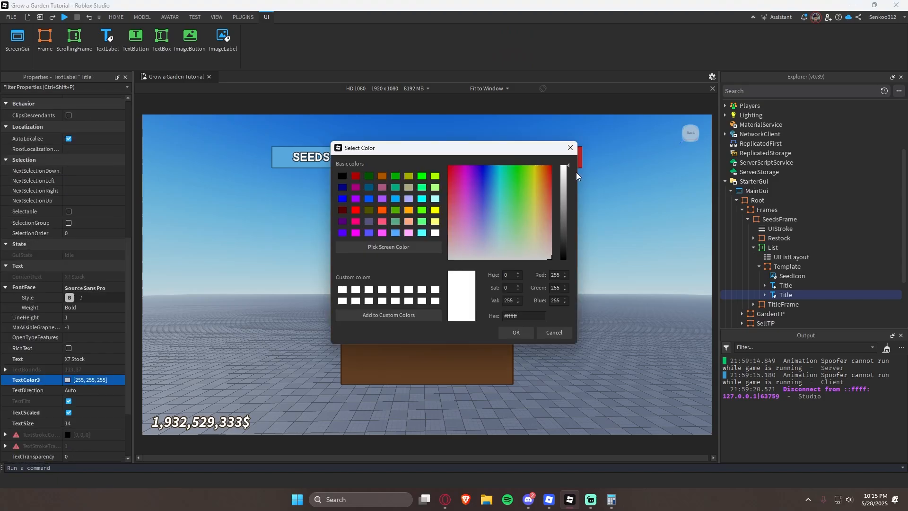
{"action": "left_click_drag", "start_coordinate": [576, 176], "coordinate": [563, 201]}
{"action": "left_click", "coordinate": [515, 332]}
{"action": "left_click", "coordinate": [568, 416]}
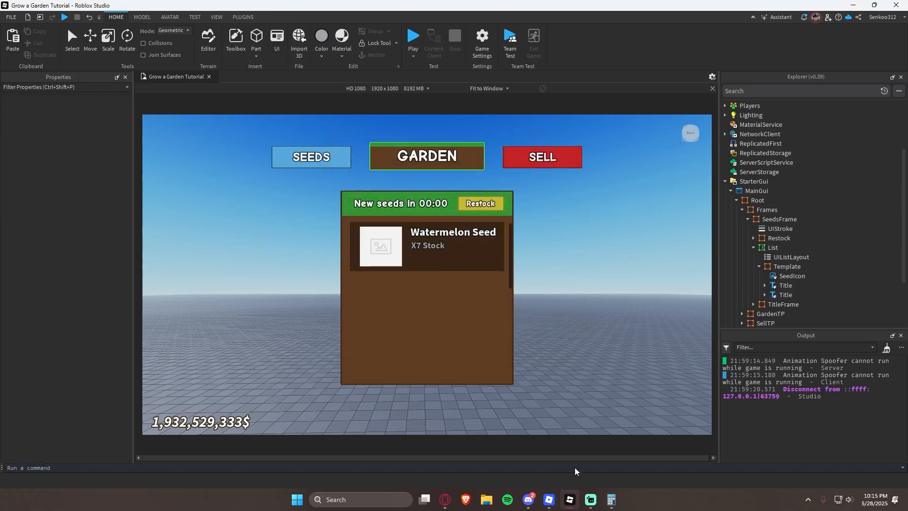
{"action": "left_click", "coordinate": [590, 500]}
{"action": "left_click", "coordinate": [591, 500]}
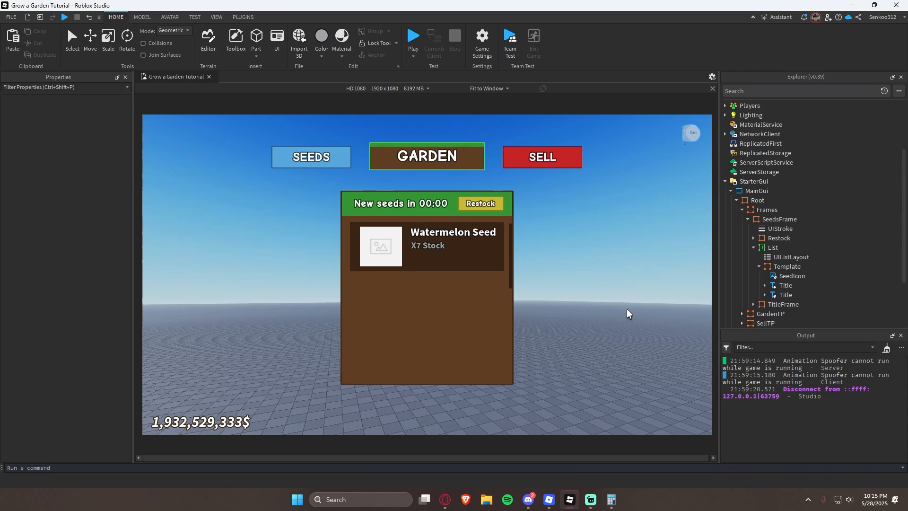
- Rename the X7 Stock label to StockCount
{"action": "left_click", "coordinate": [780, 295]}
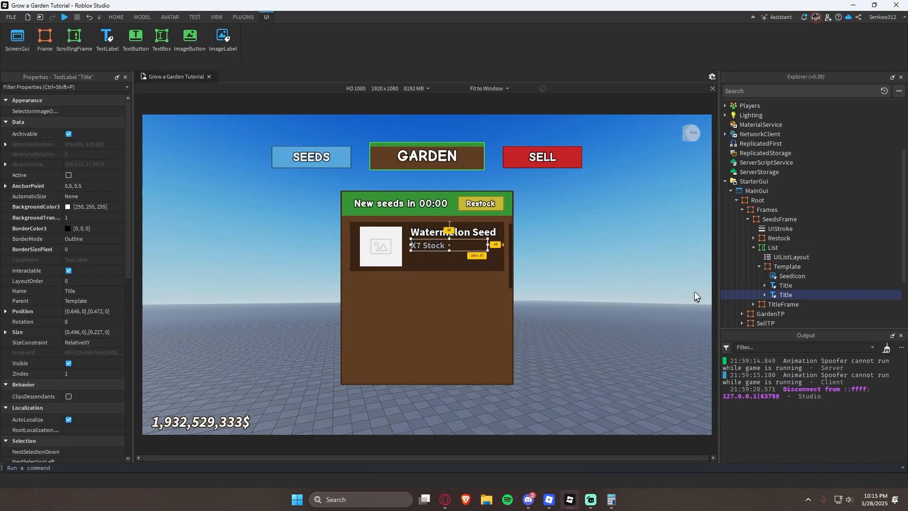
{"action": "key", "text": "F2"}
{"action": "type", "text": "StockCount"}
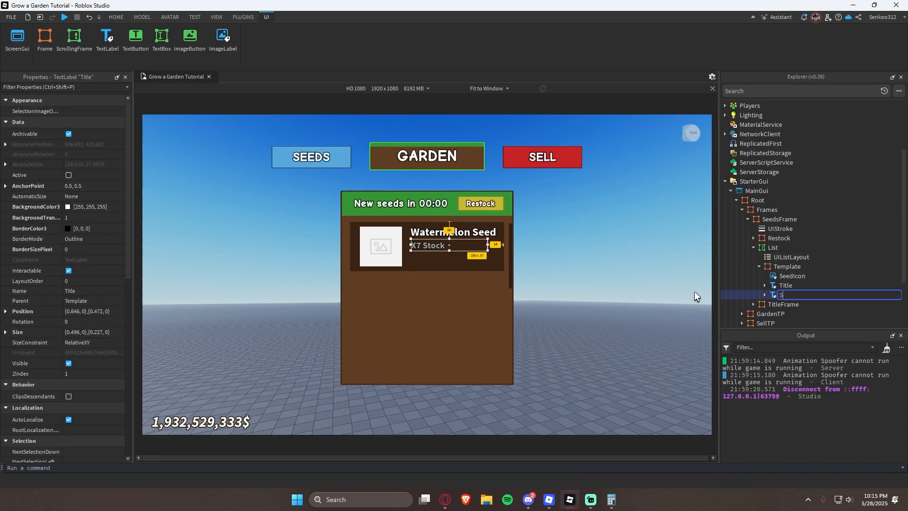
{"action": "key", "text": "Return"}
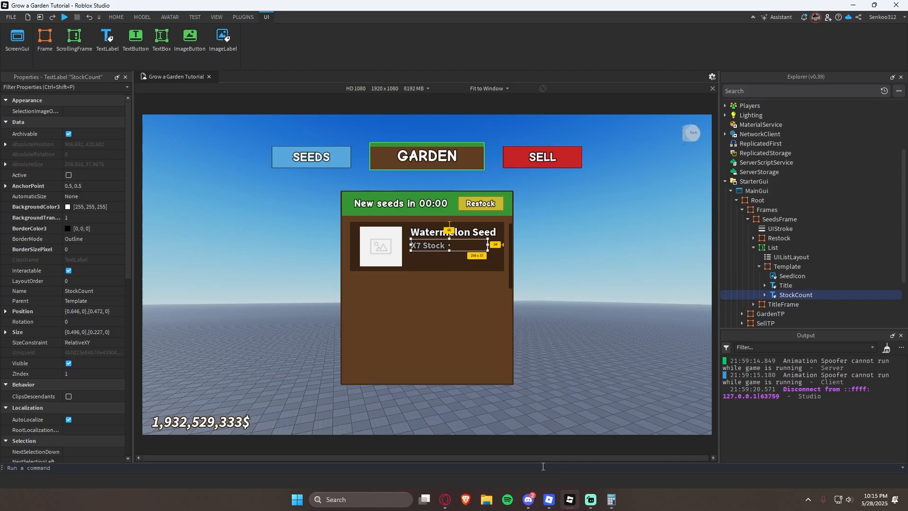
- Duplicate the StockCount label, move the copy just below the original and change its text to 10$
{"action": "key", "text": "ctrl+d"}
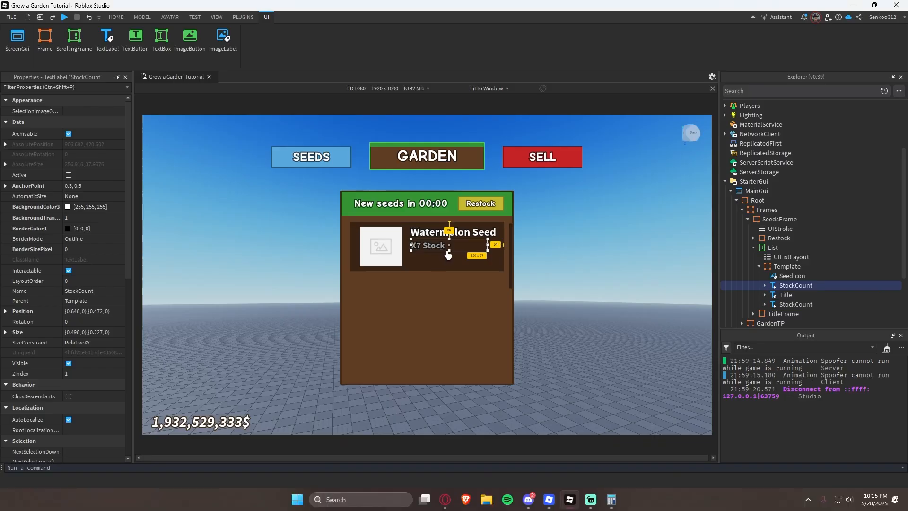
{"action": "left_click_drag", "start_coordinate": [434, 249], "coordinate": [434, 258]}
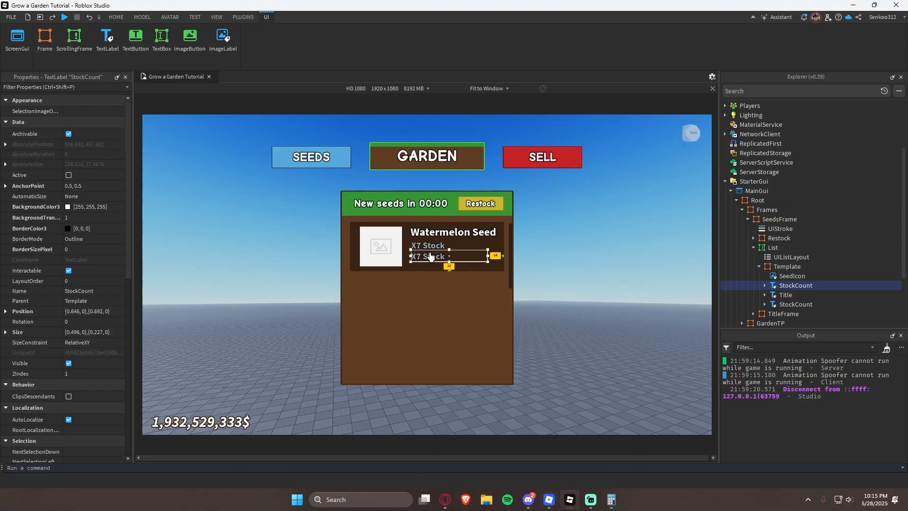
{"action": "double_click", "coordinate": [430, 256]}
{"action": "type", "text": "10$"}
- Set the 10$ label's text color to the green 108, 208, 62
{"action": "scroll", "coordinate": [56, 333], "scroll_direction": "down", "scroll_amount": 8}
{"action": "left_click", "coordinate": [68, 318]}
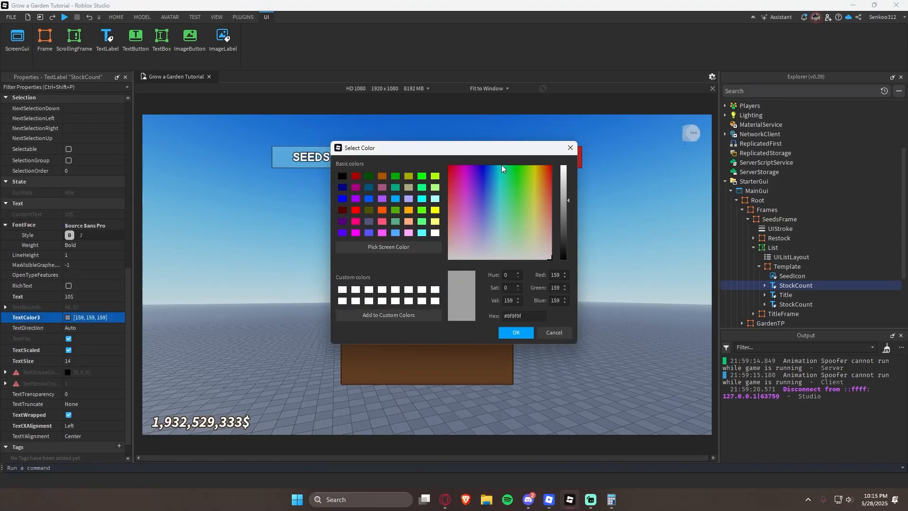
{"action": "left_click", "coordinate": [523, 193]}
{"action": "left_click_drag", "start_coordinate": [568, 202], "coordinate": [565, 185]}
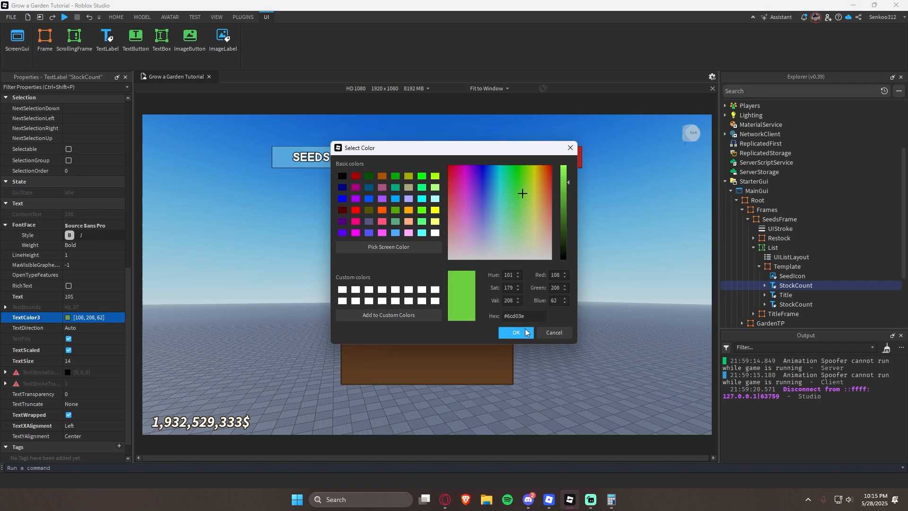
{"action": "left_click", "coordinate": [517, 332]}
{"action": "left_click", "coordinate": [492, 340]}
- Check the game's seed entry for reference, copy the Restock frame from SeedsFrame and select the Template frame
{"action": "left_click", "coordinate": [581, 320]}
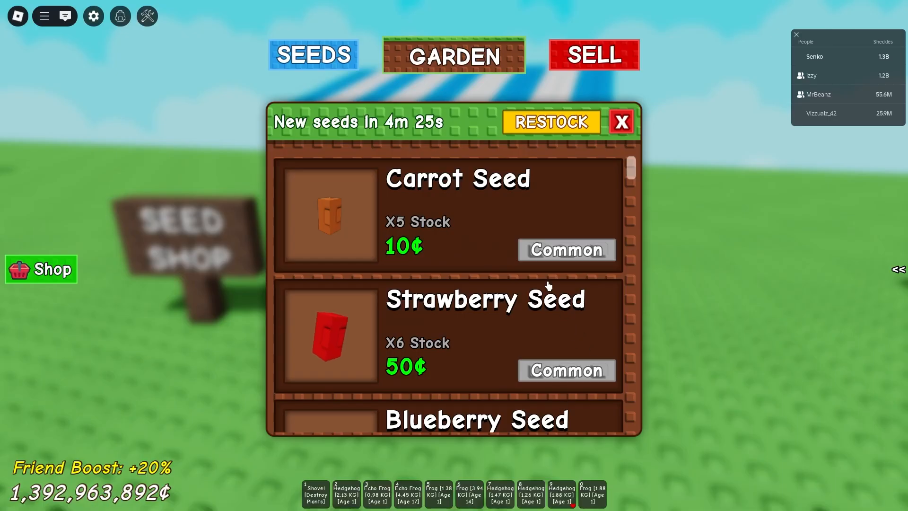
{"action": "left_click", "coordinate": [442, 254]}
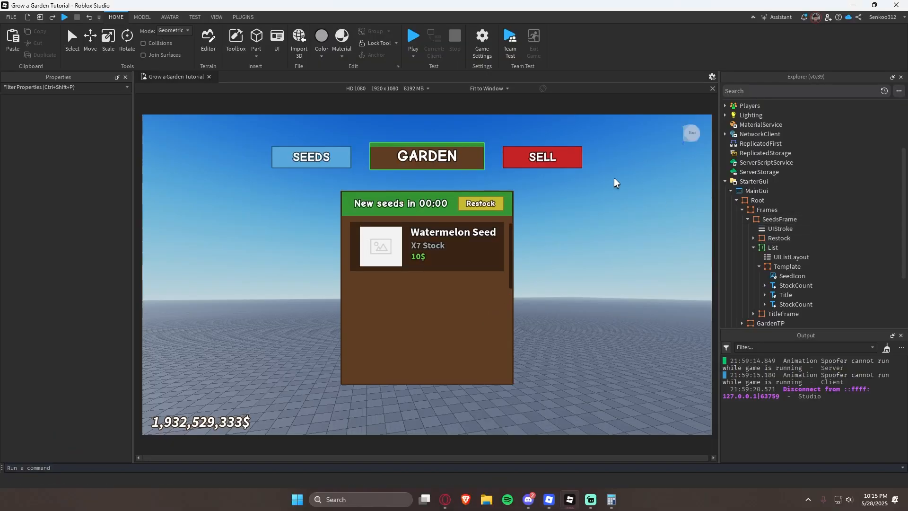
{"action": "left_click", "coordinate": [754, 238]}
{"action": "left_click", "coordinate": [783, 266]}
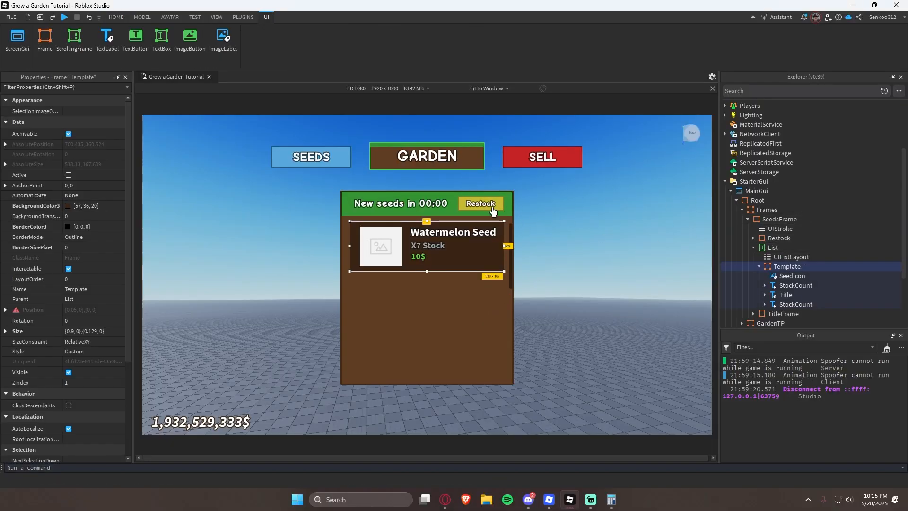
{"action": "double_click", "coordinate": [764, 239]}
{"action": "left_click", "coordinate": [787, 268]}
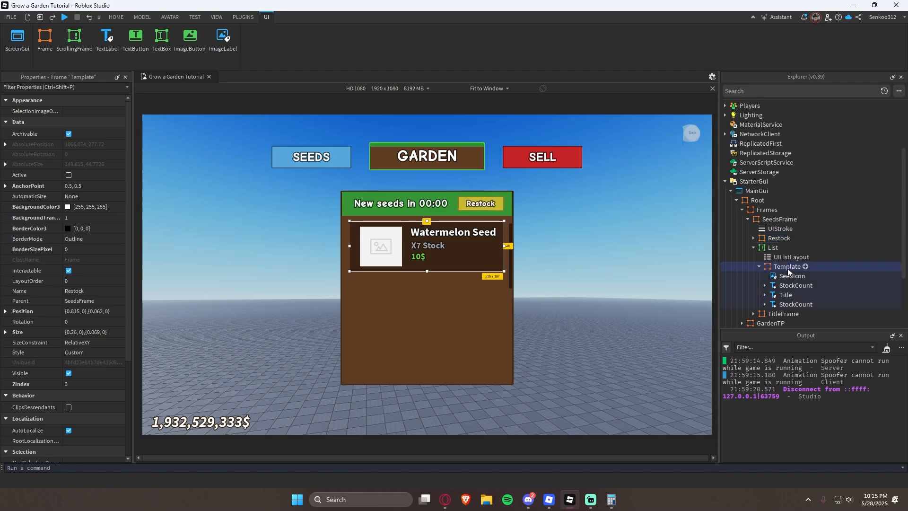
- Rename the 10$ price label in the Template frame to Cost
{"action": "left_click", "coordinate": [789, 305]}
{"action": "key", "text": "Up"}
{"action": "key", "text": "Up"}
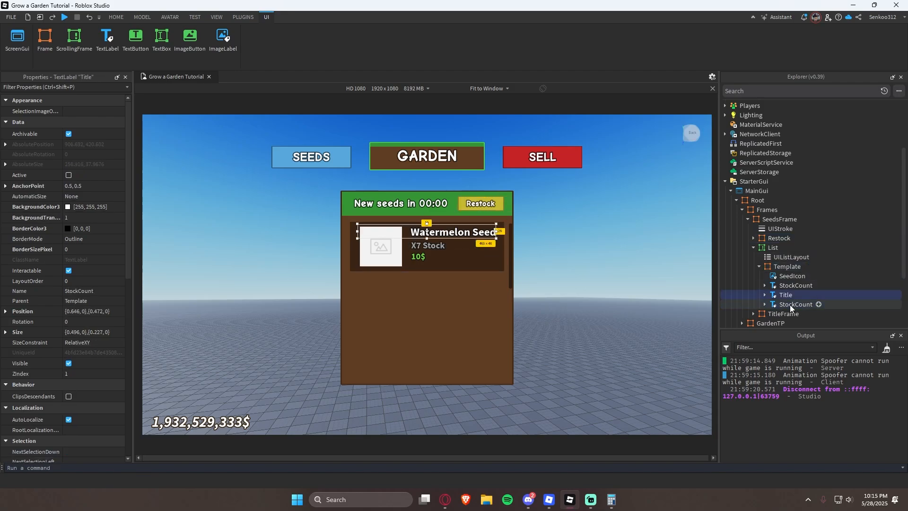
{"action": "key", "text": "F2"}
{"action": "type", "text": "Cost"}
{"action": "key", "text": "Return"}
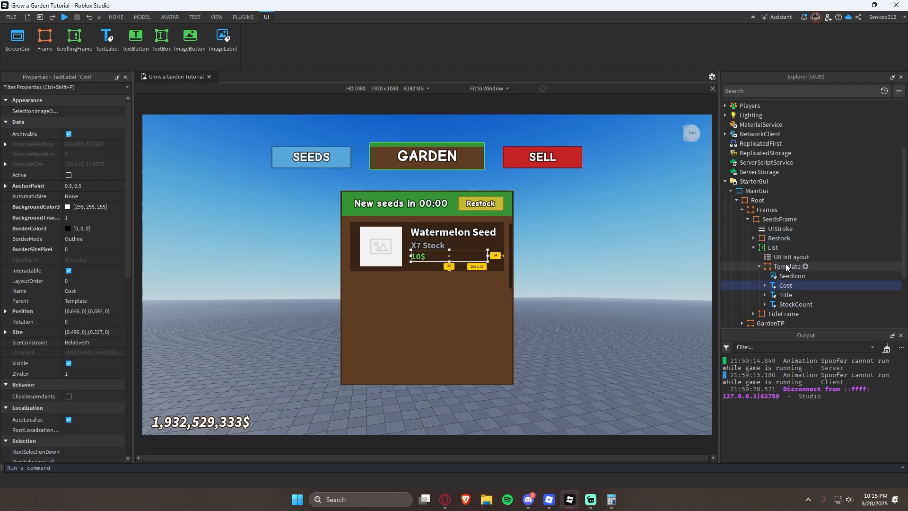
- Paste the Restock frame into Template and move it together with its Background and Button to the template's lower-right corner
{"action": "key", "text": "ctrl+v"}
{"action": "left_click_drag", "start_coordinate": [495, 231], "coordinate": [503, 240]}
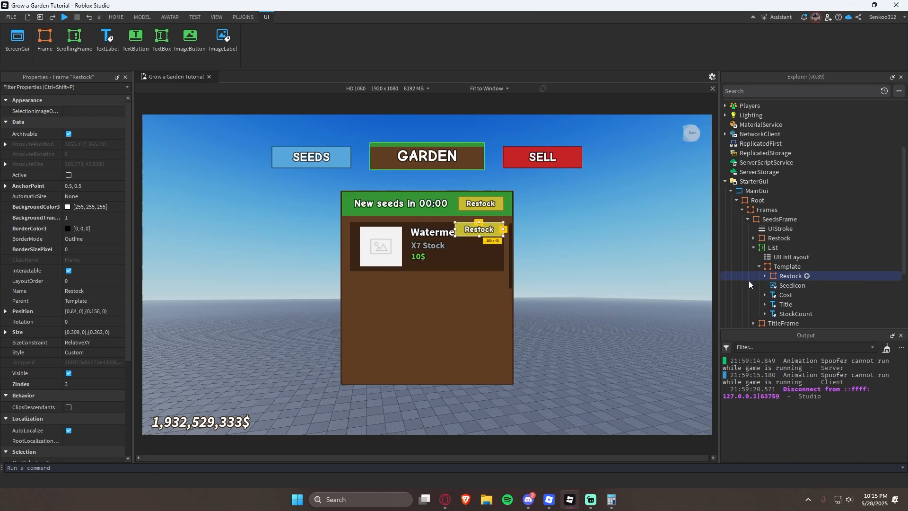
{"action": "left_click", "coordinate": [765, 277]}
{"action": "left_click", "coordinate": [771, 286]}
{"action": "left_click", "coordinate": [807, 295], "text": "ctrl"}
{"action": "left_click", "coordinate": [795, 314], "text": "ctrl"}
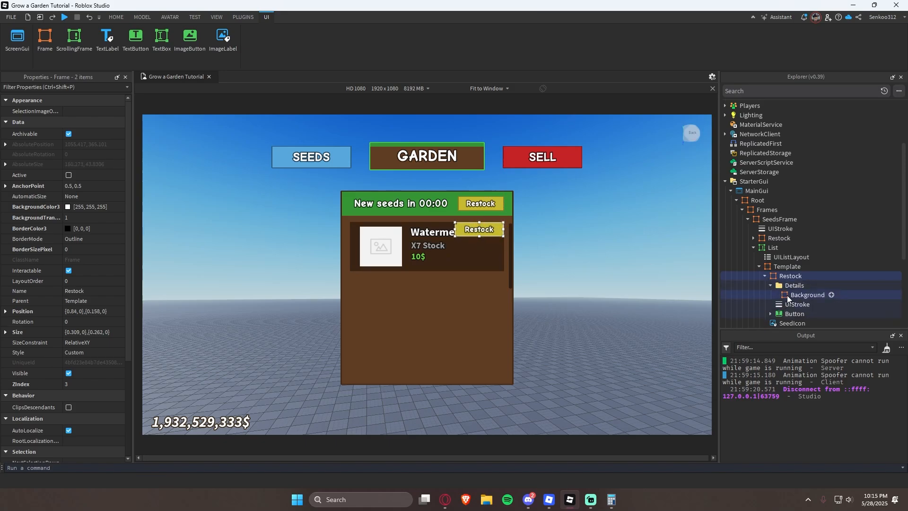
{"action": "left_click_drag", "start_coordinate": [492, 243], "coordinate": [488, 264]}
- Change the pasted button's text to Buy and nudge the button into place beside the price
{"action": "right_click", "coordinate": [487, 264]}
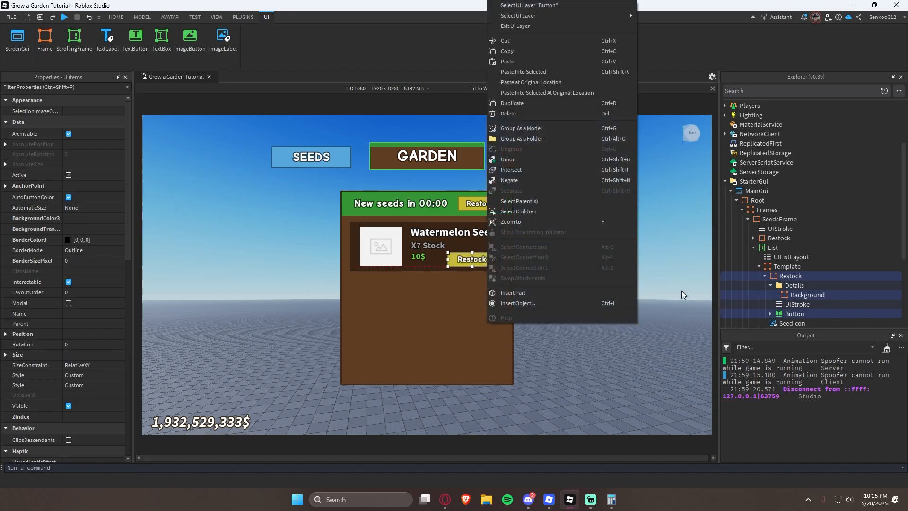
{"action": "key", "text": "Escape"}
{"action": "left_click_drag", "start_coordinate": [490, 263], "coordinate": [491, 263]}
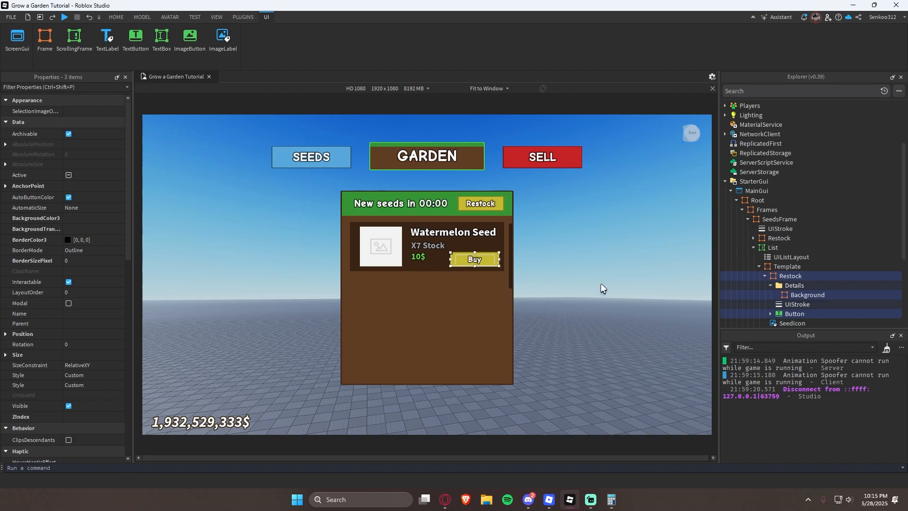
{"action": "left_click", "coordinate": [576, 331]}
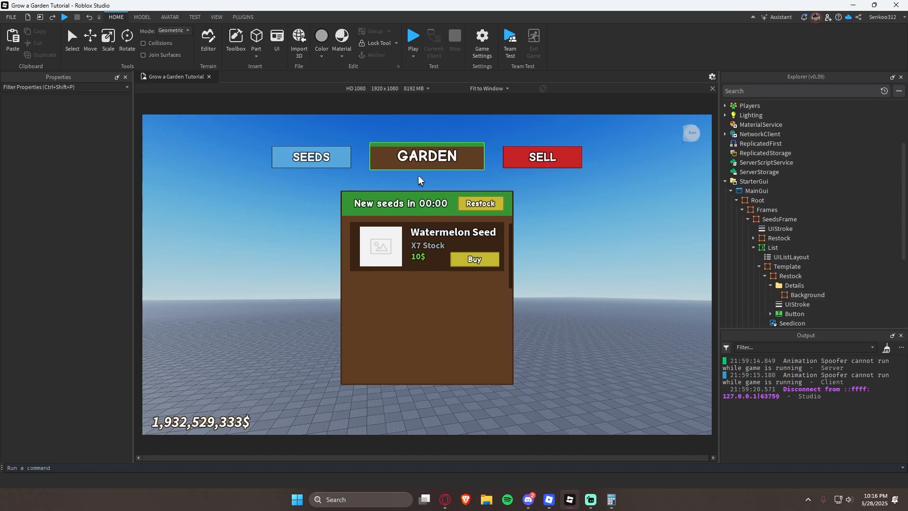
- Set the Buy button's Background color to green 55, 197, 45 and copy that color value
{"action": "left_click", "coordinate": [790, 276]}
{"action": "left_click", "coordinate": [791, 293]}
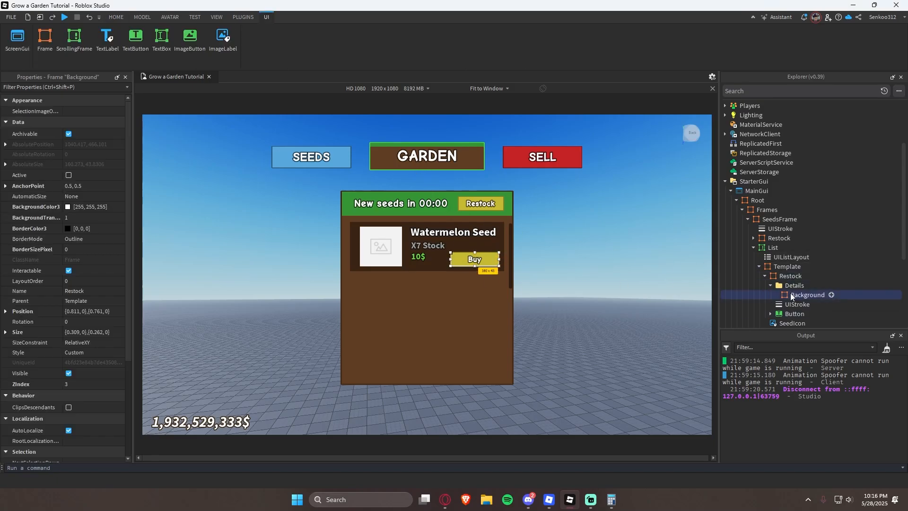
{"action": "left_click", "coordinate": [68, 206]}
{"action": "left_click", "coordinate": [520, 193]}
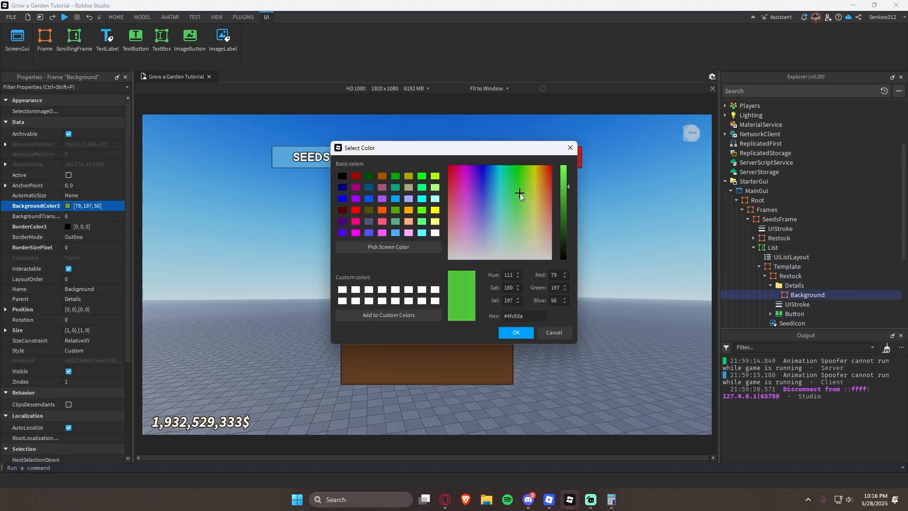
{"action": "left_click", "coordinate": [516, 333]}
{"action": "left_click", "coordinate": [95, 206]}
{"action": "key", "text": "ctrl+c"}
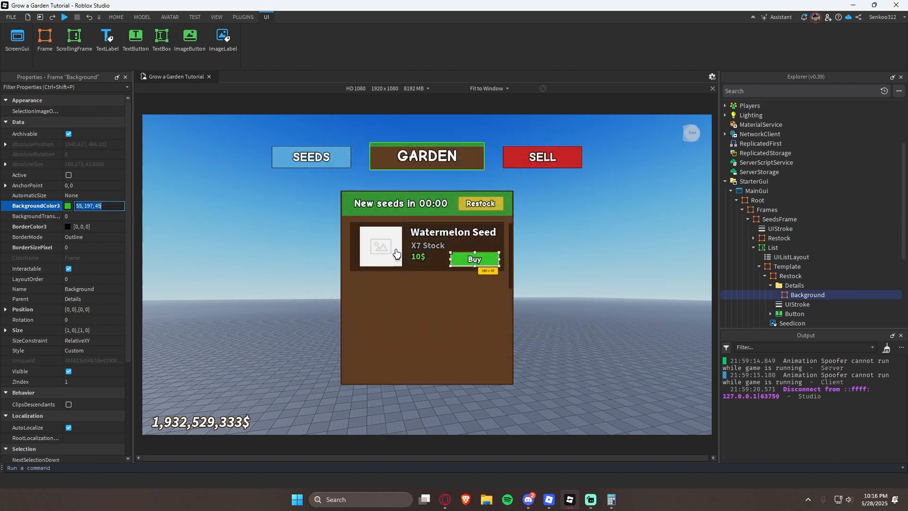
- Apply the copied green 55, 197, 45 to the Buy button's UIStroke and adjust the outline's shade
{"action": "scroll", "coordinate": [758, 273], "scroll_direction": "down", "scroll_amount": 1}
{"action": "left_click", "coordinate": [788, 280]}
{"action": "left_click", "coordinate": [111, 124]}
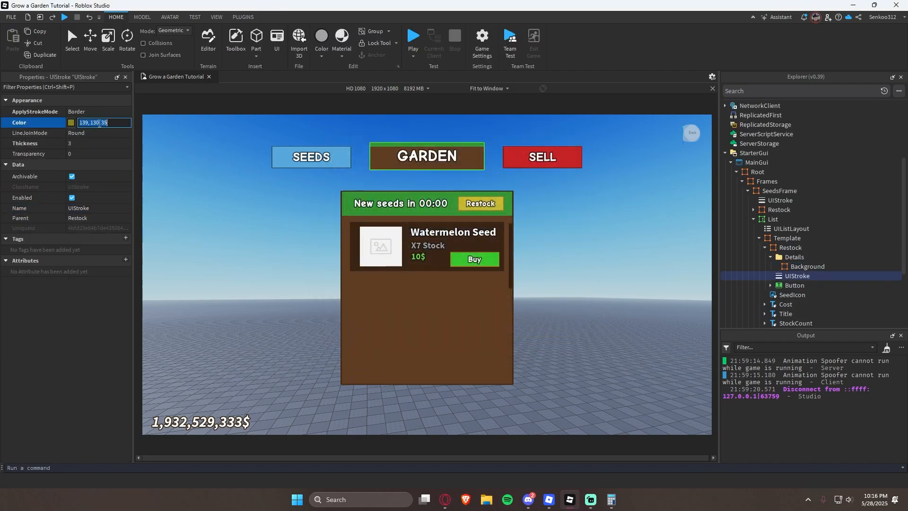
{"action": "key", "text": "ctrl+v"}
{"action": "key", "text": "Return"}
{"action": "left_click", "coordinate": [71, 123]}
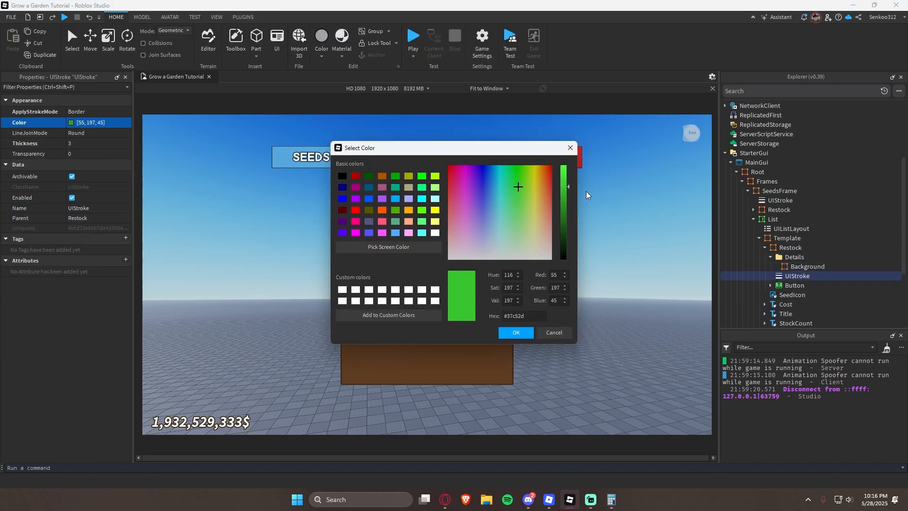
{"action": "left_click", "coordinate": [516, 333]}
{"action": "left_click", "coordinate": [586, 312]}
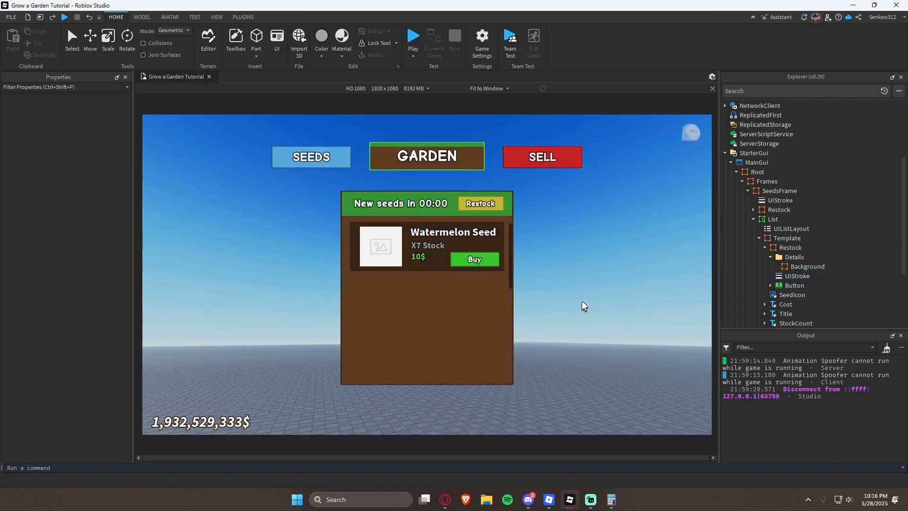
- Duplicate the seed Template frame three times inside the List scrolling frame
{"action": "right_click_drag", "start_coordinate": [582, 303], "coordinate": [583, 302]}
{"action": "left_click", "coordinate": [760, 238]}
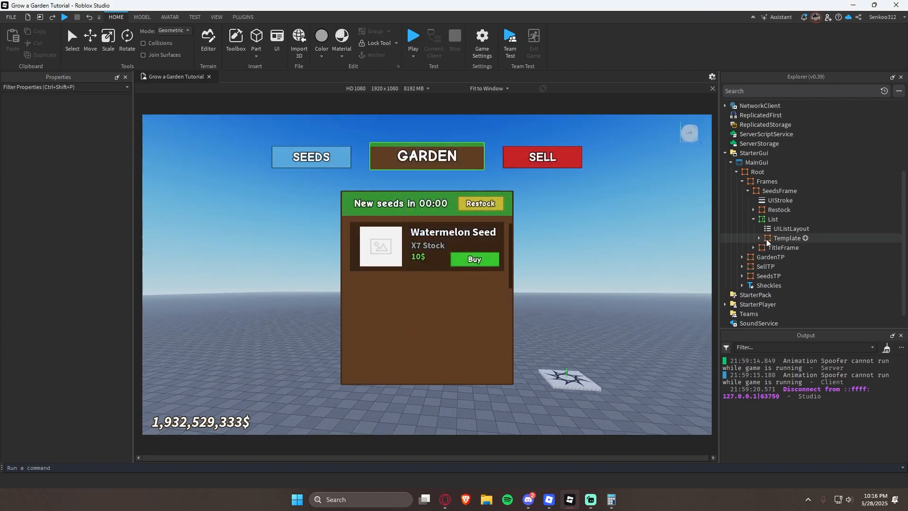
{"action": "left_click", "coordinate": [779, 239]}
{"action": "key", "text": "ctrl+d"}
{"action": "key", "text": "ctrl+d"}
{"action": "key", "text": "ctrl+d"}
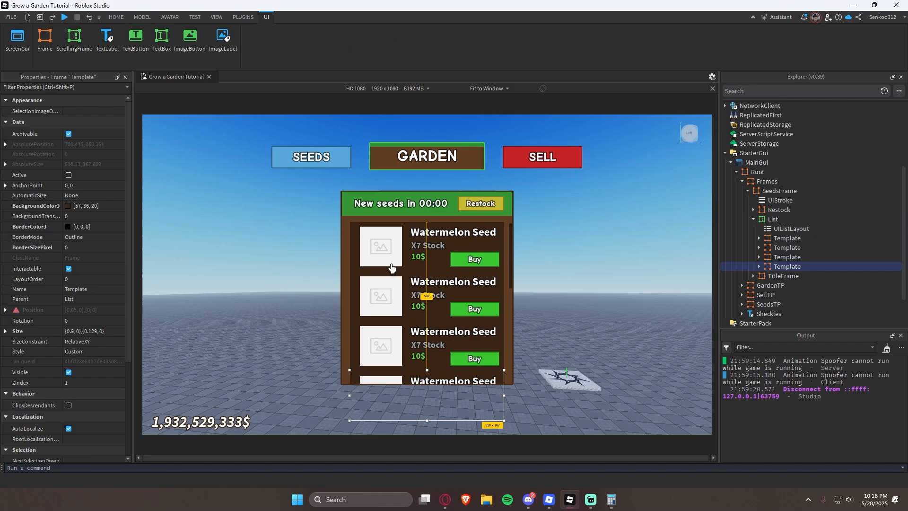
- Set the List's UIListLayout padding to 0.01, 0 and check the spacing by scrolling through the seed entries
{"action": "left_click", "coordinate": [794, 229]}
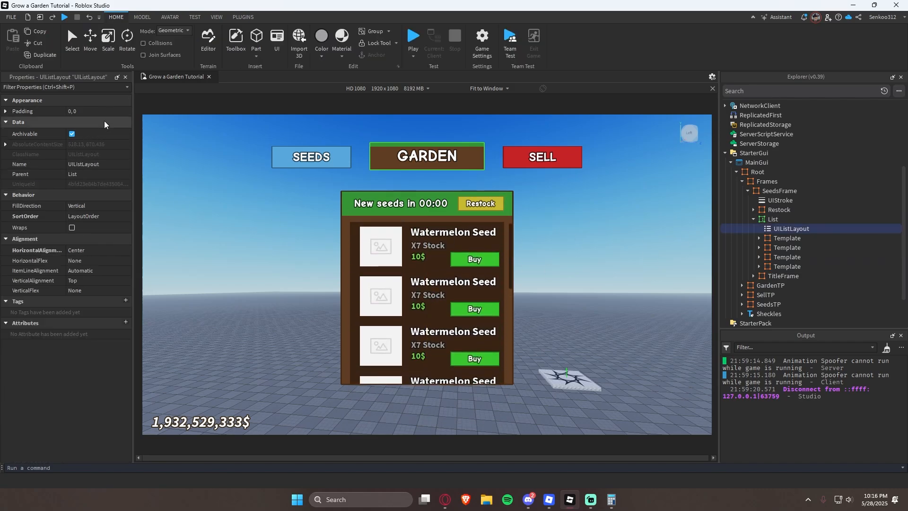
{"action": "left_click", "coordinate": [102, 112]}
{"action": "type", "text": ".01"}
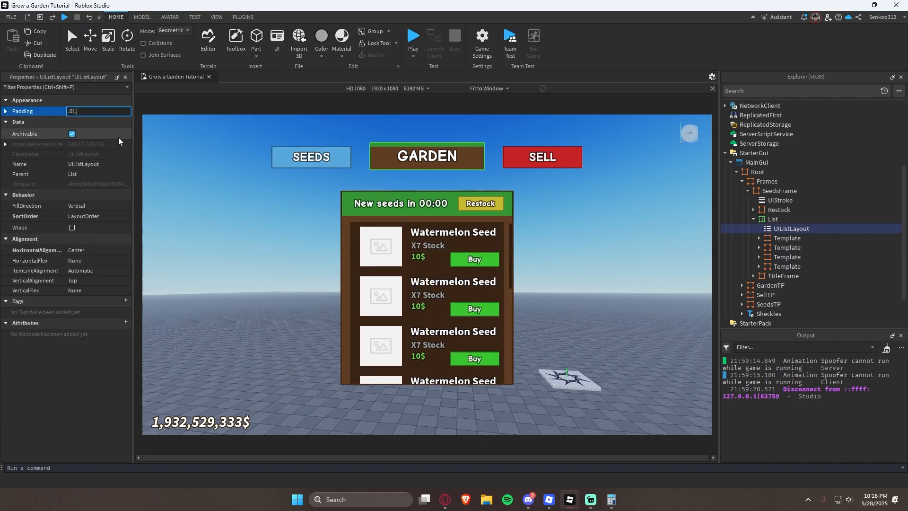
{"action": "key", "text": "Return"}
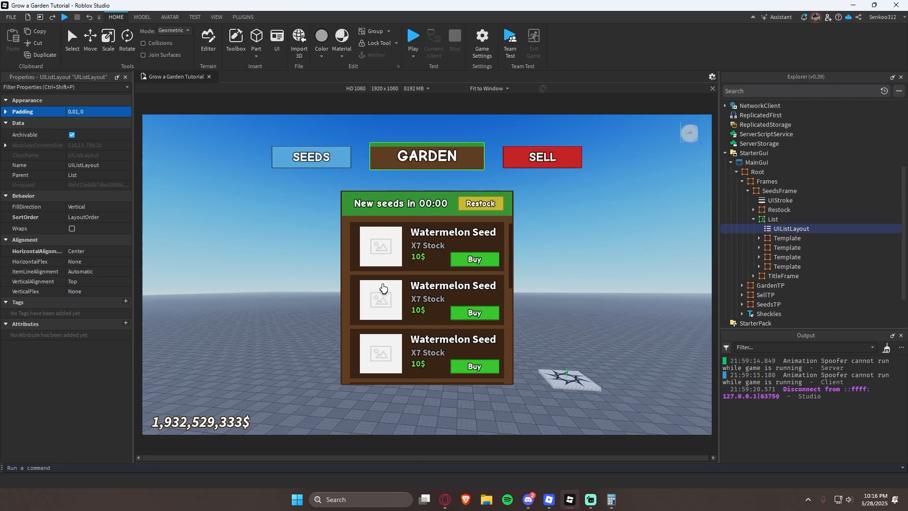
{"action": "scroll", "coordinate": [383, 288], "scroll_direction": "down", "scroll_amount": 2}
{"action": "scroll", "coordinate": [385, 277], "scroll_direction": "up", "scroll_amount": 2}
{"action": "scroll", "coordinate": [414, 284], "scroll_direction": "down", "scroll_amount": 2}
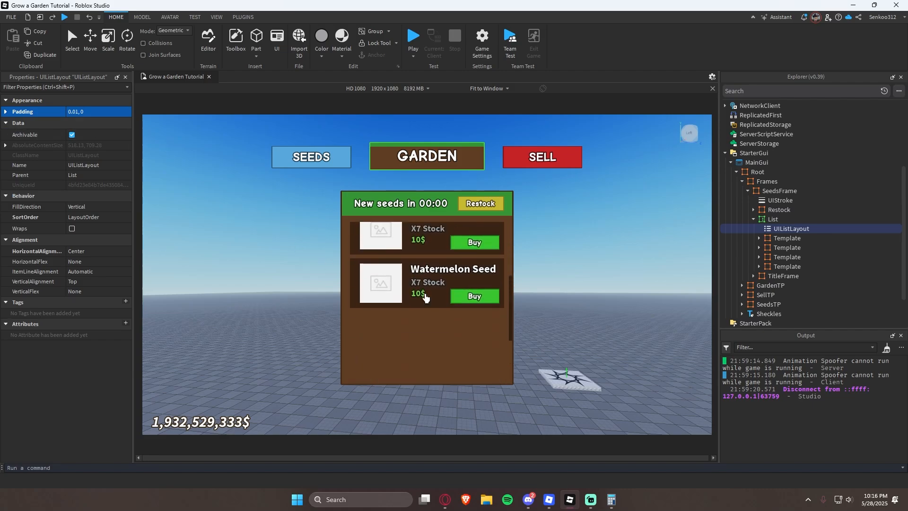
{"action": "scroll", "coordinate": [414, 283], "scroll_direction": "up", "scroll_amount": 2}
{"action": "left_click", "coordinate": [521, 284]}
{"action": "right_click_drag", "start_coordinate": [521, 284], "coordinate": [621, 290]}
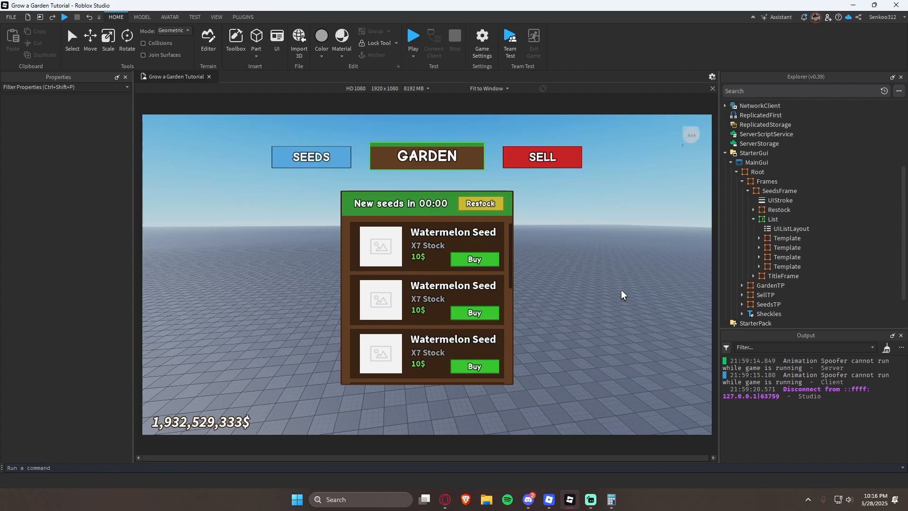
- Review the SeedsTP, SellTP and GardenTP frames and the Sheckles label under Root
{"action": "left_click", "coordinate": [748, 191]}
{"action": "left_click", "coordinate": [742, 219]}
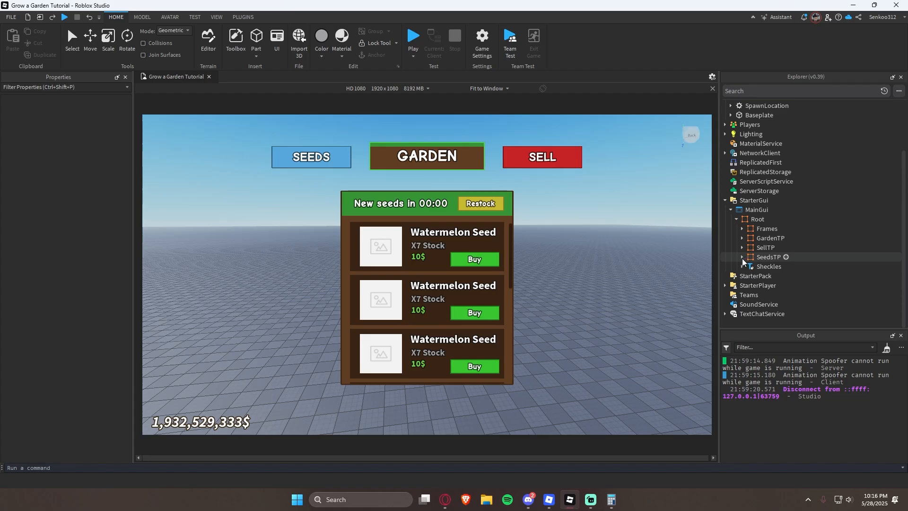
{"action": "left_click", "coordinate": [768, 261]}
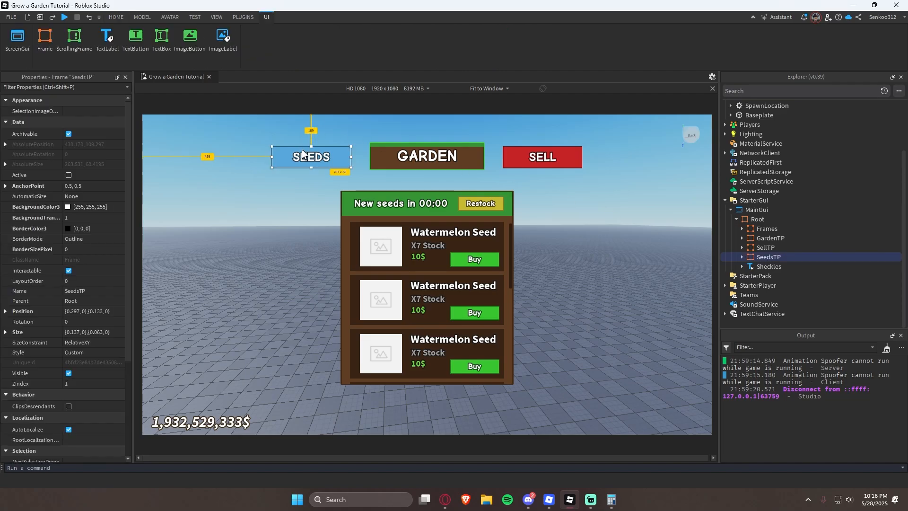
{"action": "left_click", "coordinate": [761, 247]}
{"action": "left_click", "coordinate": [762, 238]}
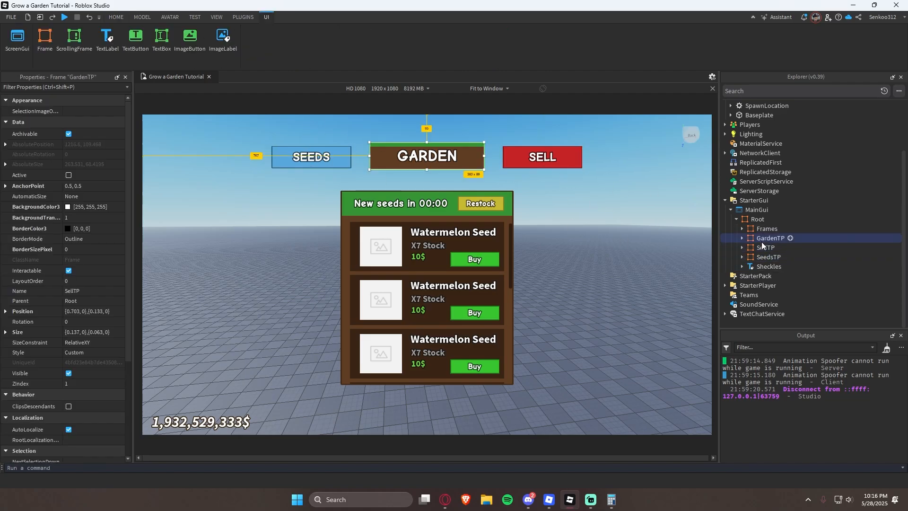
{"action": "left_click", "coordinate": [759, 256]}
{"action": "left_click", "coordinate": [762, 238]}
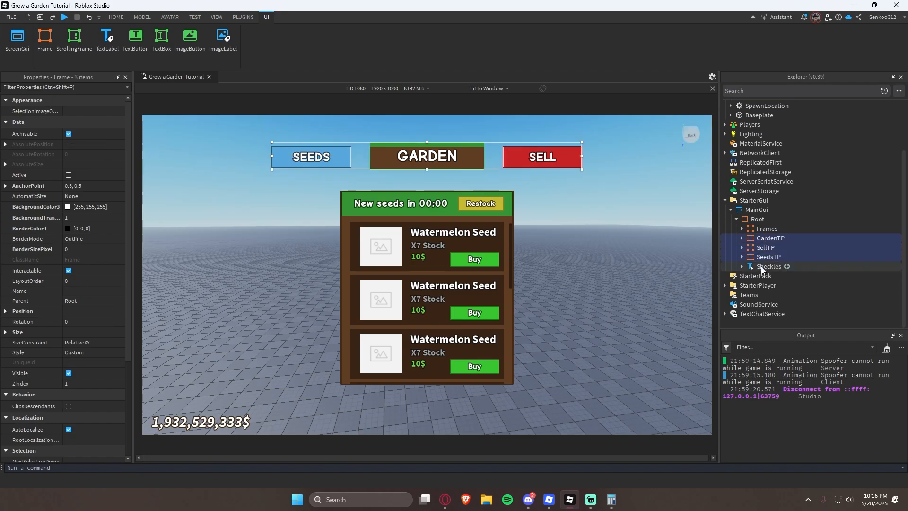
{"action": "left_click", "coordinate": [762, 266]}
{"action": "scroll", "coordinate": [44, 330], "scroll_direction": "down", "scroll_amount": 5}
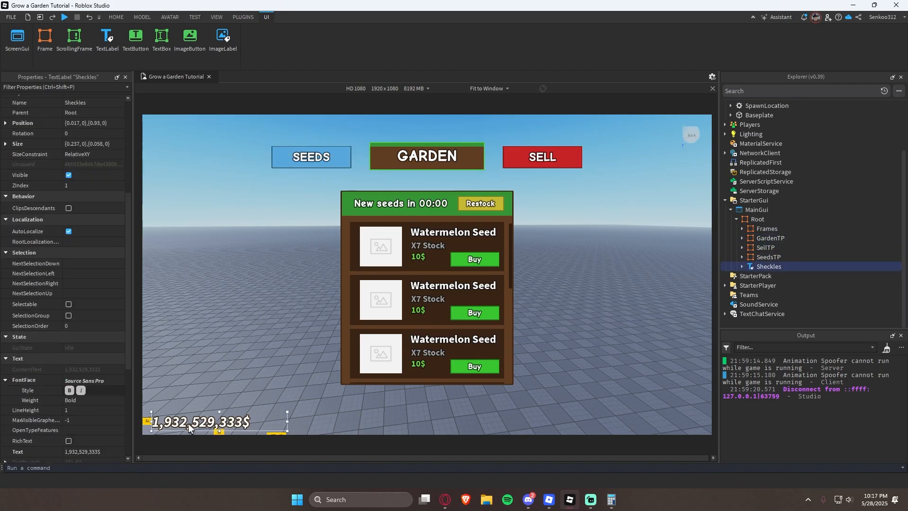
{"action": "scroll", "coordinate": [103, 390], "scroll_direction": "down", "scroll_amount": 4}
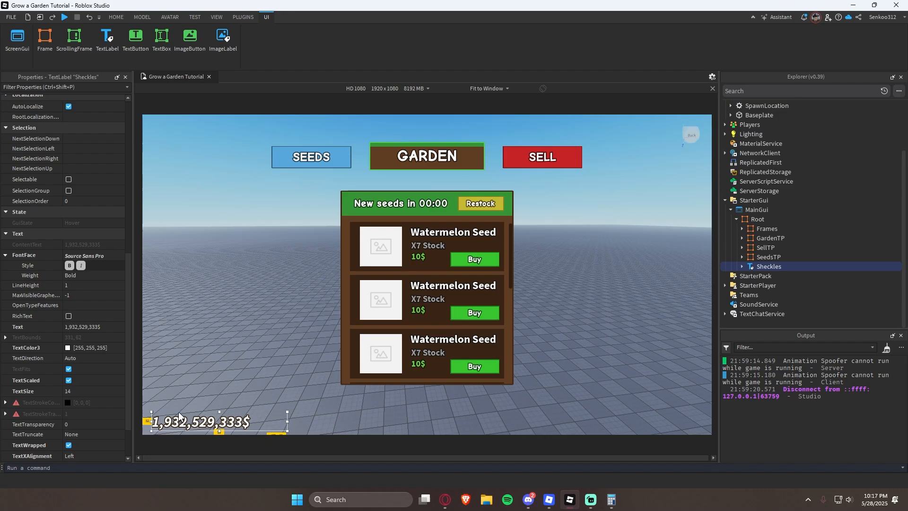
- Examine the structure of SeedsFrame, including its Restock frame with Button and its TitleFrame with SeedTimer
{"action": "left_click", "coordinate": [742, 229]}
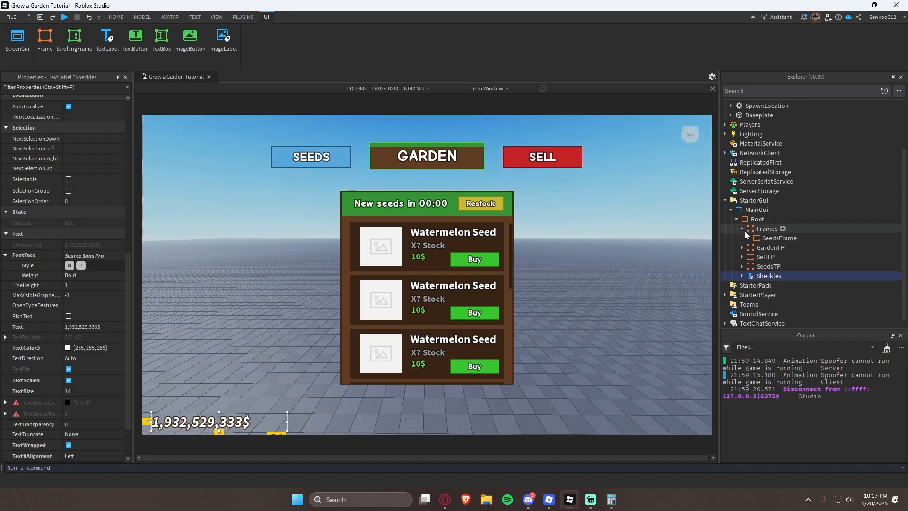
{"action": "double_click", "coordinate": [766, 240]}
{"action": "scroll", "coordinate": [767, 241], "scroll_direction": "down", "scroll_amount": 2}
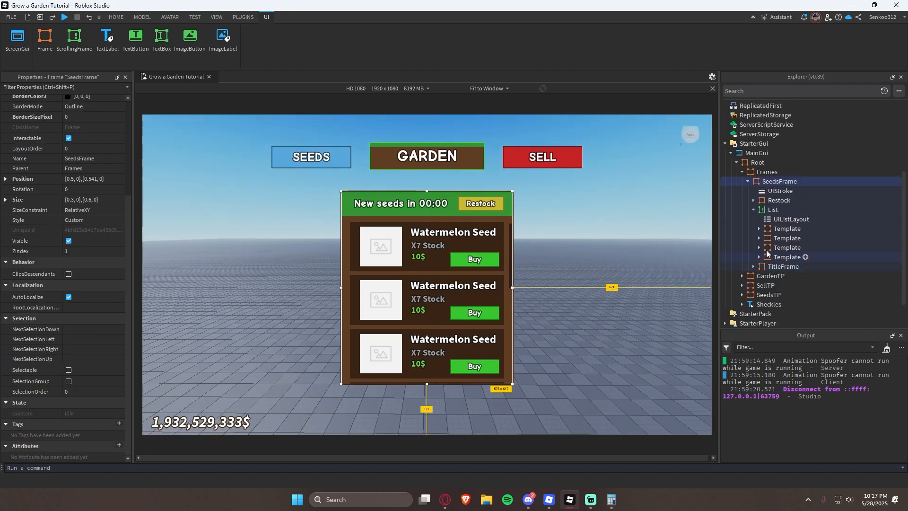
{"action": "left_click", "coordinate": [754, 210]}
{"action": "left_click", "coordinate": [774, 211]}
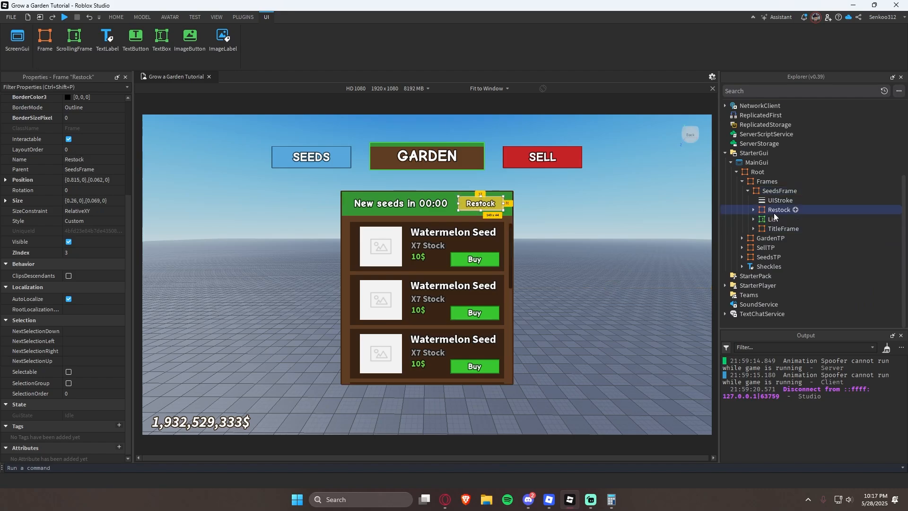
{"action": "double_click", "coordinate": [775, 213]}
{"action": "left_click", "coordinate": [782, 239]}
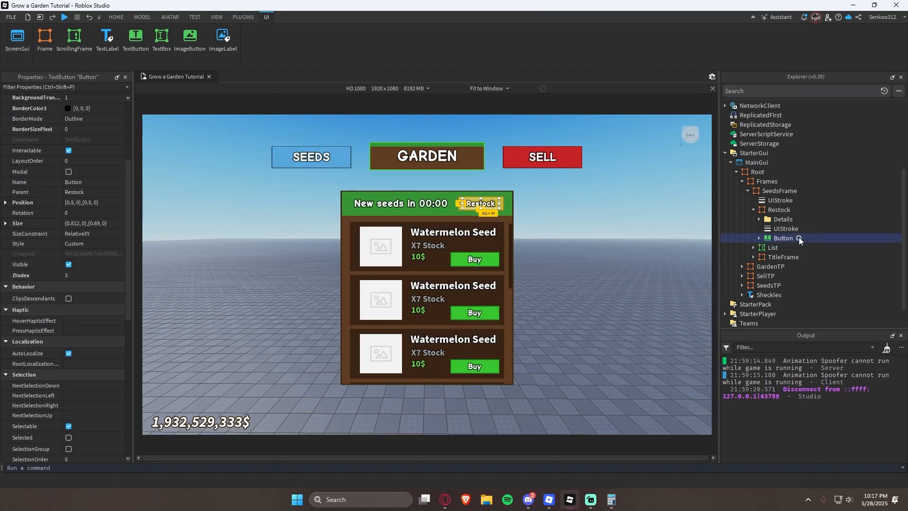
{"action": "left_click", "coordinate": [754, 211]}
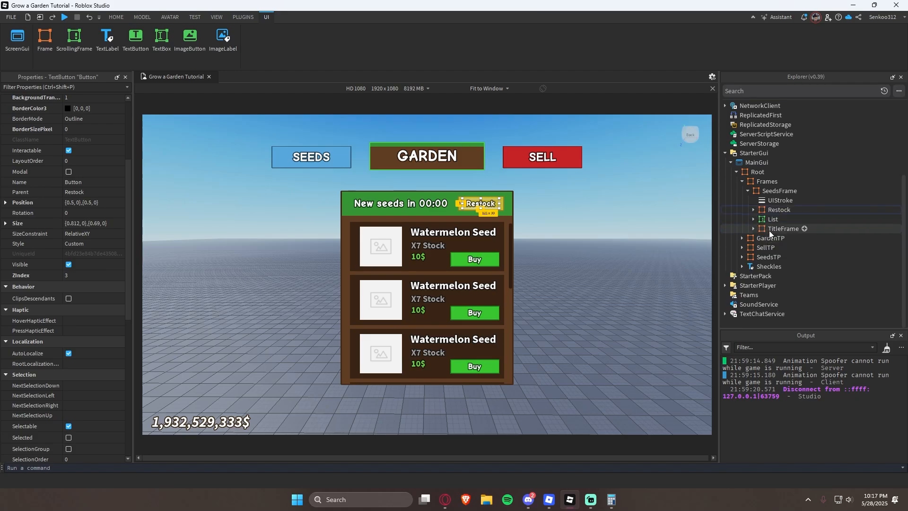
{"action": "left_click", "coordinate": [769, 230]}
{"action": "left_click", "coordinate": [755, 229]}
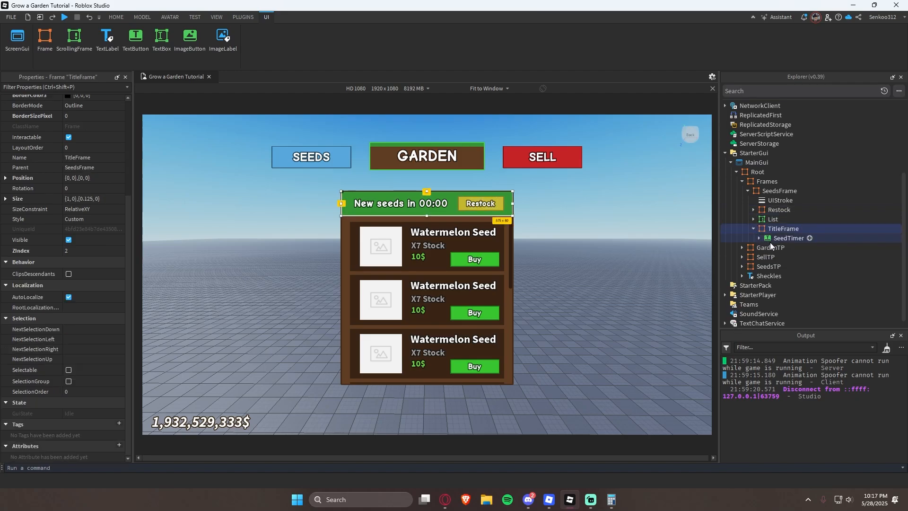
{"action": "left_click", "coordinate": [775, 238]}
{"action": "left_click", "coordinate": [755, 229]}
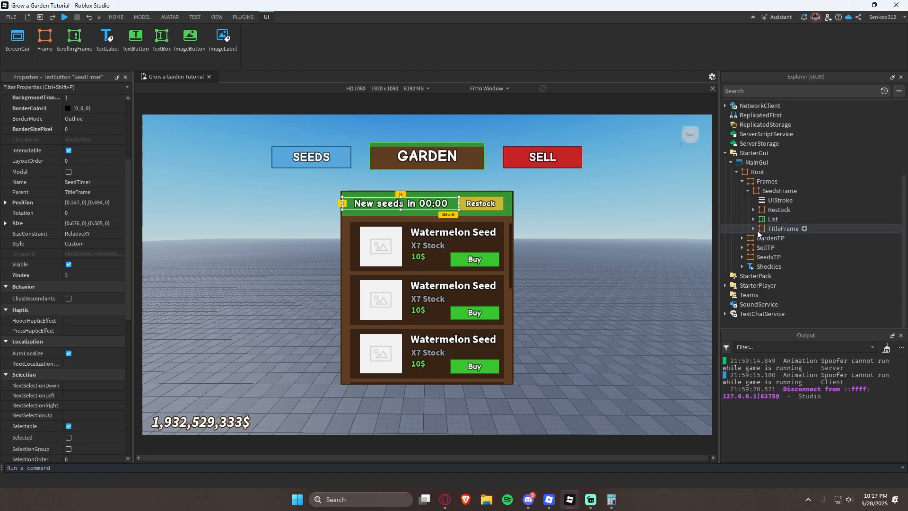
- Try storing a copy of the Template frame inside a new LocalScript under MainGui, and delete that script
{"action": "left_click", "coordinate": [754, 221]}
{"action": "left_click", "coordinate": [782, 237]}
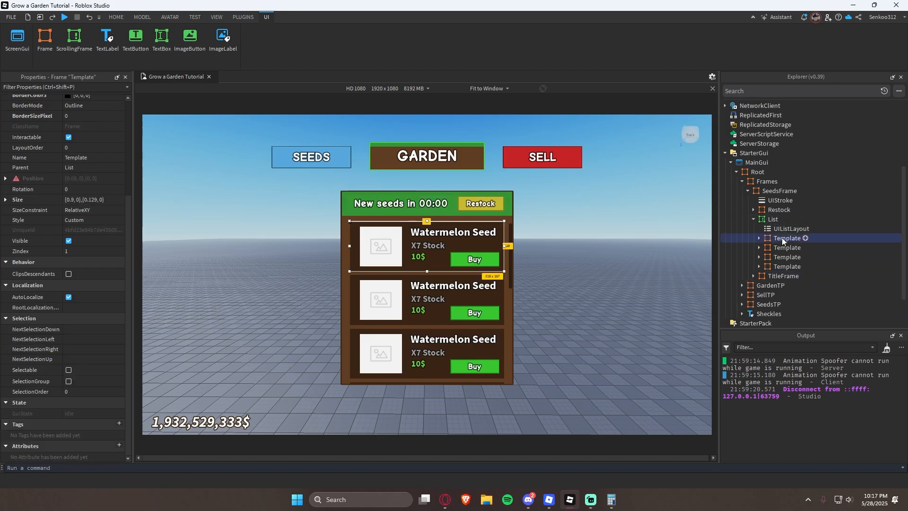
{"action": "left_click", "coordinate": [776, 163]}
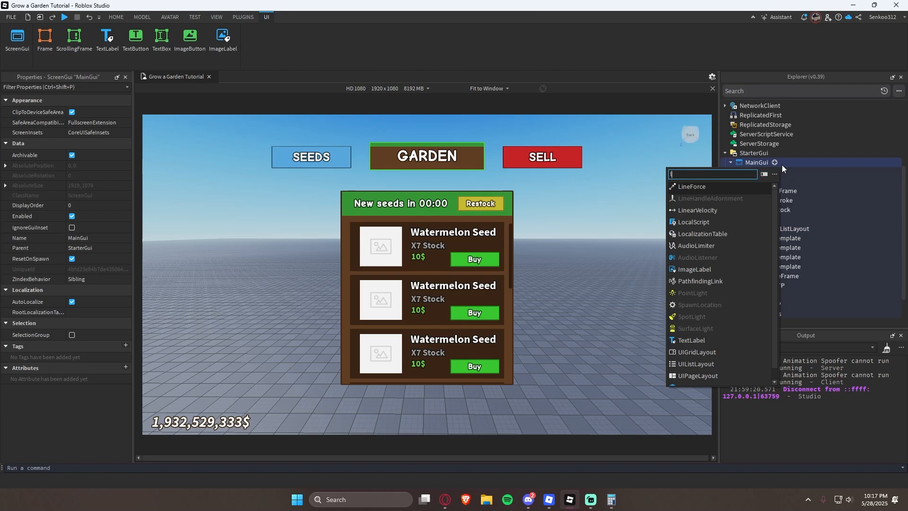
{"action": "key", "text": "Return"}
{"action": "left_click", "coordinate": [766, 172]}
{"action": "key", "text": "ctrl+shift+v"}
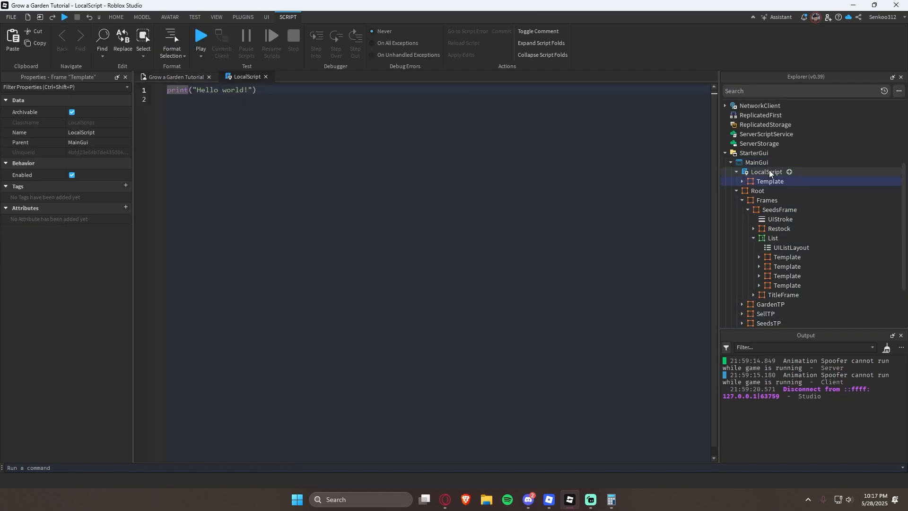
{"action": "left_click", "coordinate": [266, 76]}
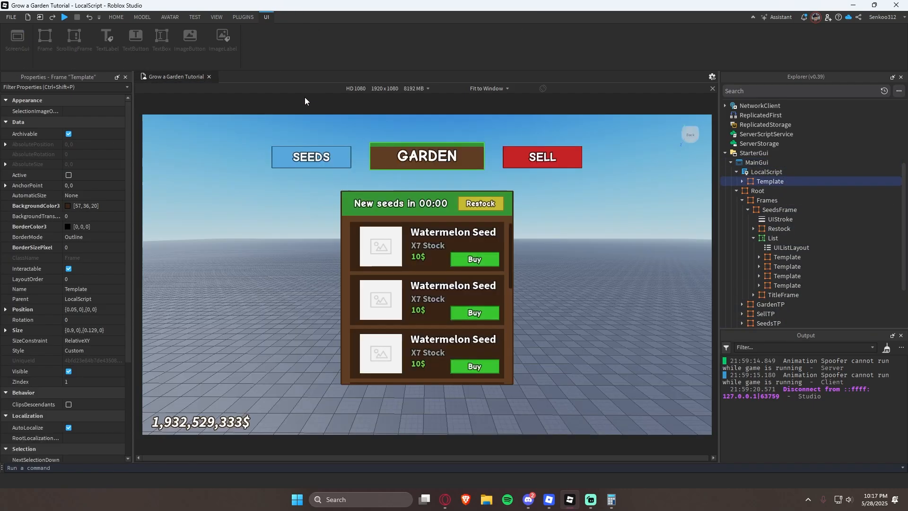
{"action": "left_click", "coordinate": [775, 171]}
{"action": "key", "text": "Delete"}
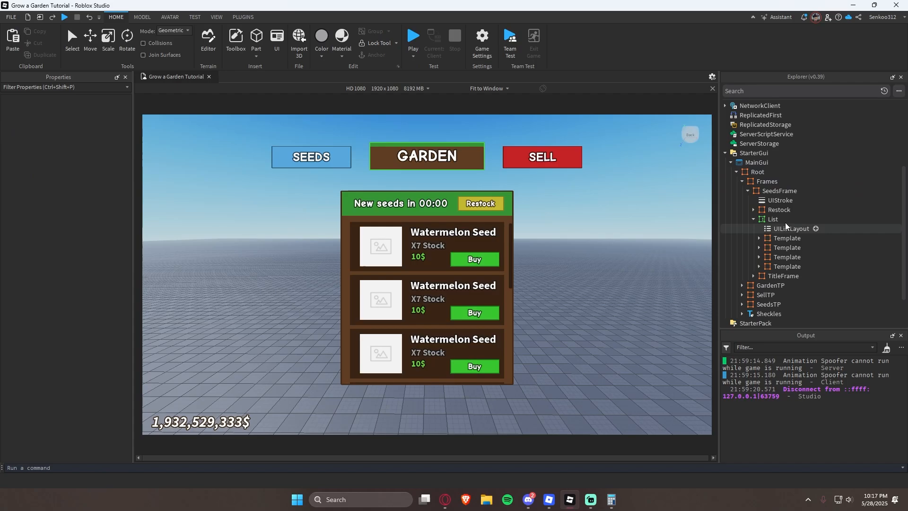
- Collapse SeedsFrame and duplicate it twice inside the Frames container
{"action": "left_click", "coordinate": [755, 219]}
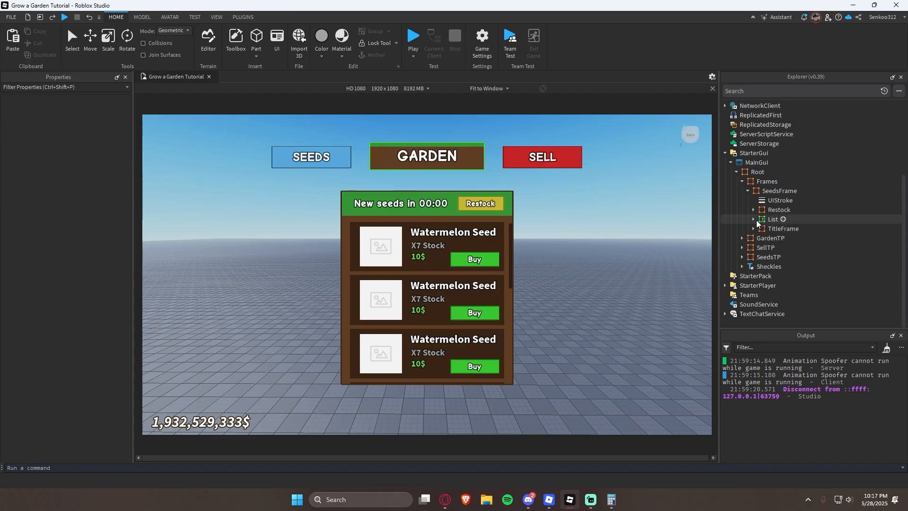
{"action": "left_click", "coordinate": [755, 220]}
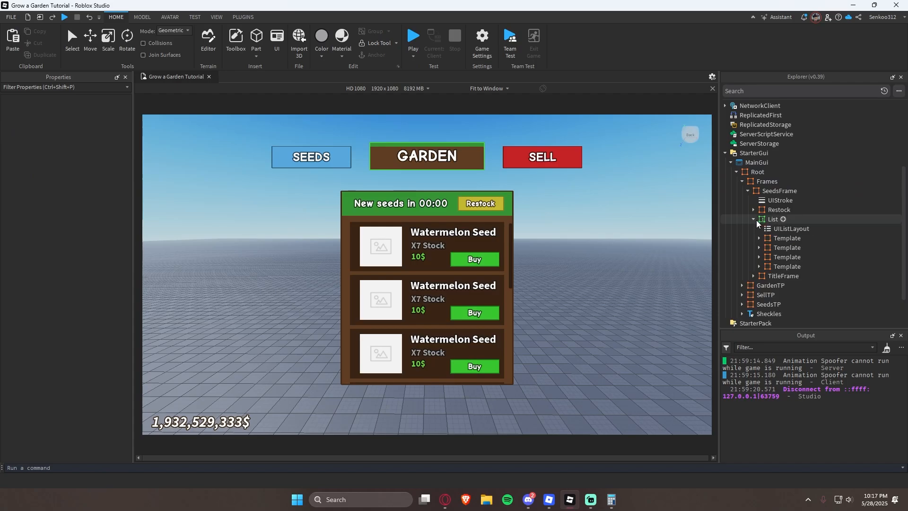
{"action": "left_click", "coordinate": [755, 220]}
{"action": "left_click", "coordinate": [748, 191]}
{"action": "left_click", "coordinate": [766, 220]}
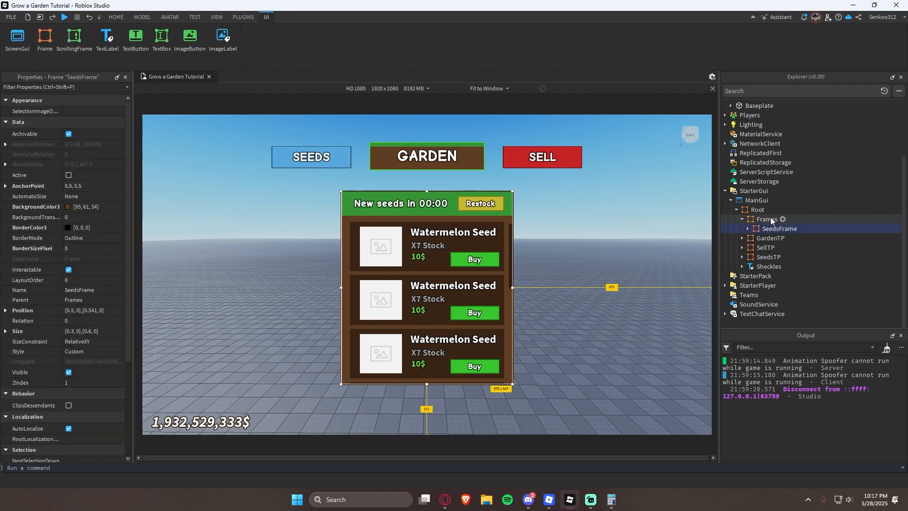
{"action": "left_click", "coordinate": [774, 229]}
{"action": "key", "text": "ctrl+d"}
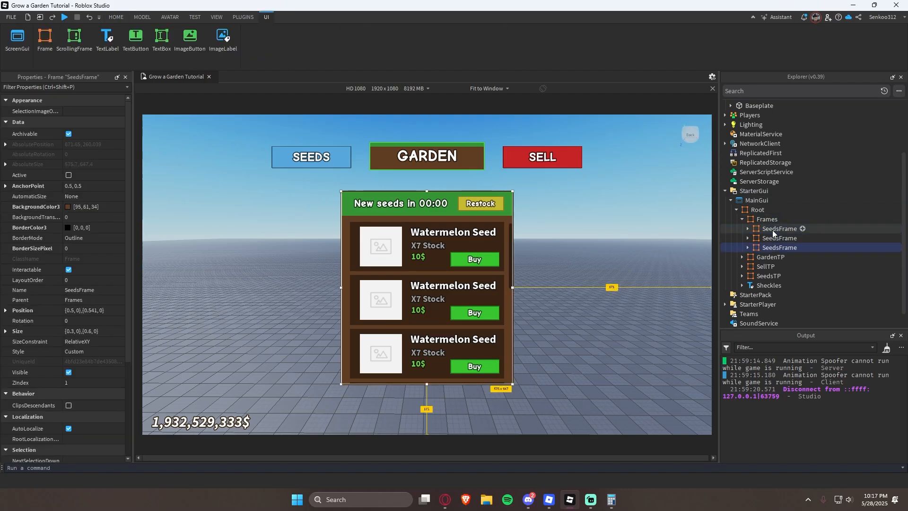
- Delete the extra SeedsFrame copies from the Frames container, keeping a single SeedsFrame
{"action": "key", "text": "ctrl+d"}
{"action": "left_click", "coordinate": [779, 247]}
{"action": "key", "text": "Delete"}
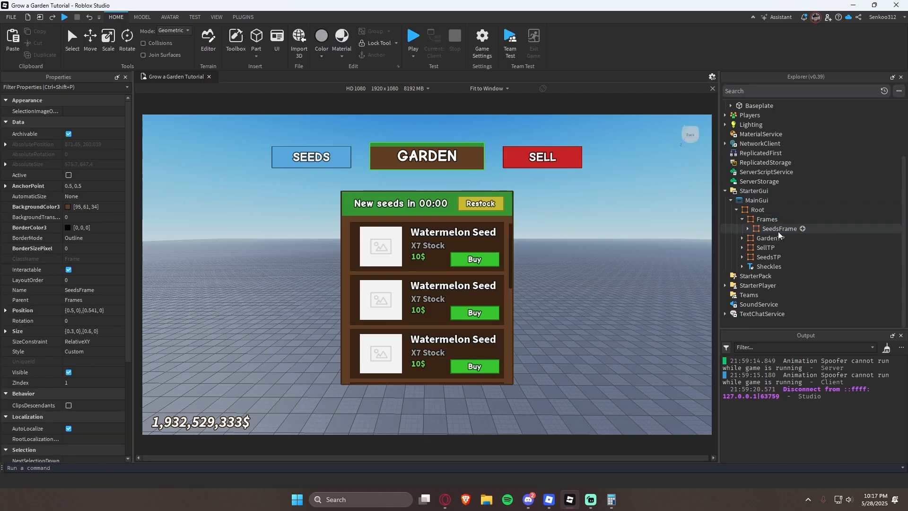
- Duplicate SeedsFrame inside the Frames container and rename the copy GearsFrame
{"action": "left_click", "coordinate": [779, 229]}
{"action": "left_click", "coordinate": [776, 238]}
{"action": "key", "text": "F2"}
{"action": "type", "text": "G"}
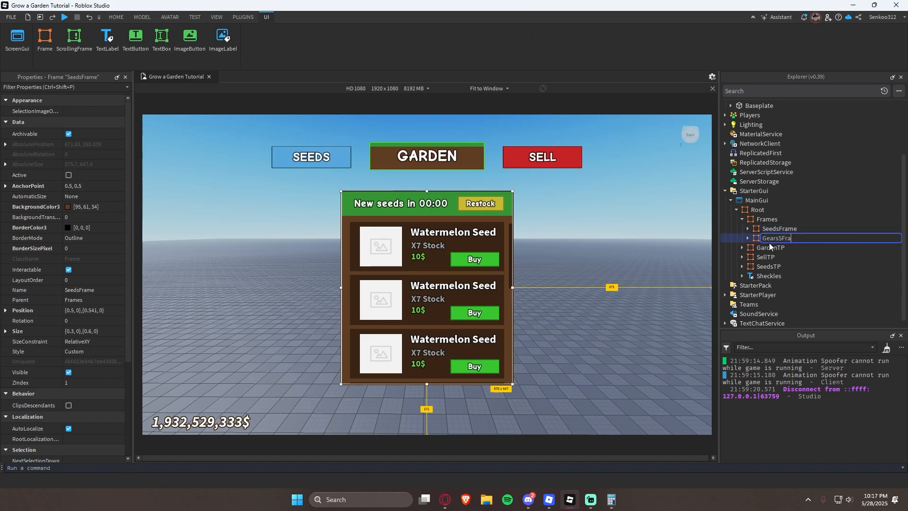
{"action": "type", "text": "earsFrame"}
{"action": "key", "text": "Return"}
- Try hiding SeedsFrame by turning off its Visible property
{"action": "double_click", "coordinate": [763, 219]}
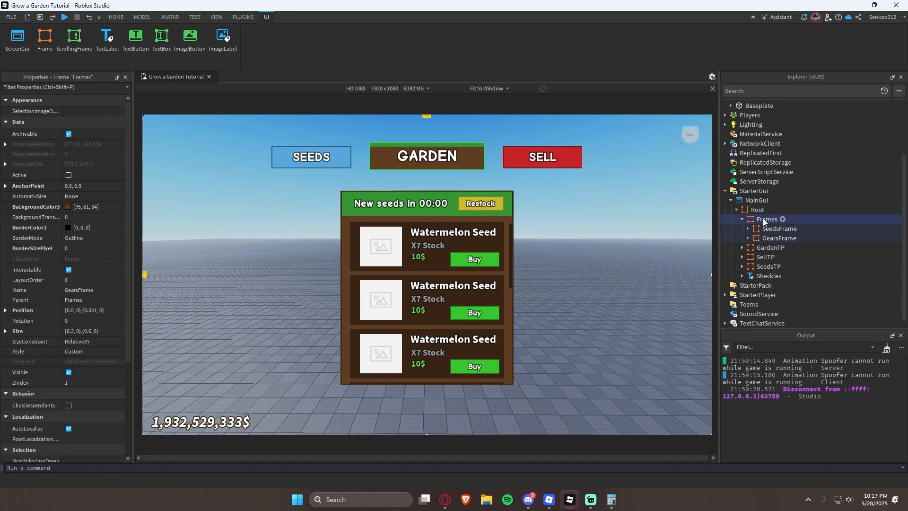
{"action": "double_click", "coordinate": [770, 229]}
{"action": "left_click", "coordinate": [778, 238]}
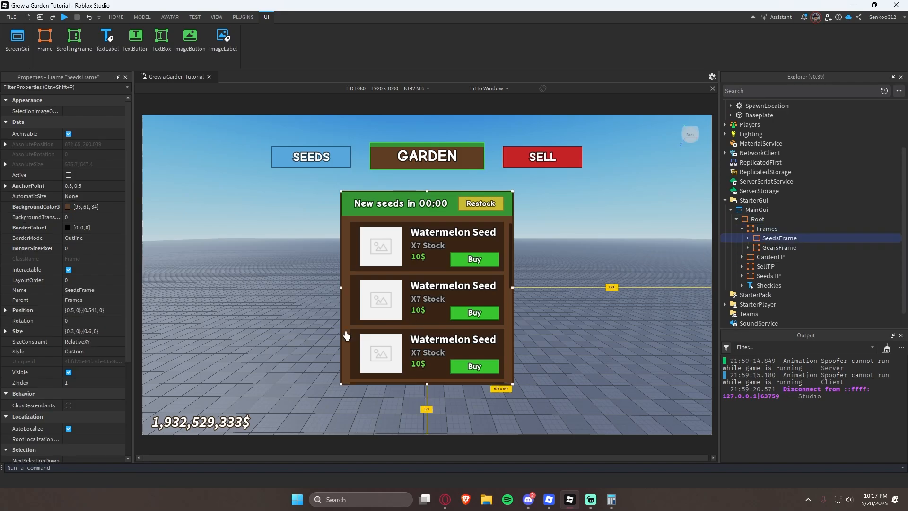
{"action": "left_click", "coordinate": [68, 372]}
- Change the title text in GearsFrame's SeedTimer to GEARS
{"action": "left_click", "coordinate": [772, 248]}
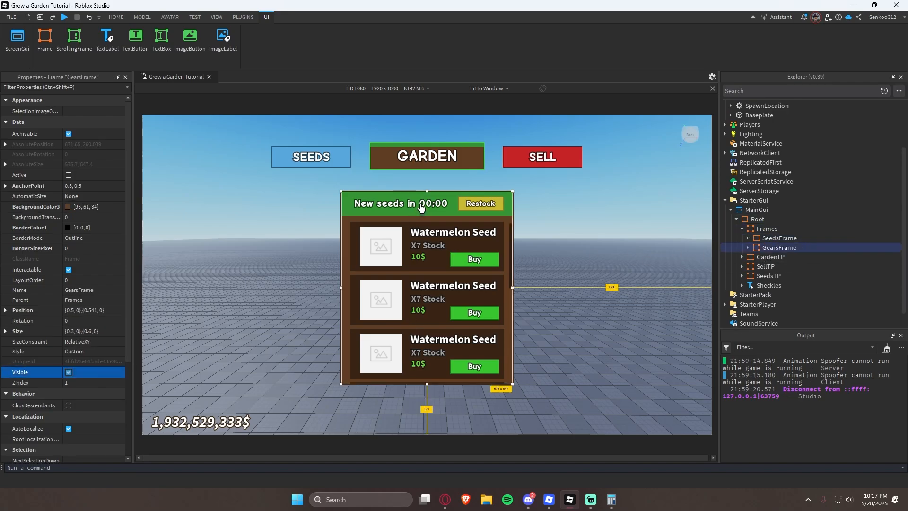
{"action": "double_click", "coordinate": [421, 208]}
{"action": "type", "text": "GEA"}
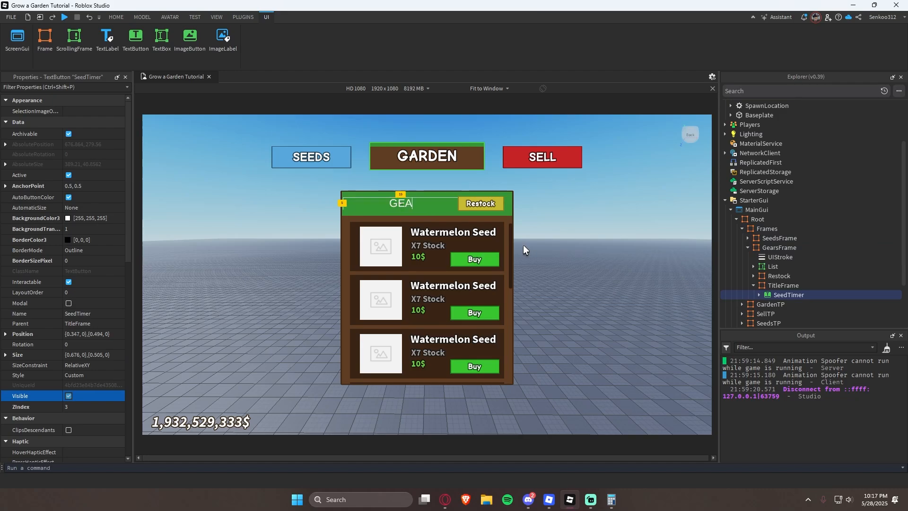
{"action": "type", "text": "RS"}
{"action": "left_click", "coordinate": [397, 208]}
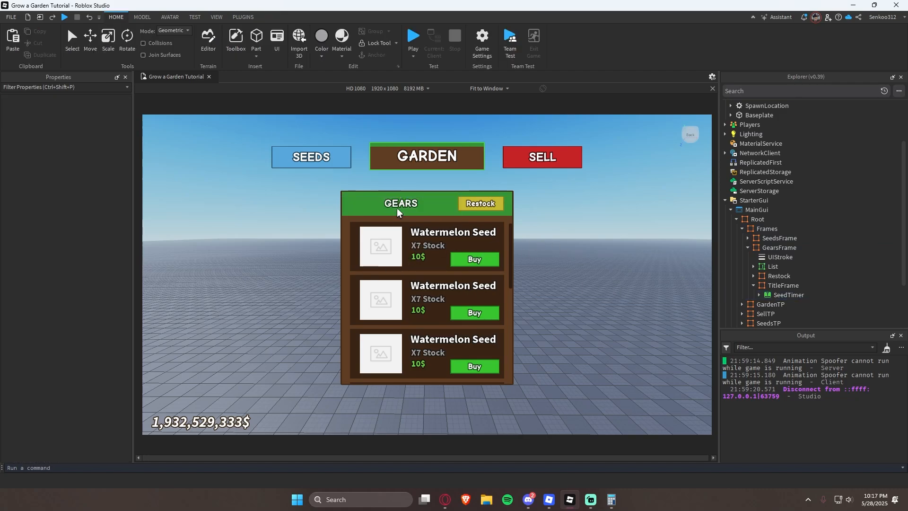
- Undo the GEARS title, the SeedsFrame visibility change, and the creation and renaming of GearsFrame
{"action": "key", "text": "ctrl+z"}
{"action": "key", "text": "ctrl+z"}
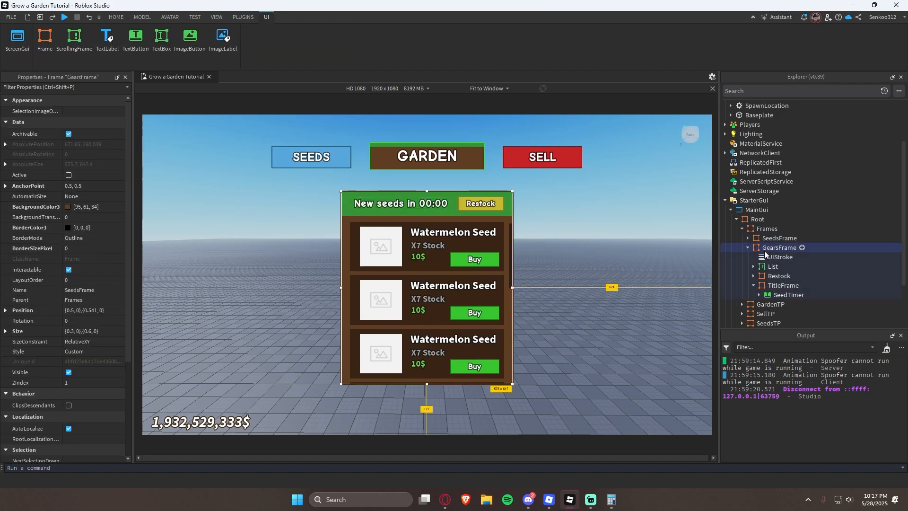
{"action": "key", "text": "ctrl+z"}
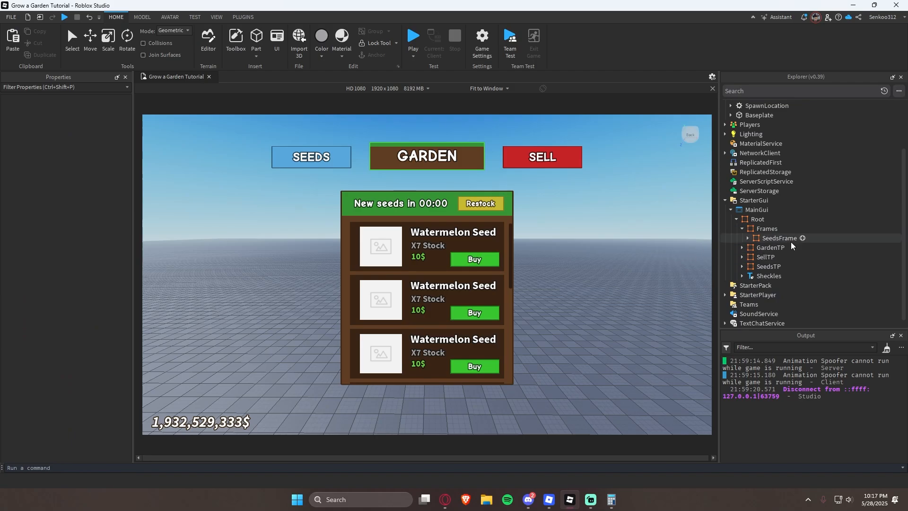
- Collapse the Frames container under Root in the object hierarchy
{"action": "left_click", "coordinate": [558, 291]}
{"action": "right_click_drag", "start_coordinate": [558, 291], "coordinate": [729, 236]}
{"action": "left_click", "coordinate": [741, 229]}
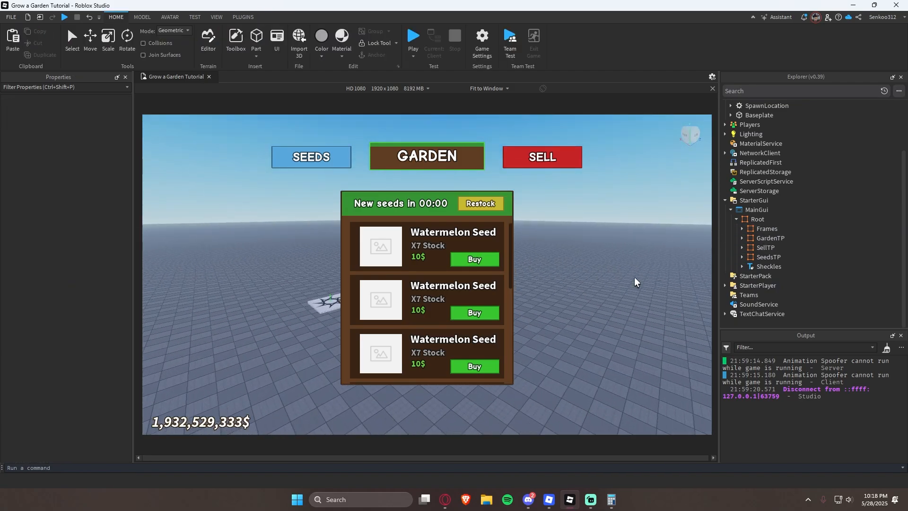